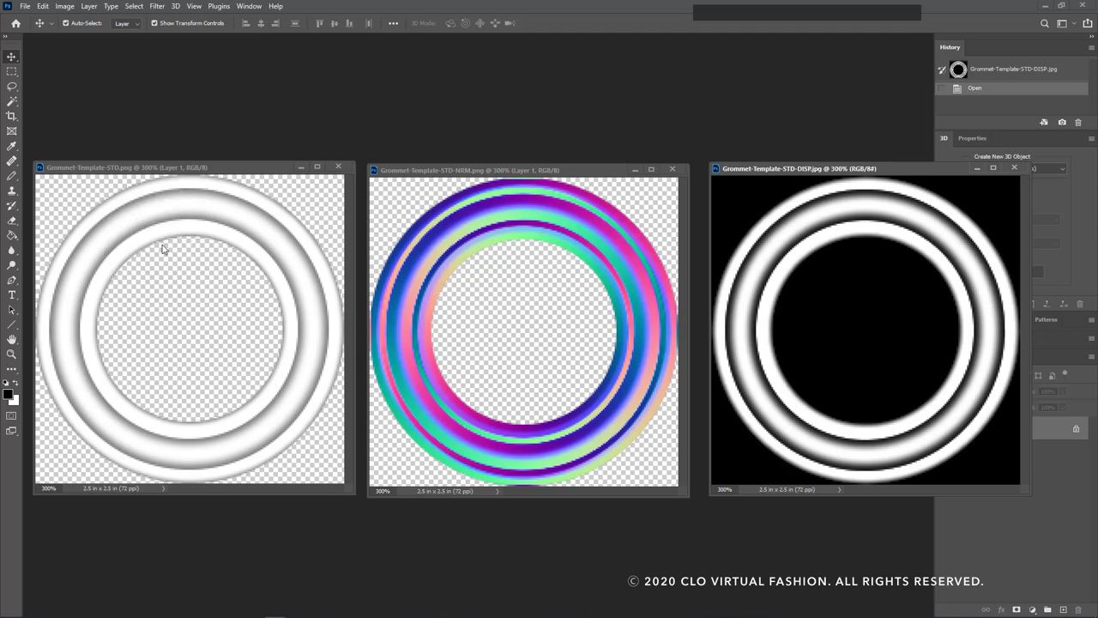
Examine the three grommet template images in turn: standard PNG, NRM normal map and DISP displacement map
click(107, 201)
click(169, 198)
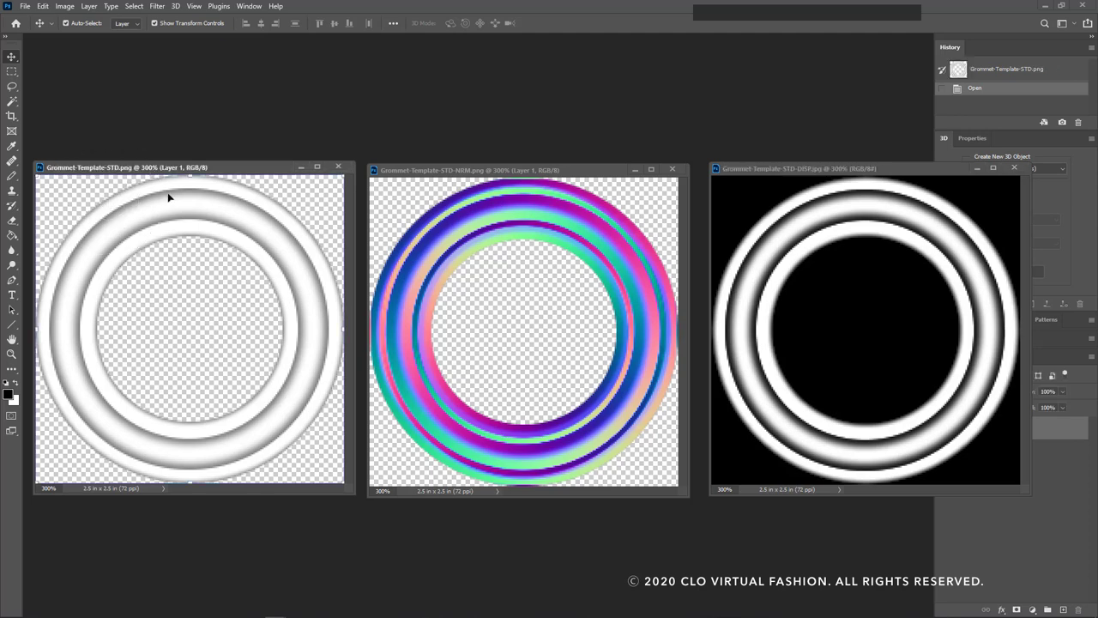
click(499, 176)
click(502, 206)
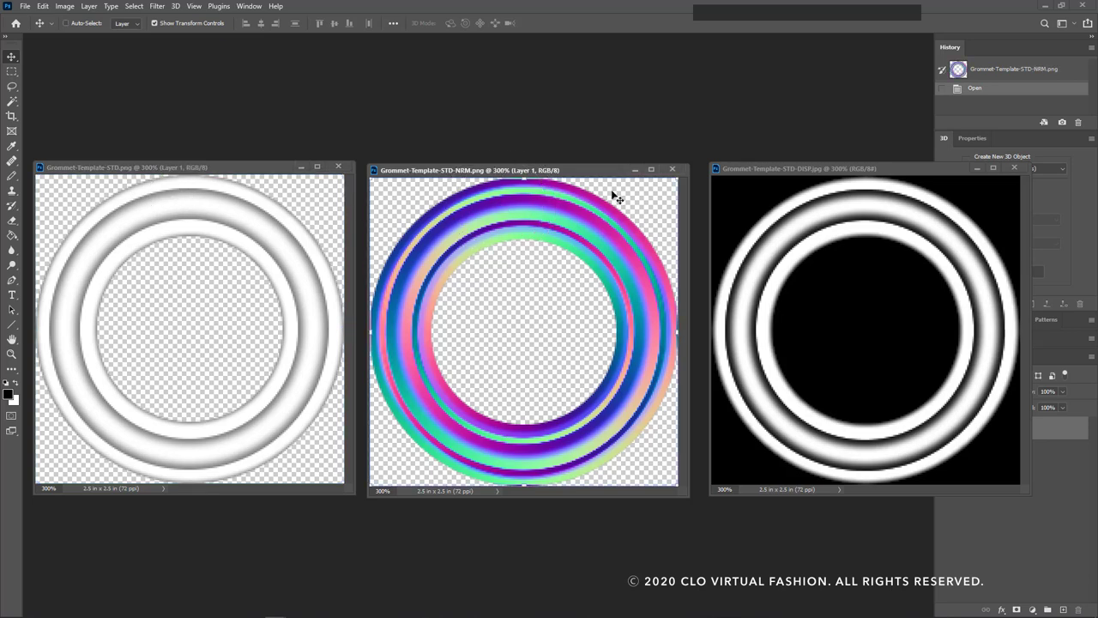
click(840, 172)
click(844, 193)
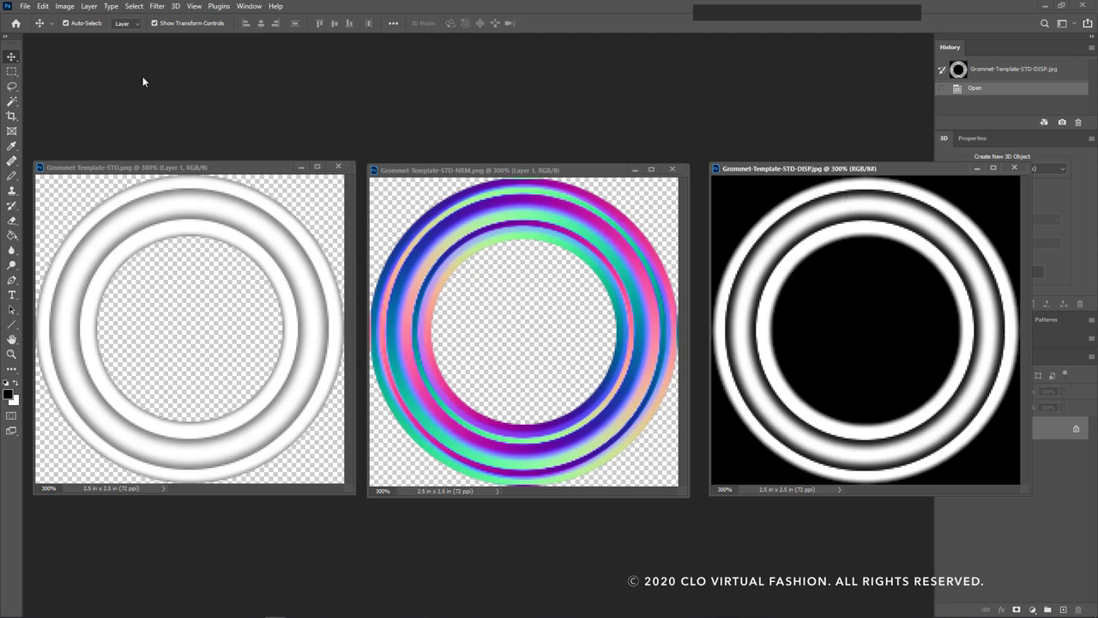
Check the dimensions and resolution of Grommet-Template-STD.png in the Image Size settings, leaving them as they are
click(181, 188)
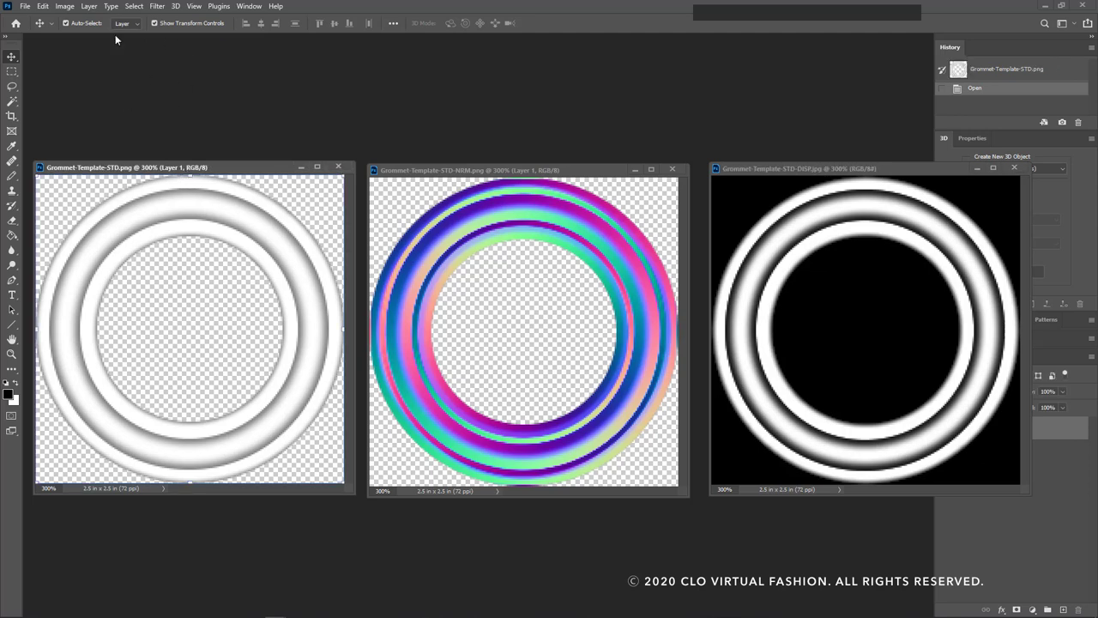
click(67, 6)
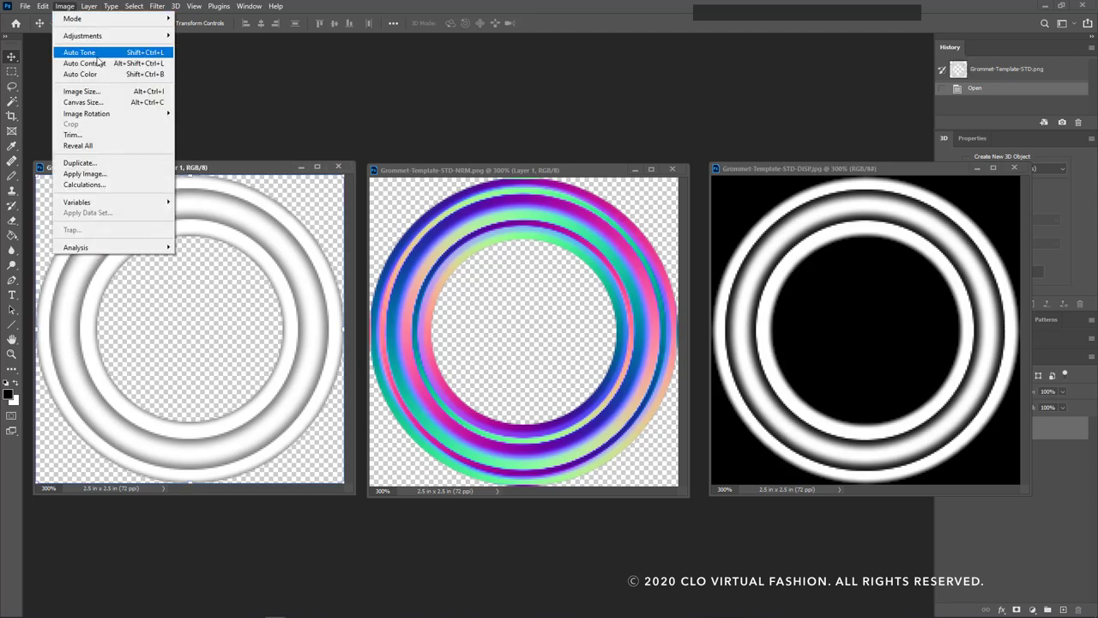
click(107, 91)
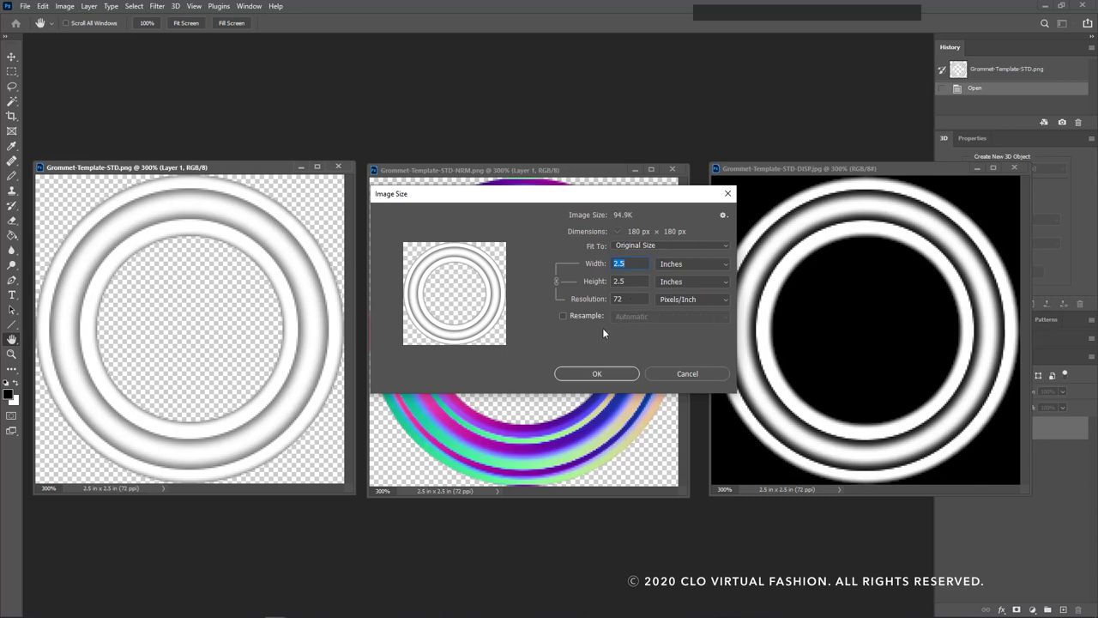
click(586, 375)
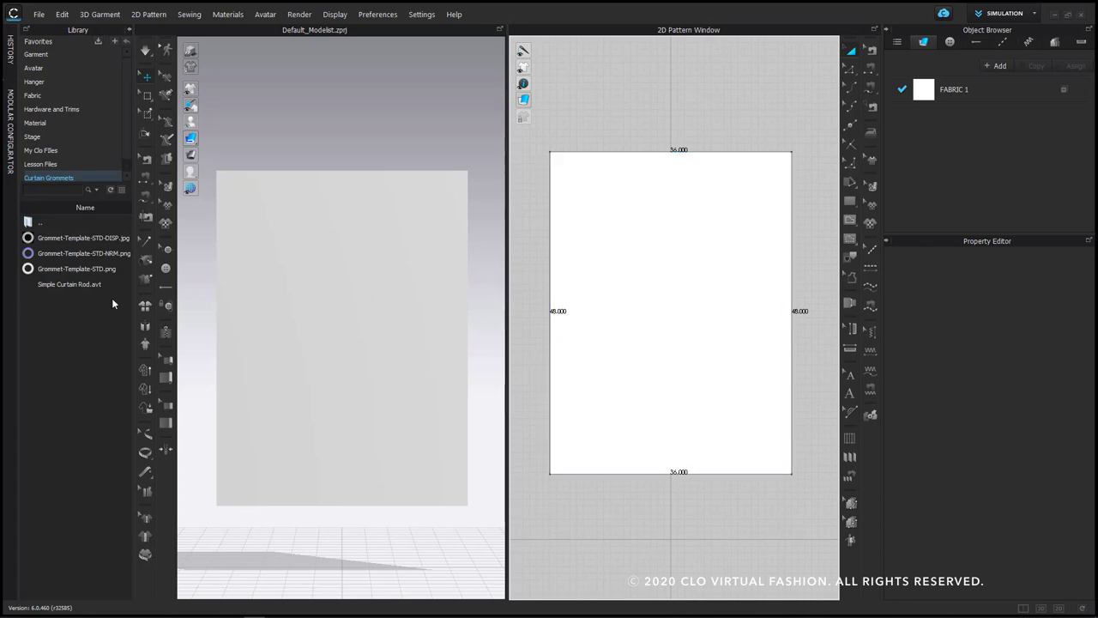
Switch to CLO and select the rectangular curtain pattern to inspect its width and height, leaving it deselected
mouse_move(85, 289)
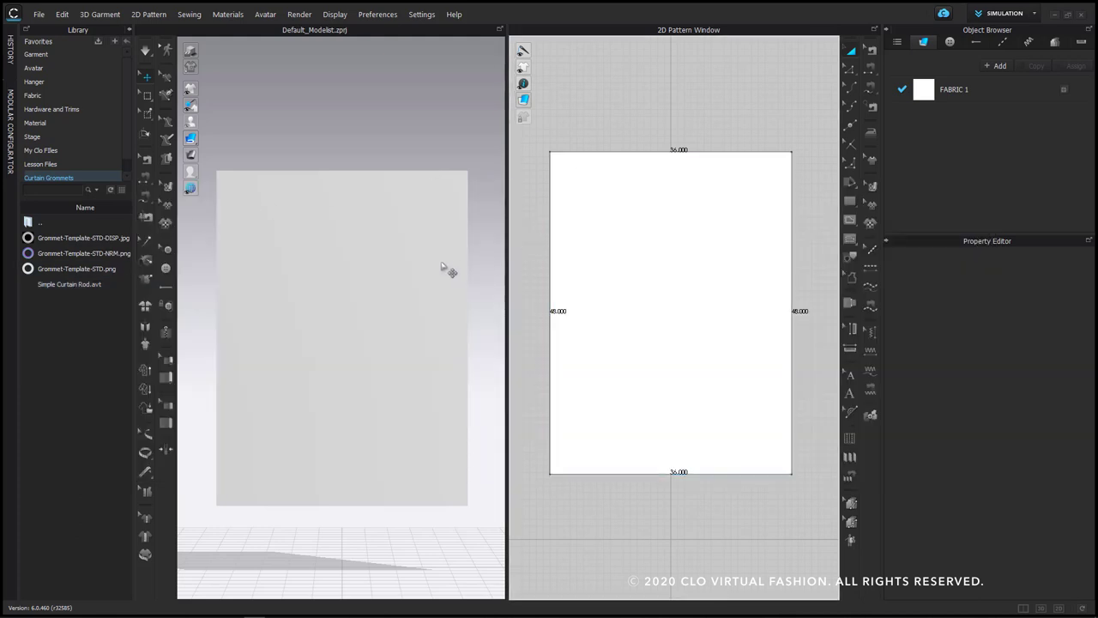
click(434, 267)
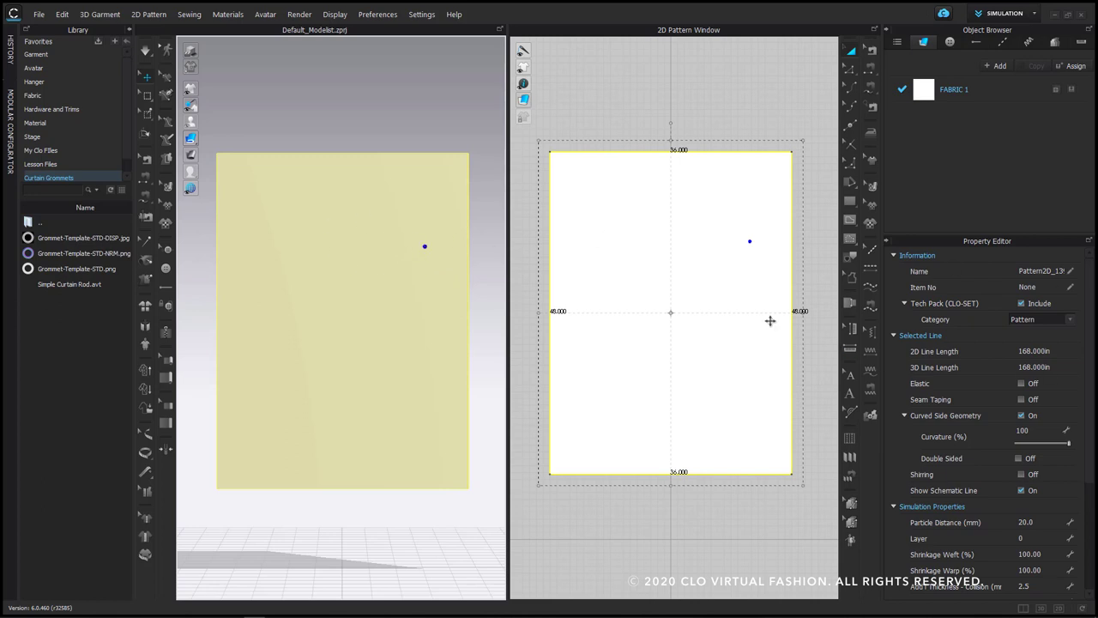
key(ctrl)
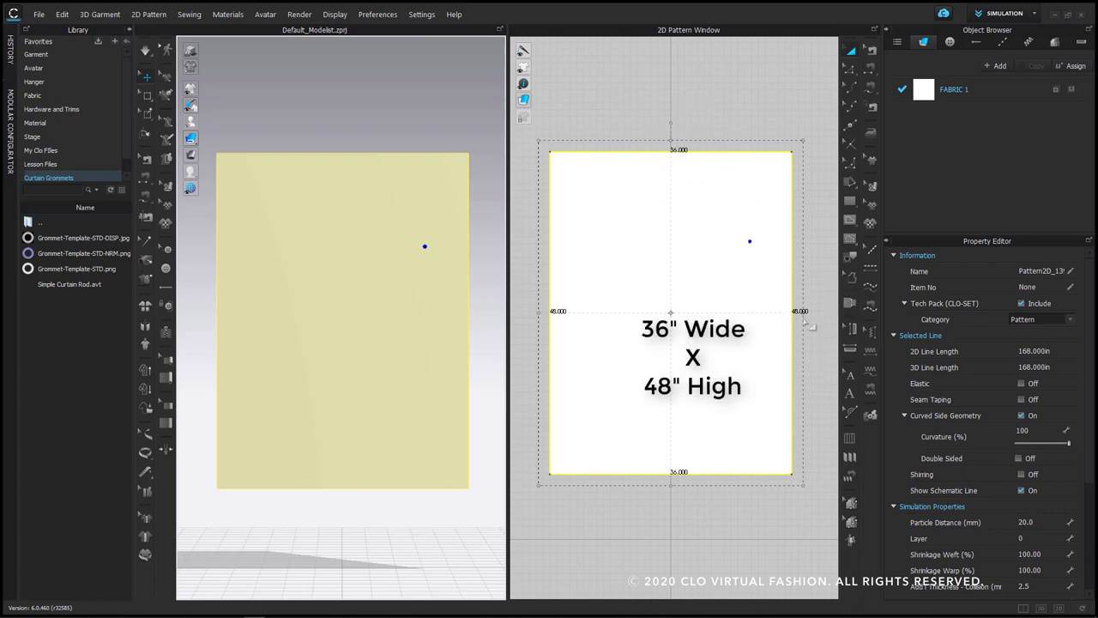
click(724, 96)
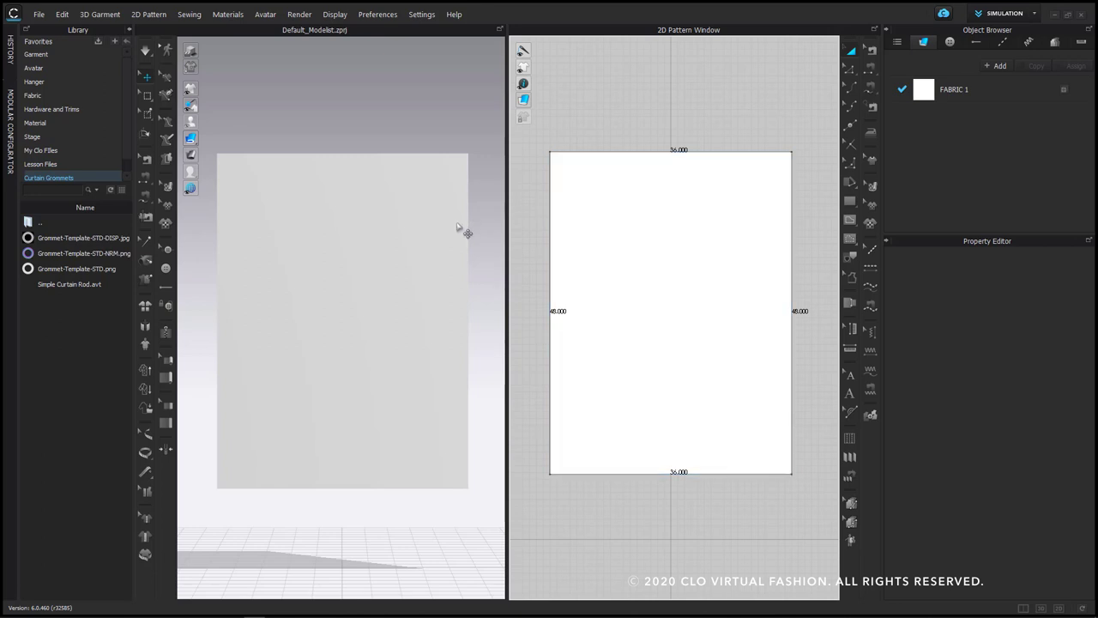
Distribute 11 evenly spaced internal lines between the two vertical side edges of the curtain pattern
click(850, 74)
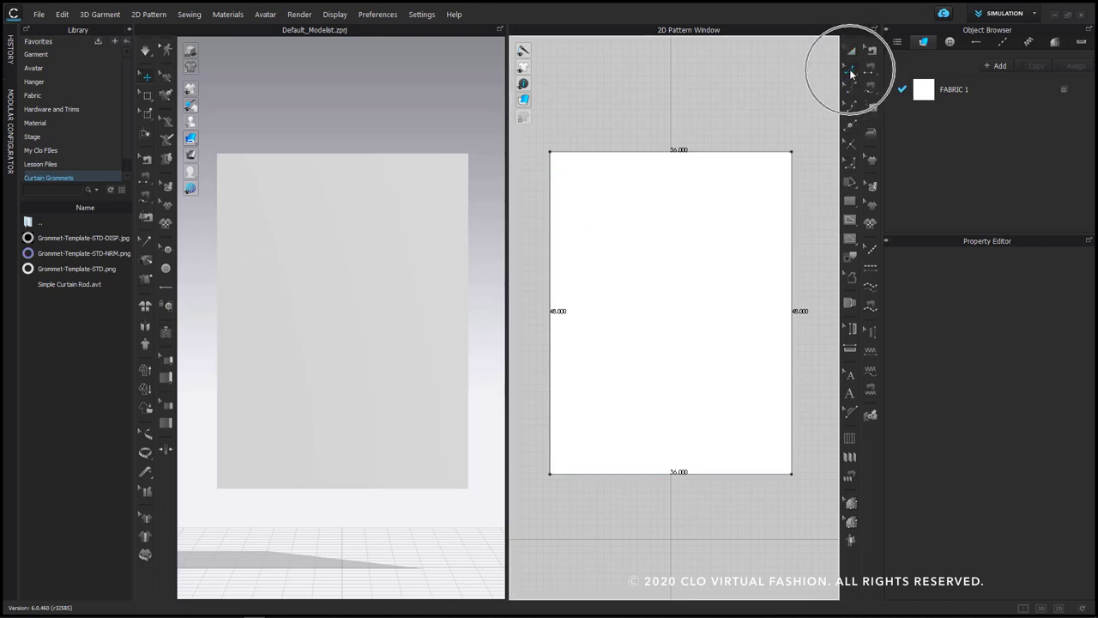
click(790, 200)
shift+click(551, 234)
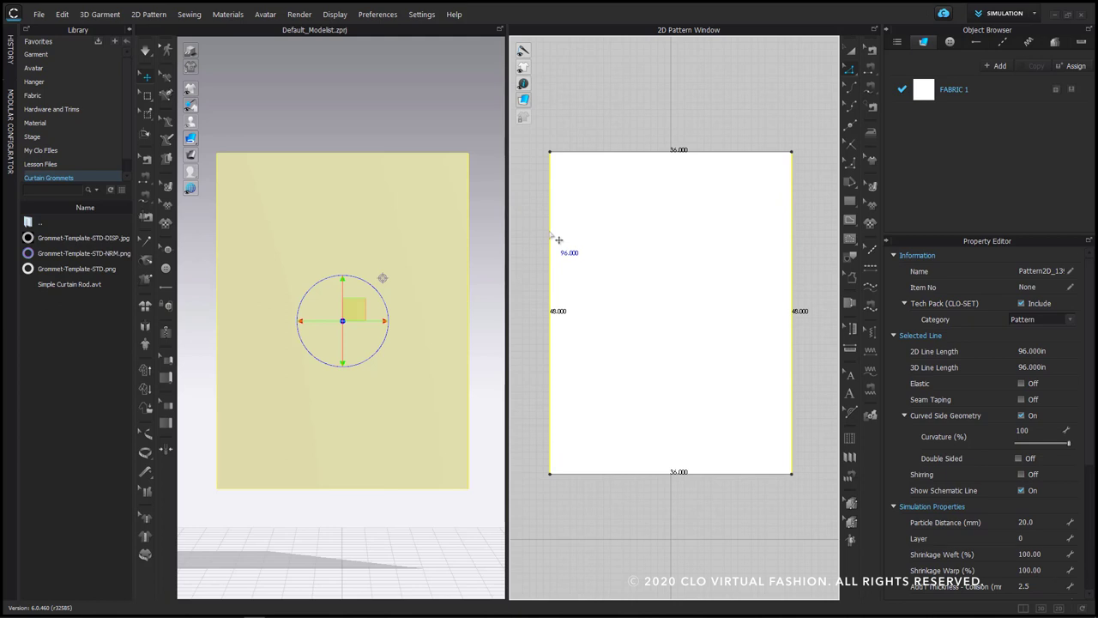
right_click(551, 232)
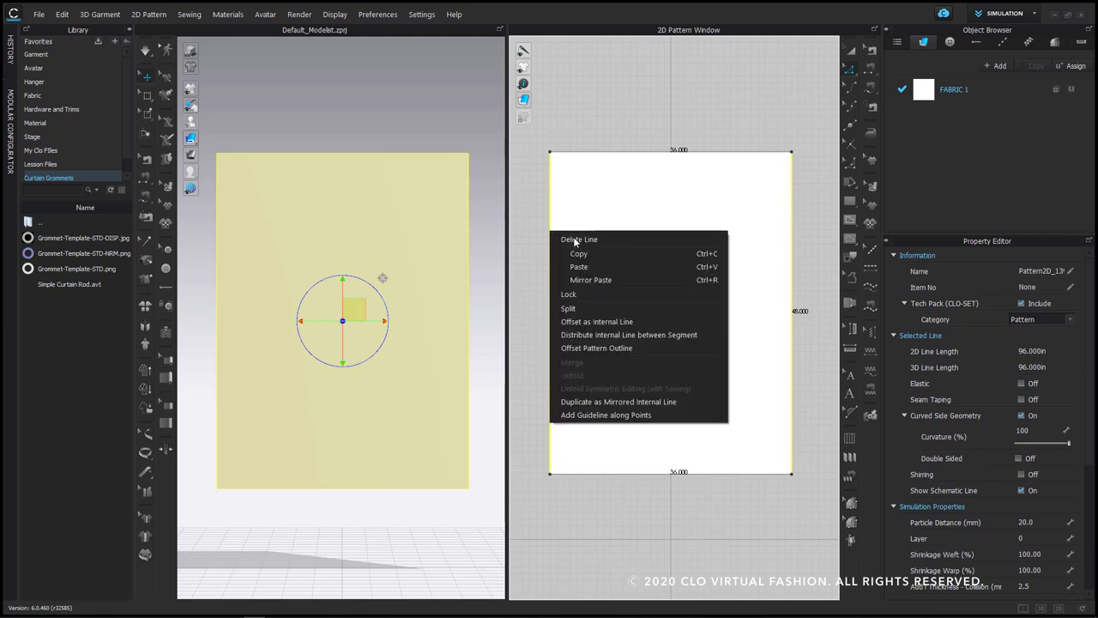
click(627, 336)
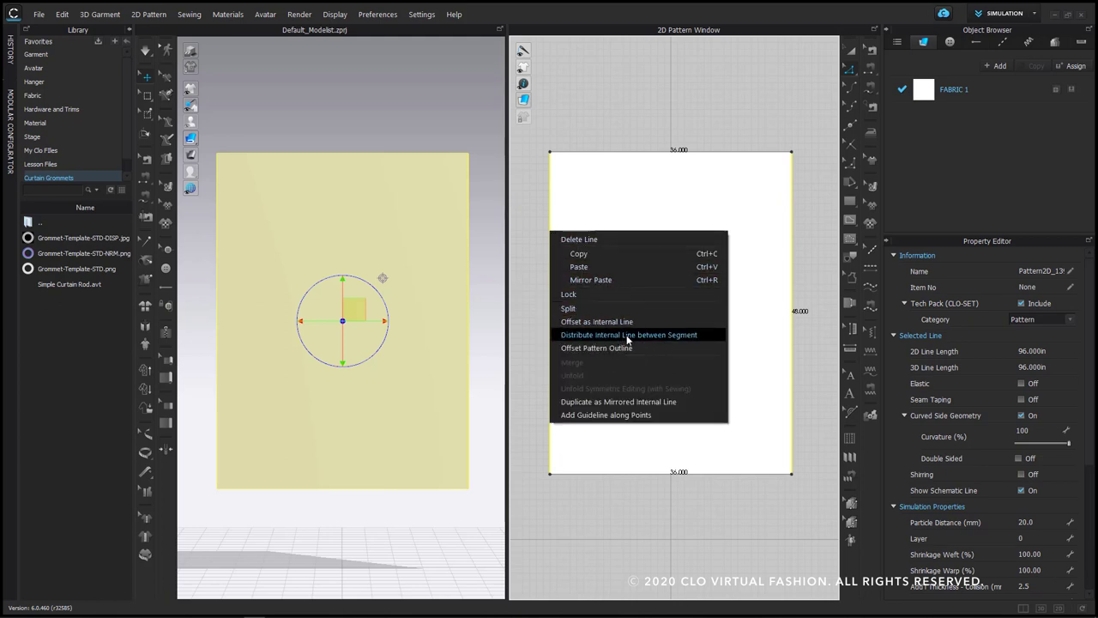
click(627, 336)
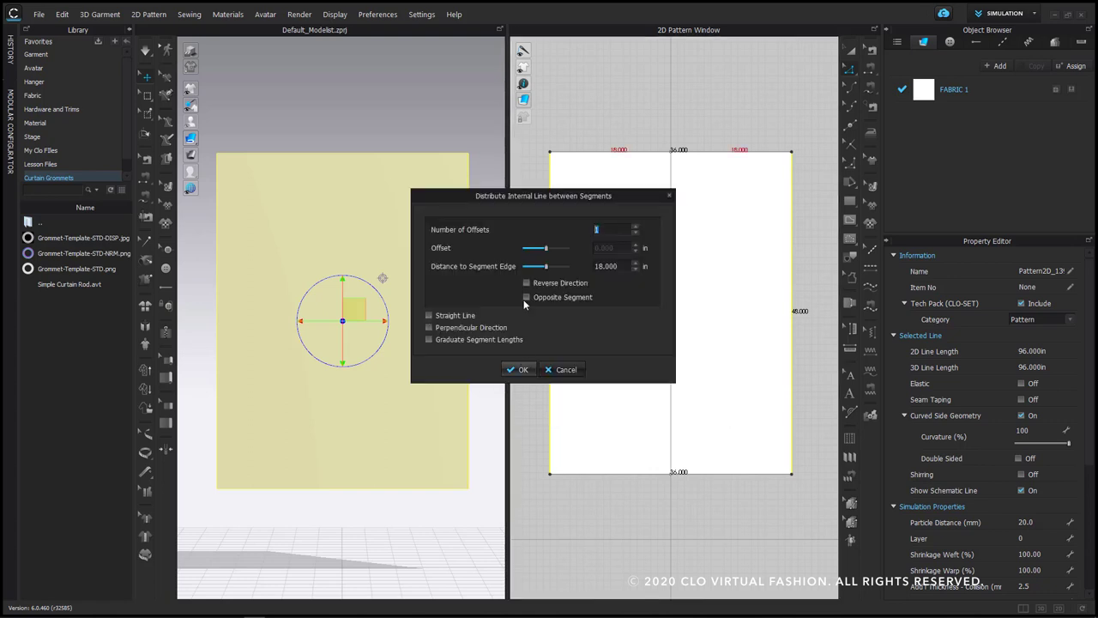
drag(598, 196, 403, 197)
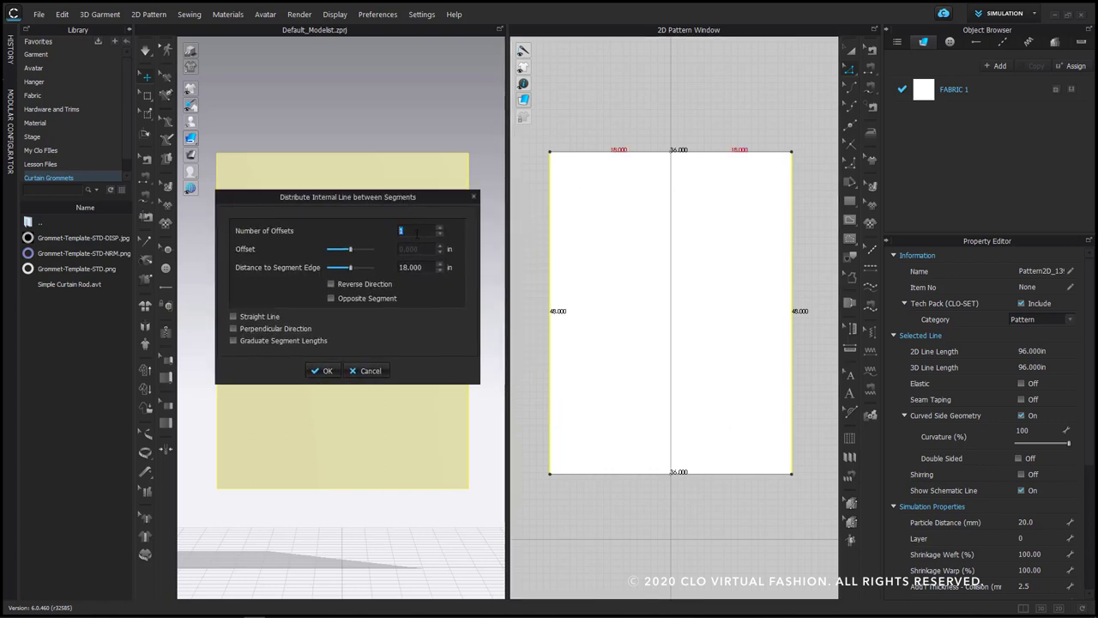
text(11)
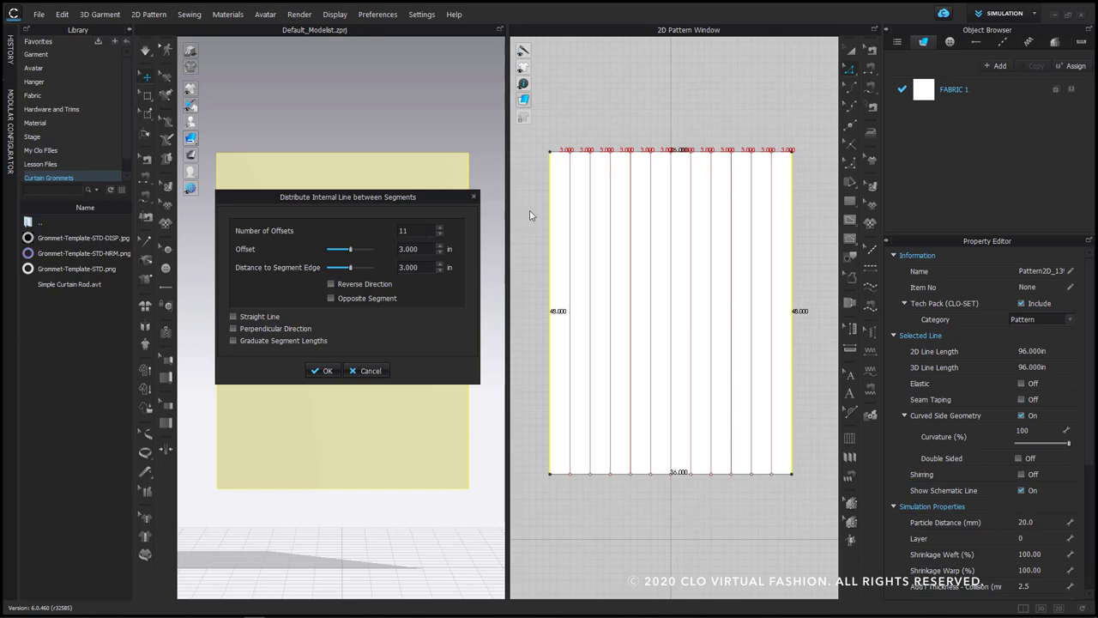
click(326, 372)
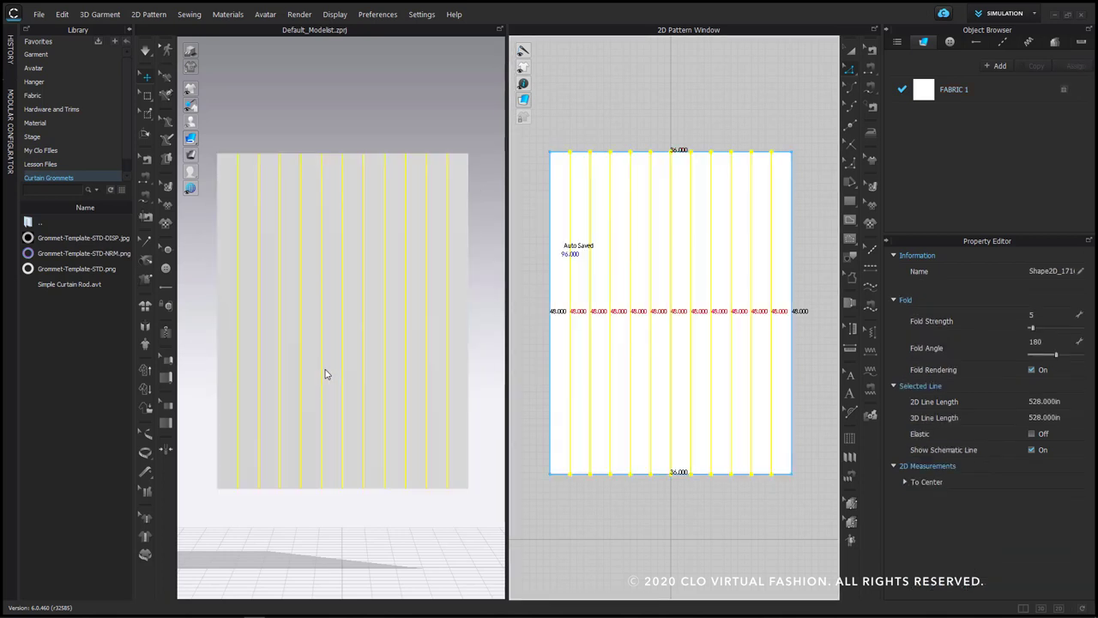
Apply the Trim_Full_Grain_Leather.zfab preset from the Fabric library to FABRIC 1
double_click(58, 94)
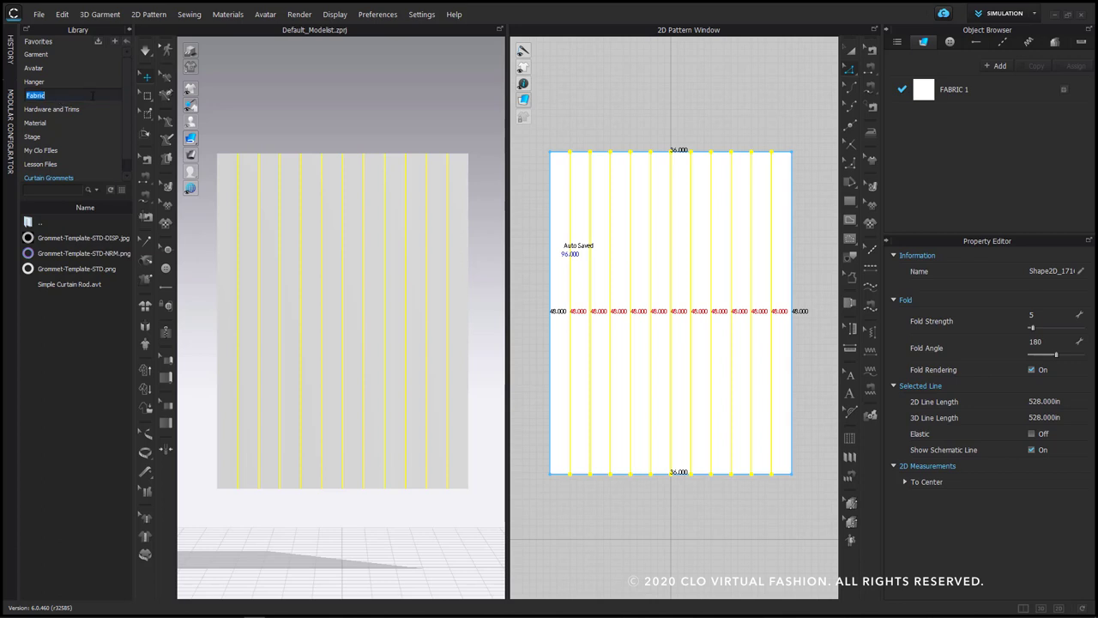
click(249, 104)
click(97, 92)
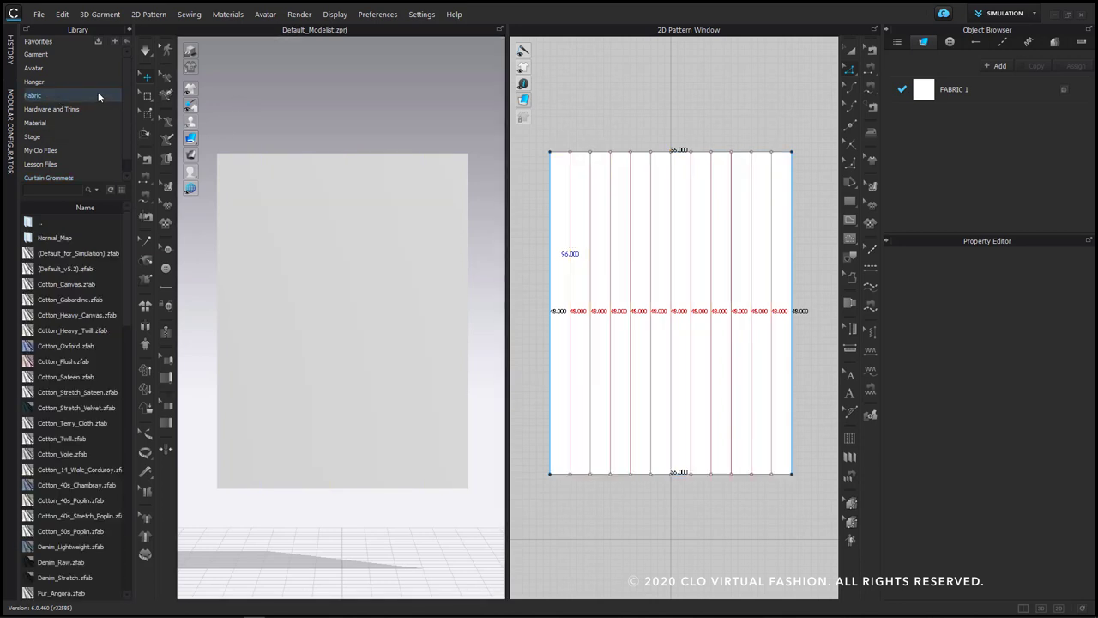
scroll(82, 326, down, 10)
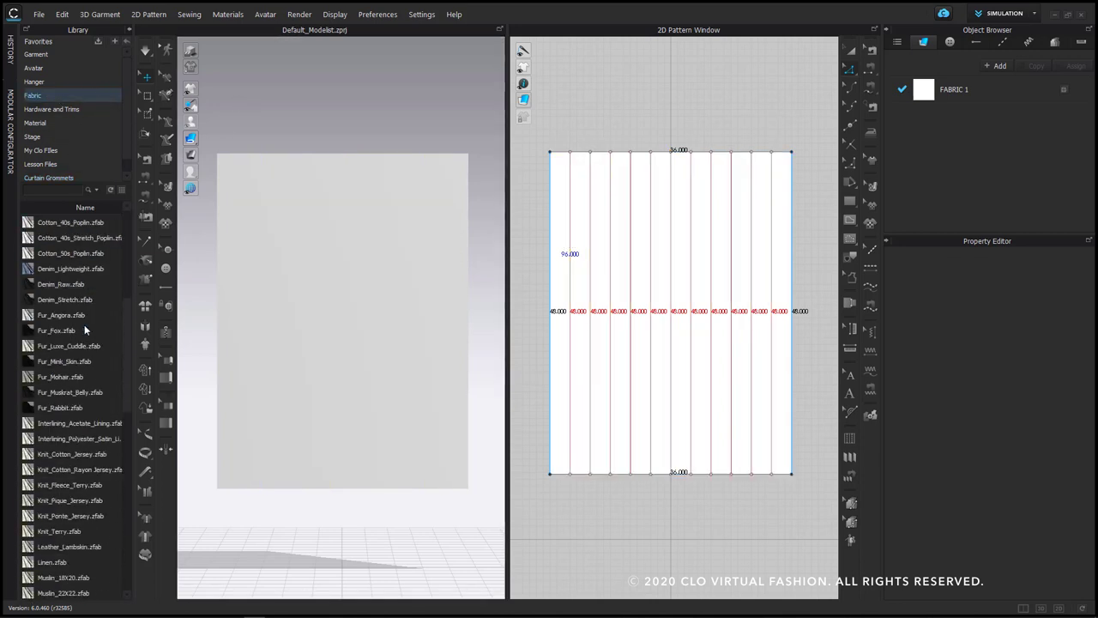
scroll(84, 328, down, 4)
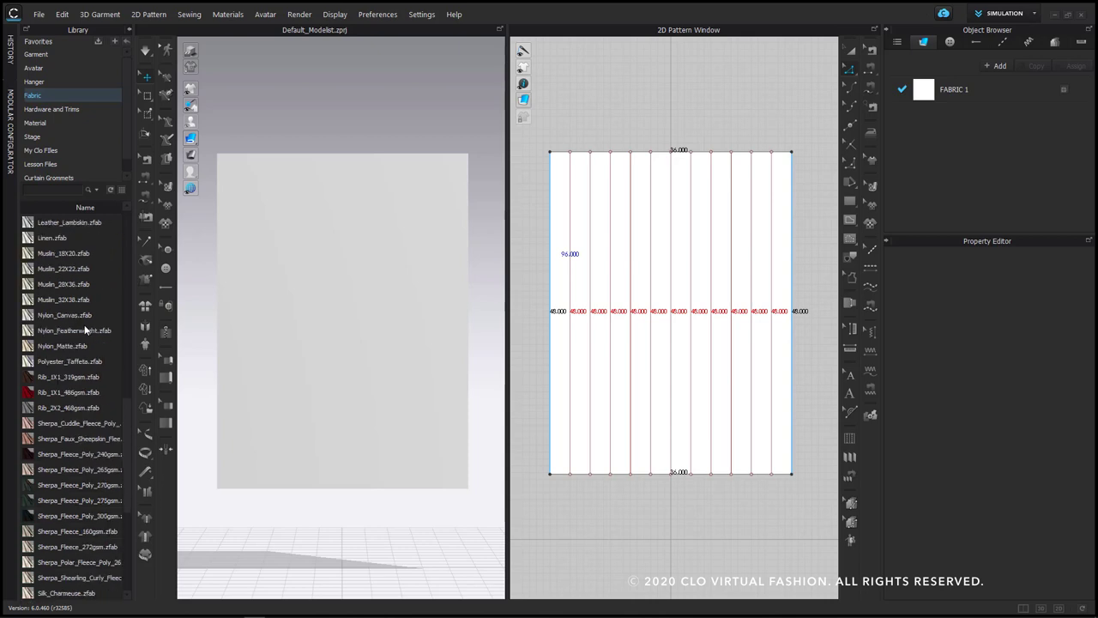
scroll(85, 328, down, 5)
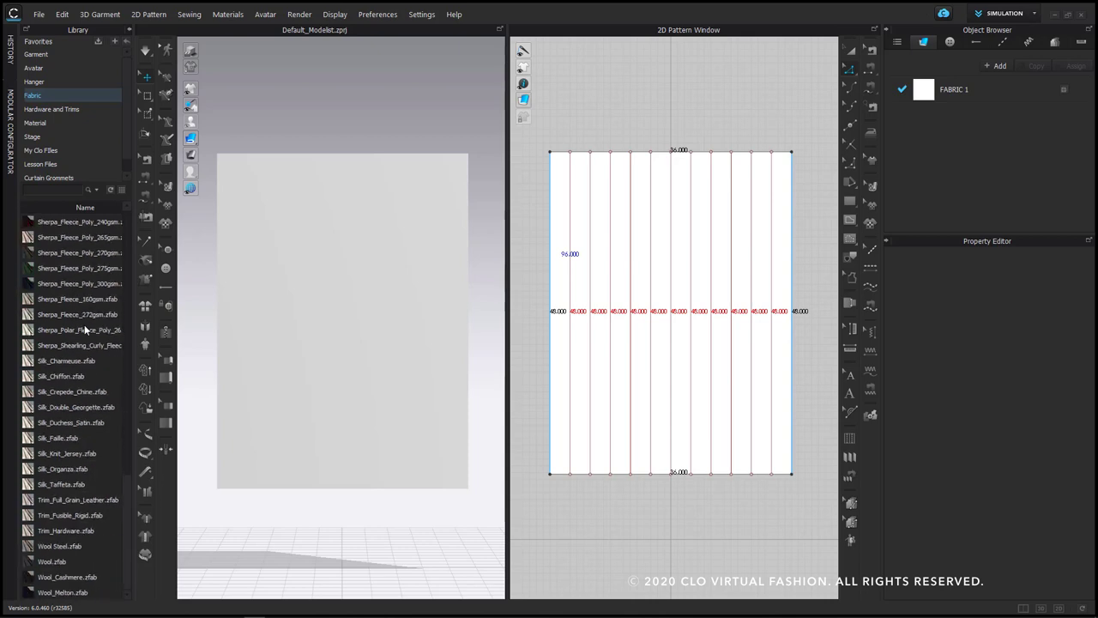
click(28, 500)
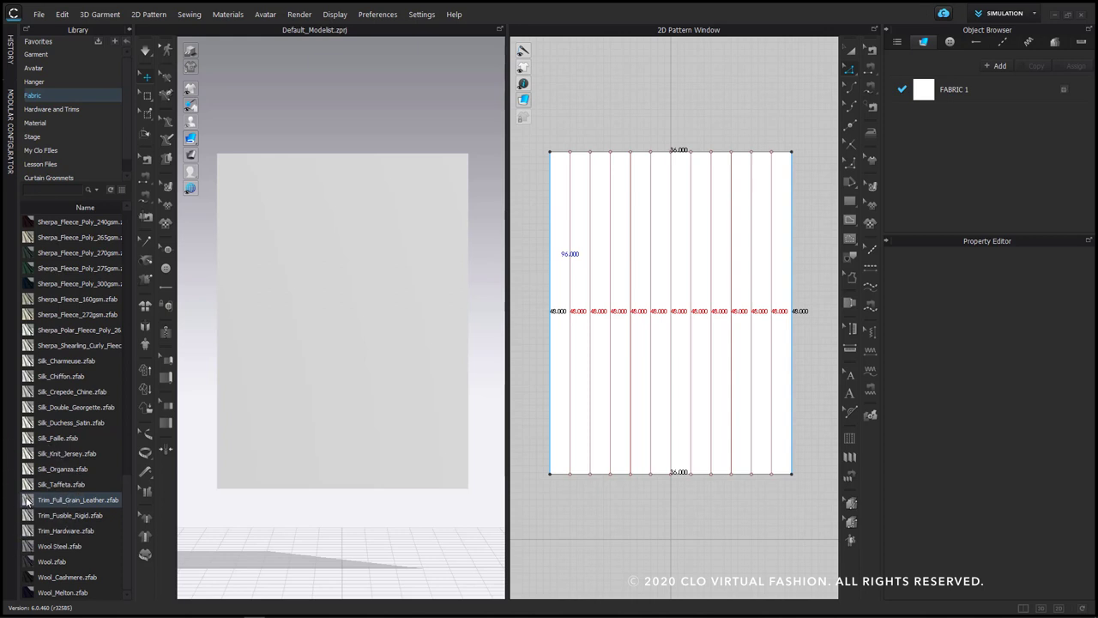
click(46, 500)
drag(45, 501, 926, 98)
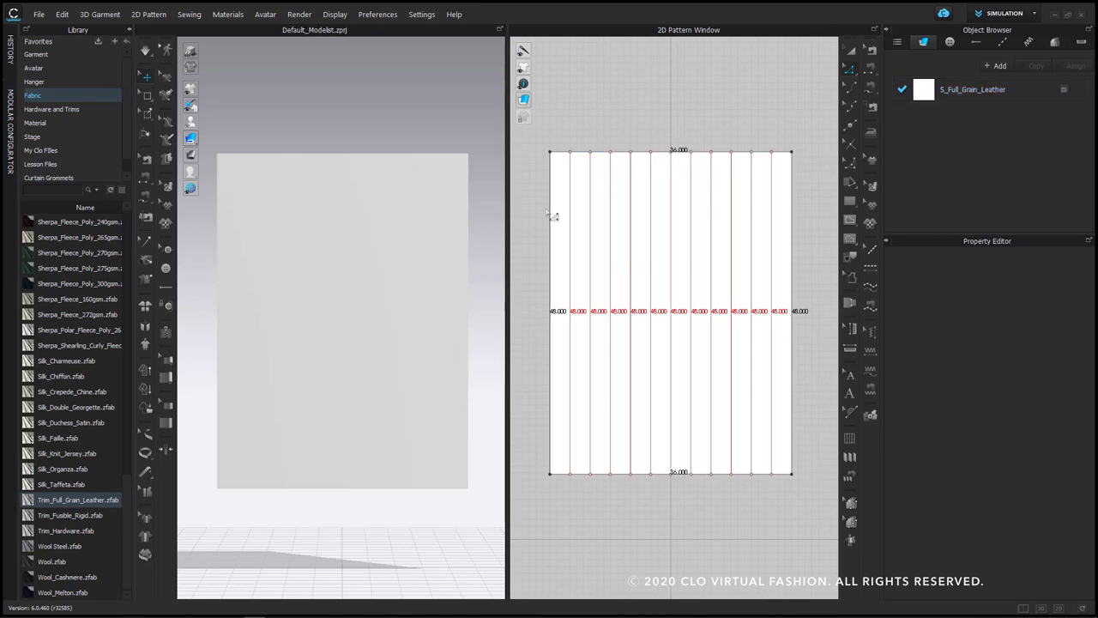
Strengthen the curtain pattern and display its internal lines in the 3D view
click(413, 210)
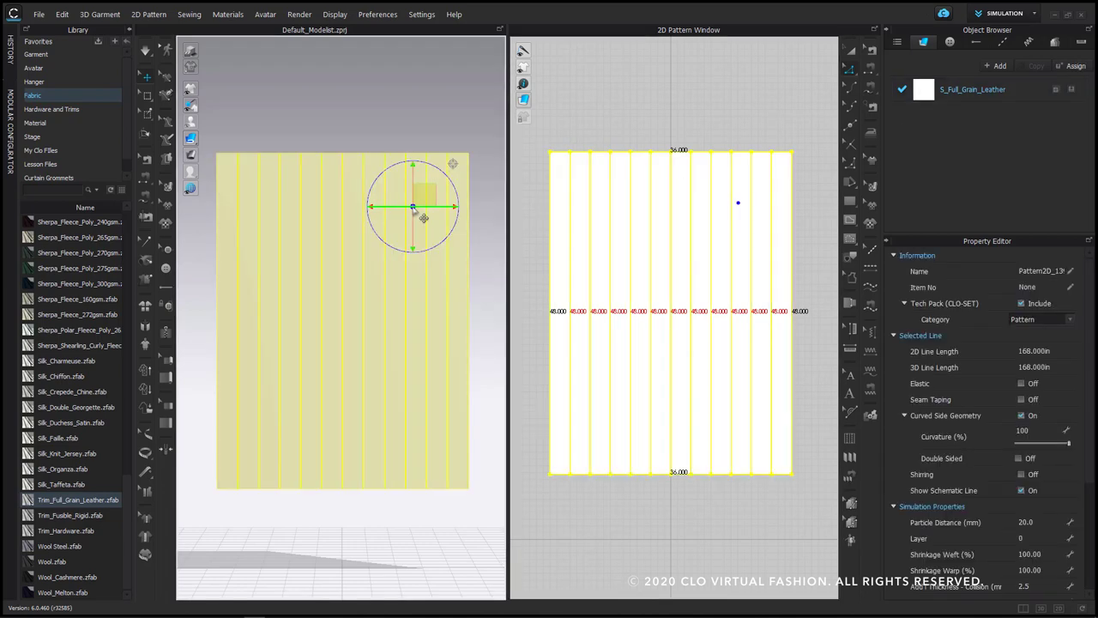
right_click(413, 209)
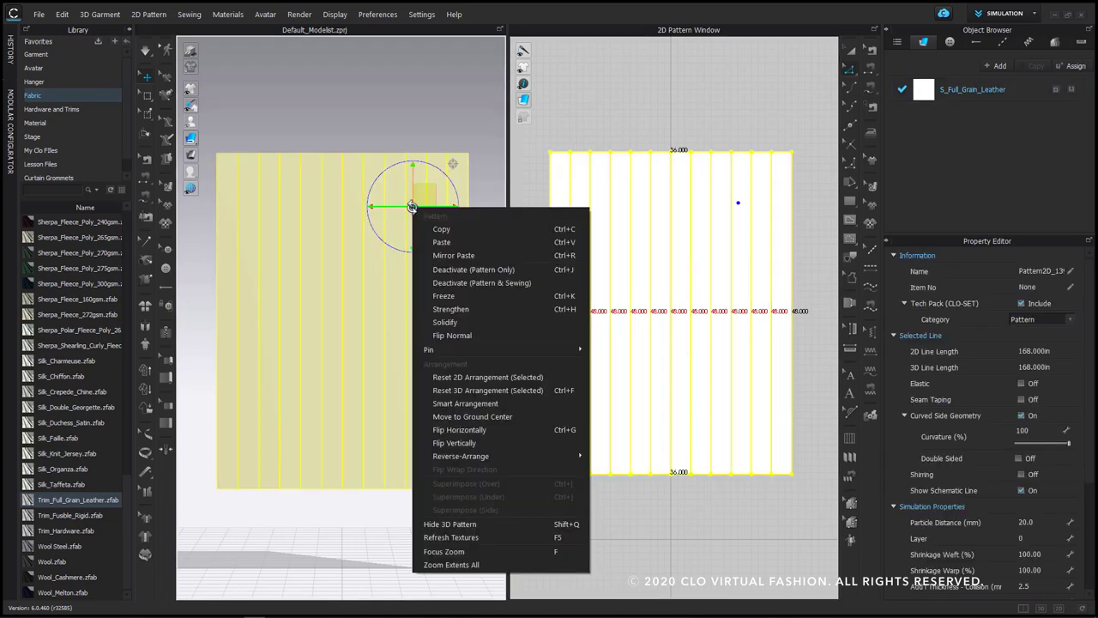
click(499, 313)
click(586, 127)
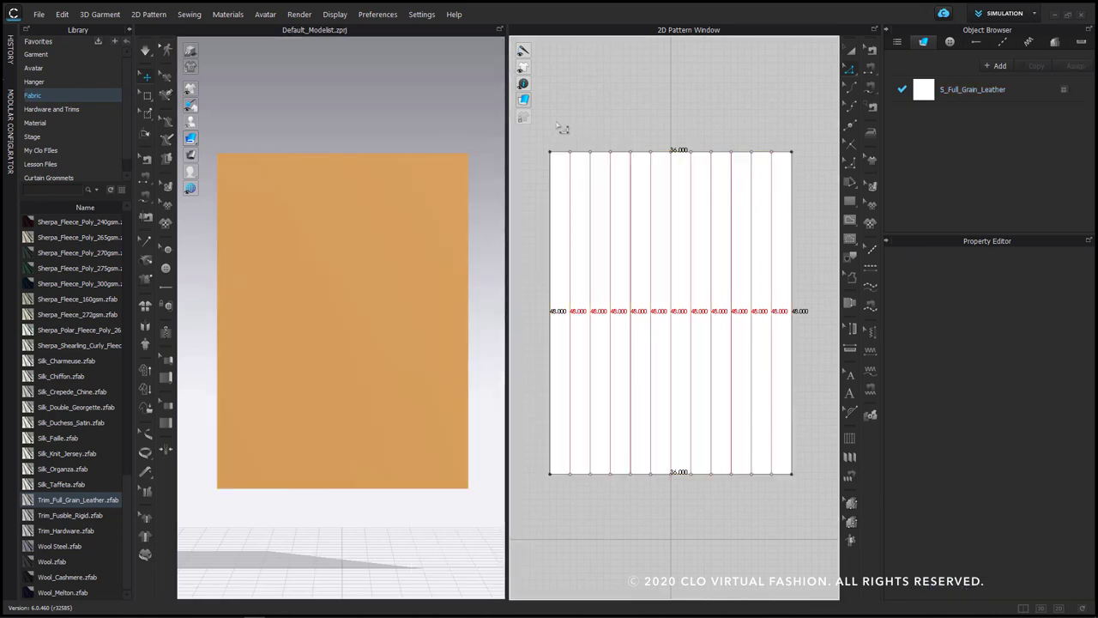
mouse_move(192, 90)
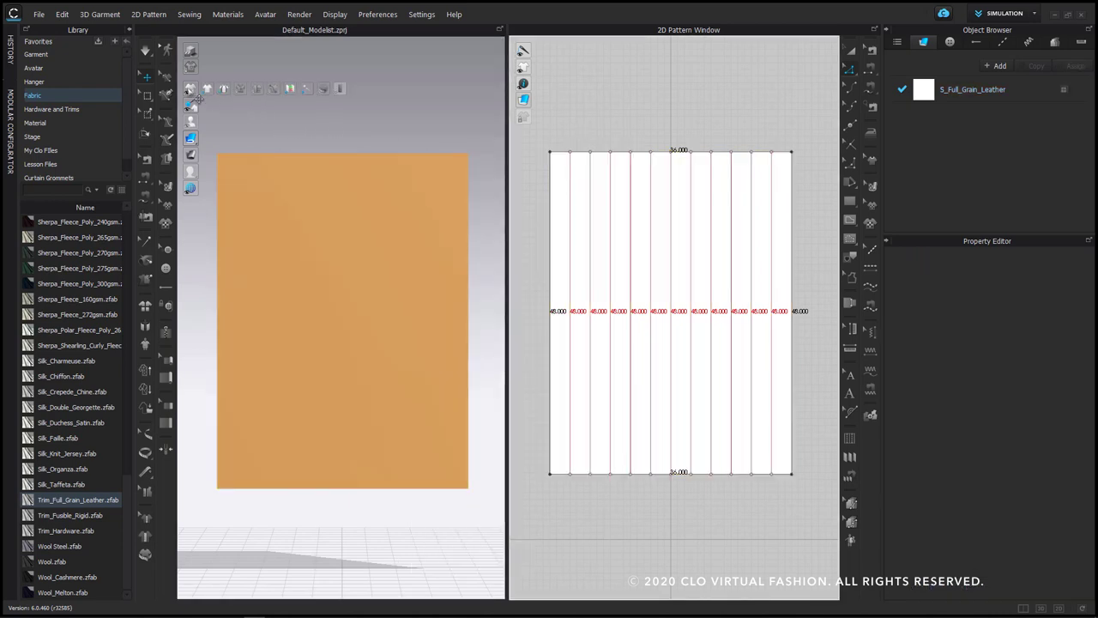
click(241, 89)
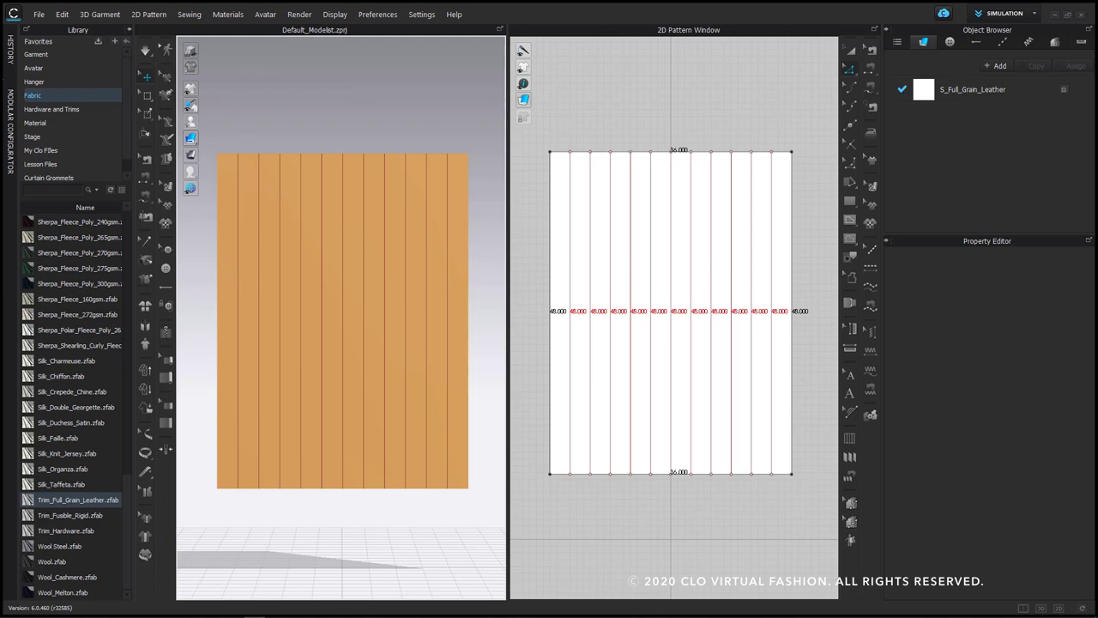
Offset the curtain pattern's upper edge as two internal lines spaced 4 in apart, extended to the side edges, and deselect them
scroll(626, 232, up, 2)
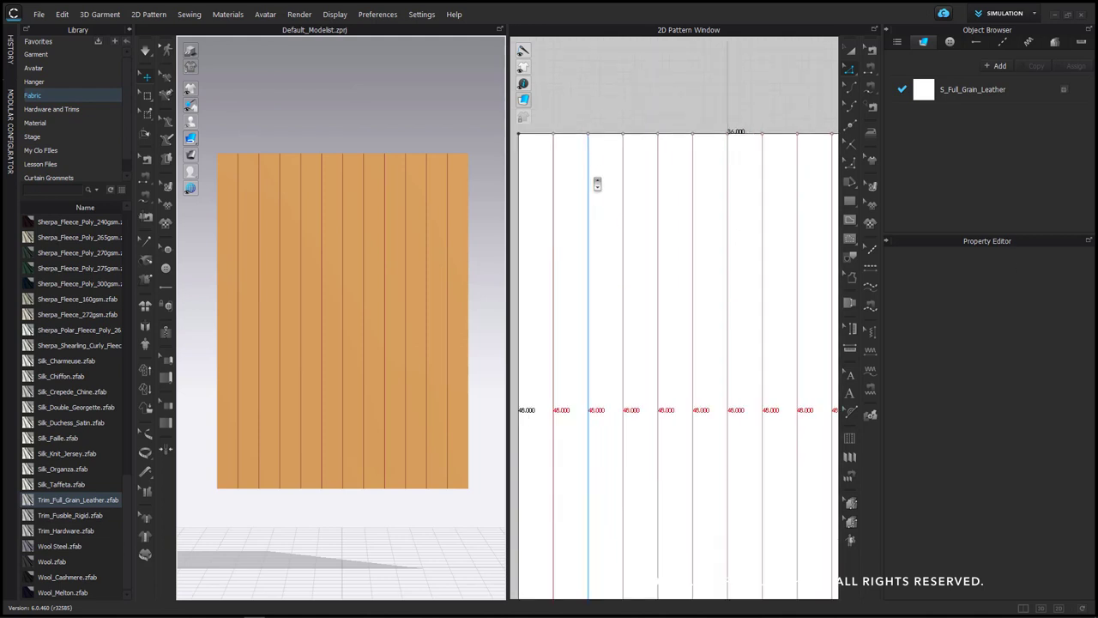
click(617, 141)
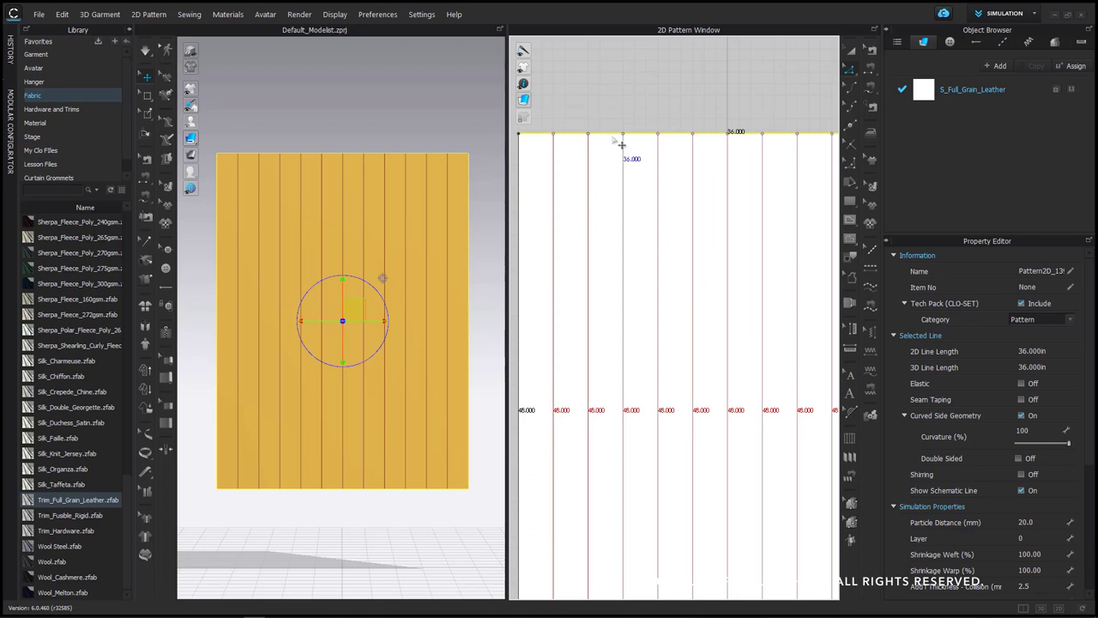
click(609, 127)
click(605, 136)
right_click(606, 137)
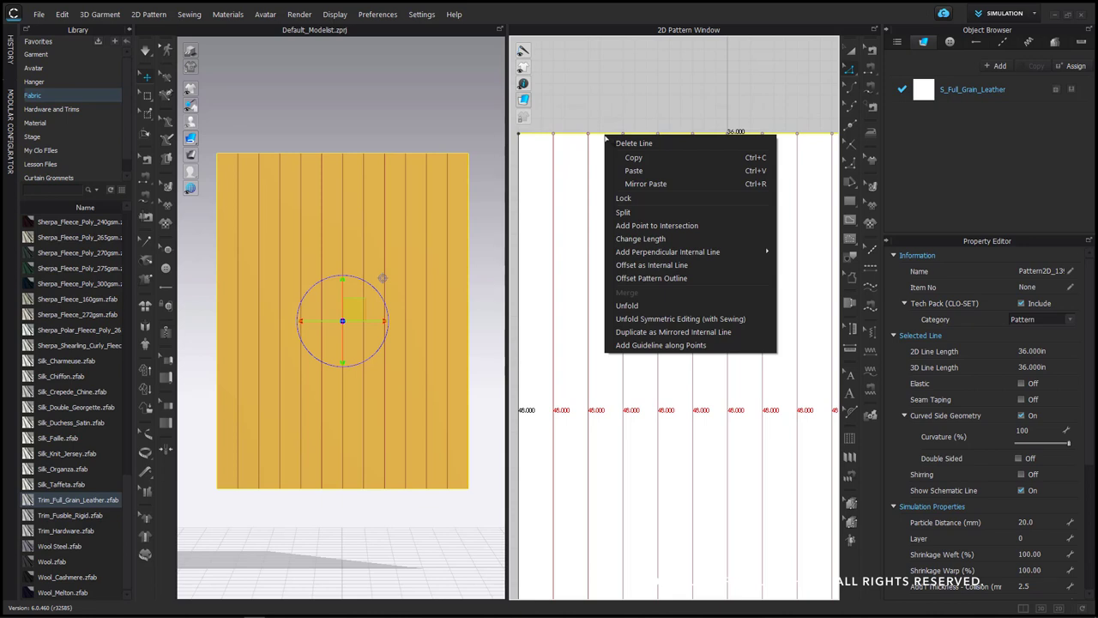
click(677, 266)
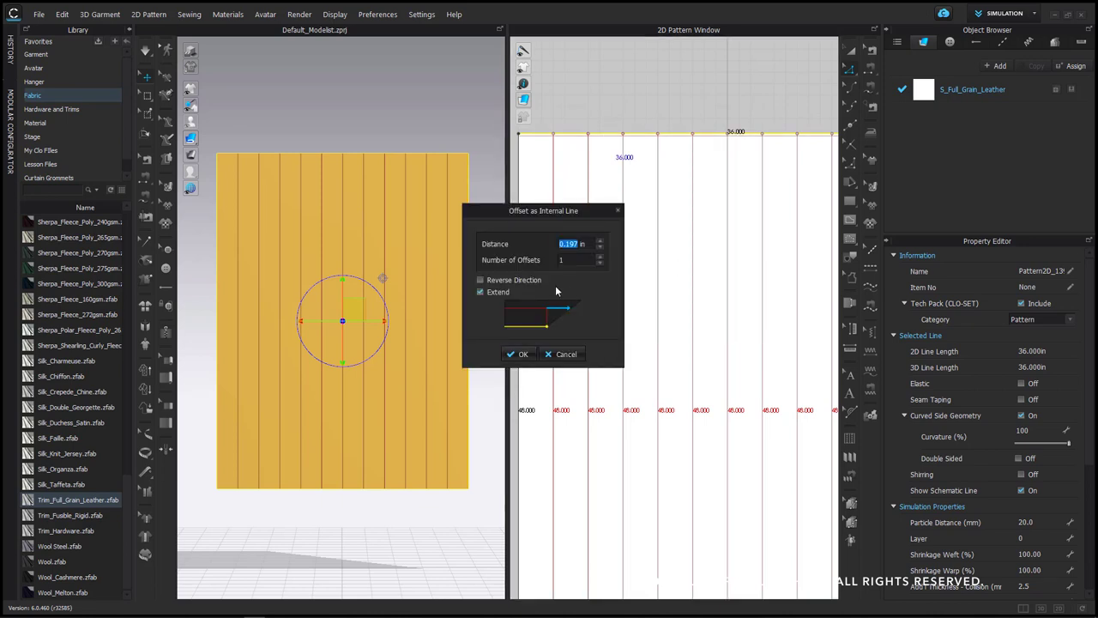
text(4)
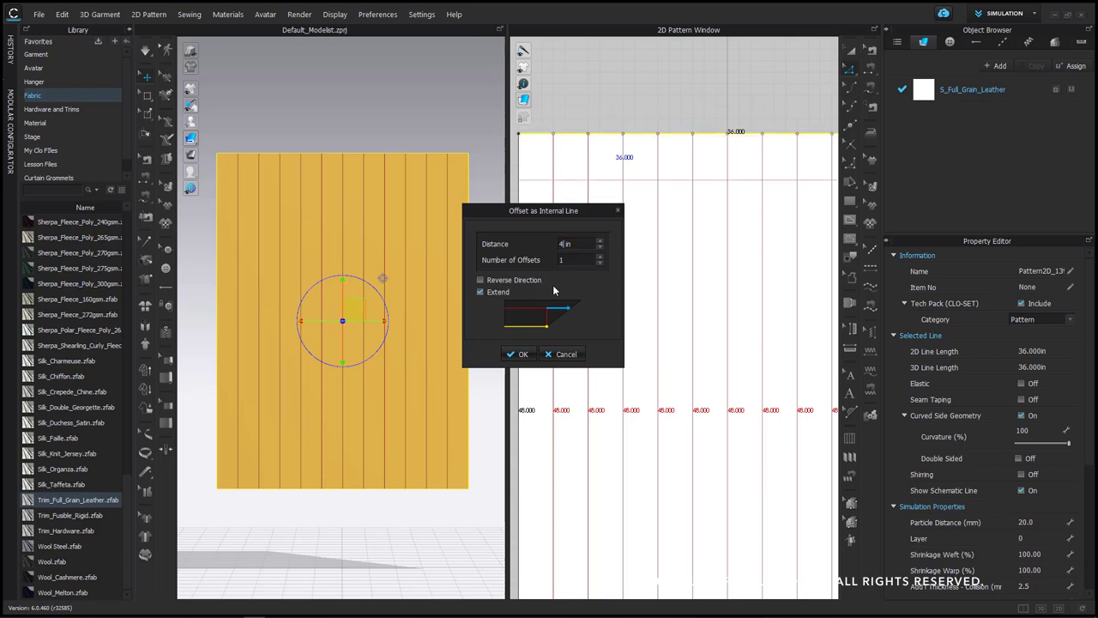
click(601, 259)
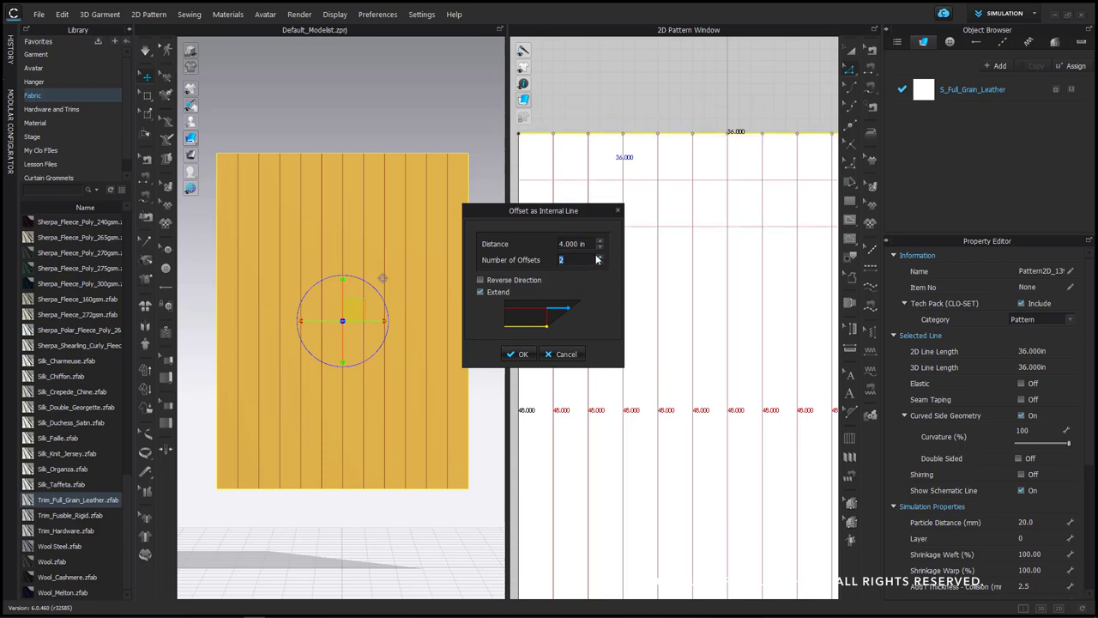
click(516, 354)
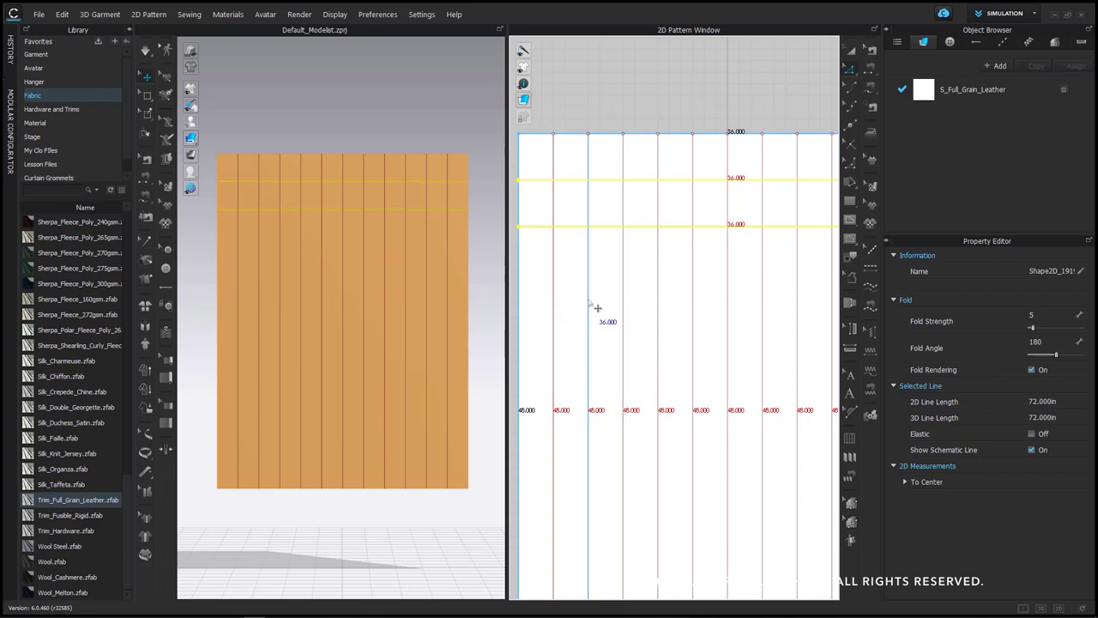
scroll(597, 307, down, 1)
scroll(597, 307, down, 1)
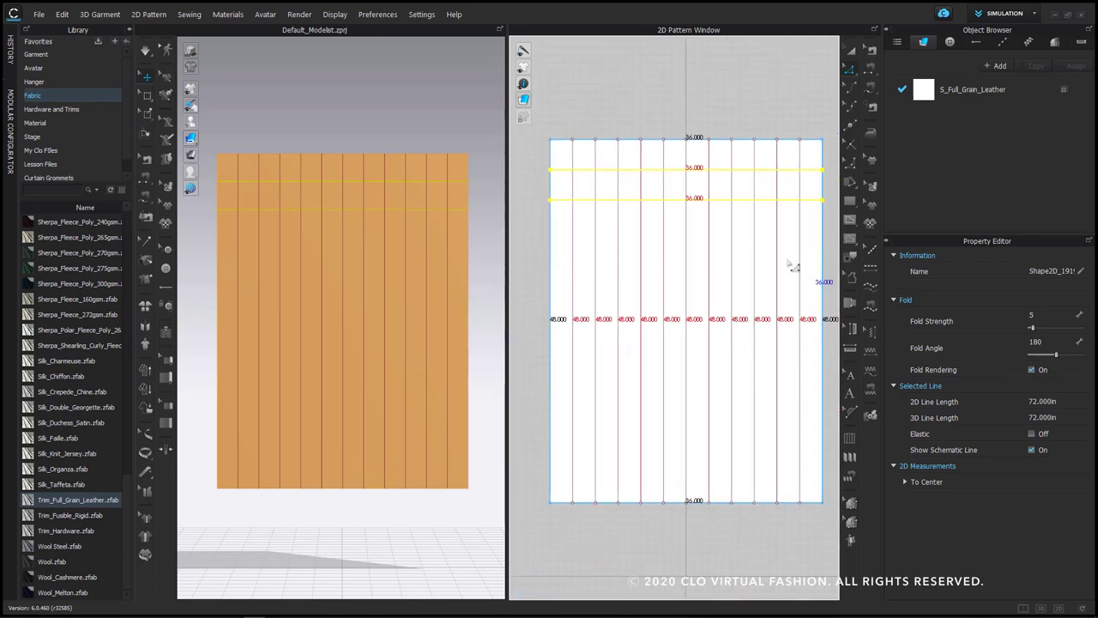
click(603, 107)
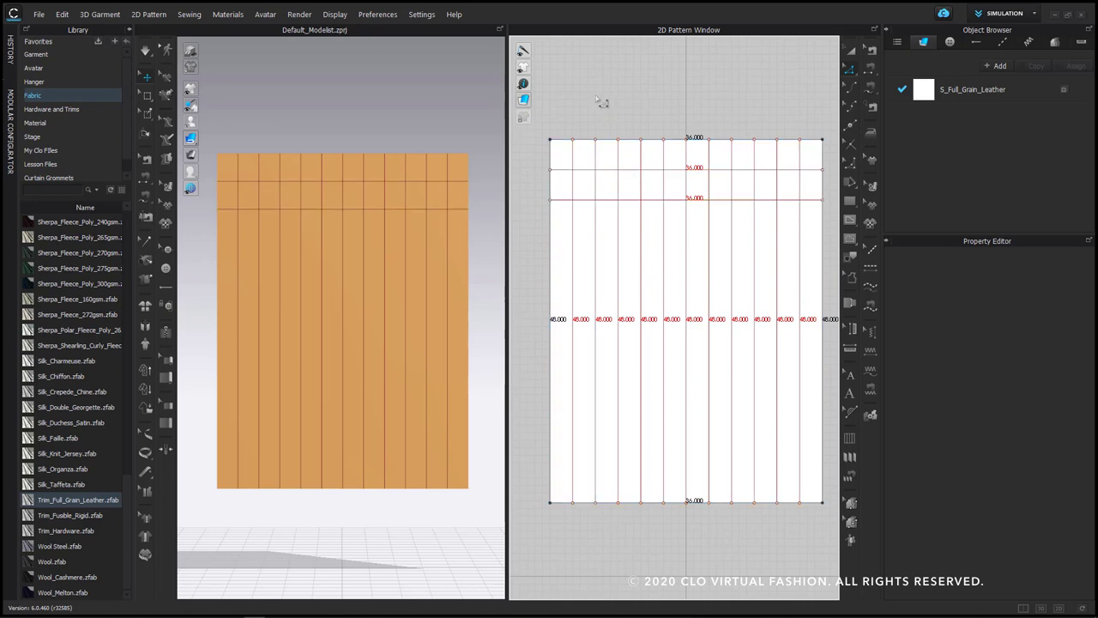
Fold the curtain in 3D along the second vertical internal line to a fold angle of 32 using Fold Arrangement
click(596, 273)
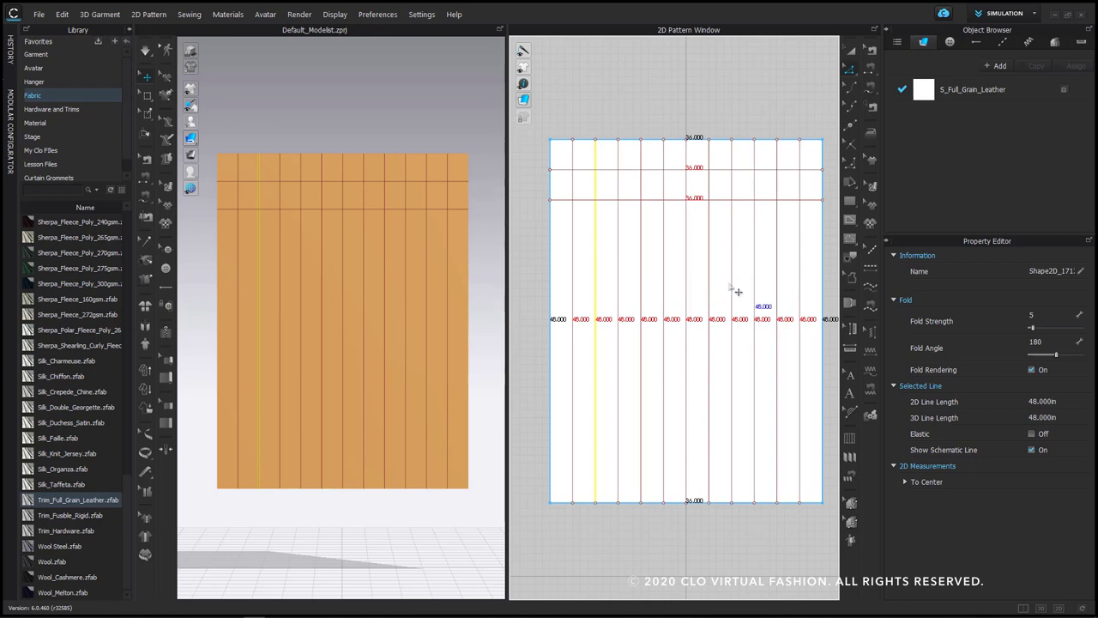
right_drag(362, 307, 412, 374)
middle_drag(411, 375, 392, 261)
scroll(318, 300, down, 3)
middle_drag(318, 300, 391, 271)
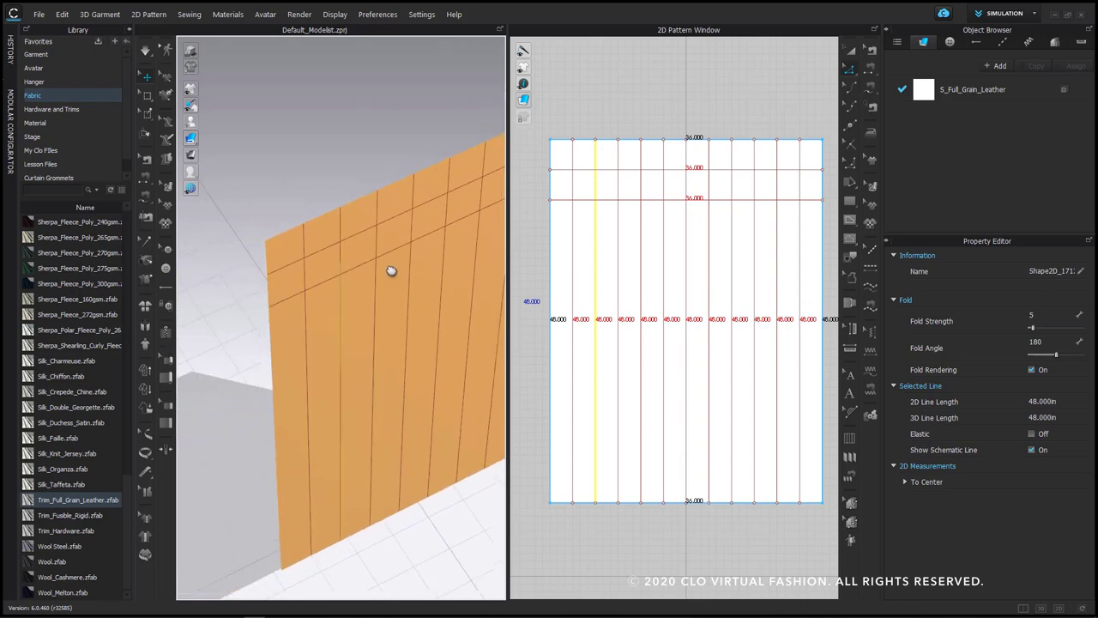
click(145, 133)
click(342, 378)
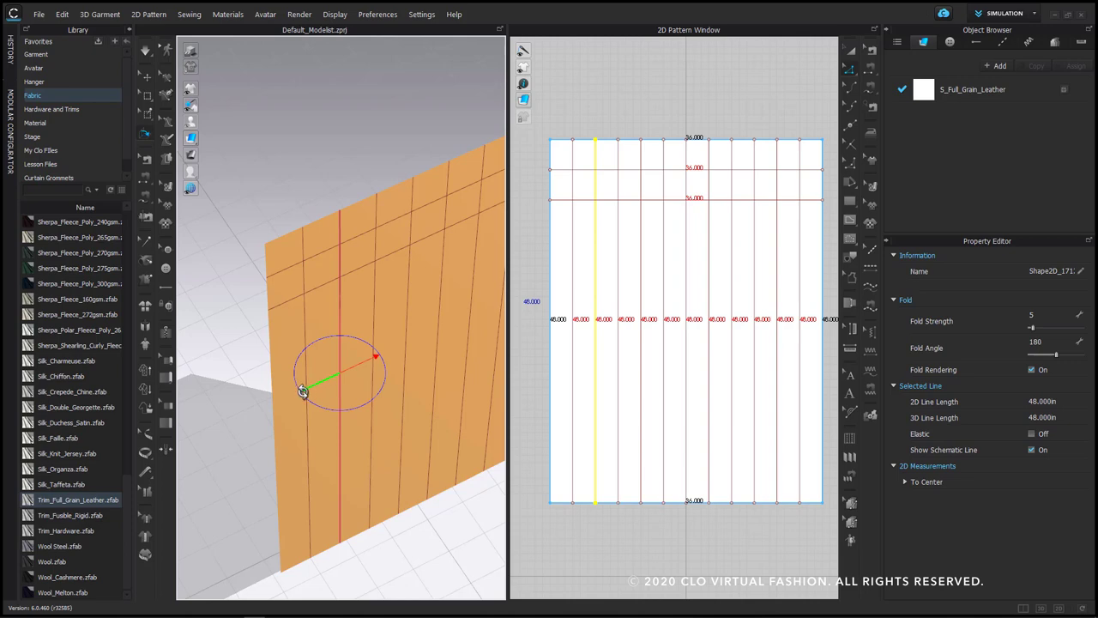
drag(302, 391, 277, 348)
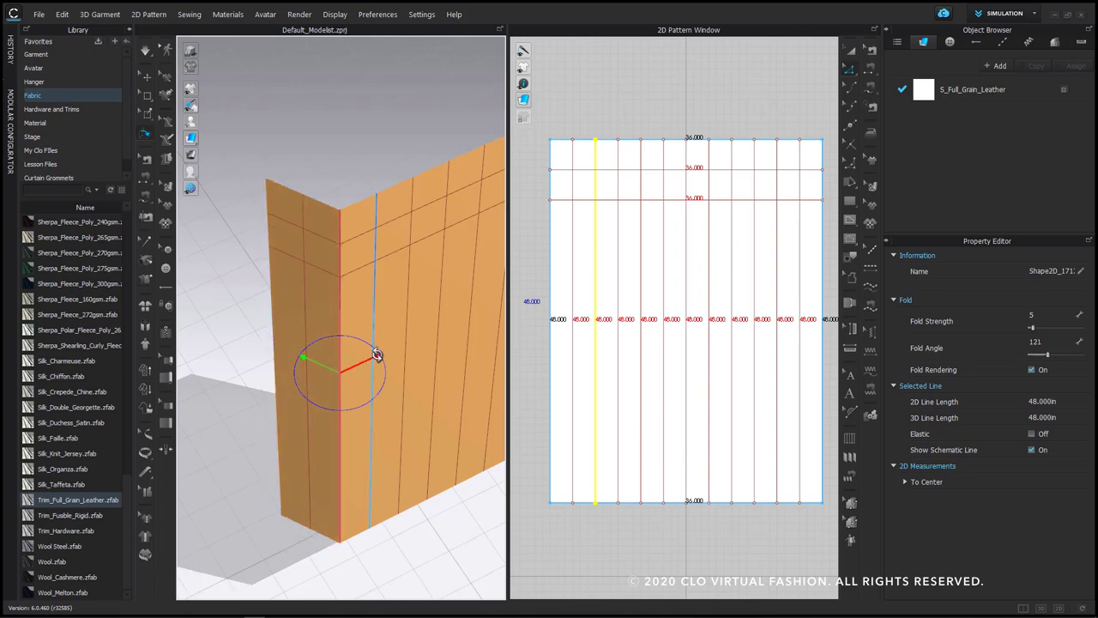
drag(377, 354, 323, 294)
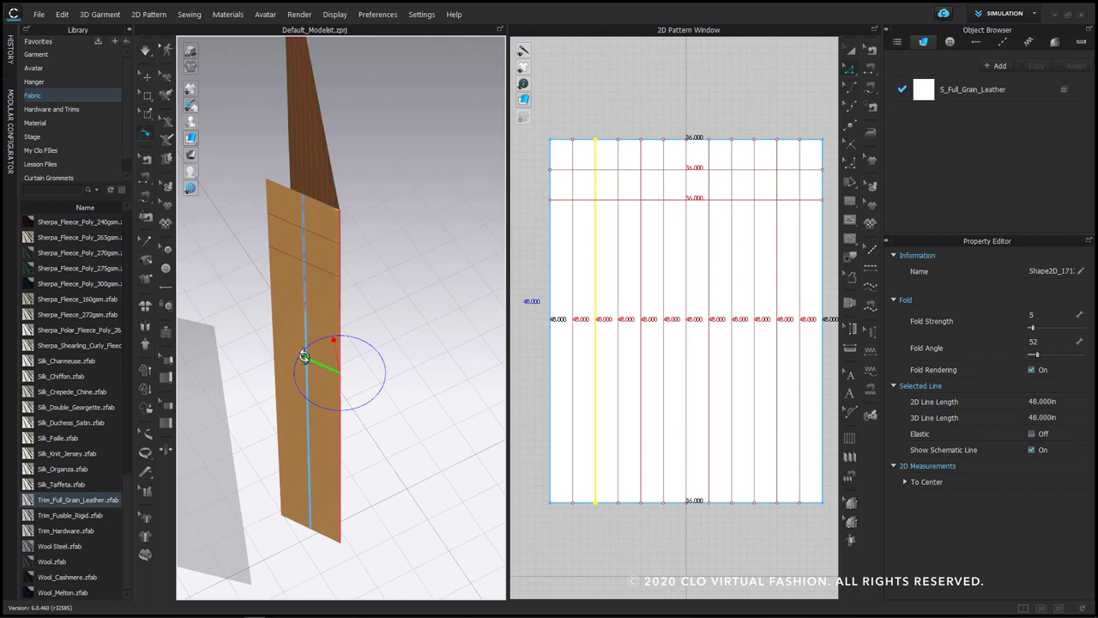
drag(304, 359, 375, 380)
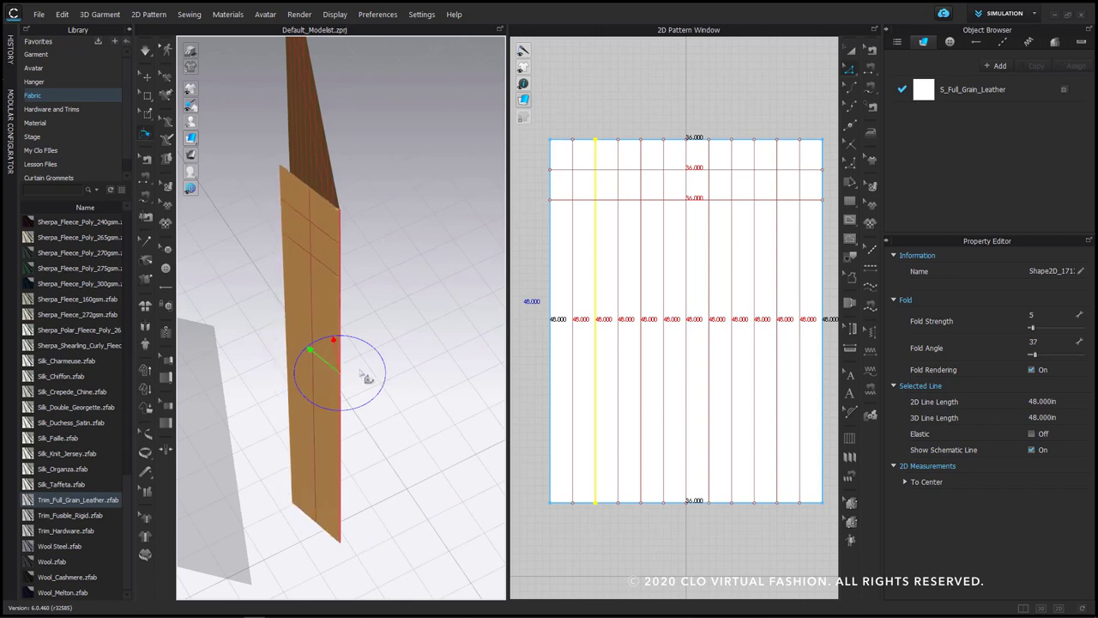
drag(331, 341, 329, 339)
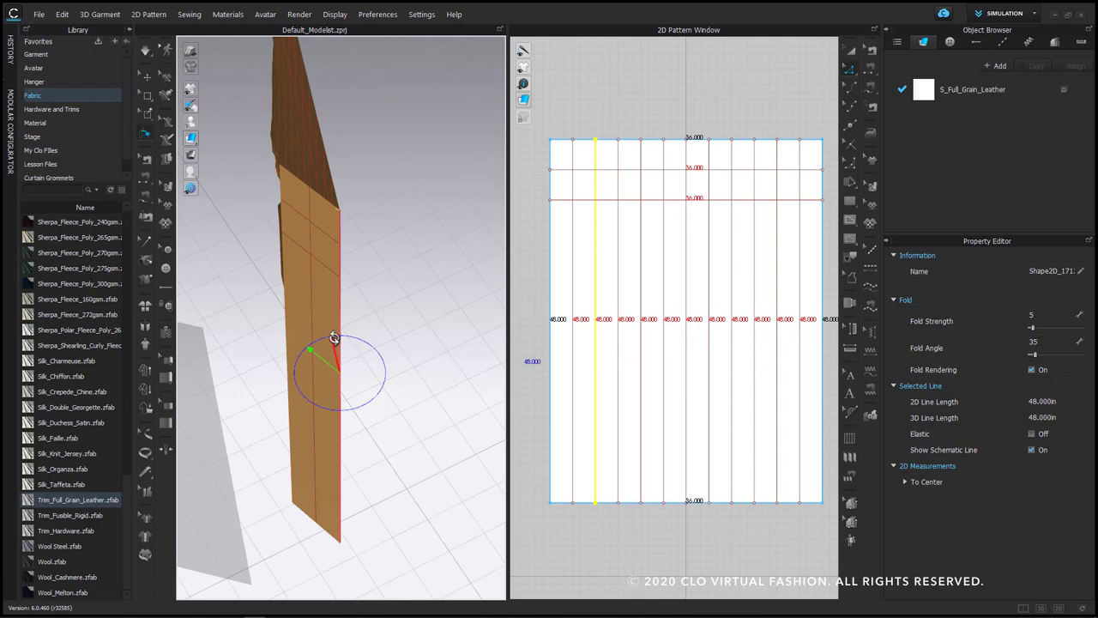
drag(332, 338, 331, 337)
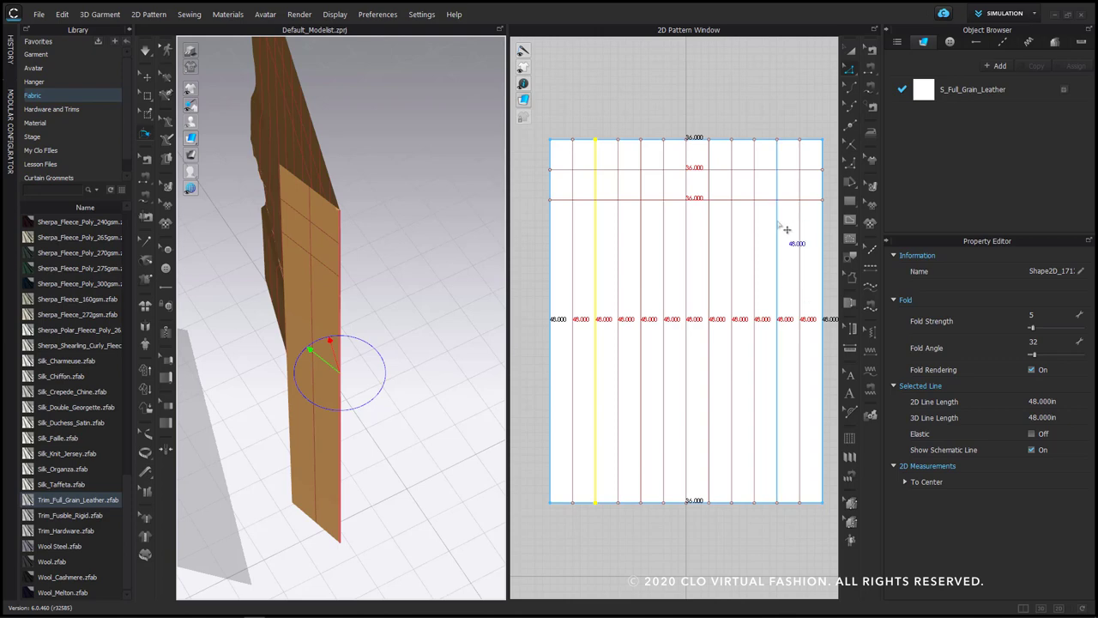
Fold the curtain in the opposite direction along the fourth vertical internal line, to a fold angle of about 325
right_drag(285, 300, 323, 306)
click(293, 232)
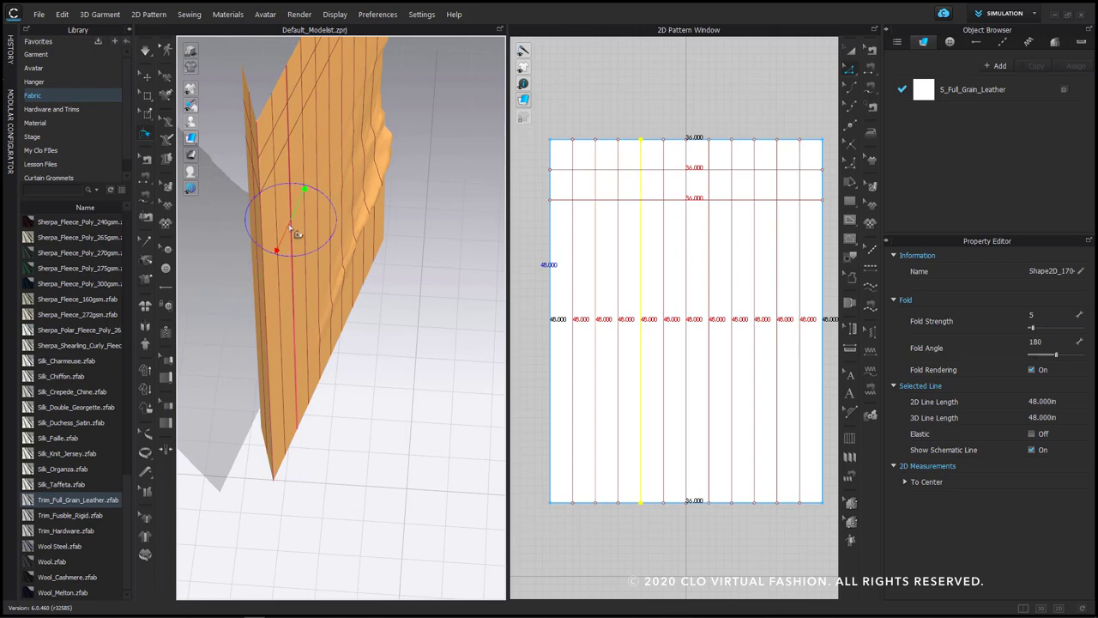
drag(303, 189, 301, 262)
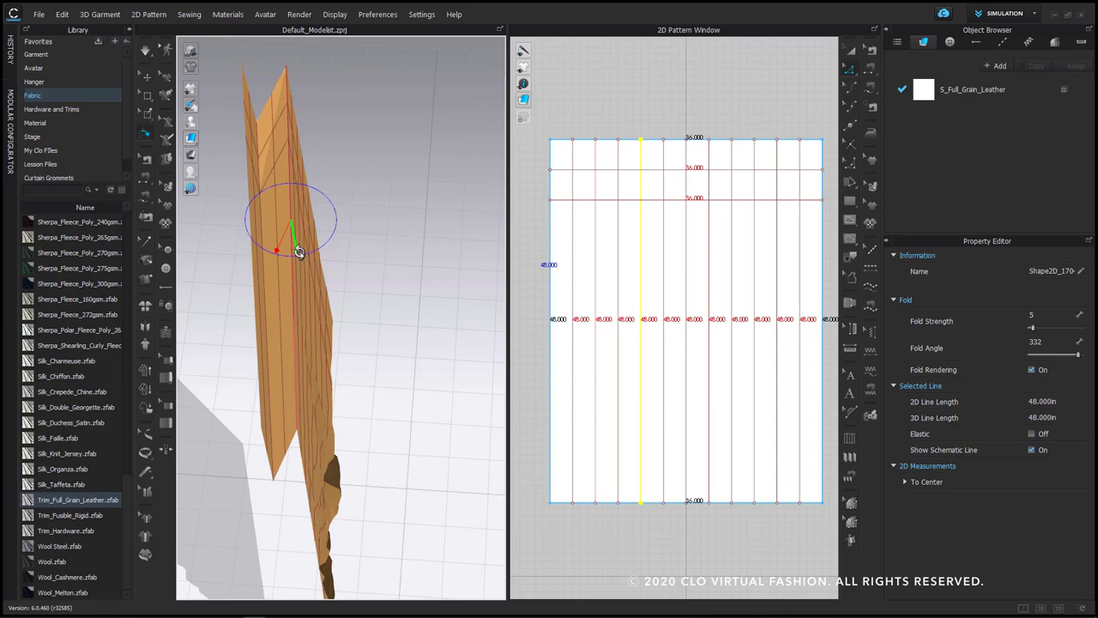
drag(298, 251, 303, 250)
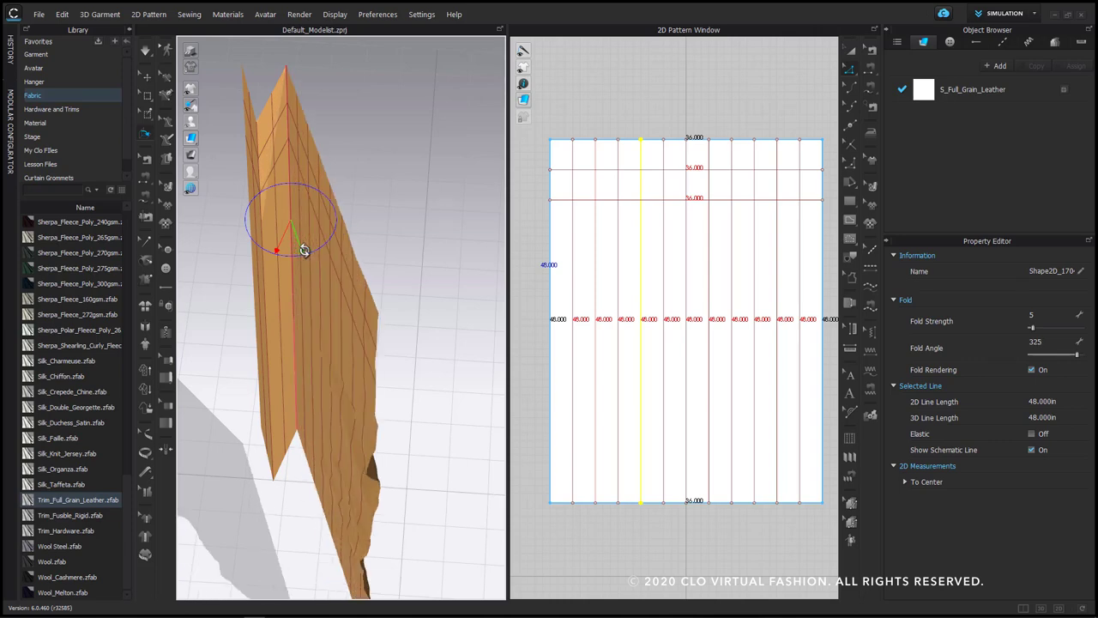
drag(303, 249, 309, 249)
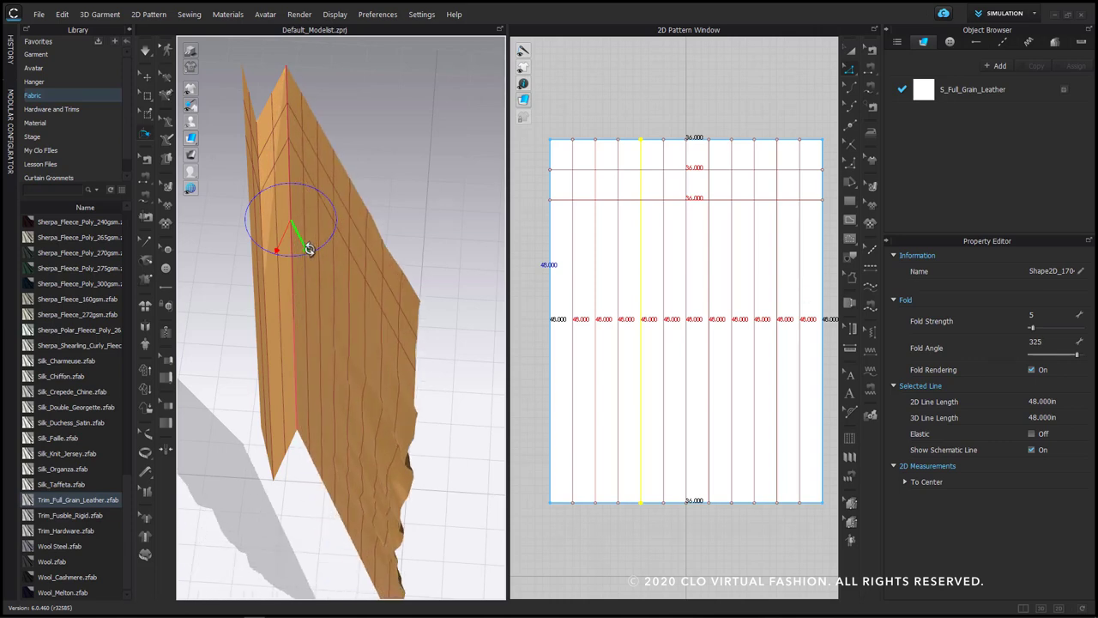
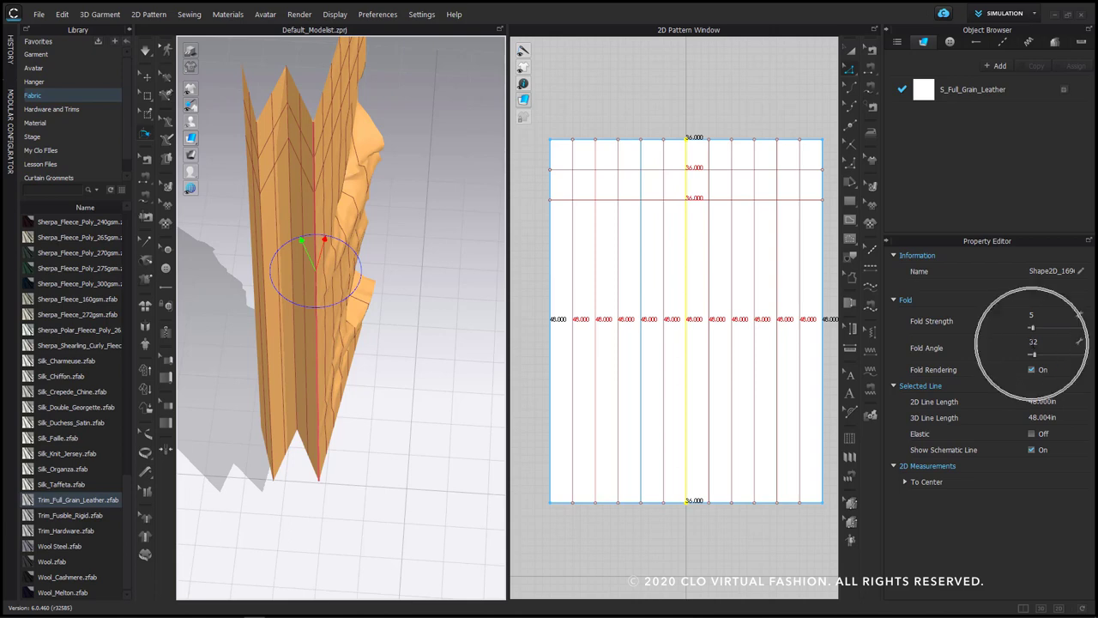
Fold the curtain along the eighth vertical internal line to a fold angle of 332
right_drag(490, 297, 466, 286)
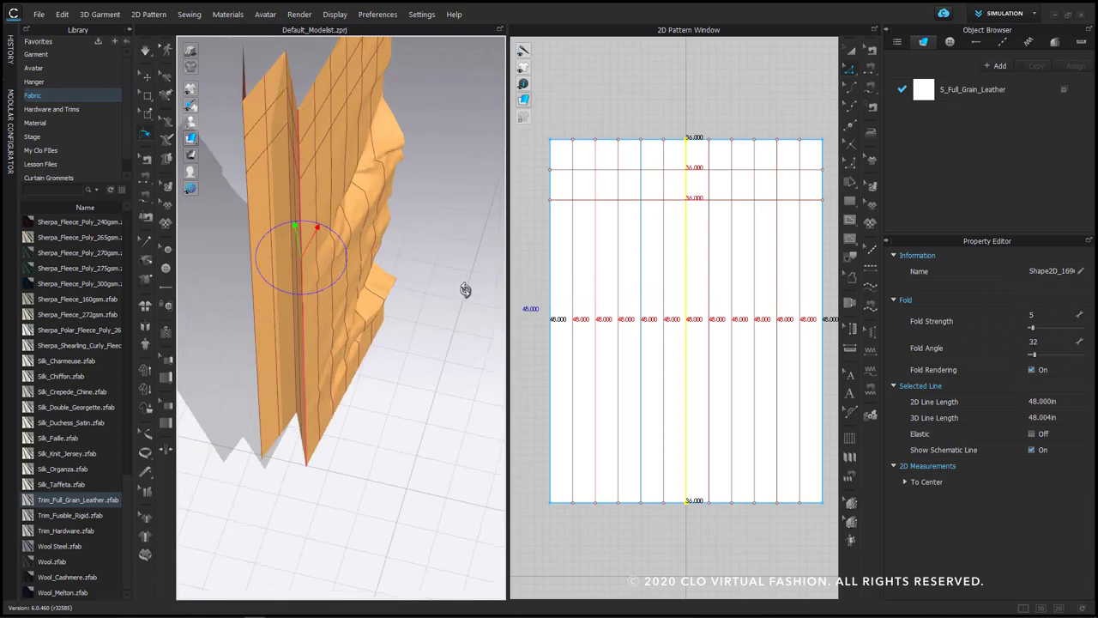
click(341, 190)
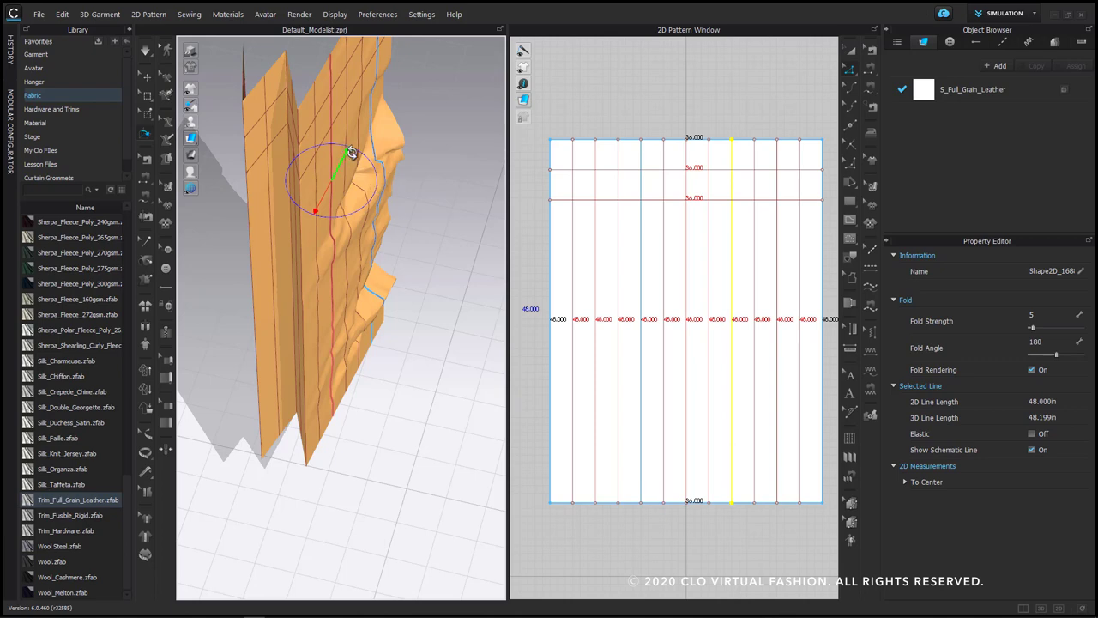
drag(351, 152, 329, 234)
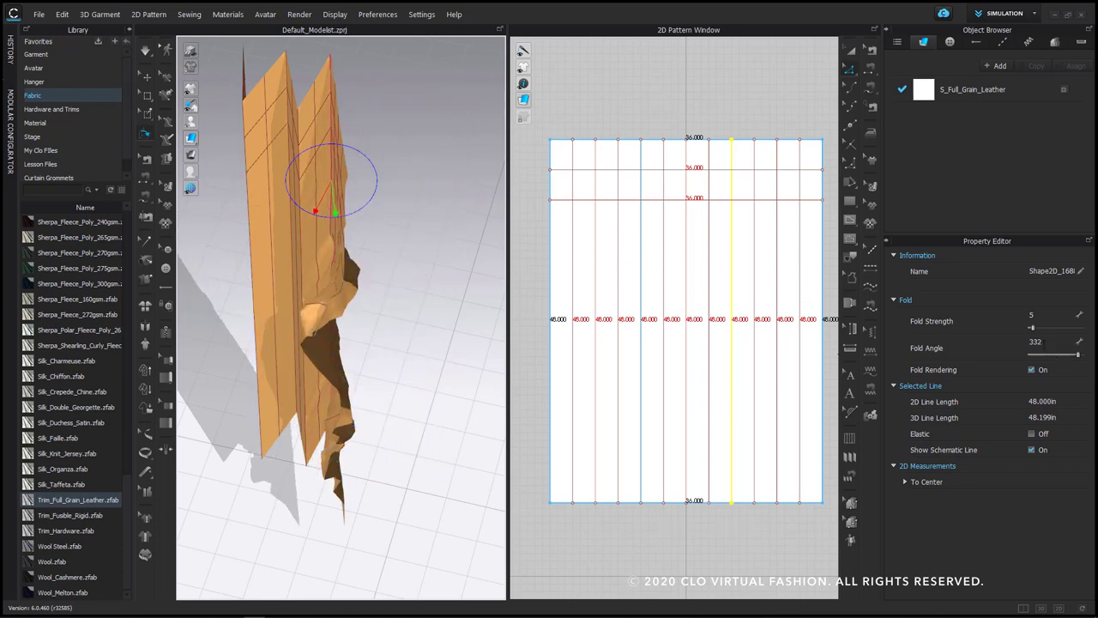
Fold the curtain along the tenth vertical internal line to a fold angle of 32
right_drag(441, 274, 435, 245)
click(388, 230)
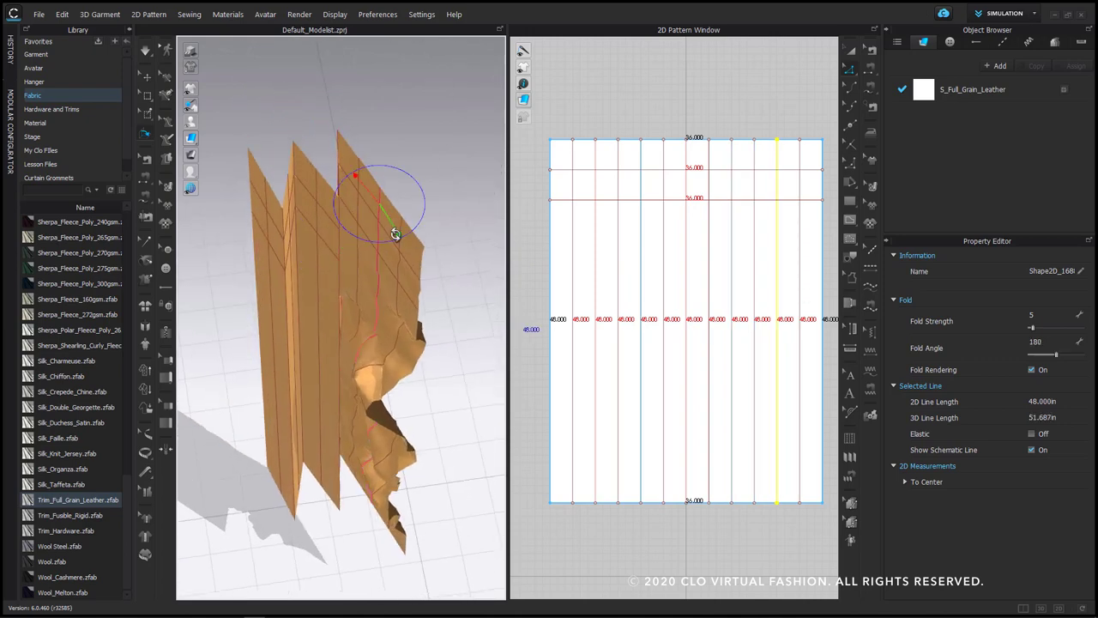
drag(396, 233, 377, 160)
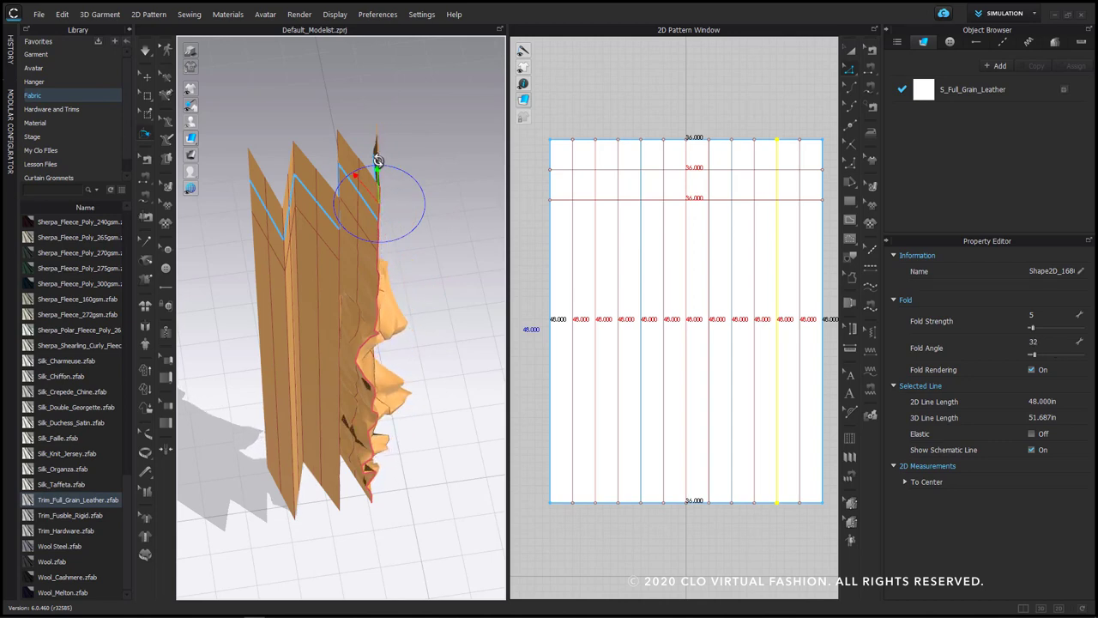
Show the 3D curtain as a thick textured surface and inspect the zigzag folds from above and the side
right_drag(313, 270, 385, 295)
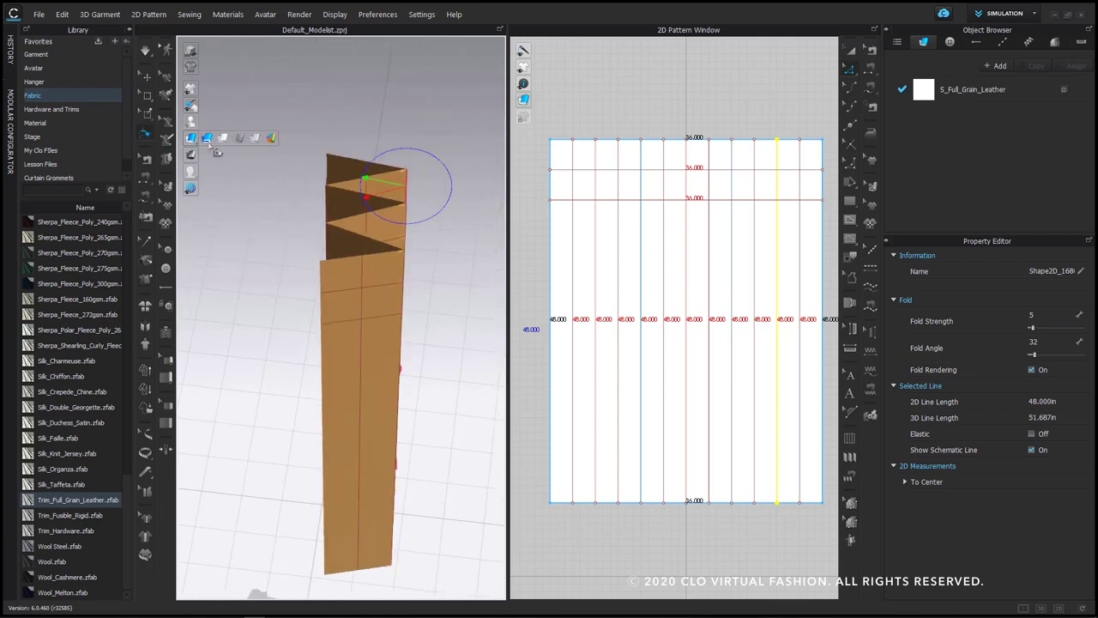
click(207, 139)
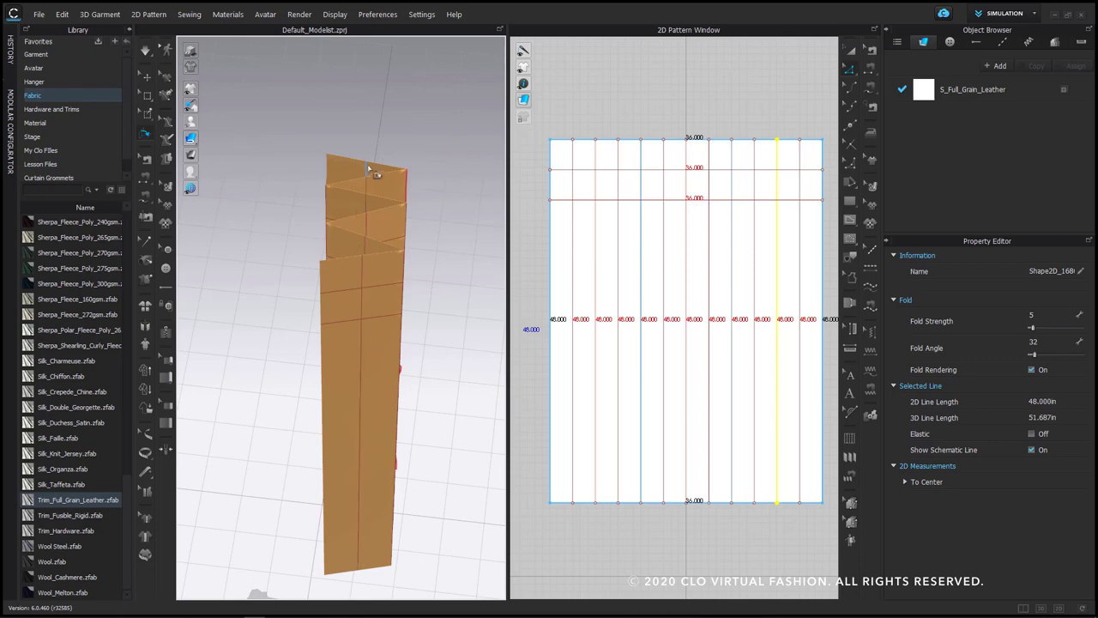
right_drag(385, 288, 394, 269)
right_drag(413, 145, 379, 150)
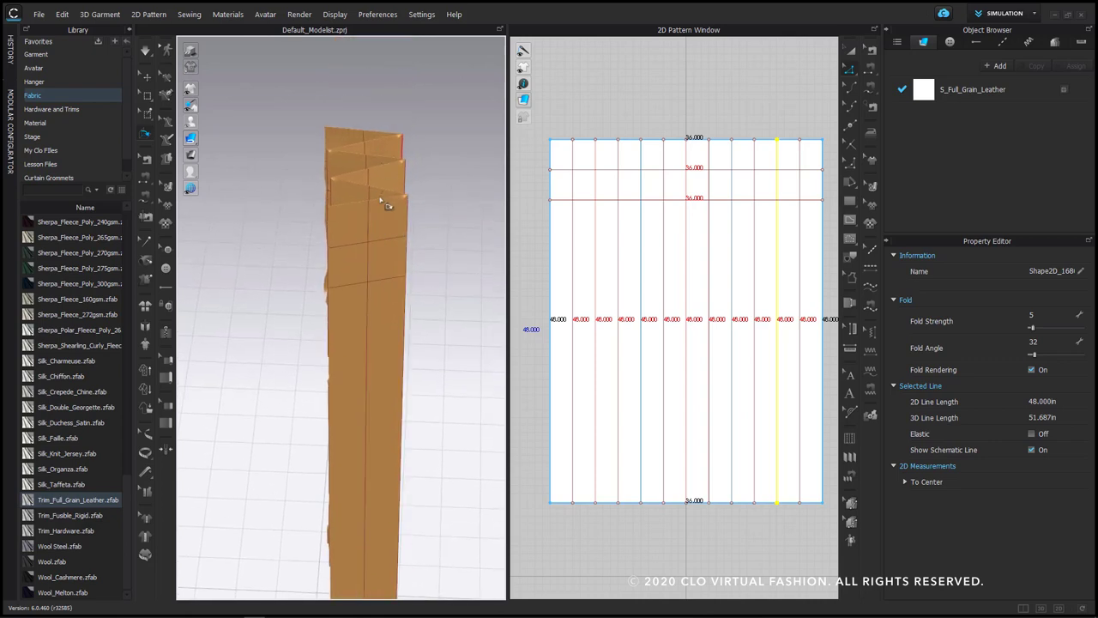
scroll(389, 207, down, 3)
right_drag(397, 215, 368, 286)
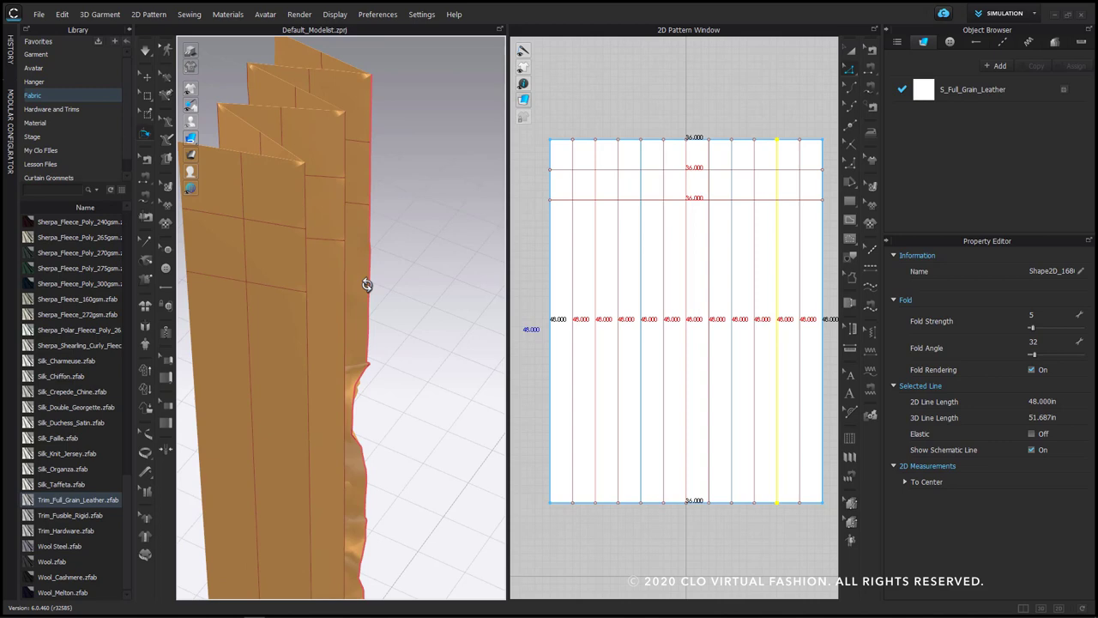
Try a fold angle of 28 on the second vertical fold line and undo the change
click(307, 286)
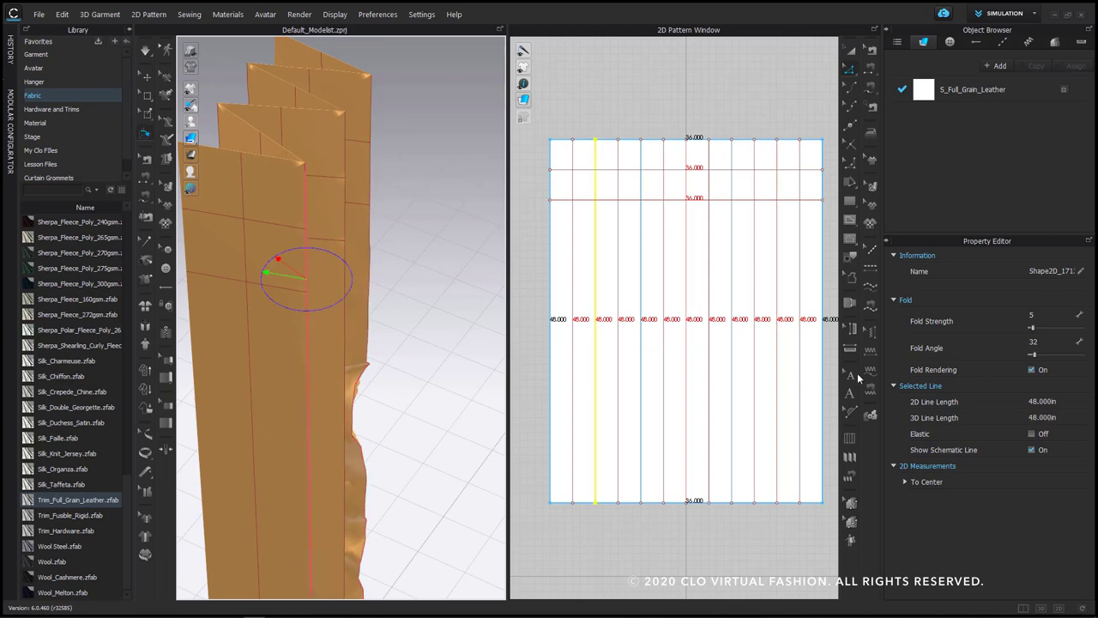
drag(1033, 357, 1032, 357)
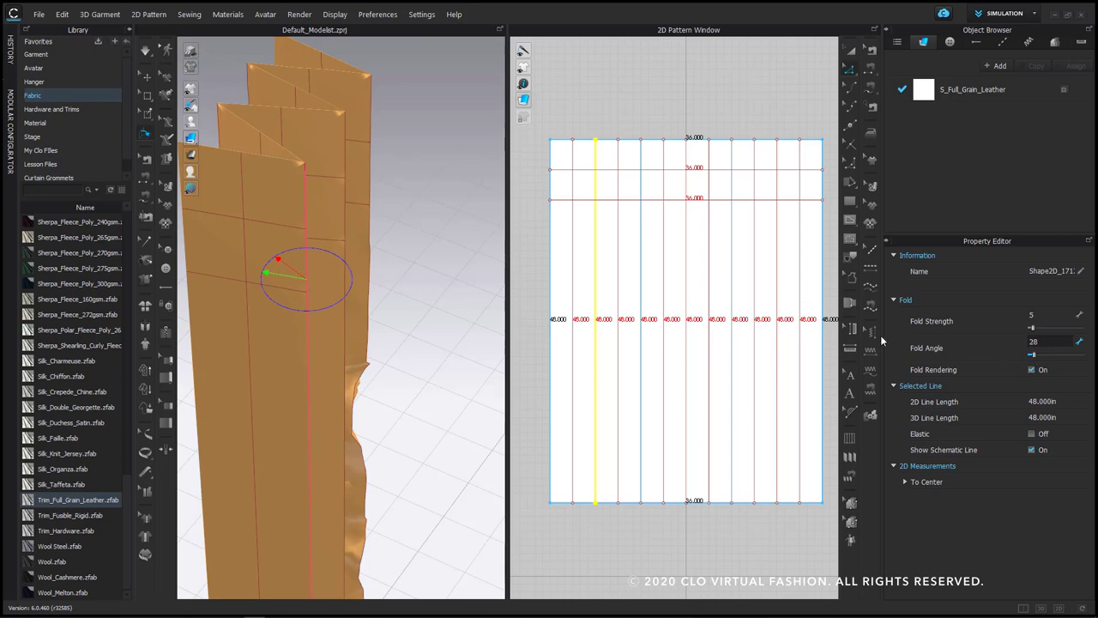
key(ctrl+z)
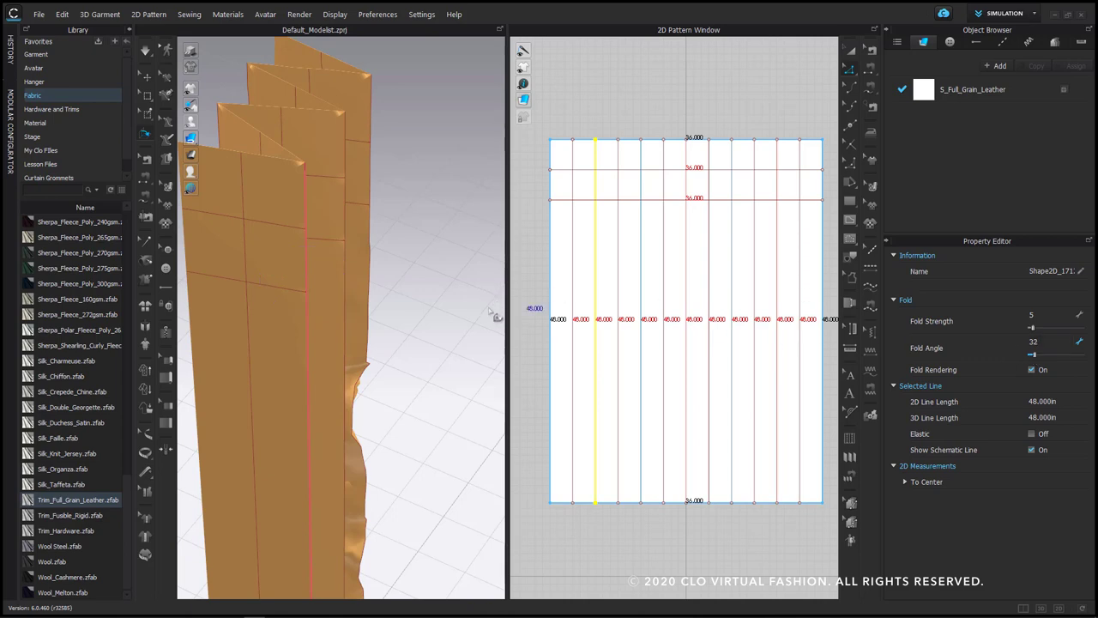
End the fold arrangement by returning to the Select/Move tool for the 3D curtain
right_drag(483, 316, 403, 316)
middle_drag(402, 316, 549, 305)
click(146, 77)
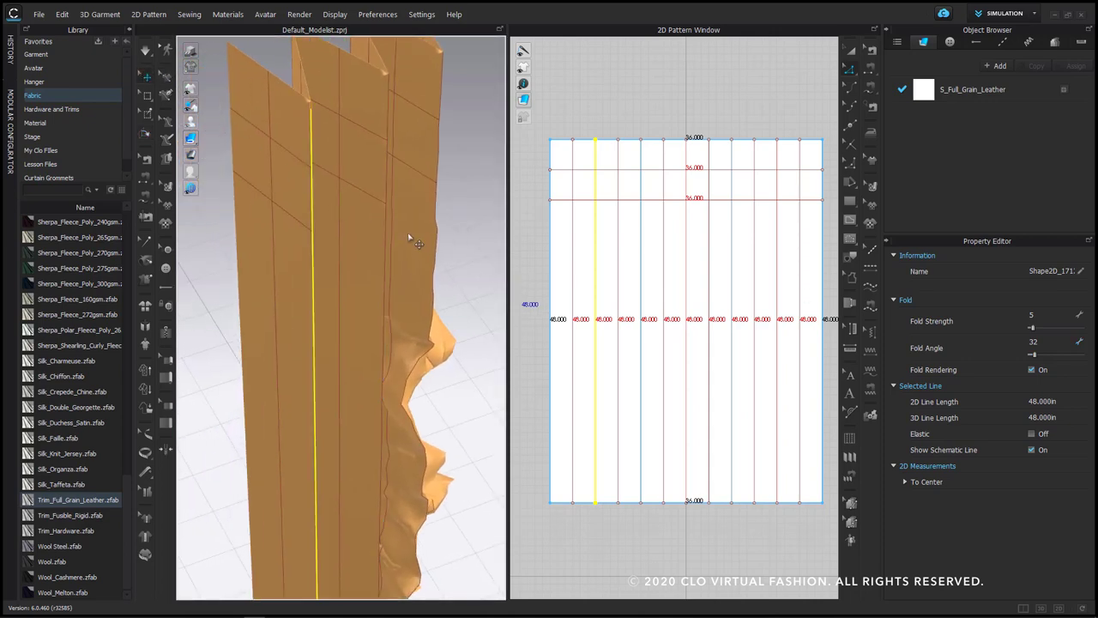
Raise the folded 3D curtain vertically so its hem is clear of the floor grid
click(419, 247)
right_drag(419, 246, 427, 114)
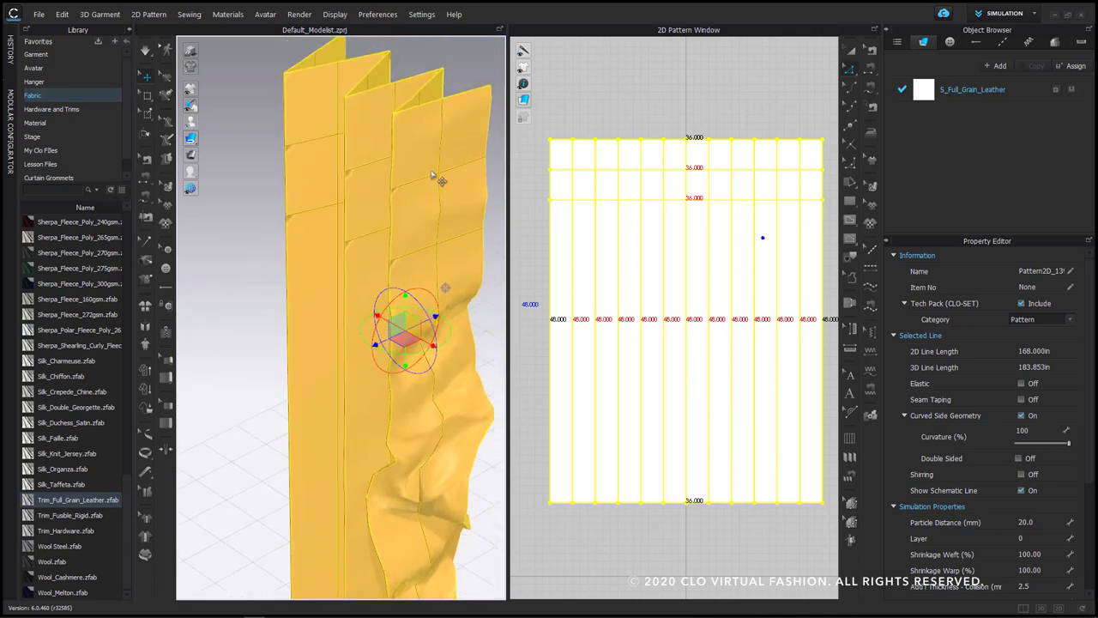
scroll(434, 181, down, 5)
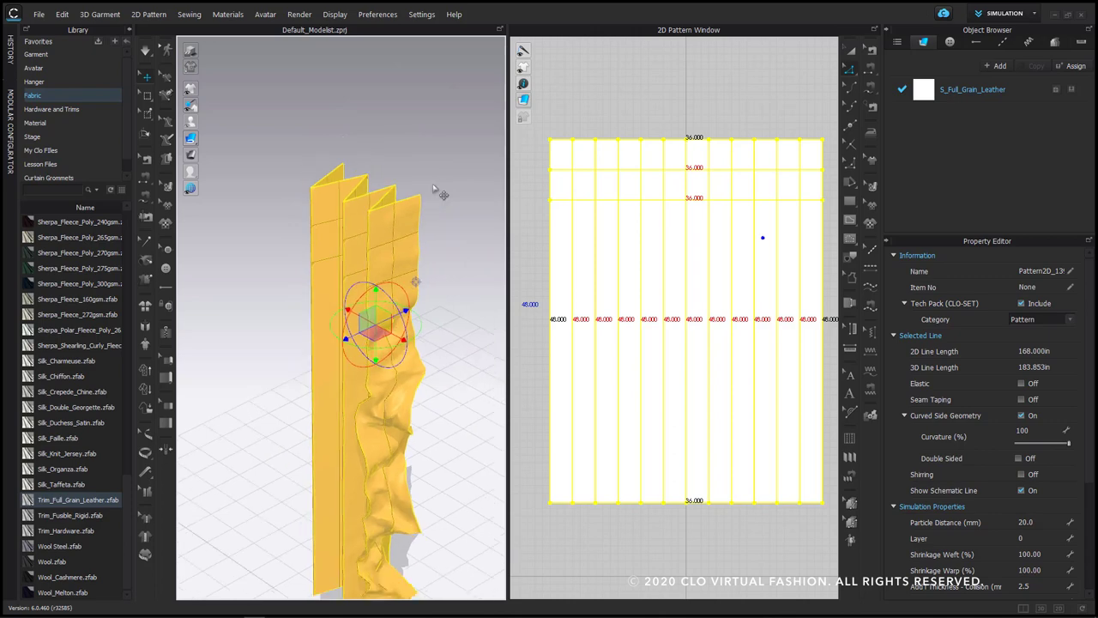
click(390, 249)
drag(389, 271, 388, 262)
drag(429, 193, 426, 90)
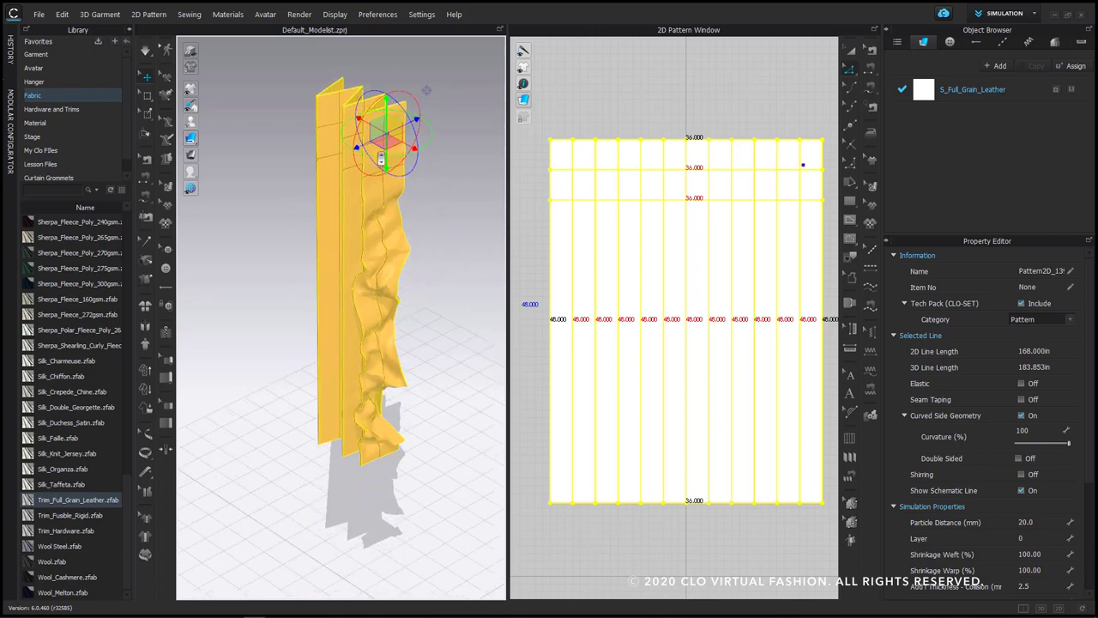
click(444, 187)
right_drag(401, 251, 438, 282)
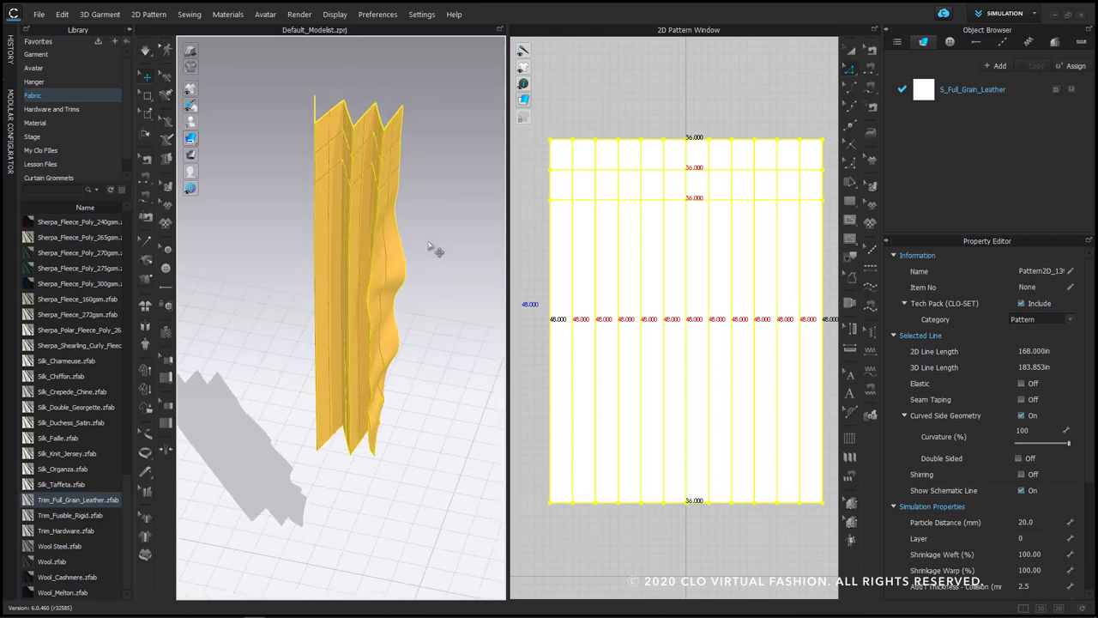
right_drag(428, 244, 387, 237)
right_drag(410, 196, 421, 265)
scroll(450, 178, down, 2)
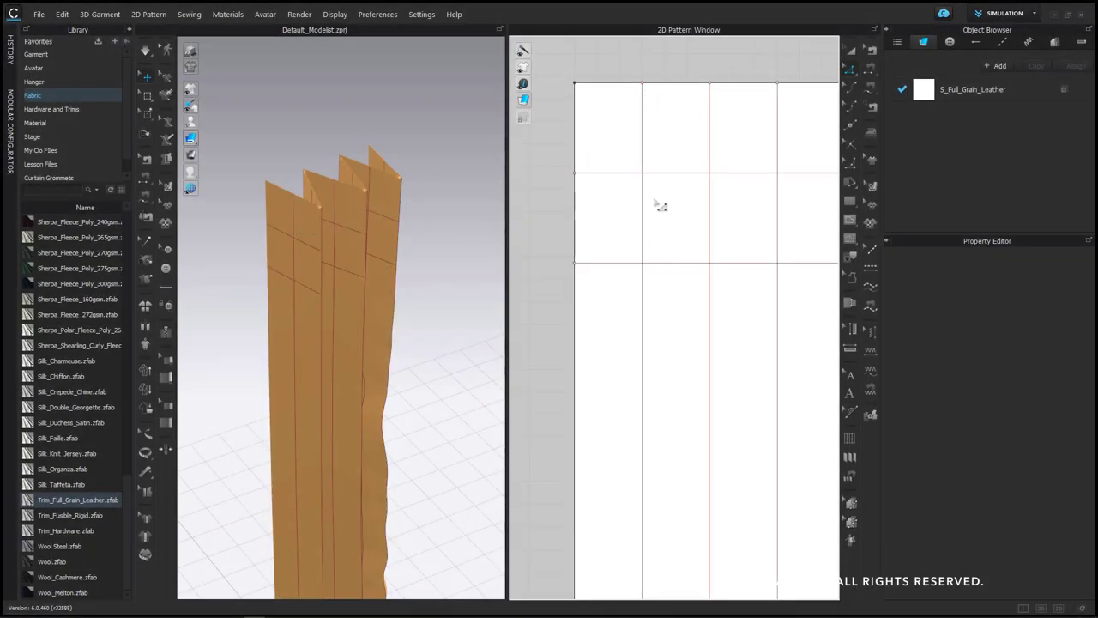
Create an internal circle 1.5 in in diameter, centred where the first vertical fold line crosses the upper horizontal line
click(847, 224)
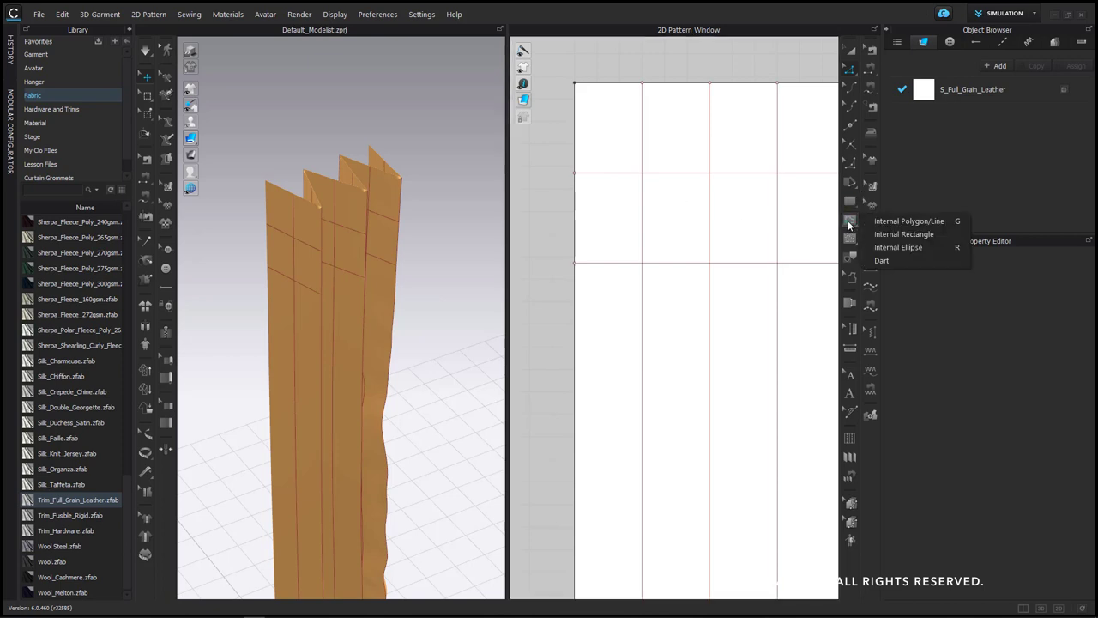
click(878, 250)
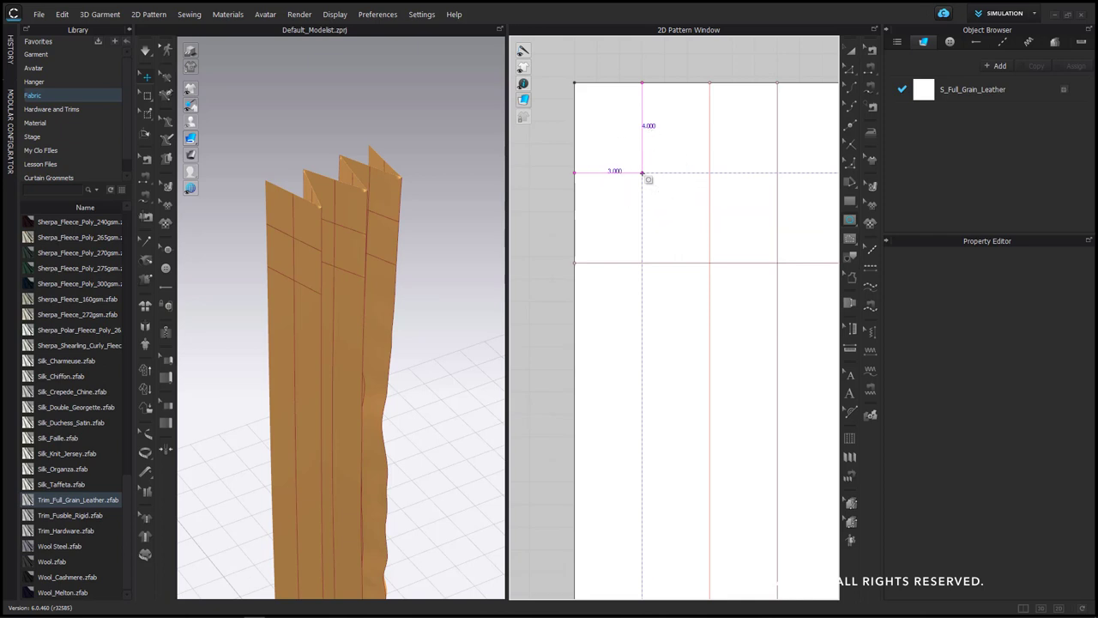
click(642, 172)
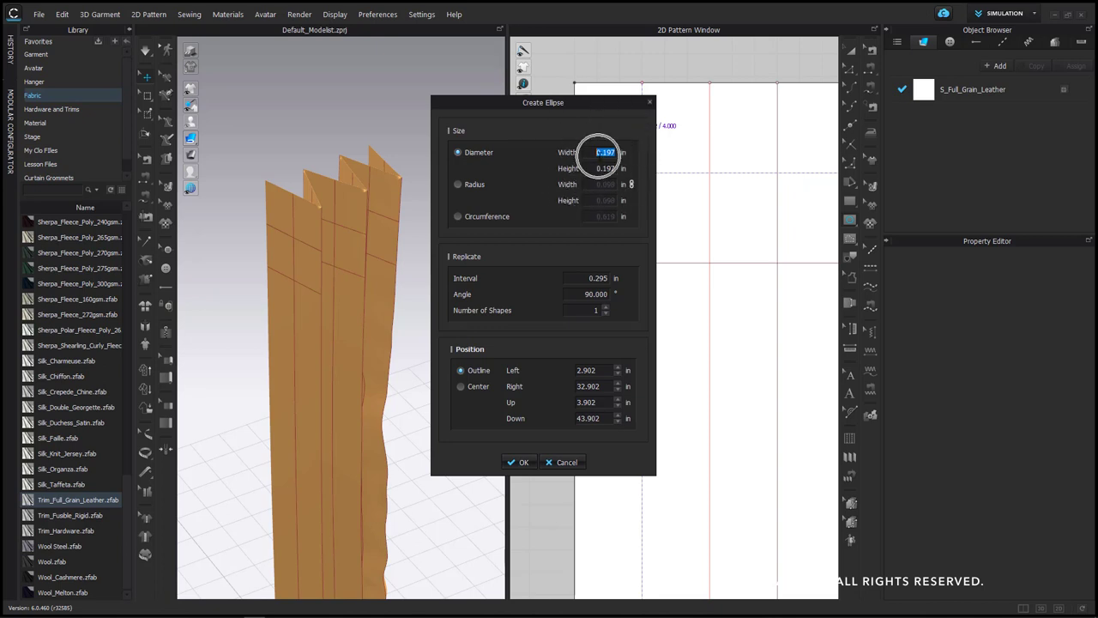
text(1.5)
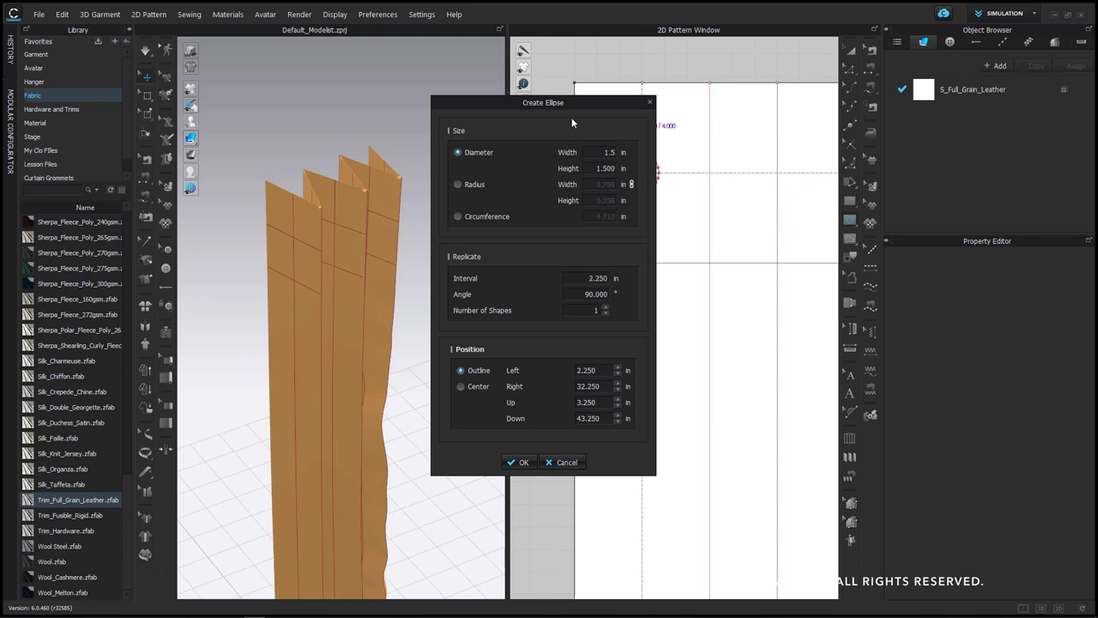
drag(541, 103, 382, 106)
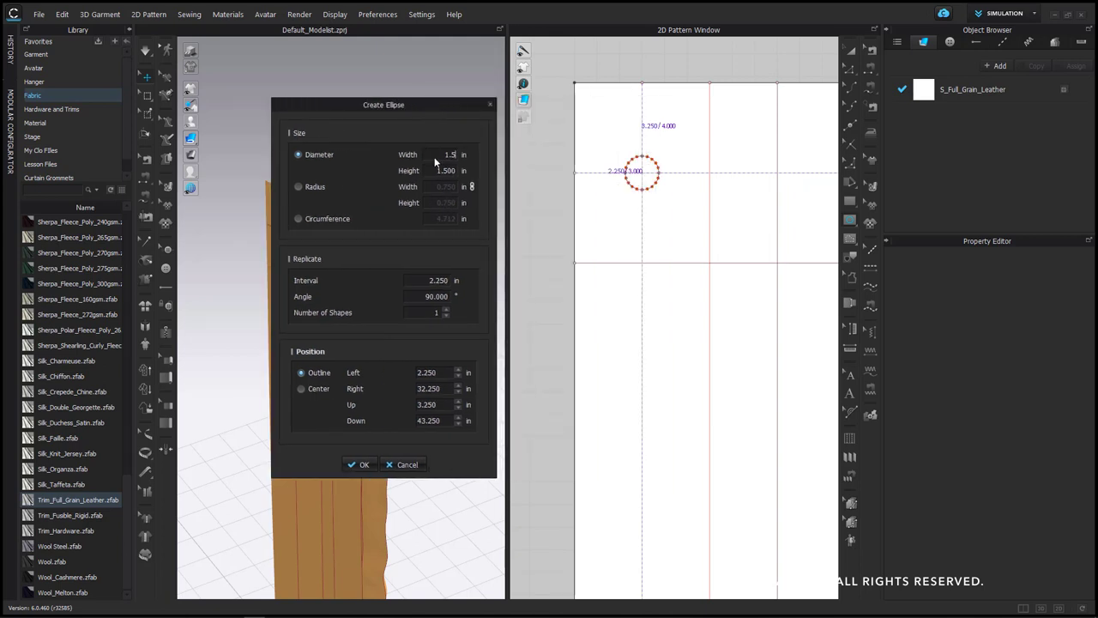
click(352, 464)
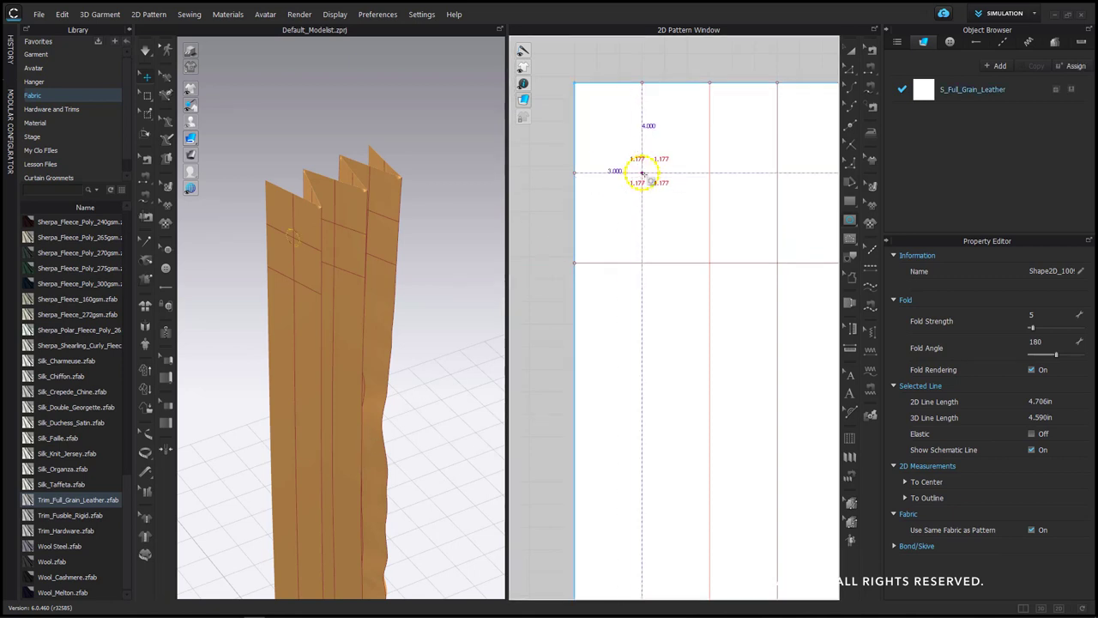
Create a concentric internal circle 2.5 in in diameter around the 1.5 in circle
click(642, 175)
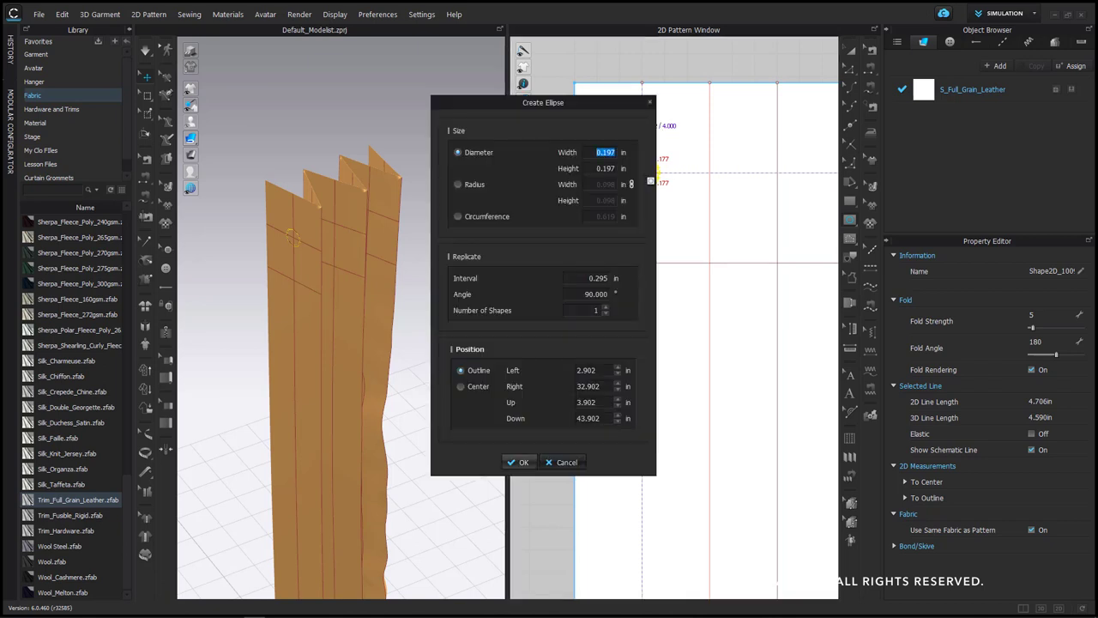
text(2.5)
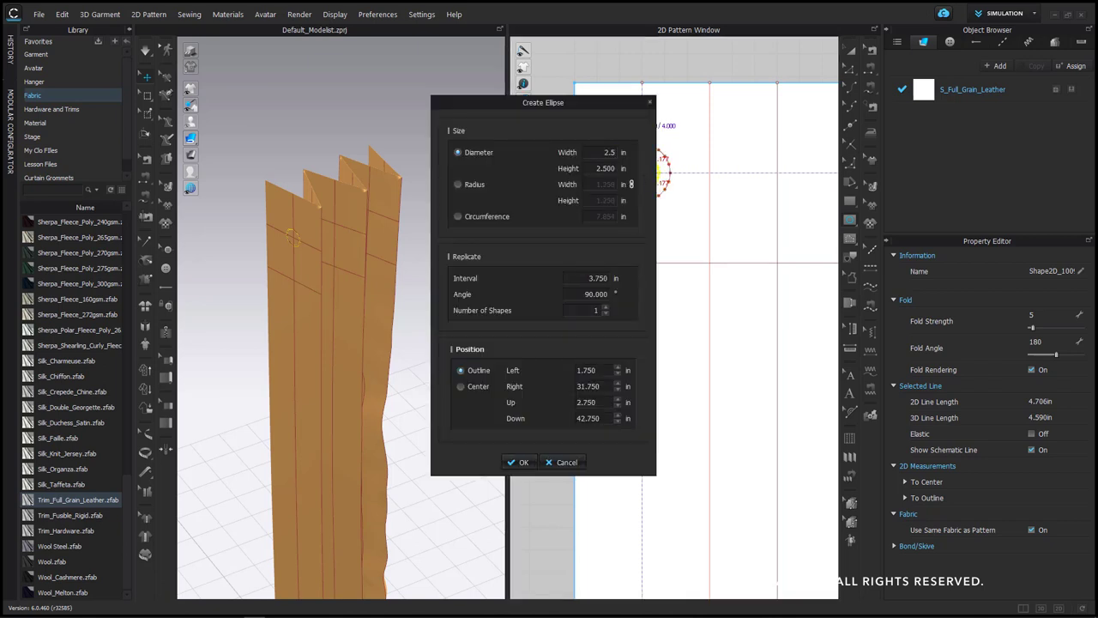
click(521, 462)
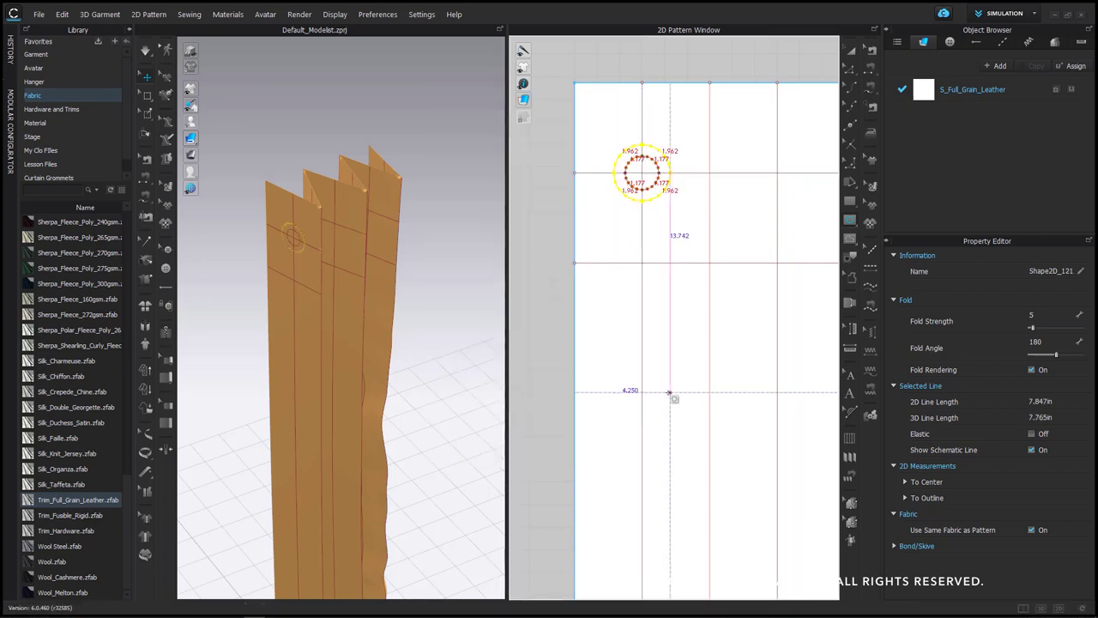
Copy the 2.5 in outer circle at the first grommet position
scroll(608, 421, down, 2)
click(851, 70)
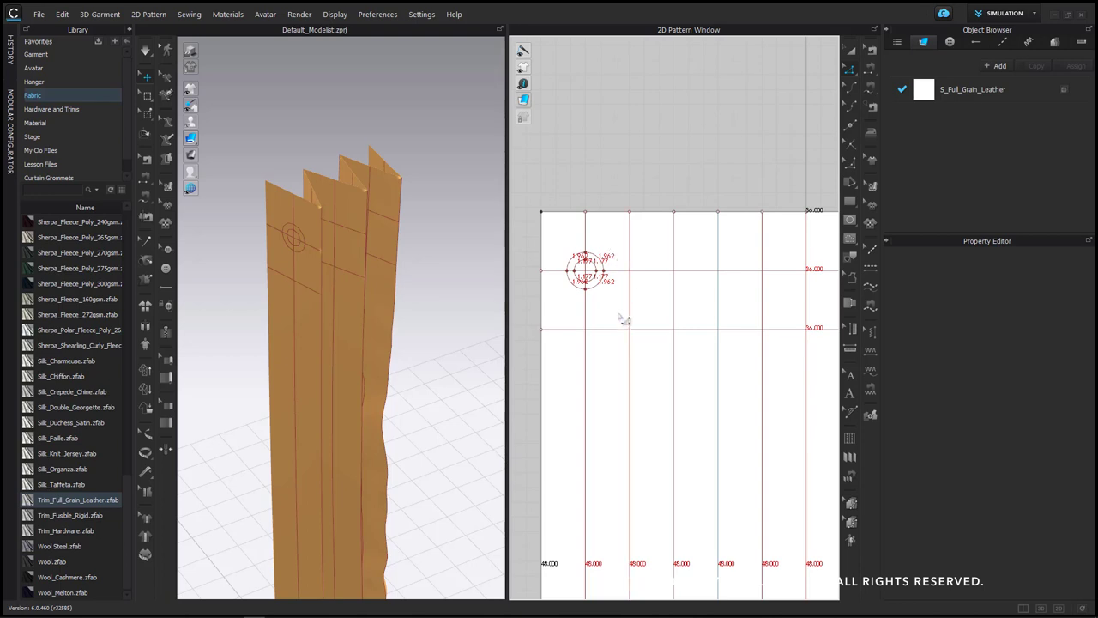
scroll(612, 312, down, 2)
middle_drag(604, 268, 605, 267)
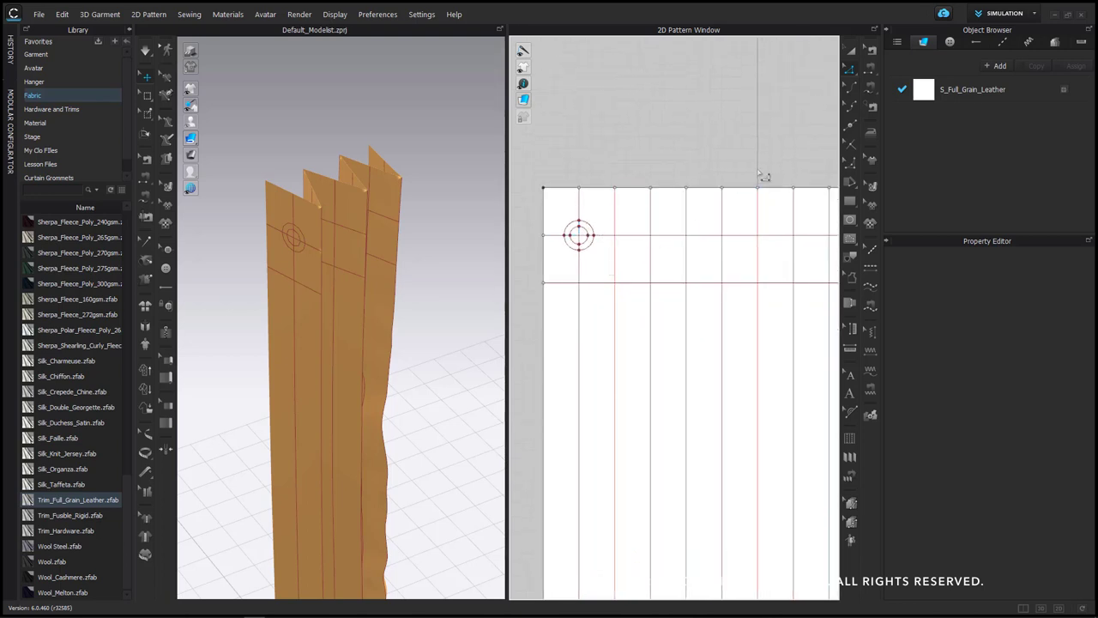
scroll(609, 242, down, 1)
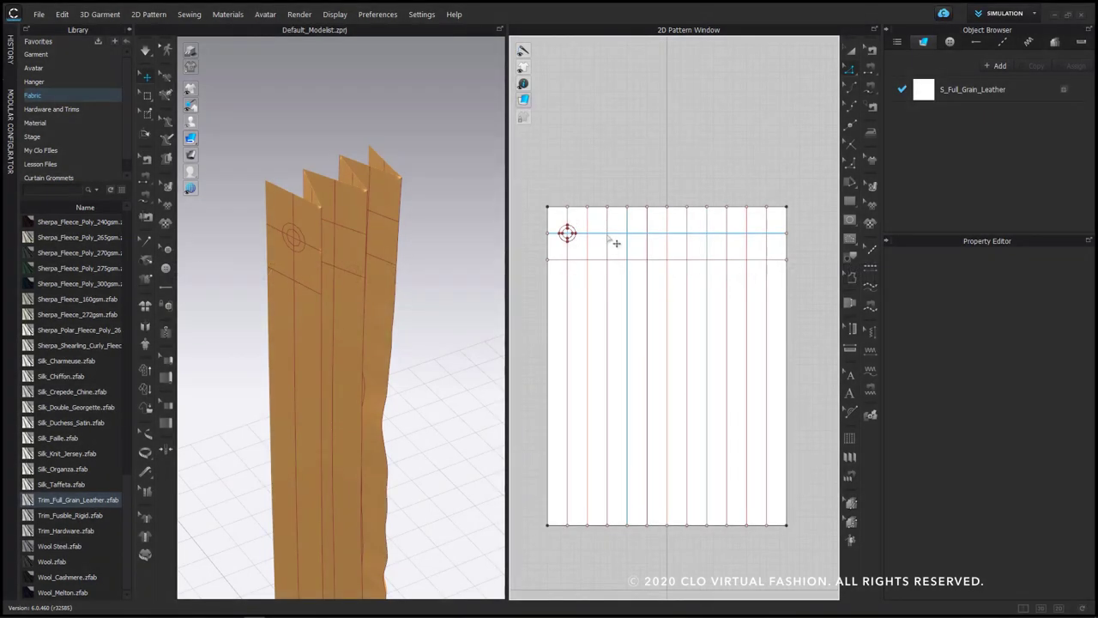
click(616, 244)
click(607, 236)
click(609, 237)
scroll(635, 250, up, 3)
middle_drag(733, 243, 771, 246)
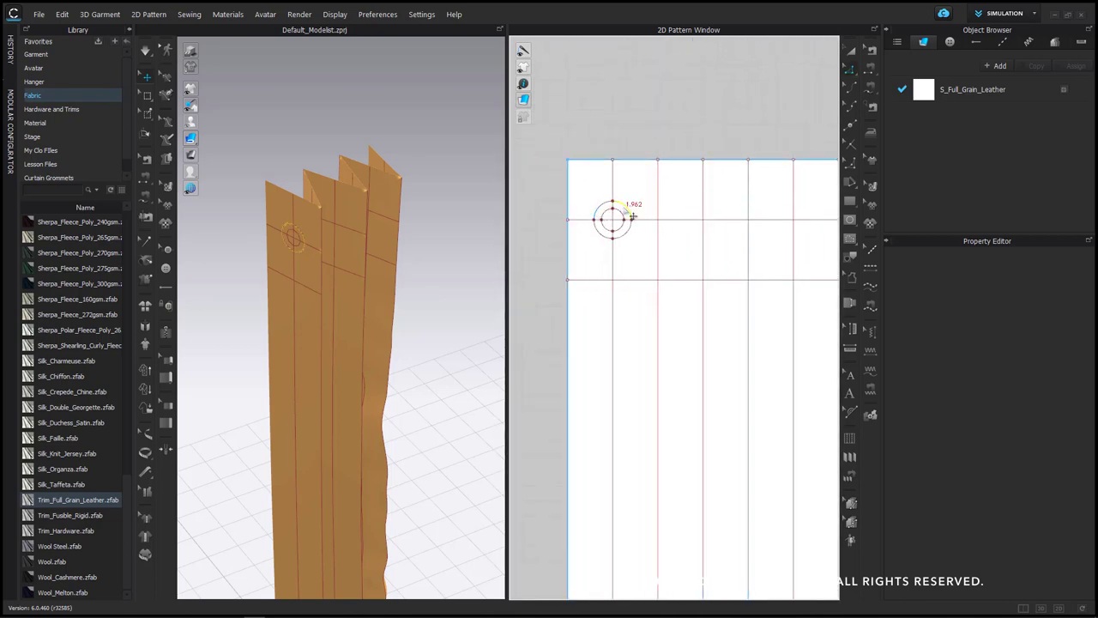
click(631, 216)
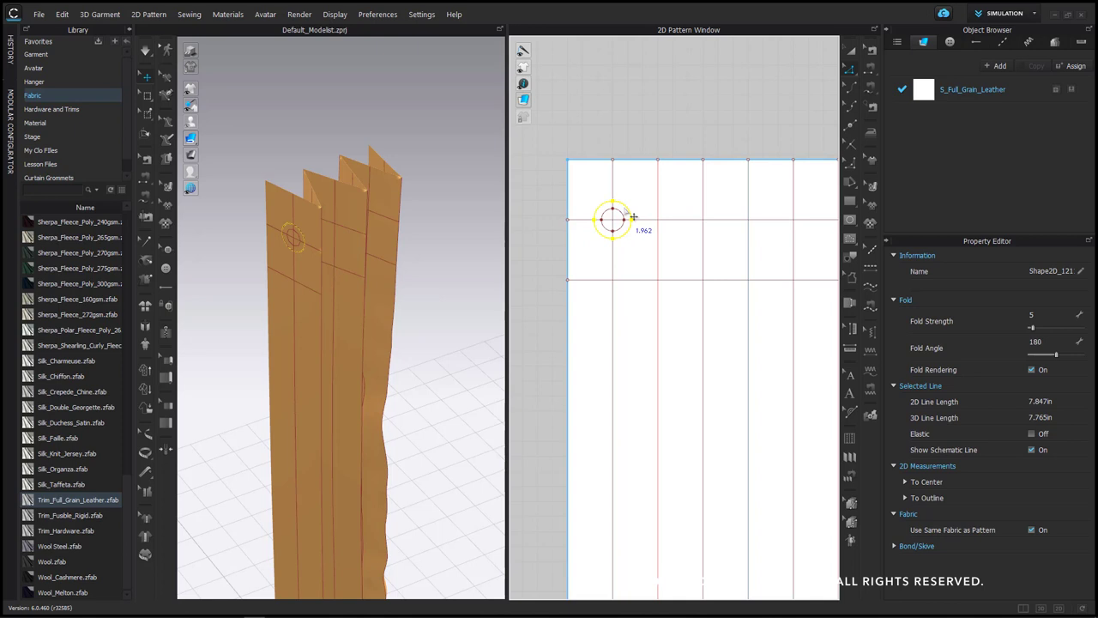
right_click(633, 217)
click(659, 246)
scroll(682, 249, up, 2)
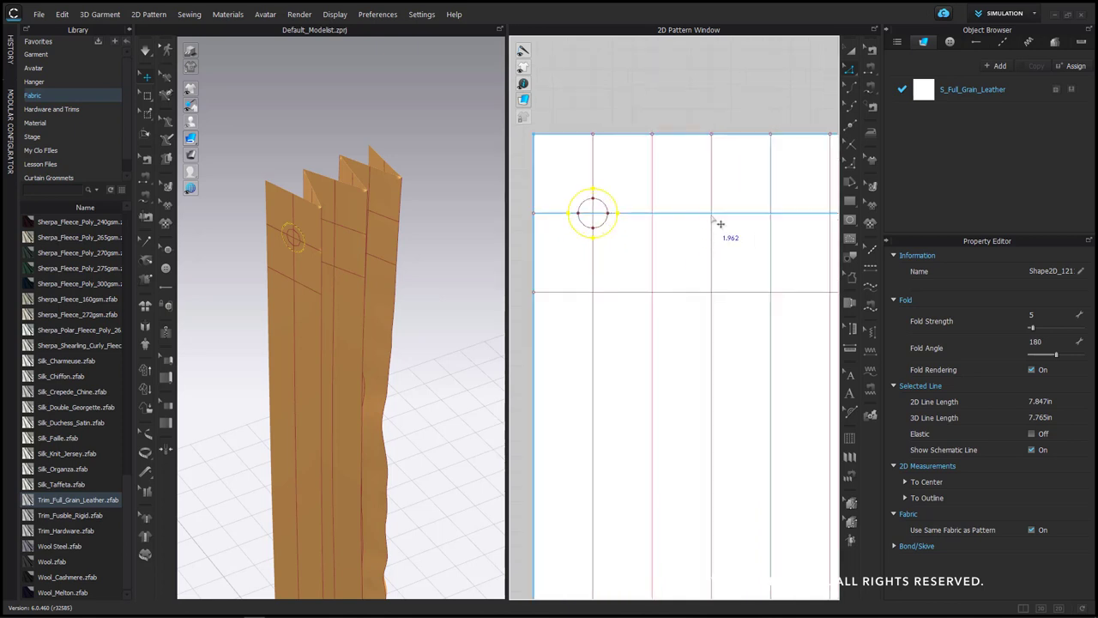
Paste five copies of the circle along the upper horizontal line at a 6 in interval
right_click(721, 223)
click(736, 238)
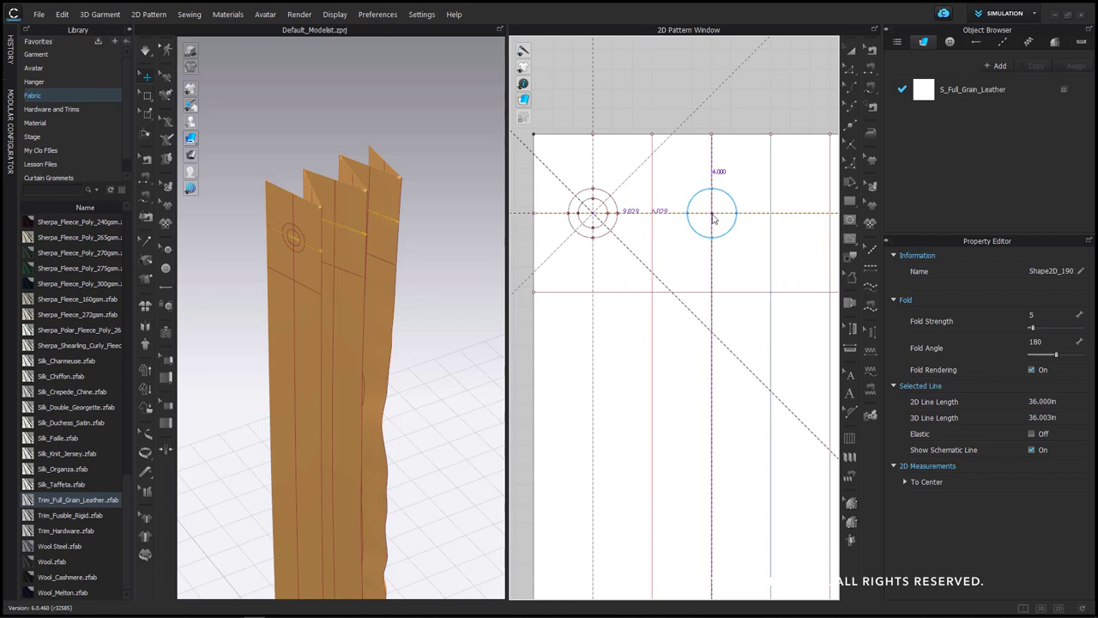
click(713, 219)
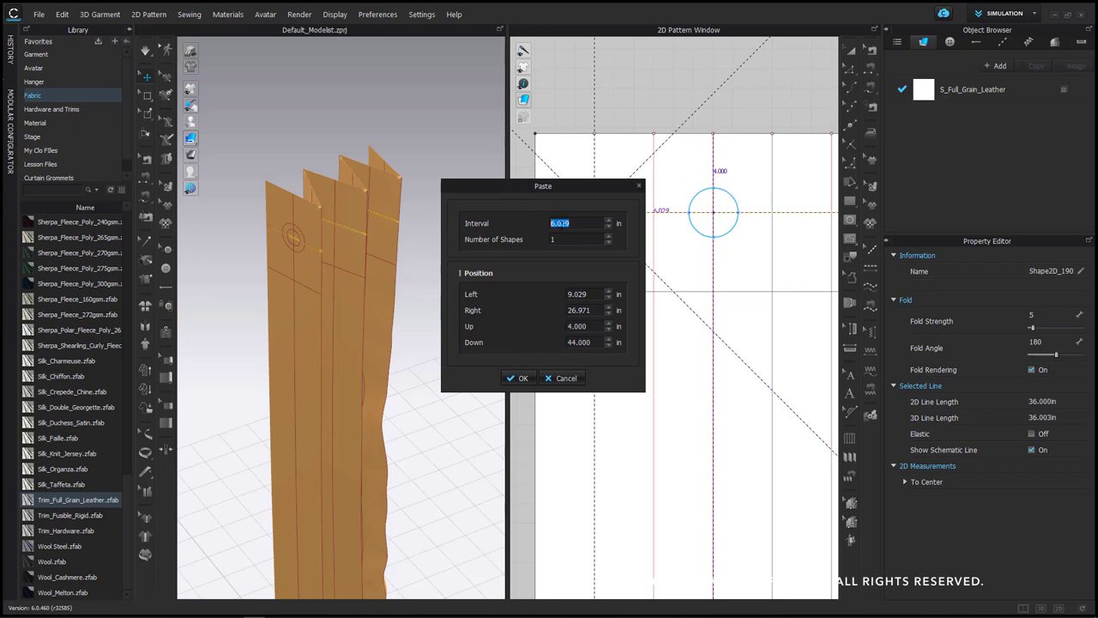
text(3)
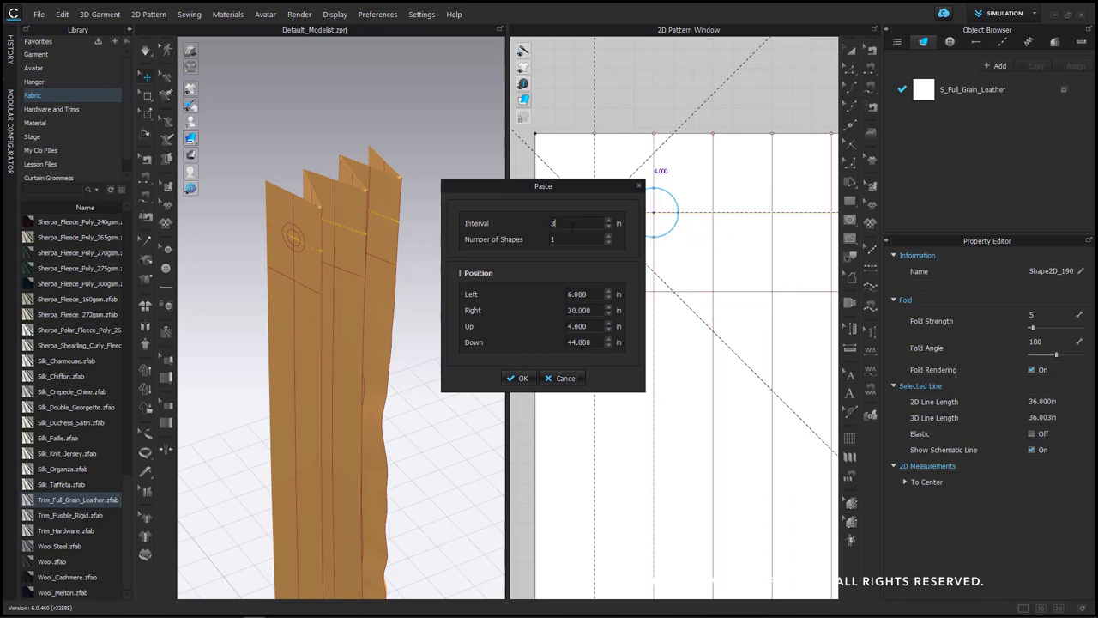
text(6)
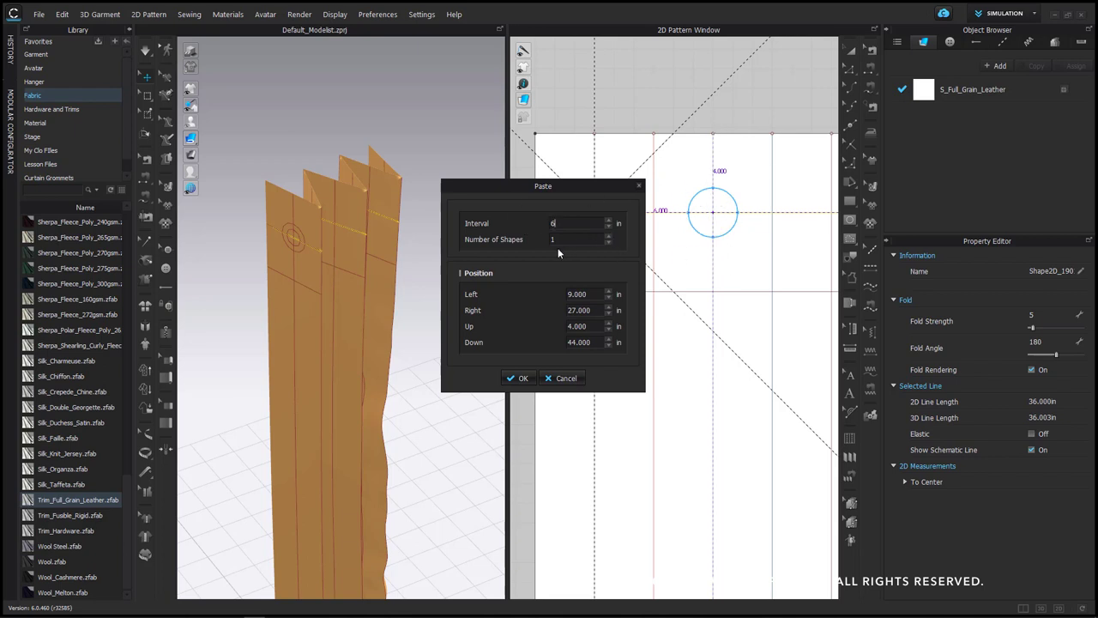
click(610, 237)
click(609, 236)
click(518, 377)
scroll(532, 353, down, 3)
middle_drag(532, 354, 571, 340)
click(603, 206)
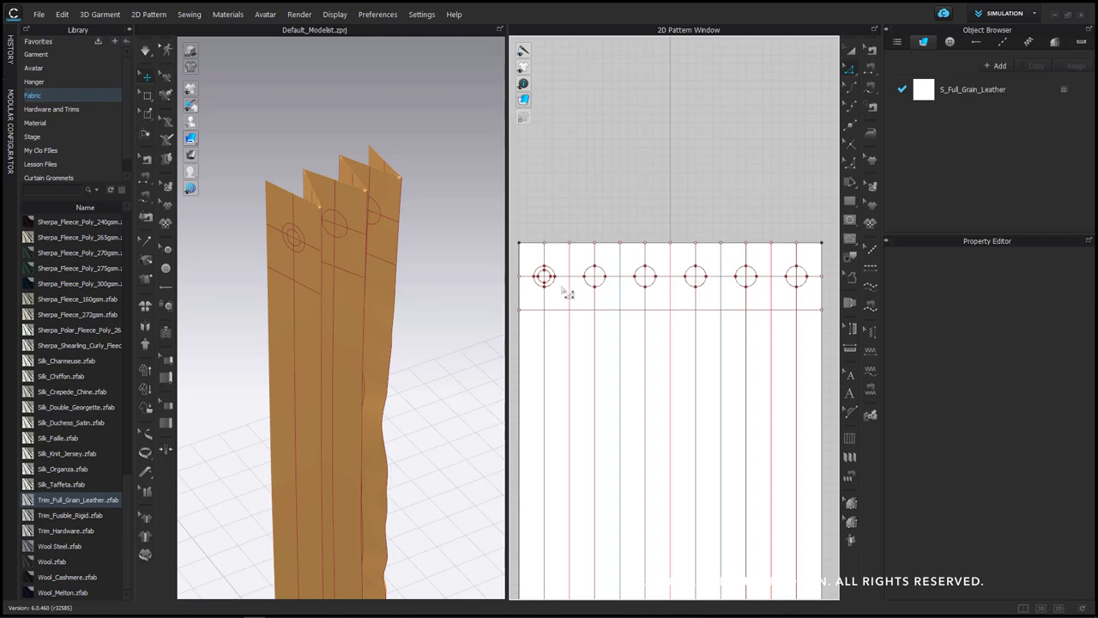
Cut the curtain pattern along the 2.5 in outer circle at the first grommet position
scroll(558, 276, up, 3)
click(712, 210)
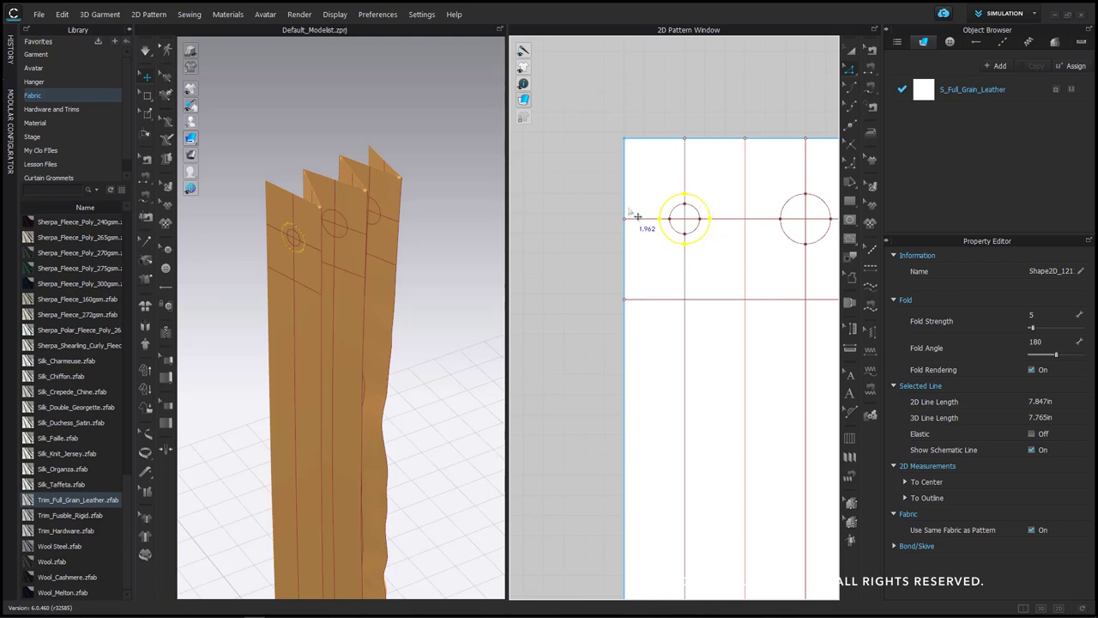
middle_drag(711, 230, 684, 234)
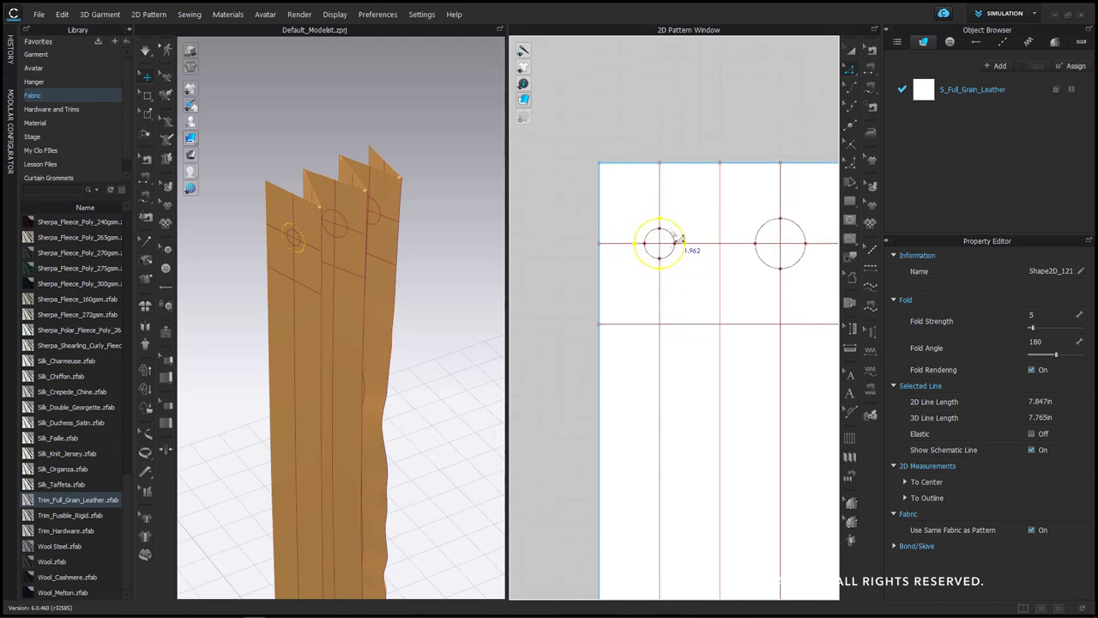
right_click(678, 235)
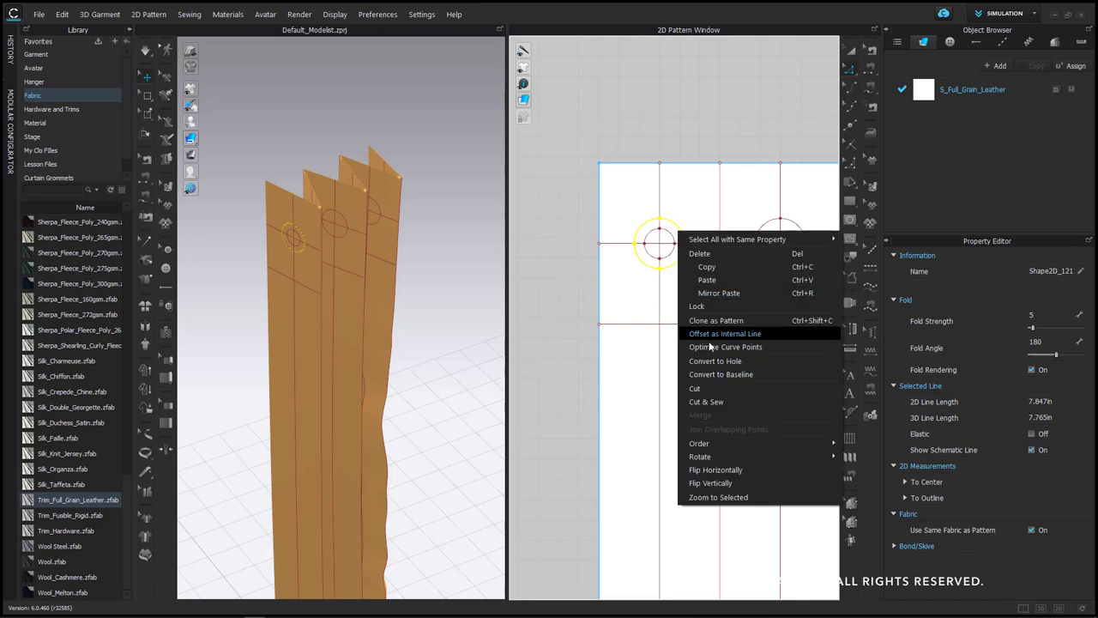
click(713, 388)
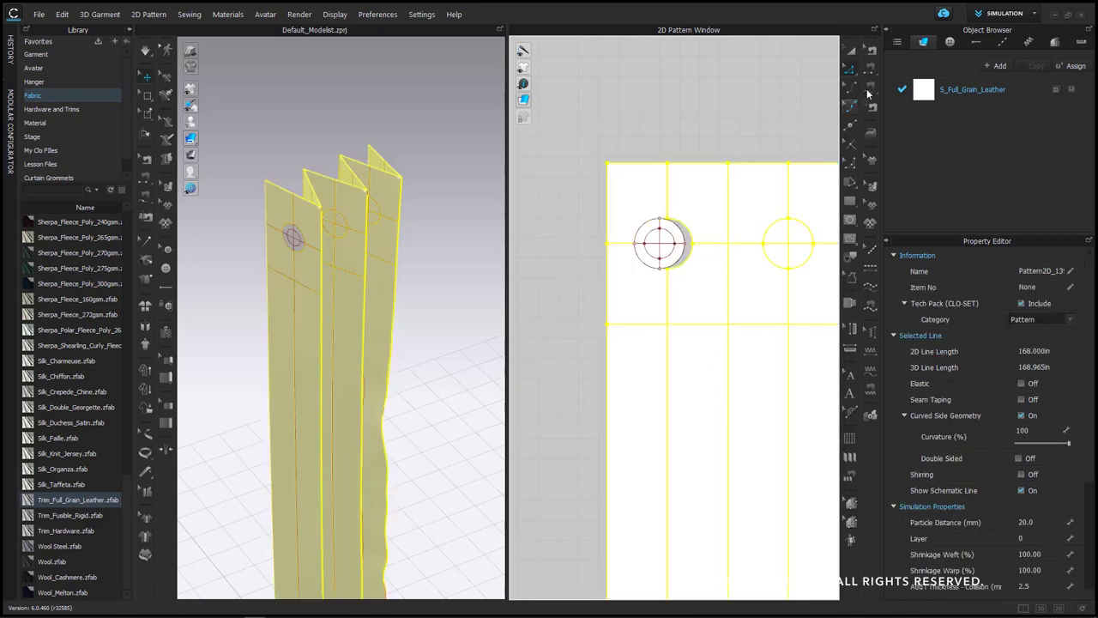
Move the complete cut-out disc with its inner circle out of the curtain, above the pattern's top edge
drag(676, 244, 684, 109)
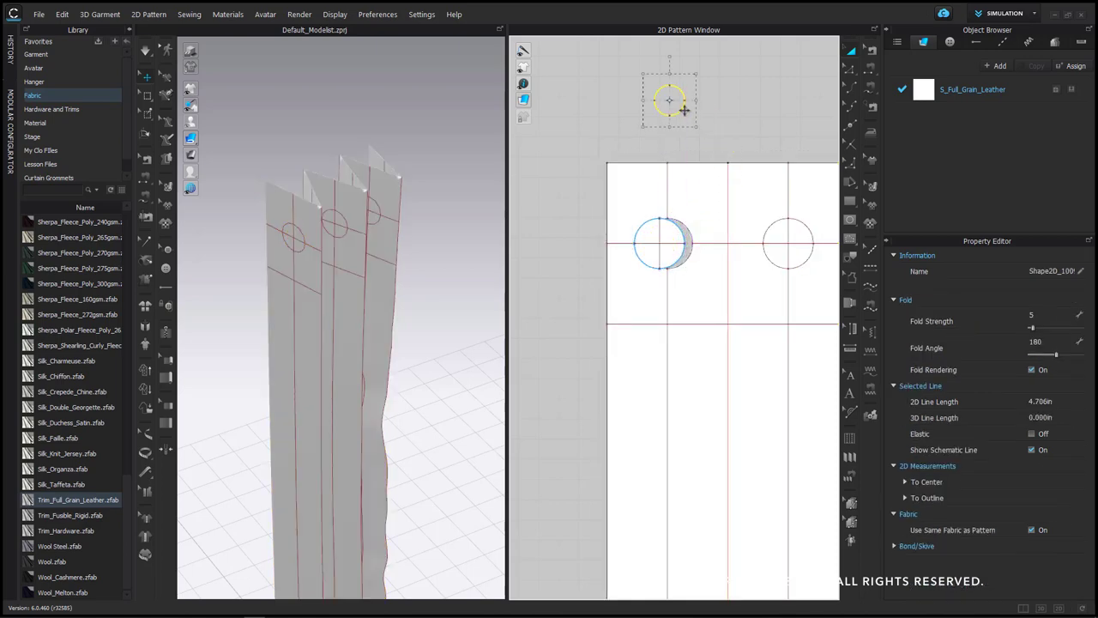
key(ctrl+z)
drag(686, 251, 696, 91)
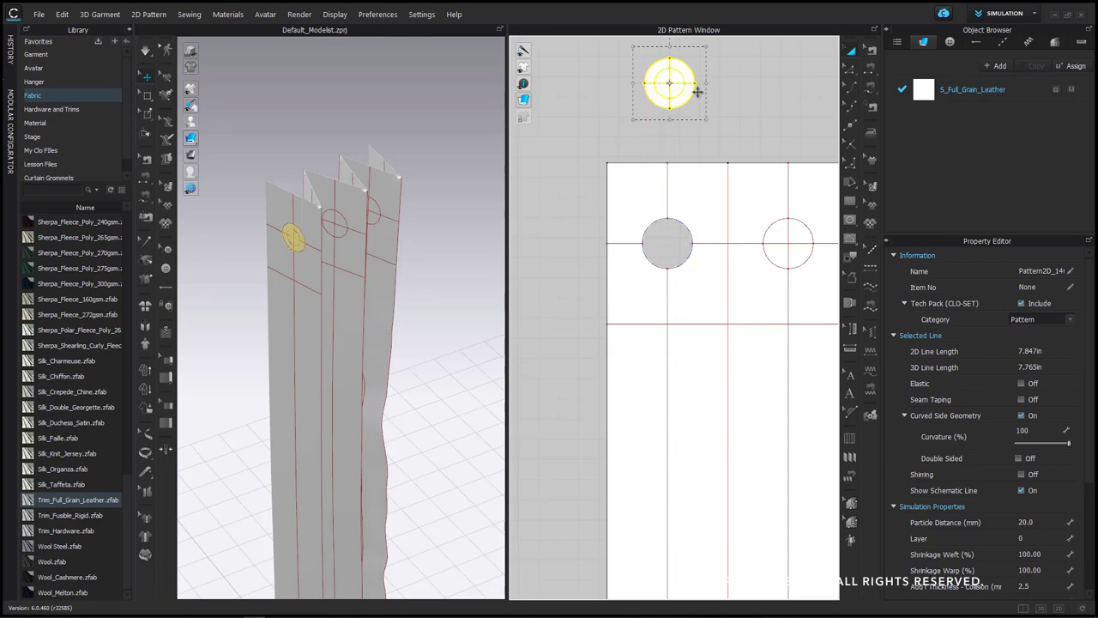
click(735, 115)
middle_drag(735, 115, 693, 141)
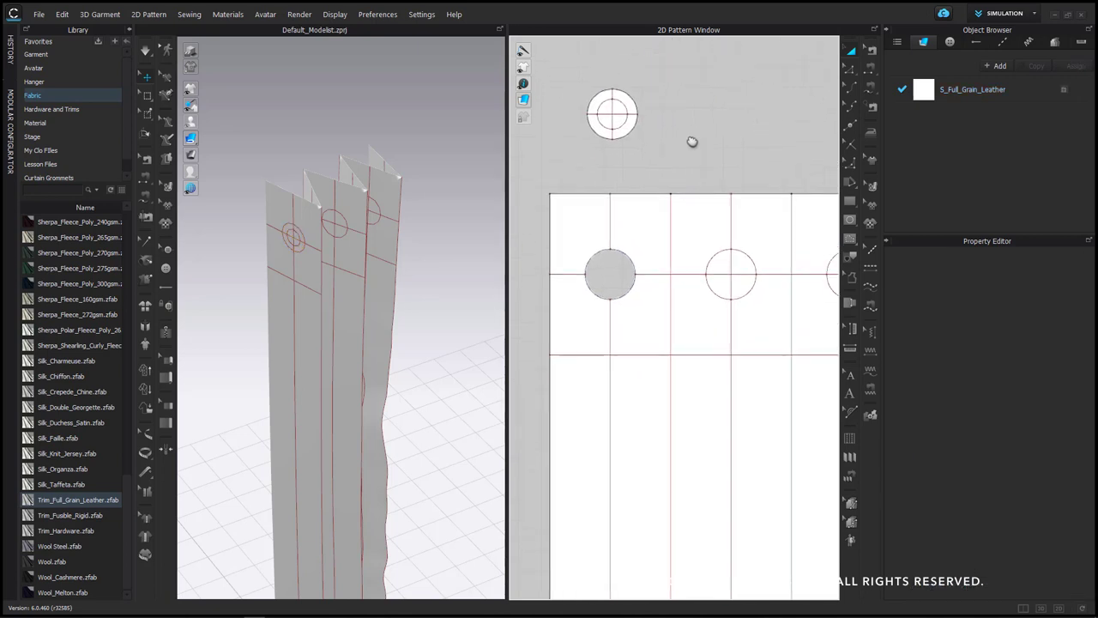
Convert the inner circle of the separate grommet disc above the curtain to a hole
scroll(691, 141, up, 2)
scroll(691, 142, down, 4)
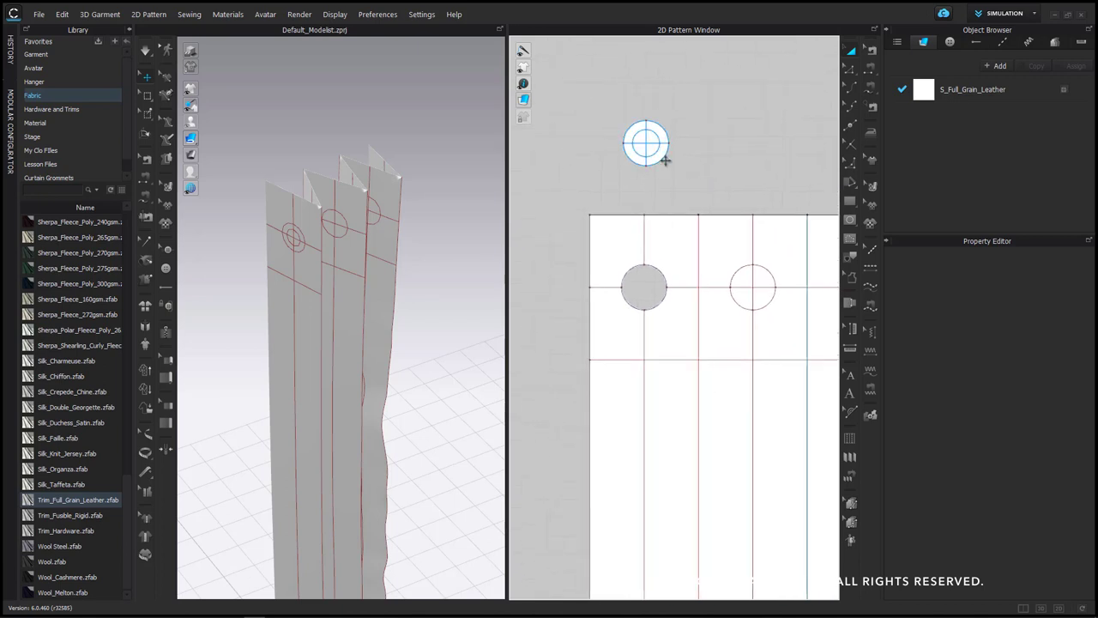
scroll(664, 160, up, 3)
click(717, 184)
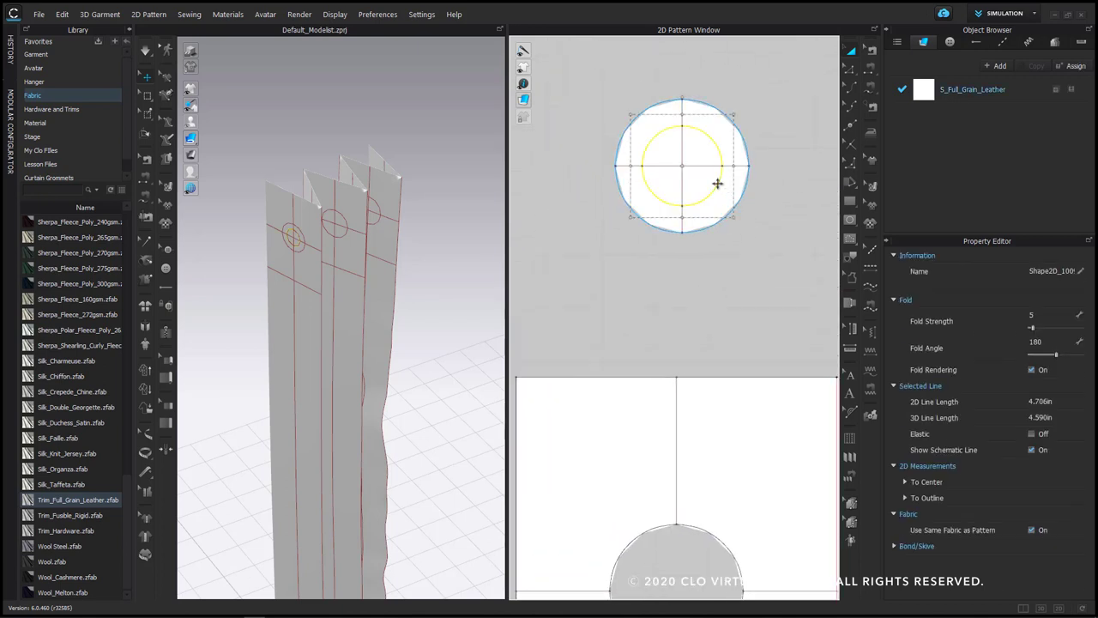
click(717, 183)
right_click(717, 184)
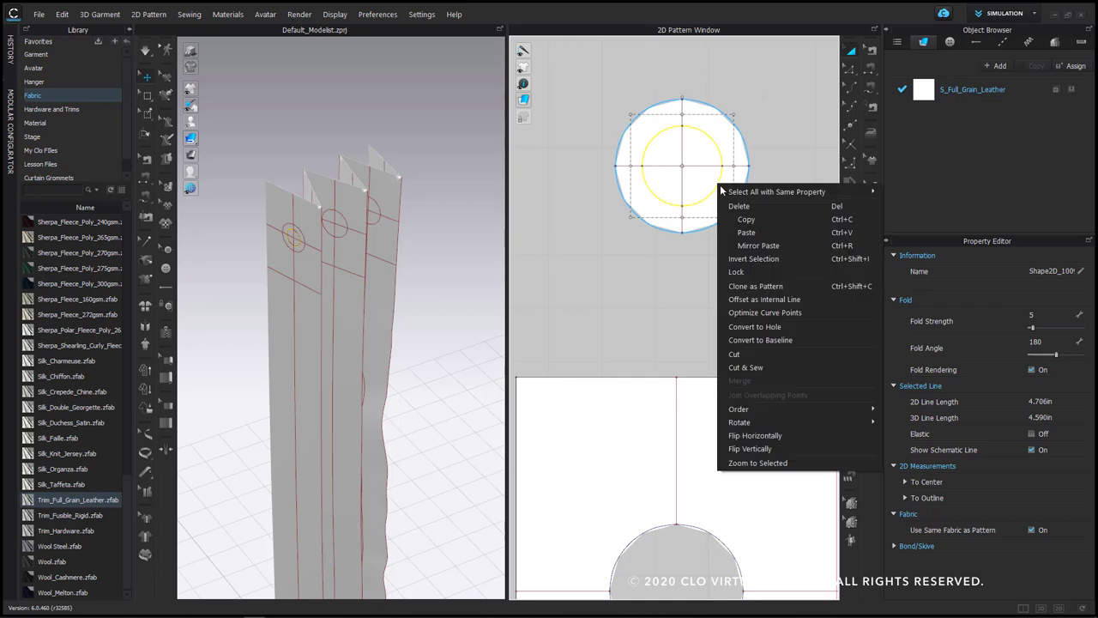
click(783, 325)
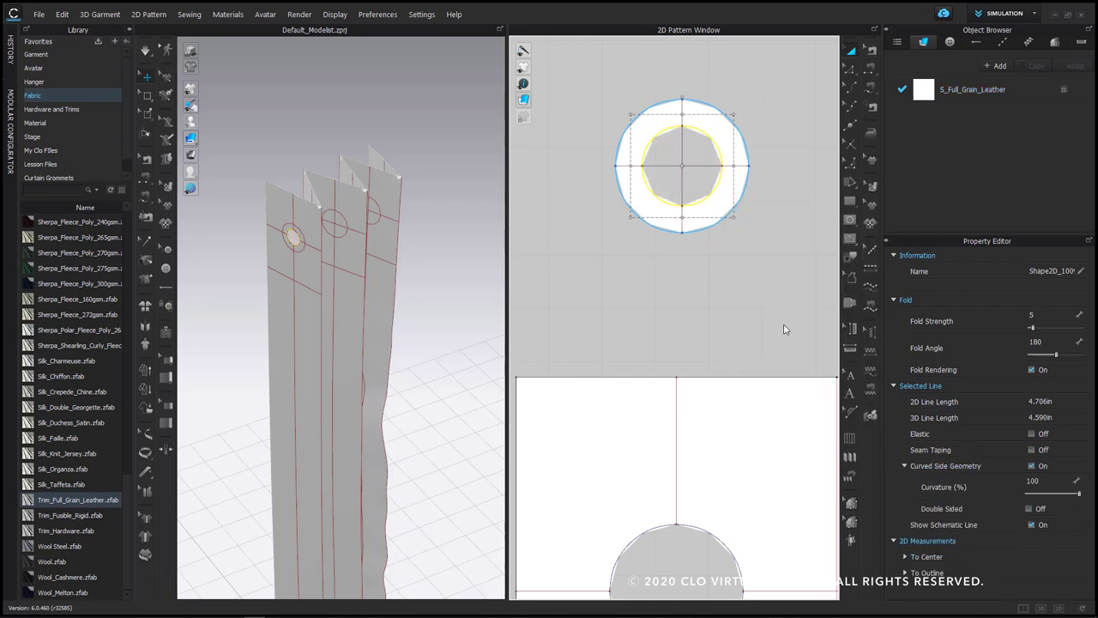
click(758, 311)
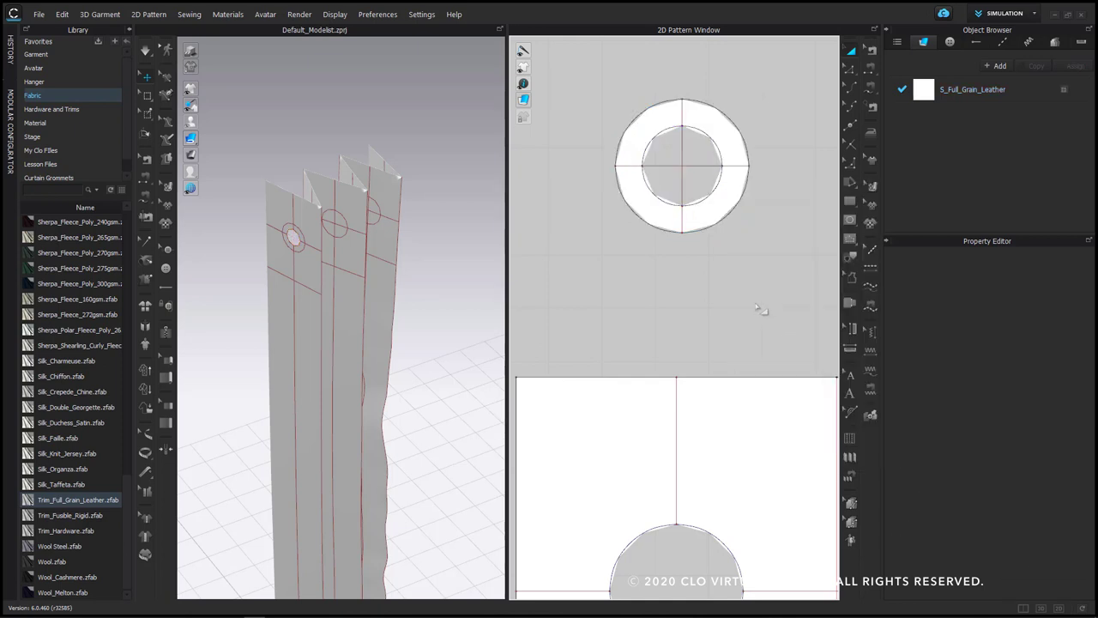
Delete the horizontal and vertical internal lines crossing the grommet ring
click(703, 169)
click(718, 183)
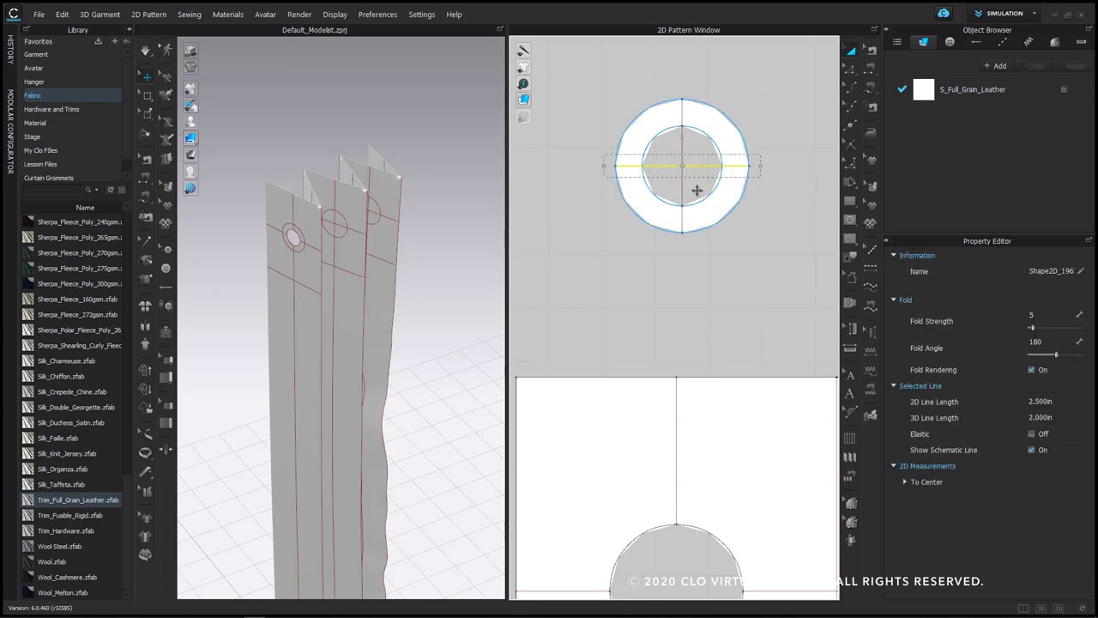
click(684, 198)
click(714, 212)
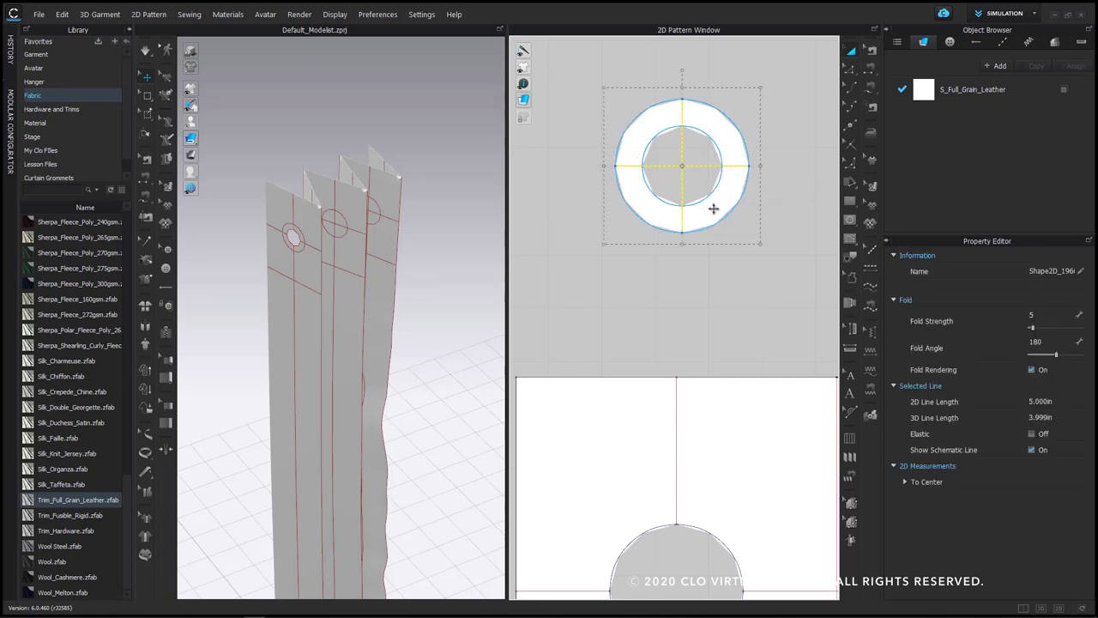
click(701, 197)
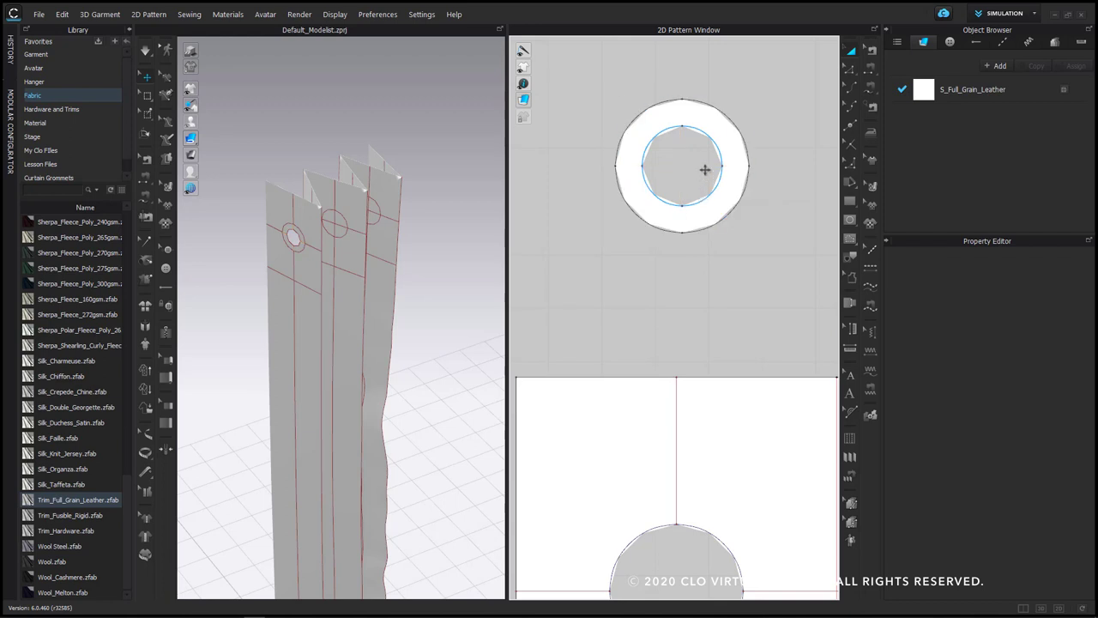
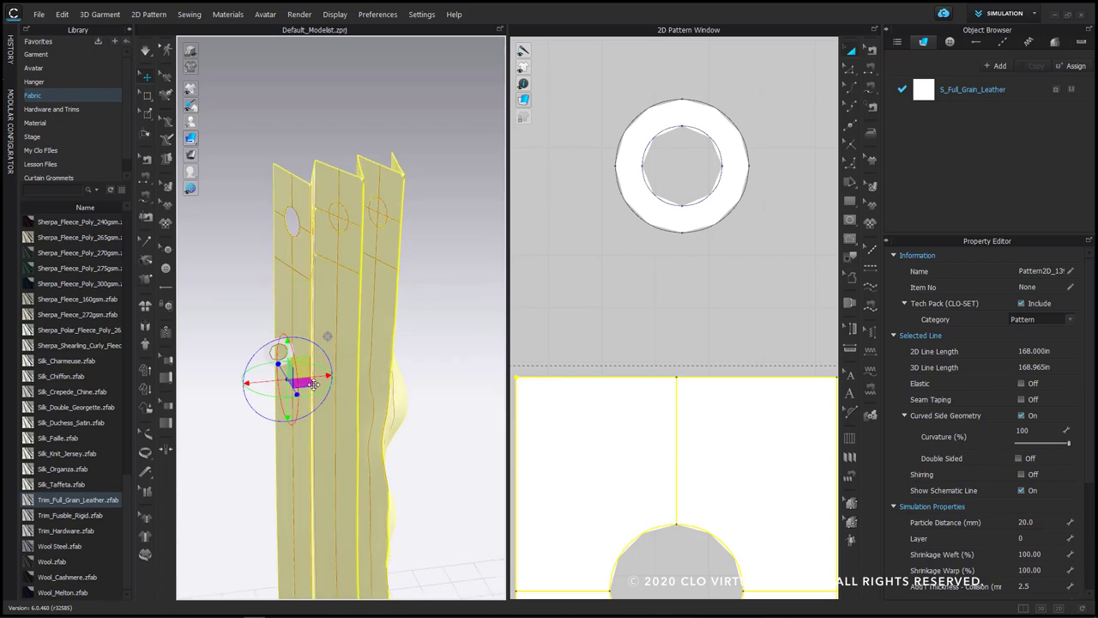
Move the grommet ring in the 3D view up and clear of the curtain, above its first pleat
mouse_move(299, 372)
mouse_down()
mouse_move(295, 190)
mouse_move(319, 372)
mouse_up()
click(274, 341)
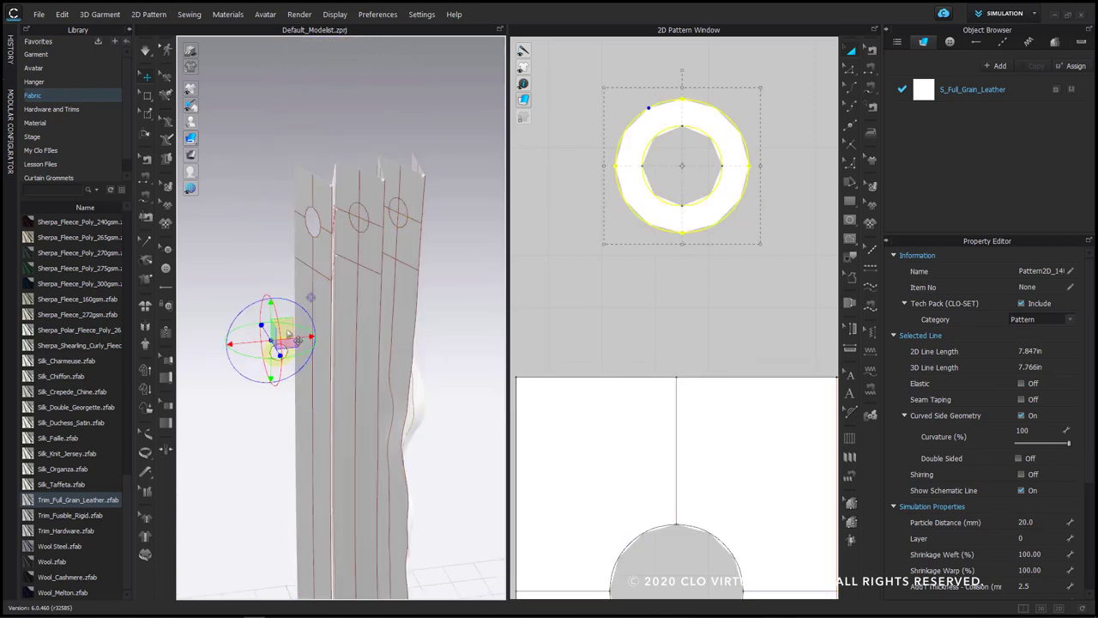
click(290, 330)
click(678, 223)
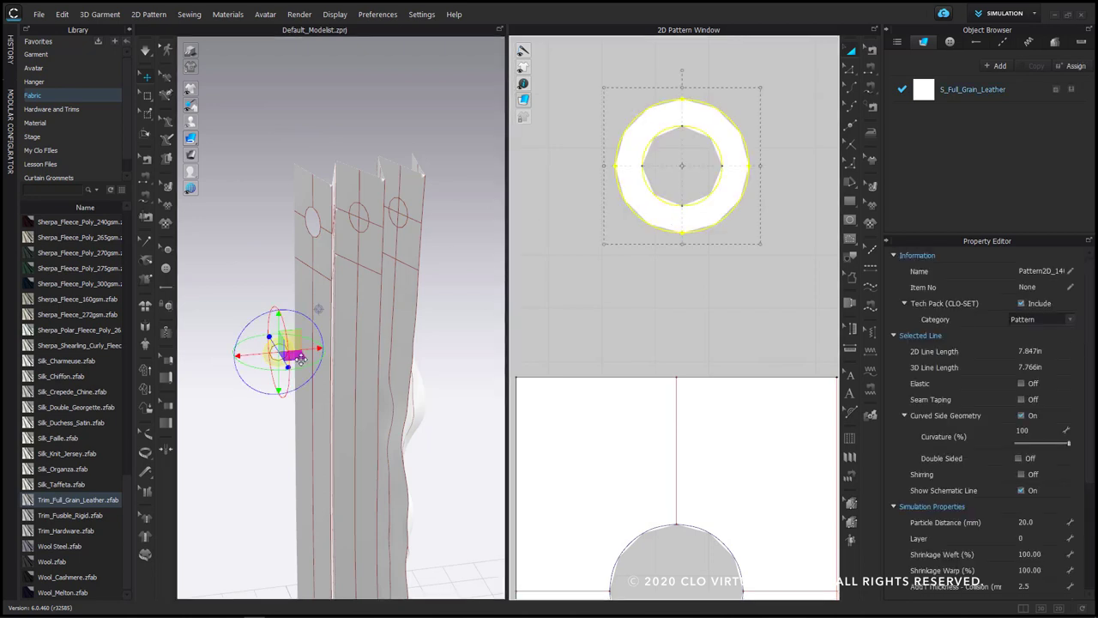
drag(278, 377, 277, 138)
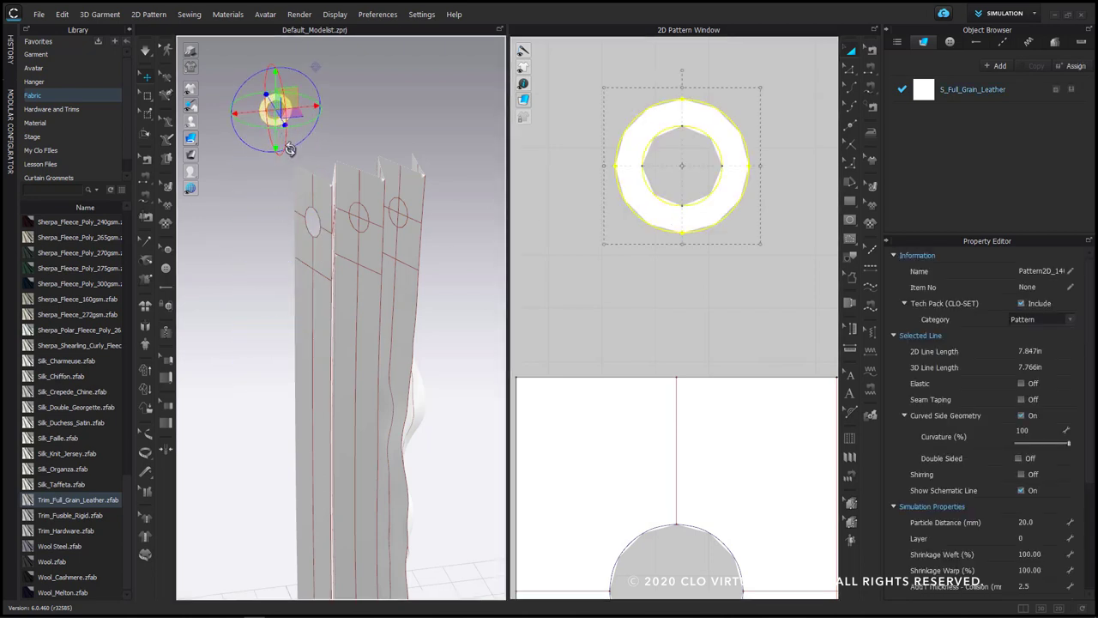
Select the five remaining grommet circles along the curtain's upper horizontal line
scroll(749, 334, up, 4)
middle_drag(750, 334, 547, 245)
scroll(695, 238, down, 3)
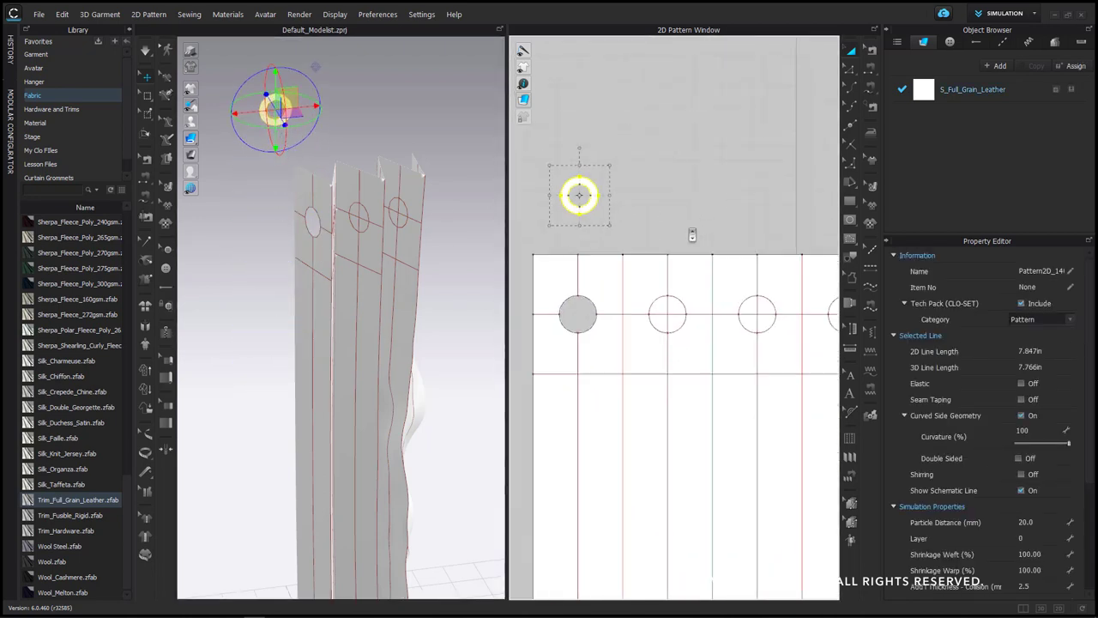
click(683, 284)
right_drag(759, 272, 698, 267)
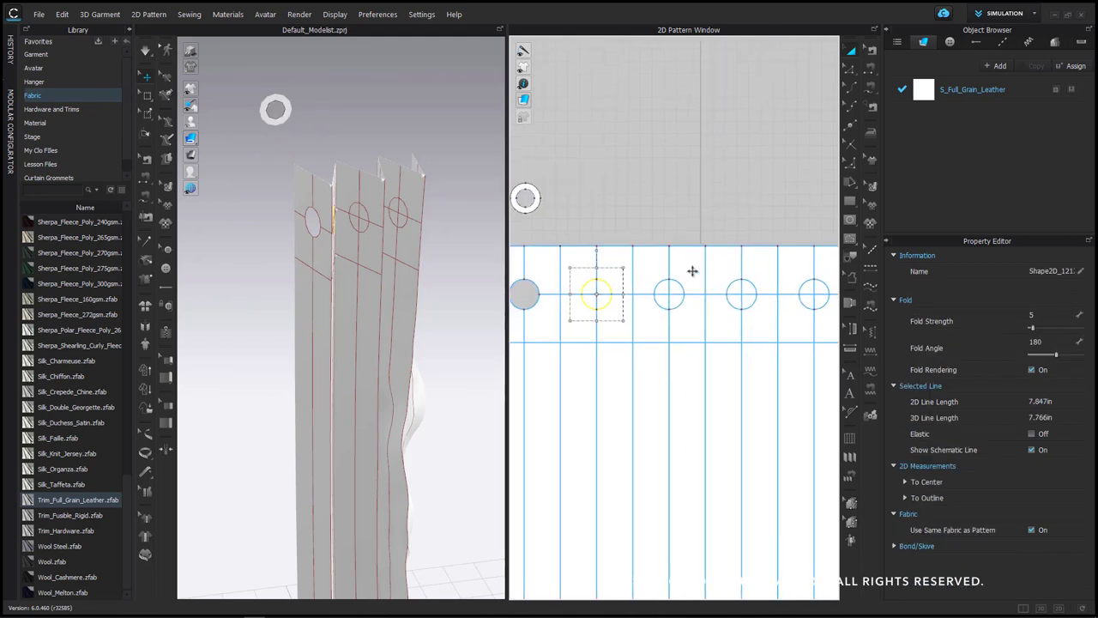
shift+click(671, 279)
shift+click(756, 286)
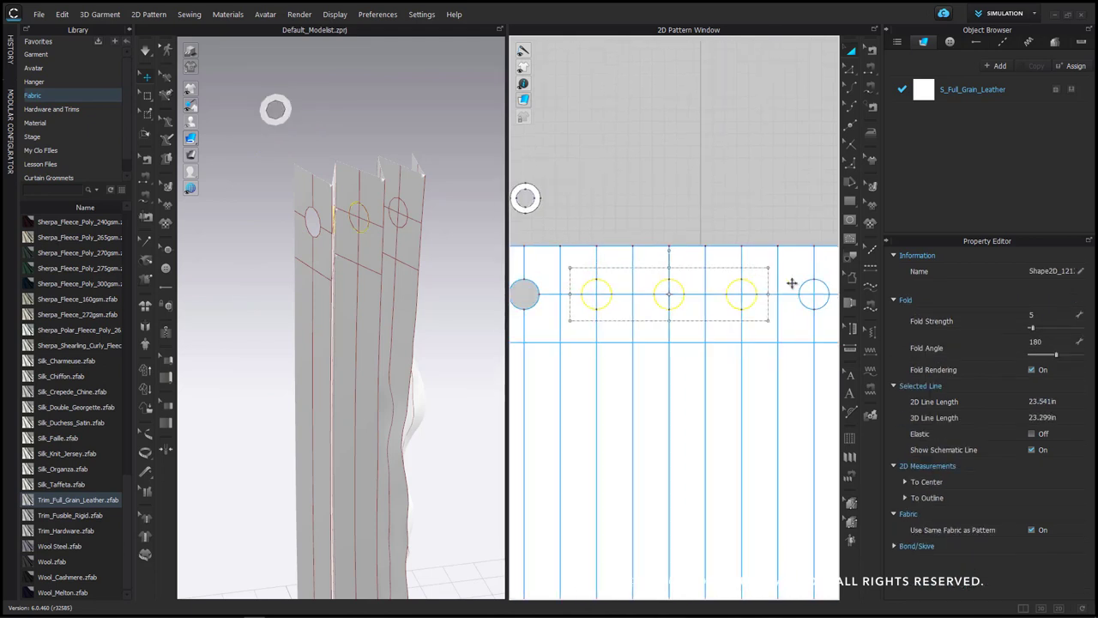
right_drag(792, 284, 725, 281)
shift+click(759, 285)
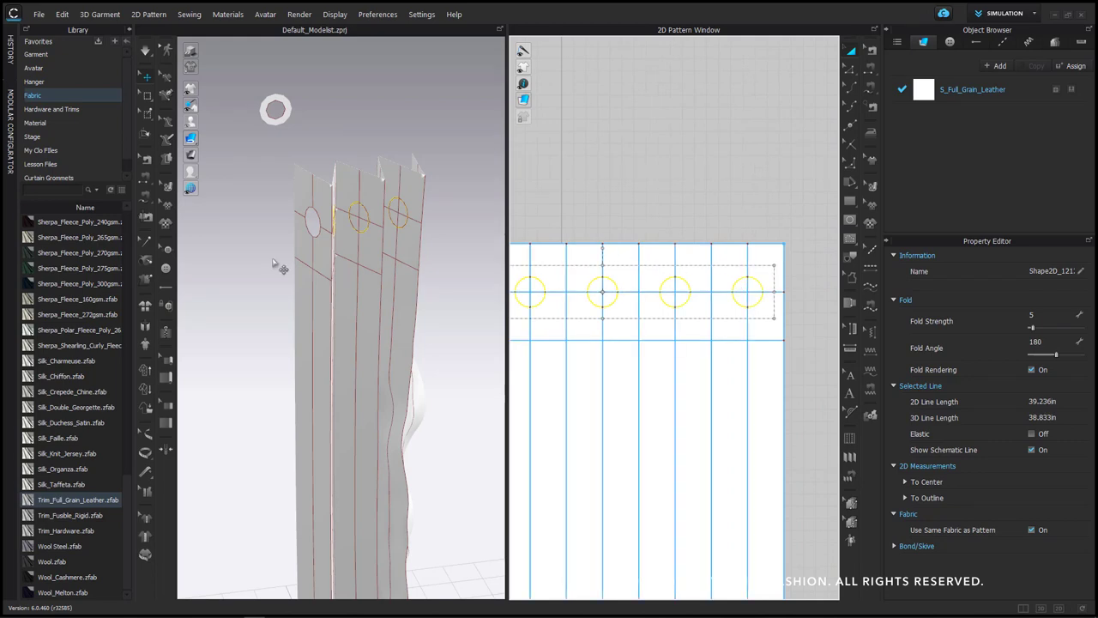
Hide the library and widen the 2D pattern view to show the curtain's whole grommet row
key(ctrl+shift+l)
drag(449, 207, 310, 207)
scroll(575, 210, up, 3)
scroll(543, 275, down, 4)
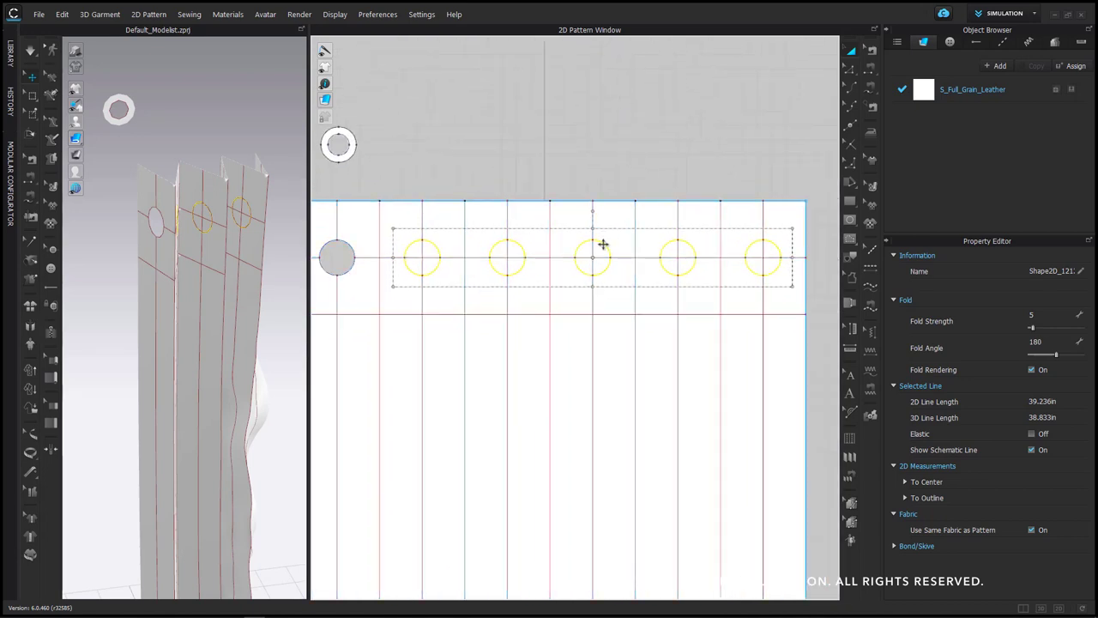
Try converting the five selected circles to holes
right_click(603, 244)
click(667, 387)
click(624, 96)
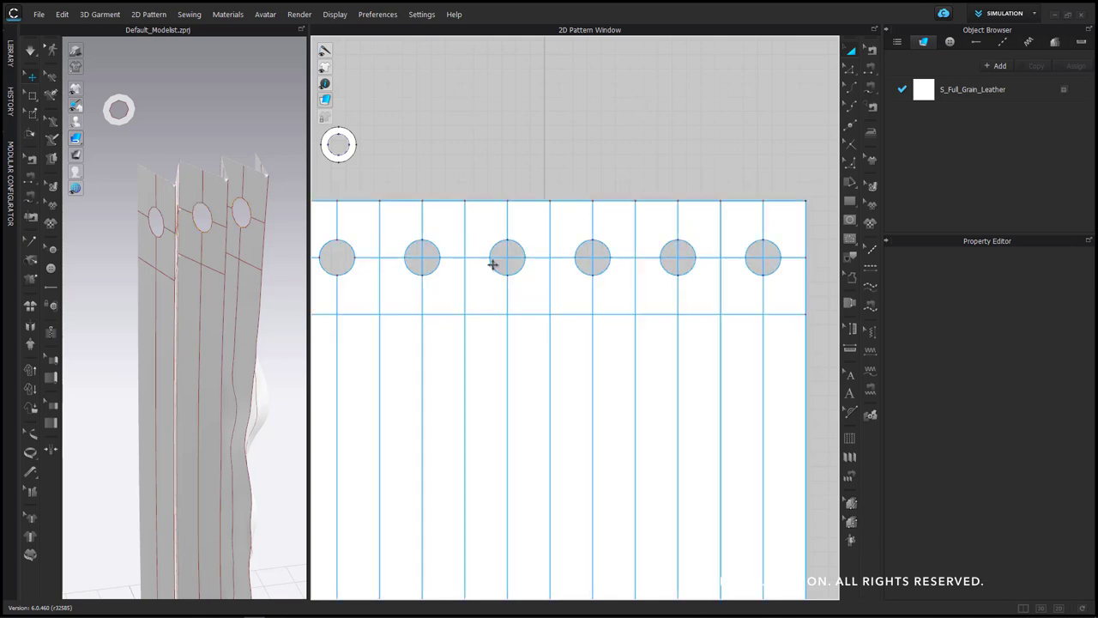
Examine the circle outlines and the internal lines that cross the converted holes
scroll(414, 258, up, 2)
scroll(415, 257, up, 3)
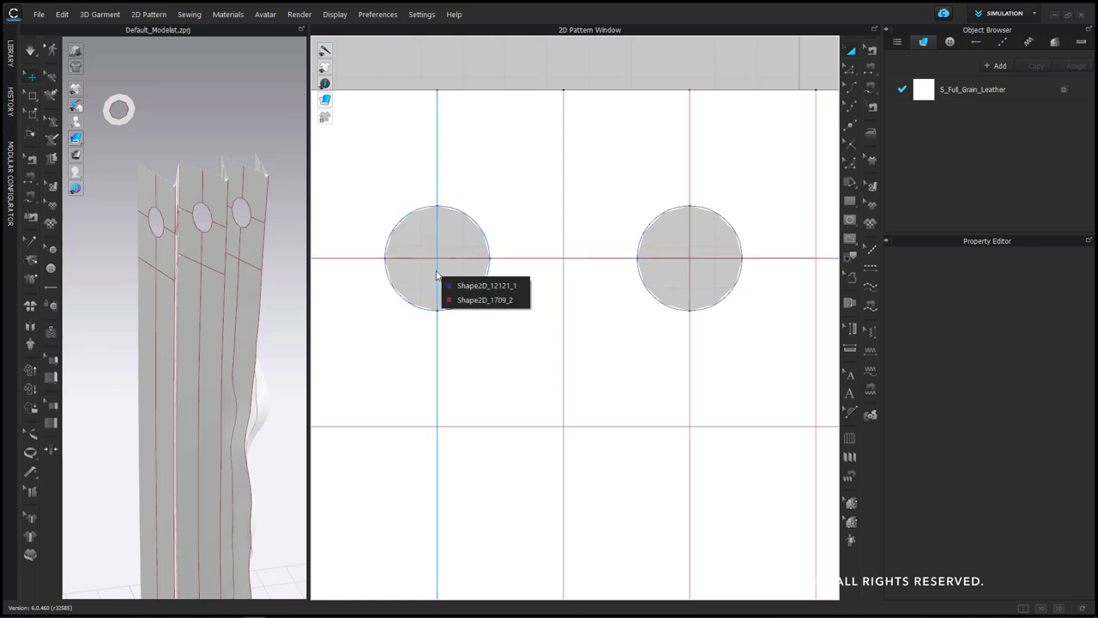
click(455, 288)
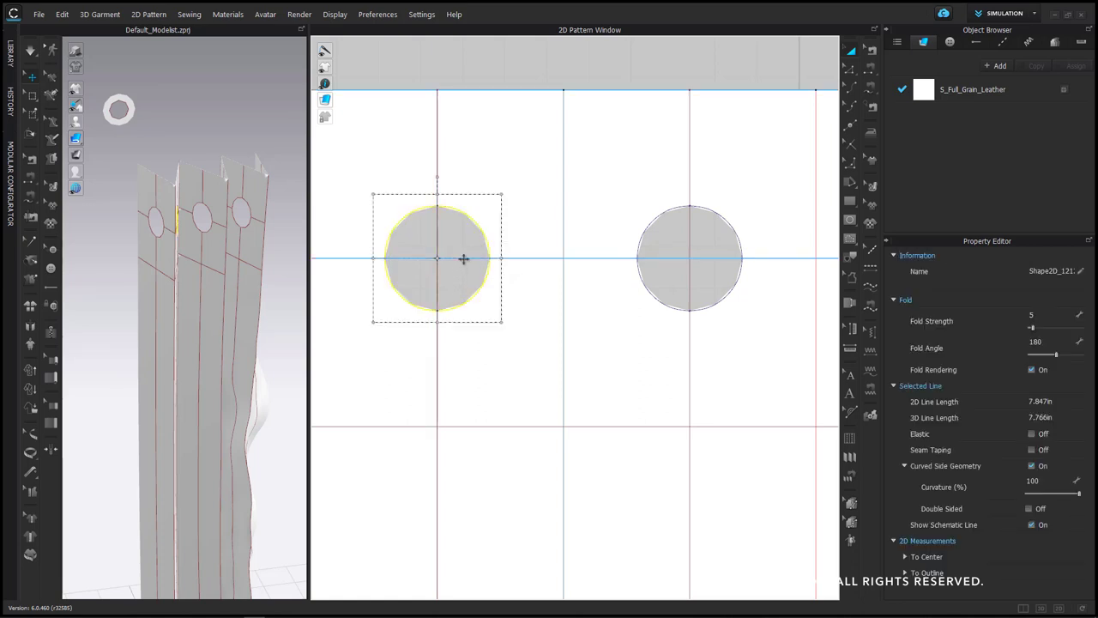
click(522, 56)
click(412, 274)
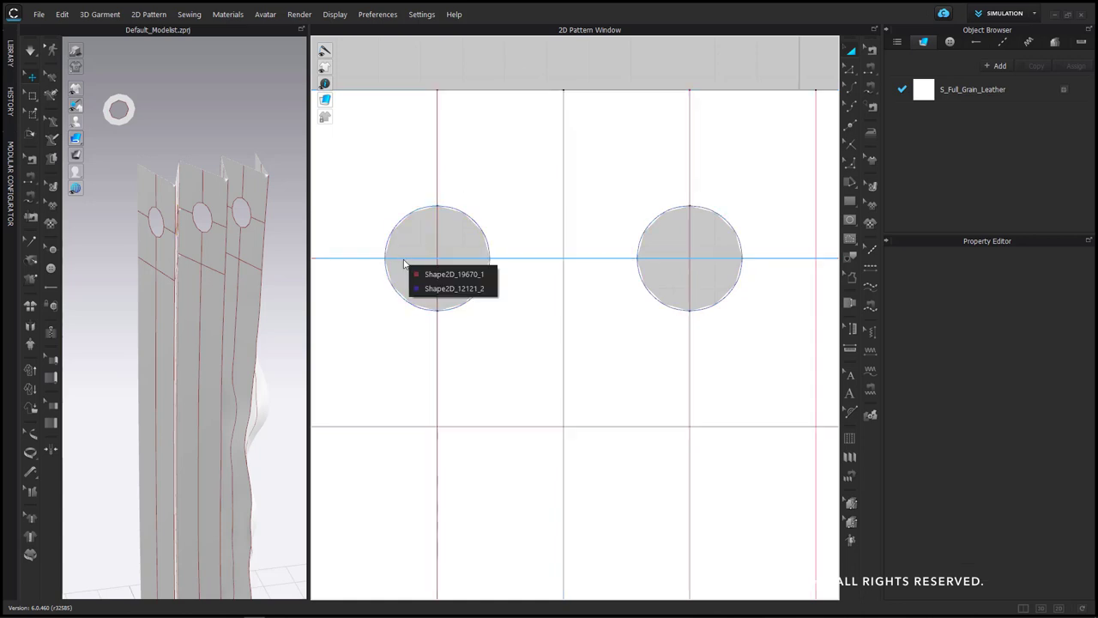
click(415, 288)
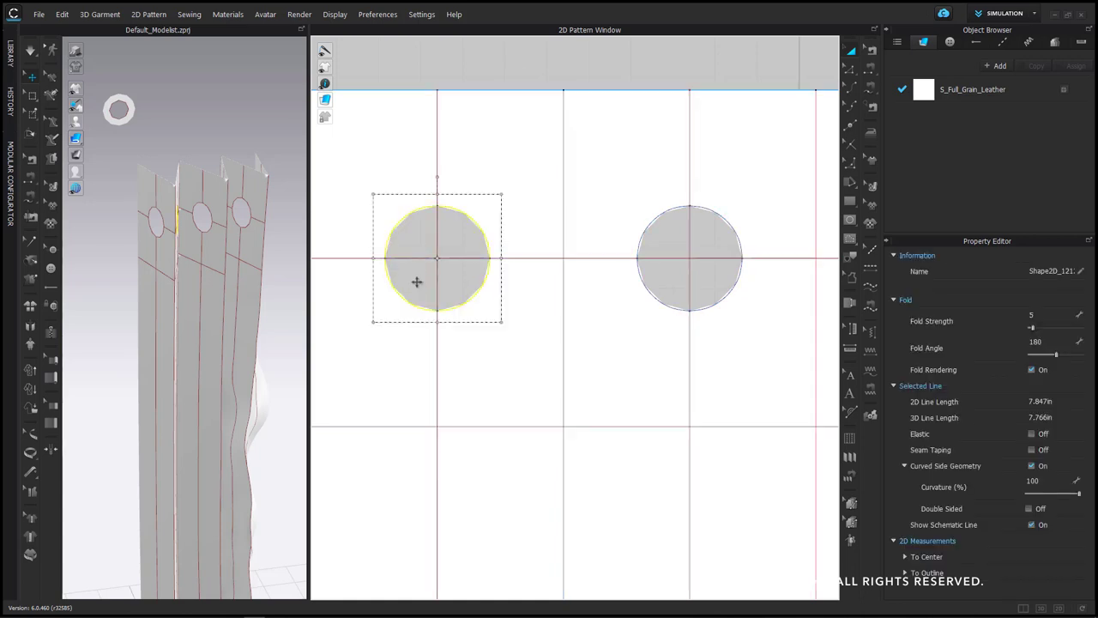
scroll(416, 265, down, 5)
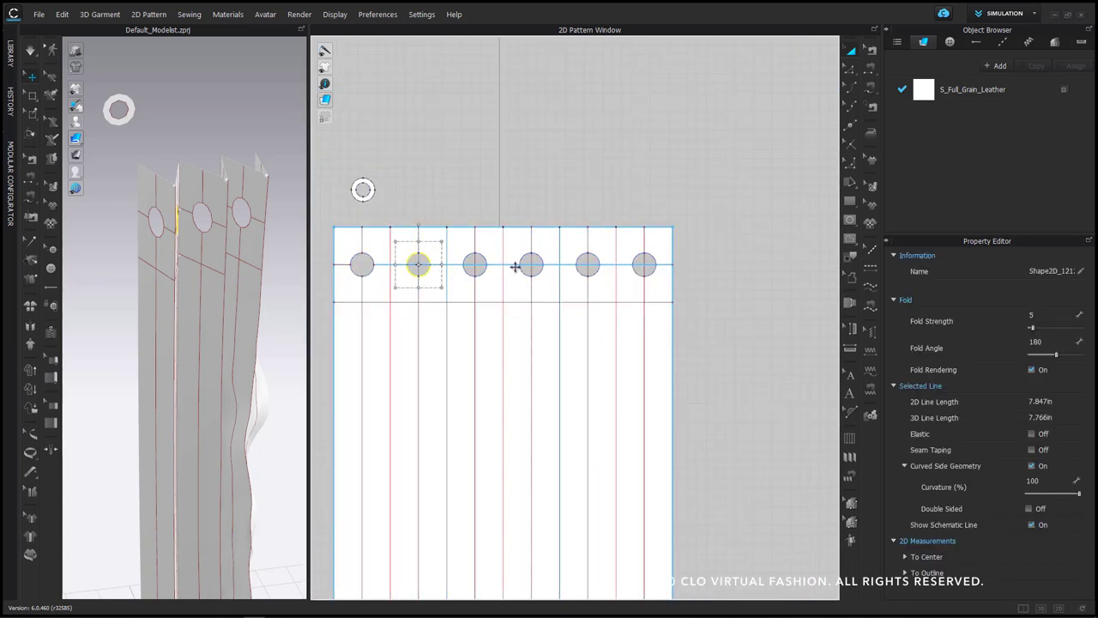
scroll(515, 270, up, 4)
click(515, 262)
click(517, 172)
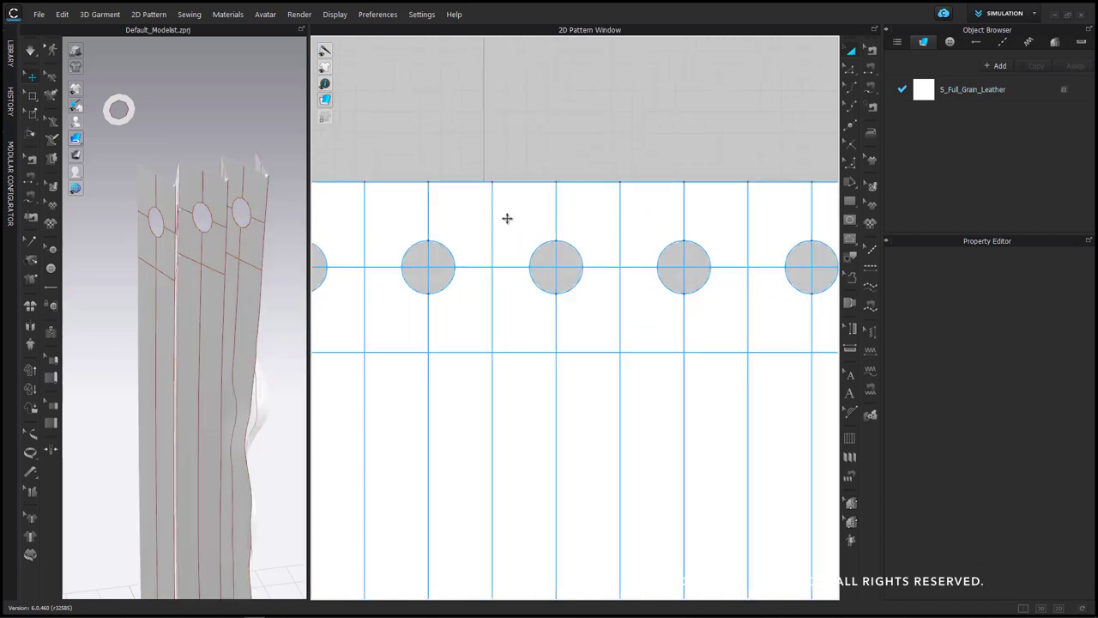
click(508, 267)
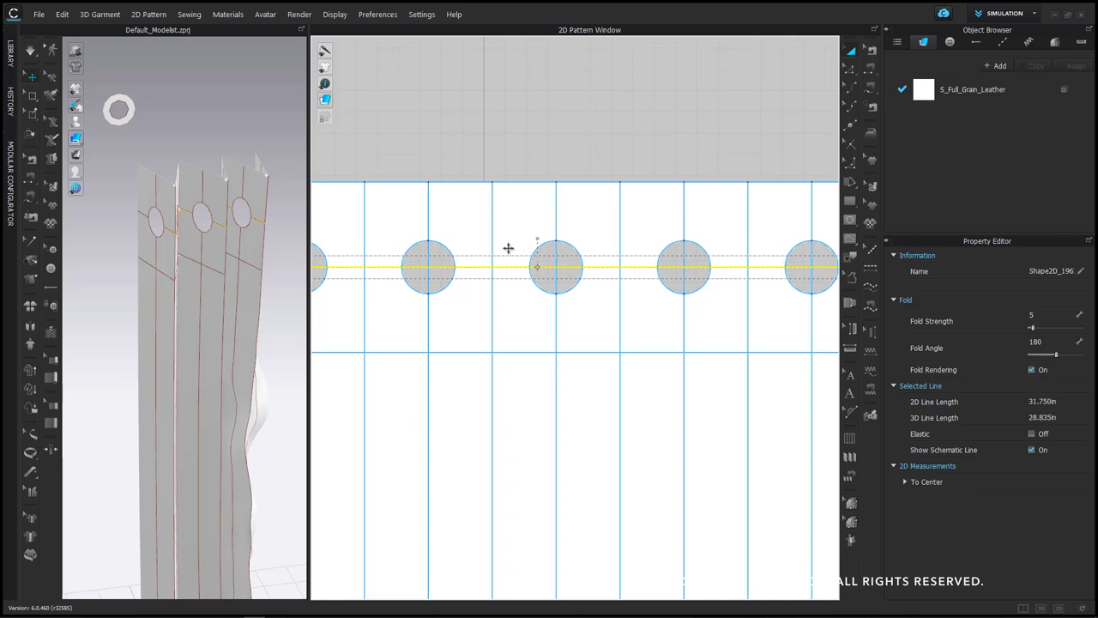
click(508, 248)
click(584, 282)
click(555, 201)
Undo the hole conversion of the five grommet circles
key(ctrl+z)
key(ctrl+z)
key(ctrl+z)
key(ctrl+z)
key(ctrl+z)
key(ctrl+z)
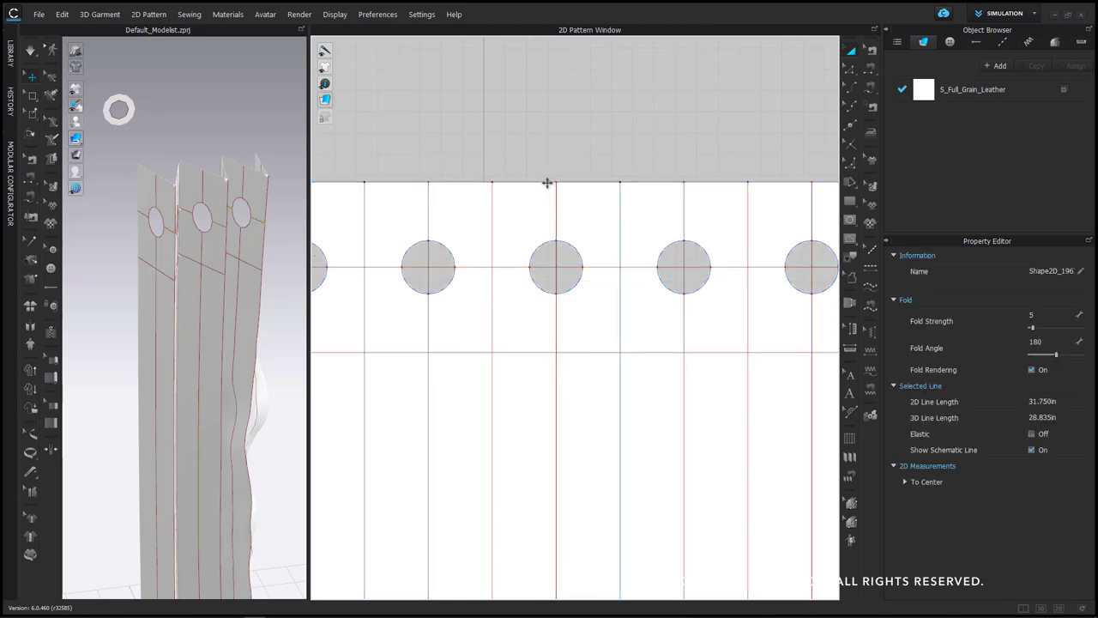
click(547, 182)
click(547, 183)
click(548, 183)
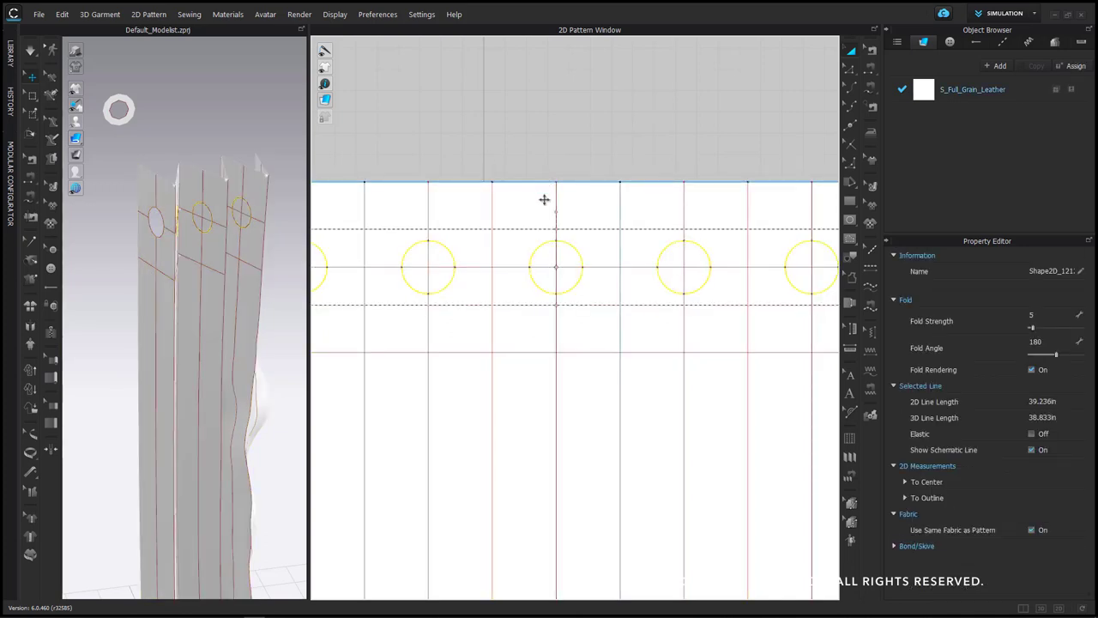
Cut the curtain pattern along the five selected circles and move the curtain down clear of the cut-out discs
right_click(580, 254)
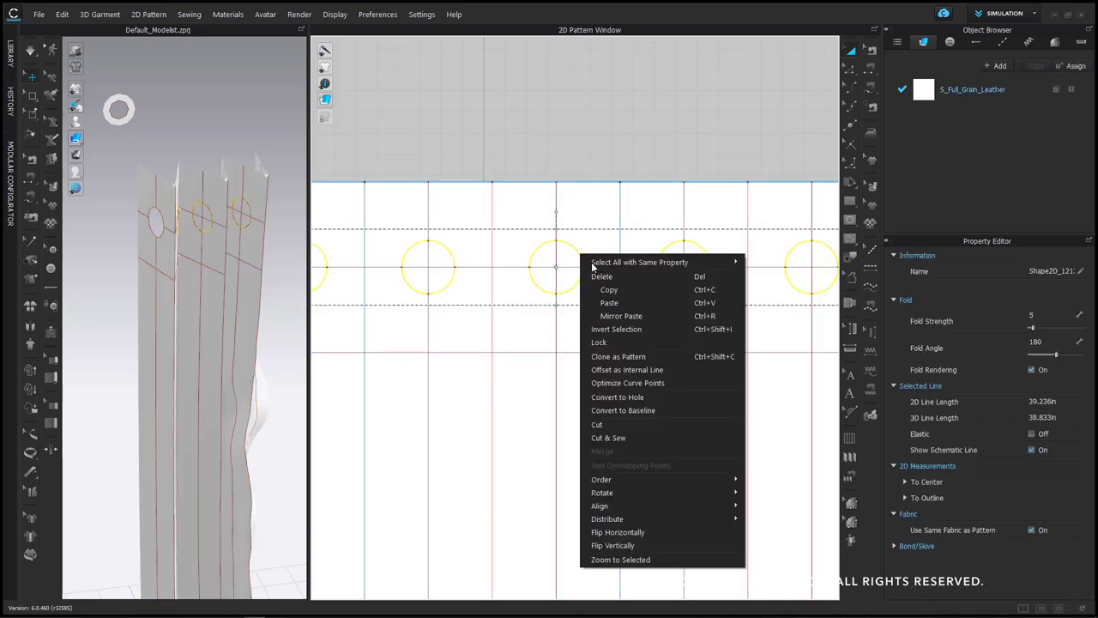
click(606, 422)
drag(588, 384, 596, 384)
scroll(573, 298, down, 5)
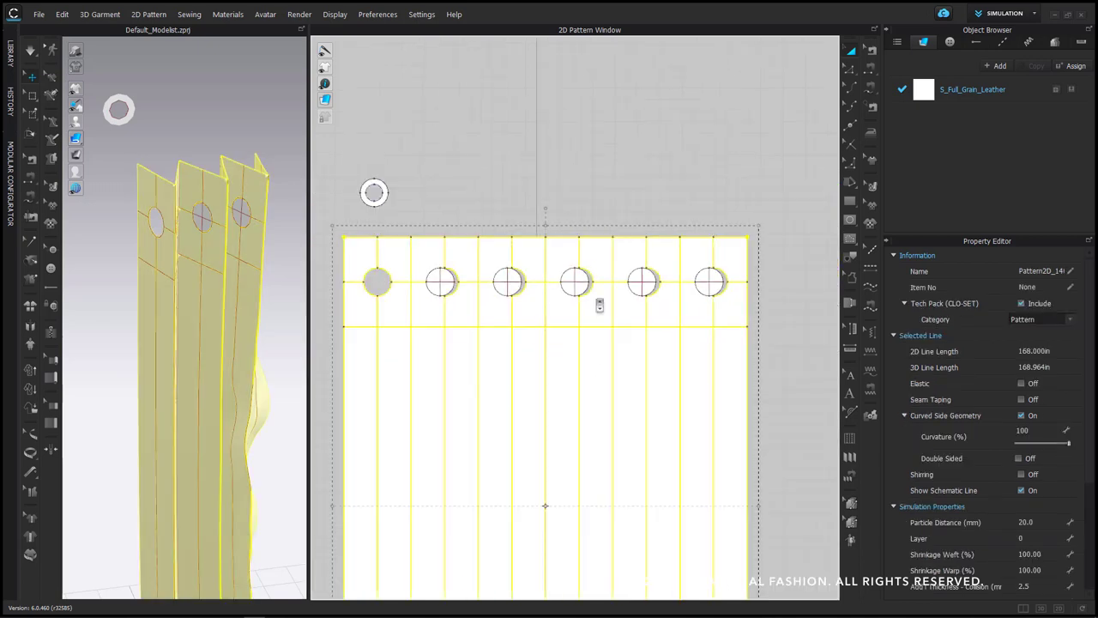
drag(689, 356, 689, 415)
Delete the five cut-out discs above the curtain, keeping the grommet ring
click(677, 277)
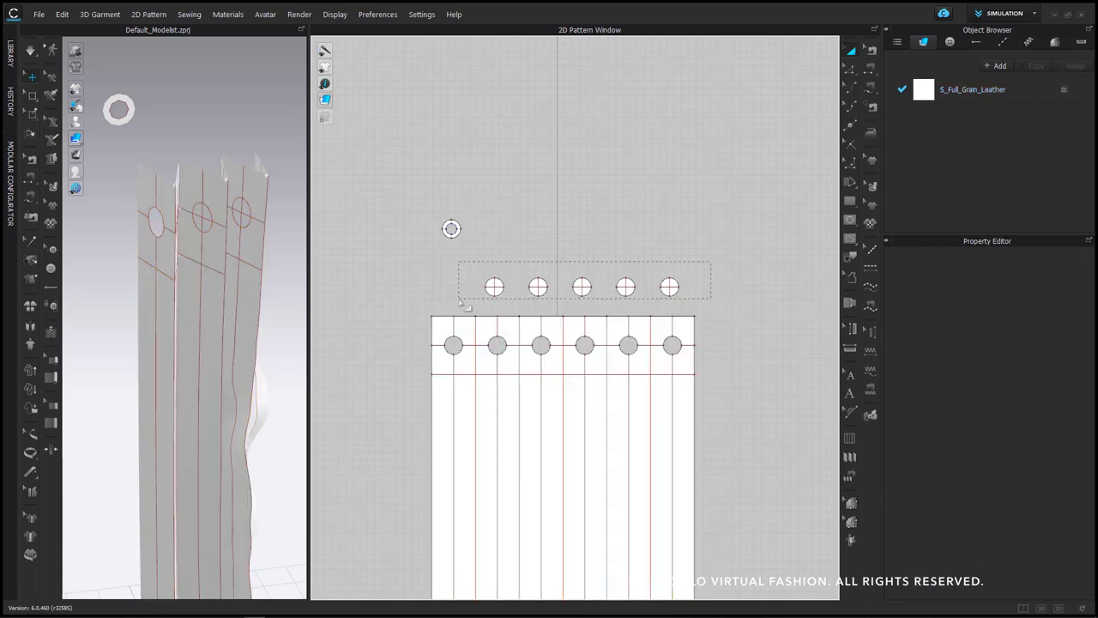
drag(461, 302, 463, 305)
key(Delete)
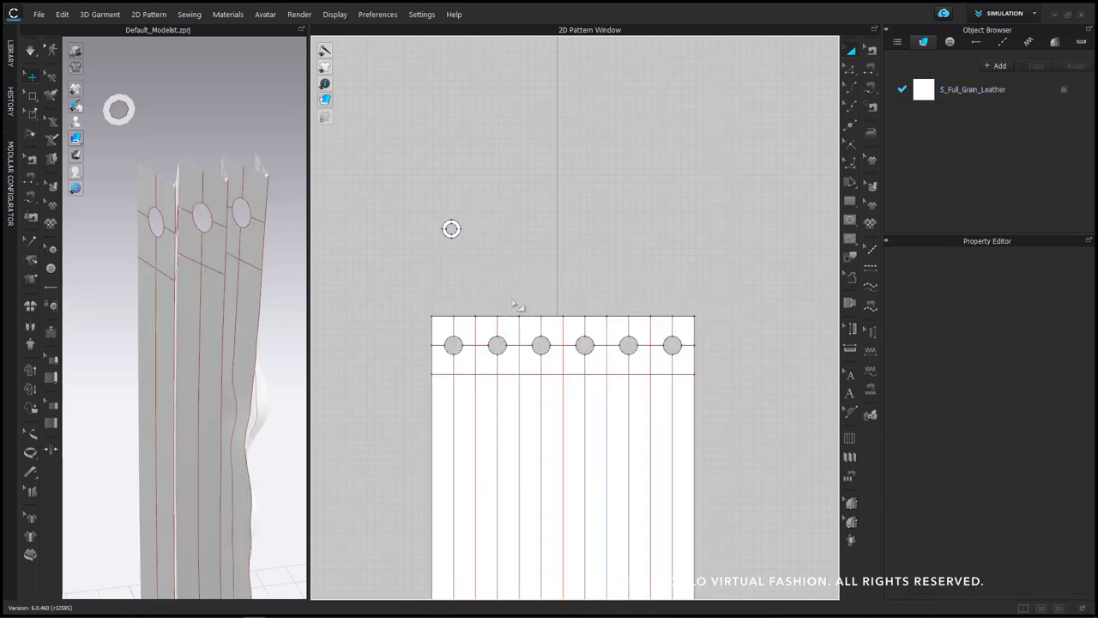
Move the curtain pattern back up to just below the grommet ring
scroll(530, 318, up, 2)
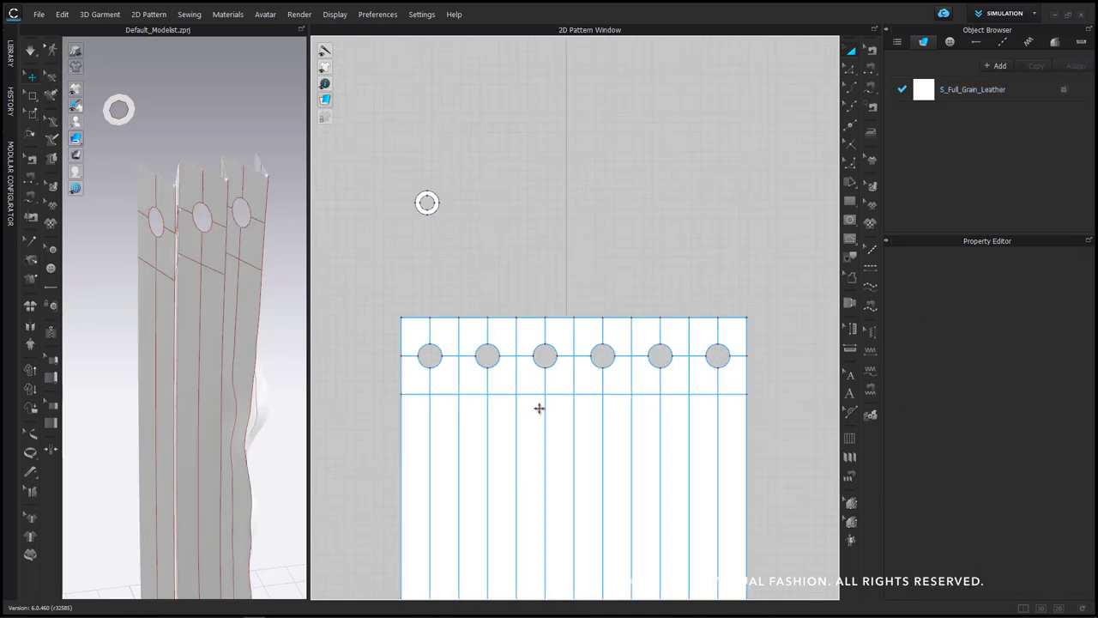
click(536, 371)
drag(536, 371, 536, 327)
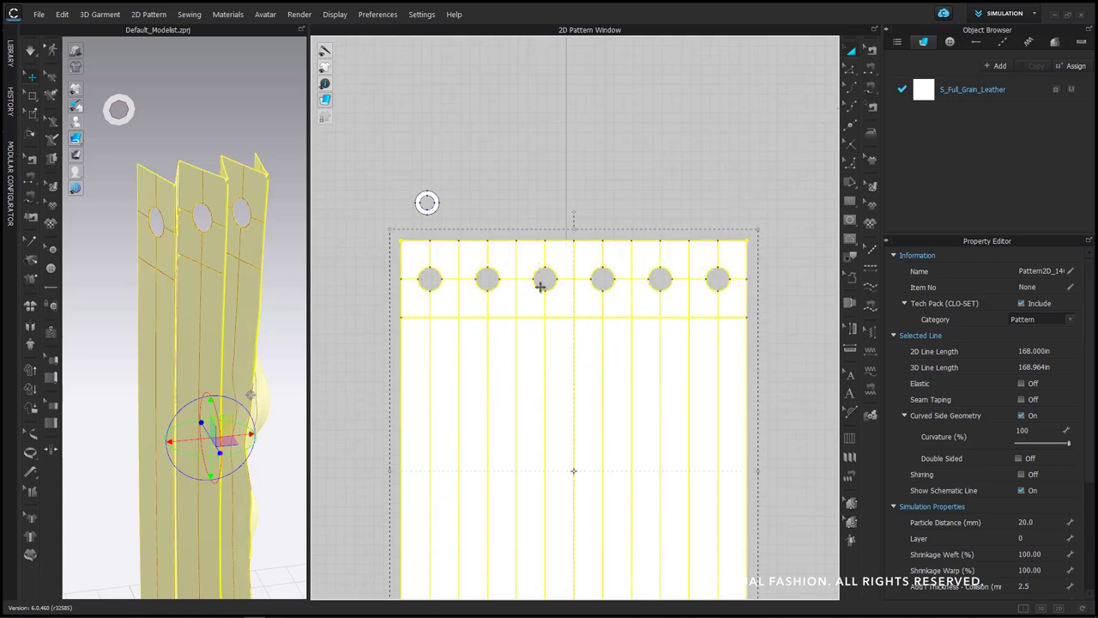
click(542, 168)
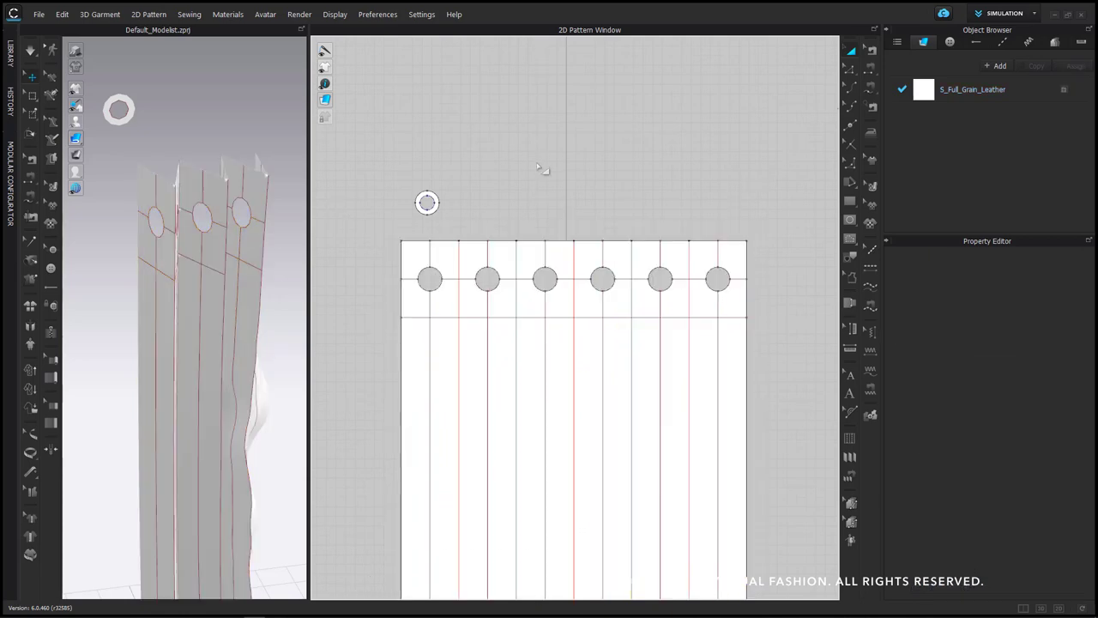
click(426, 203)
right_click(419, 213)
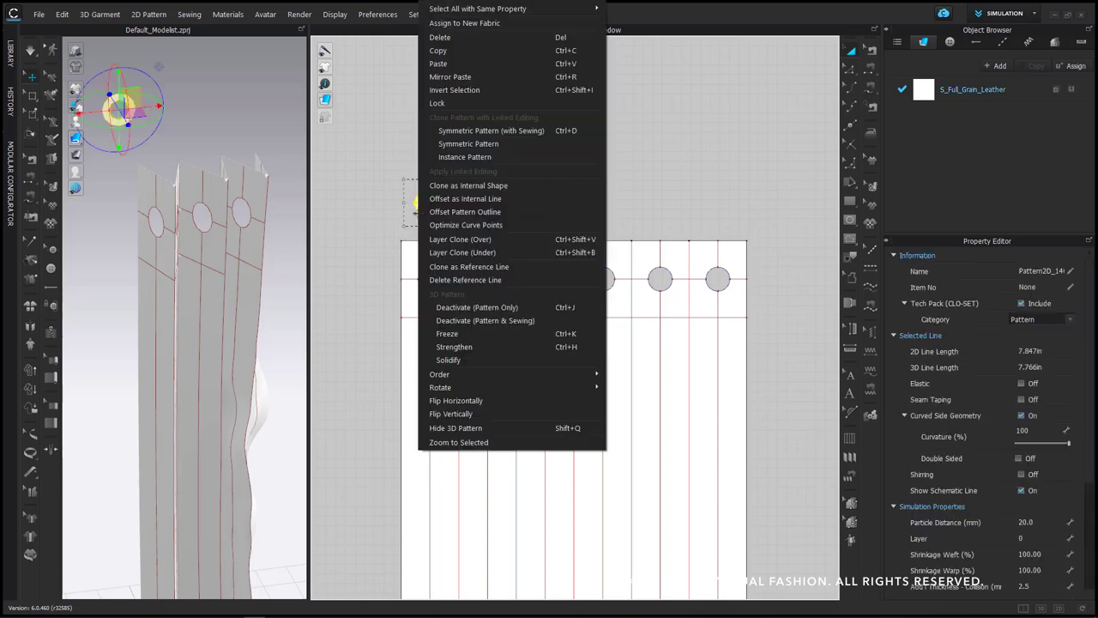
click(383, 221)
click(424, 206)
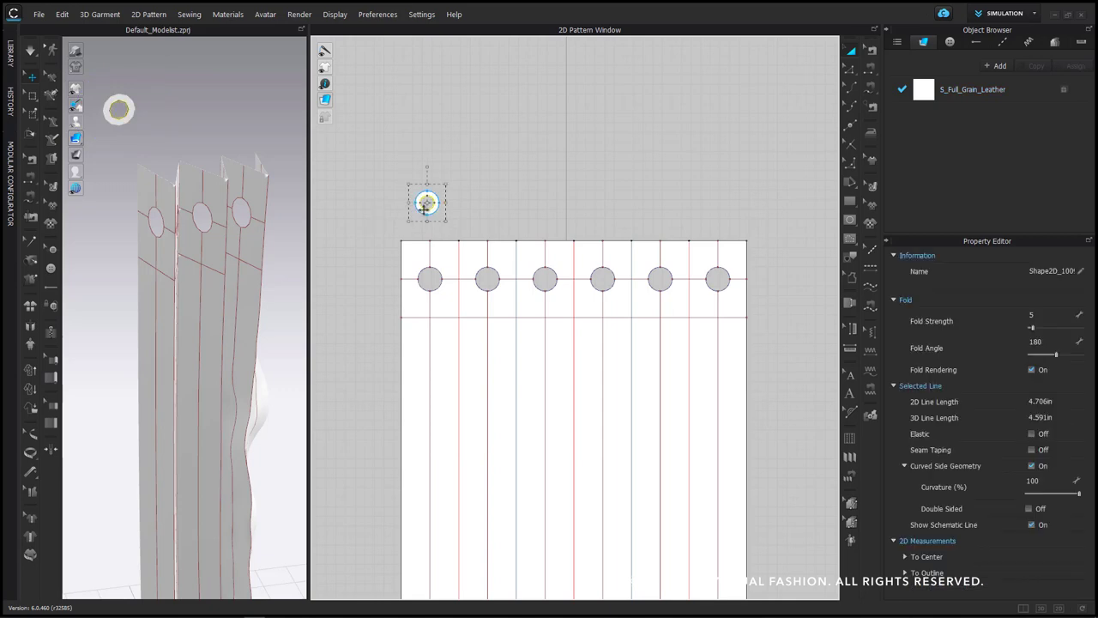
right_click(423, 207)
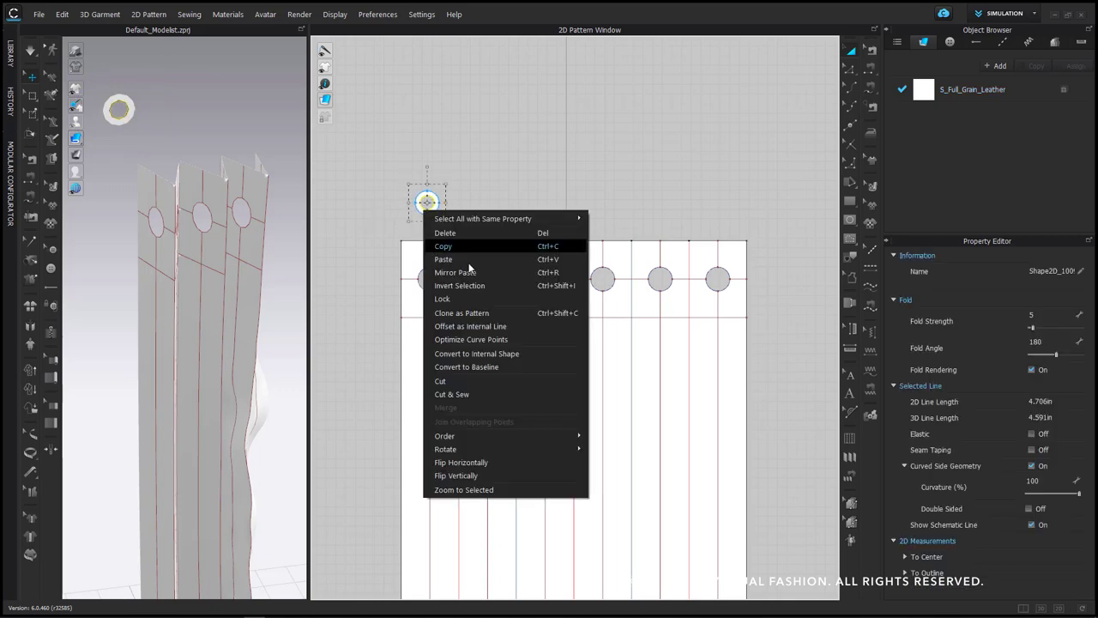
click(483, 314)
Deactivate the grommet ring together with its sewing
scroll(398, 199, up, 4)
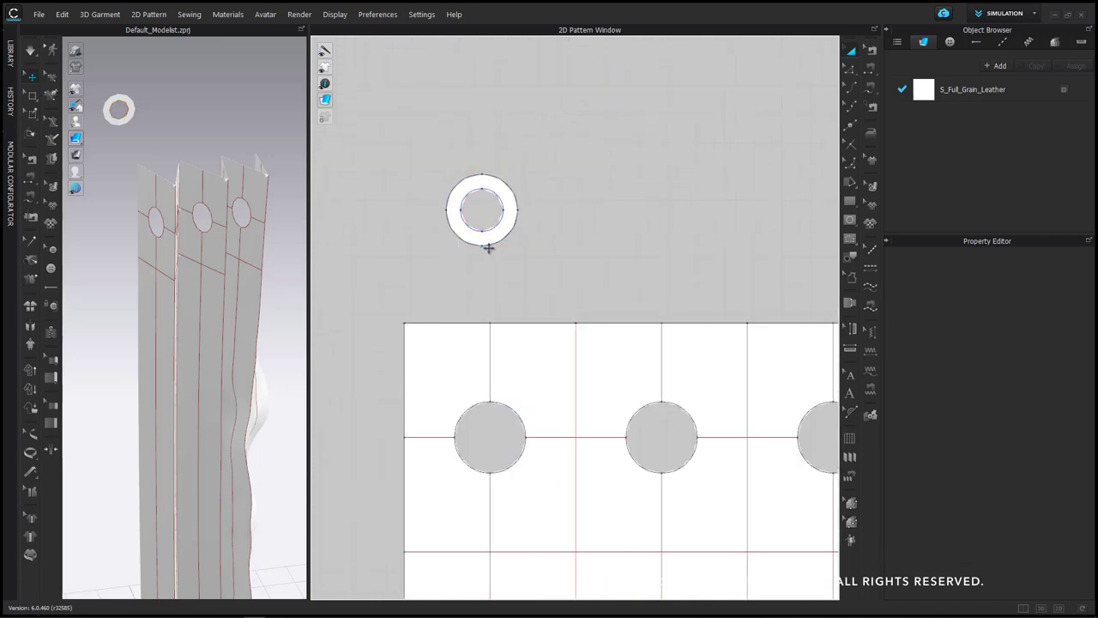
click(493, 244)
right_click(493, 245)
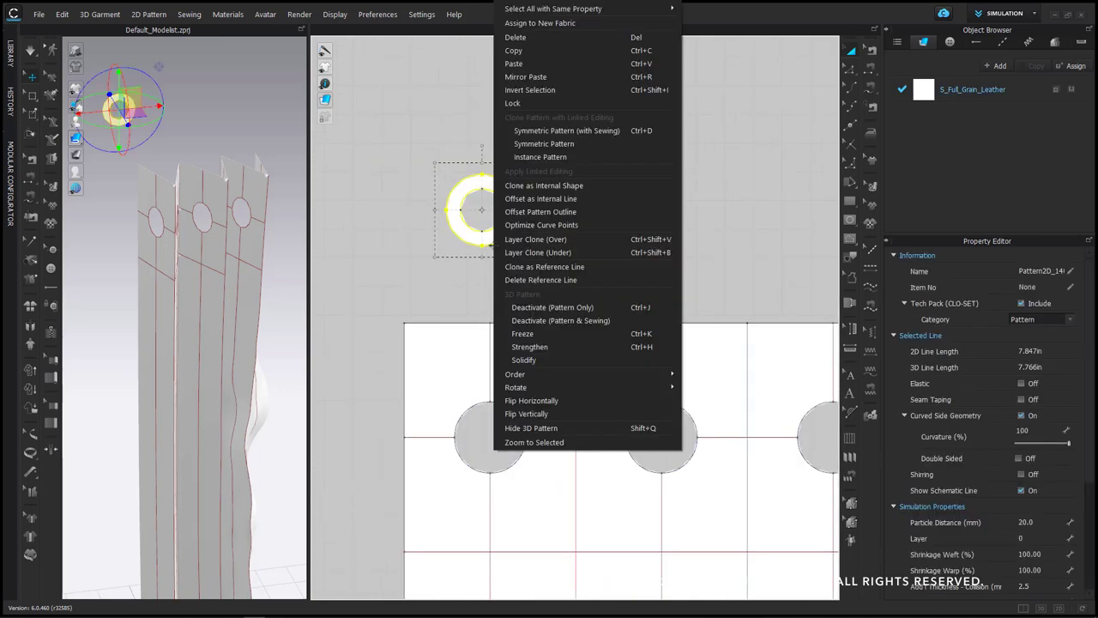
click(577, 323)
click(592, 256)
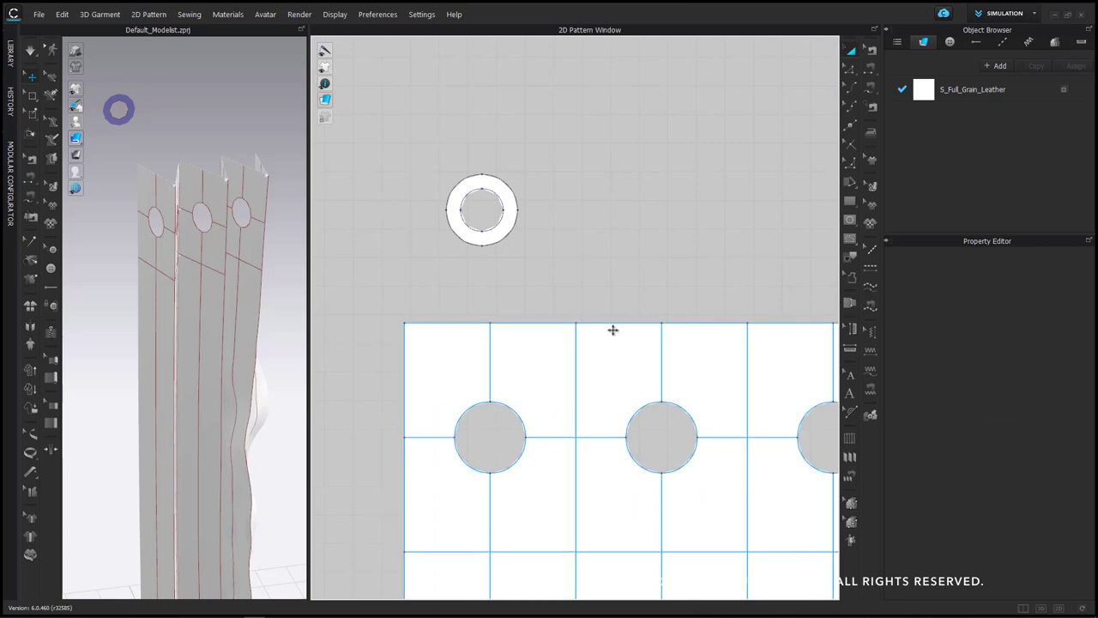
Apply Strengthen to the whole curtain pattern
click(612, 329)
scroll(614, 334, up, 1)
scroll(615, 337, down, 2)
right_click(615, 338)
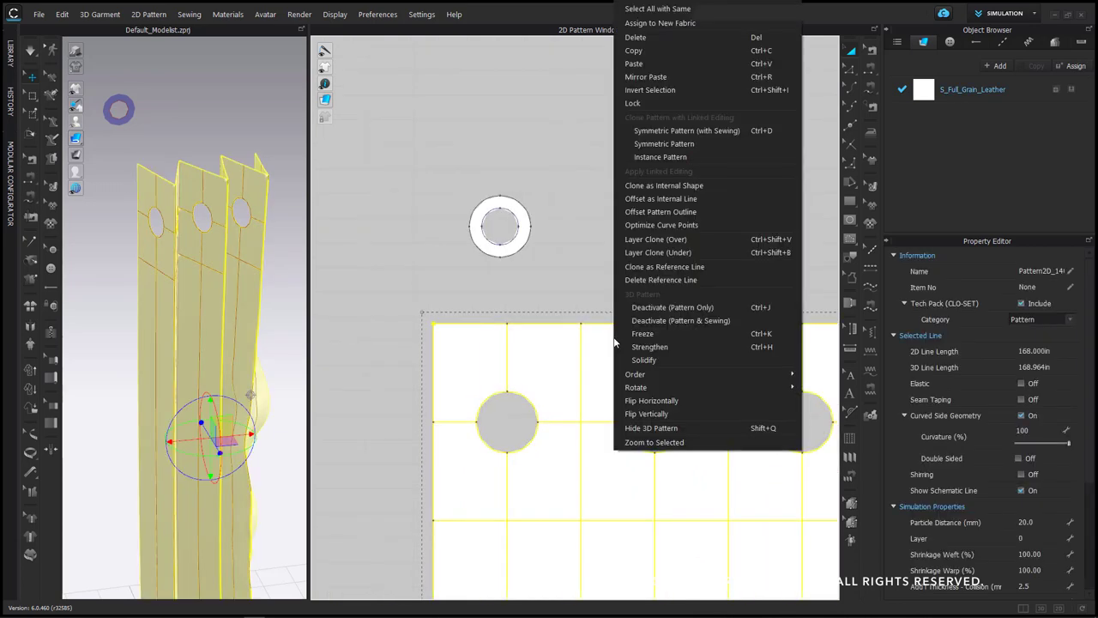
click(639, 347)
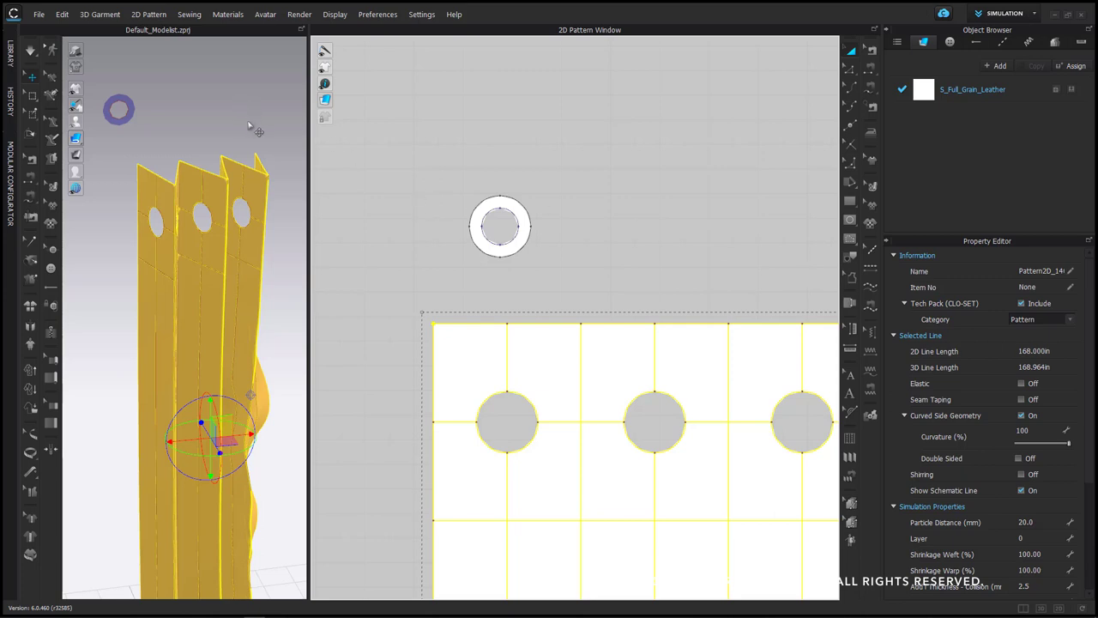
Load Simple Curtain Rod.avt from the Curtain Grommets library folder into the 3D scene
click(10, 55)
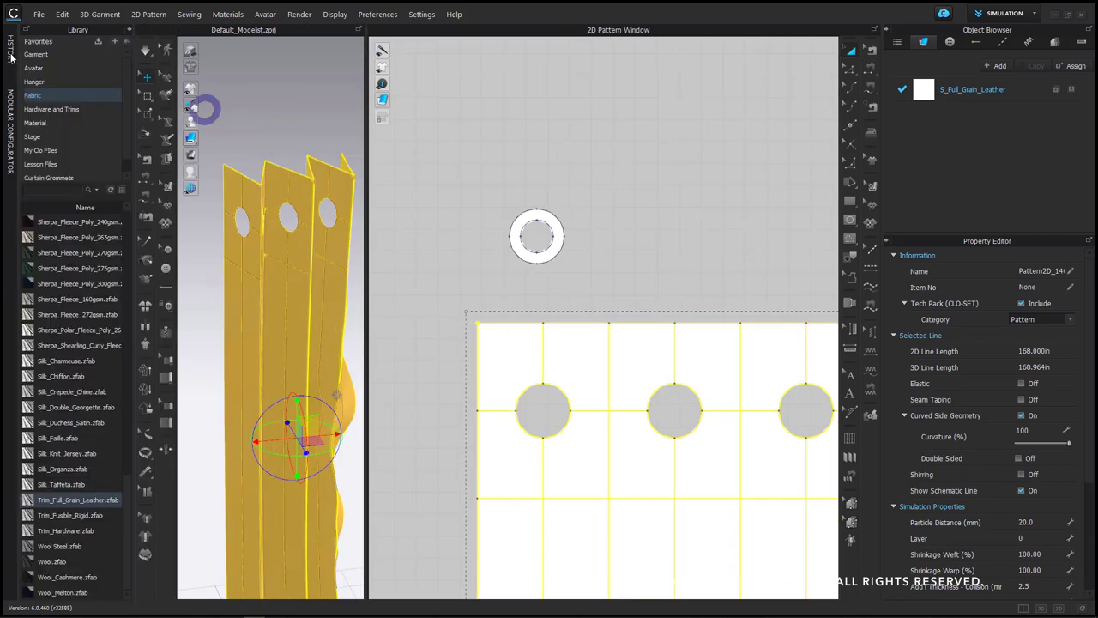
click(60, 176)
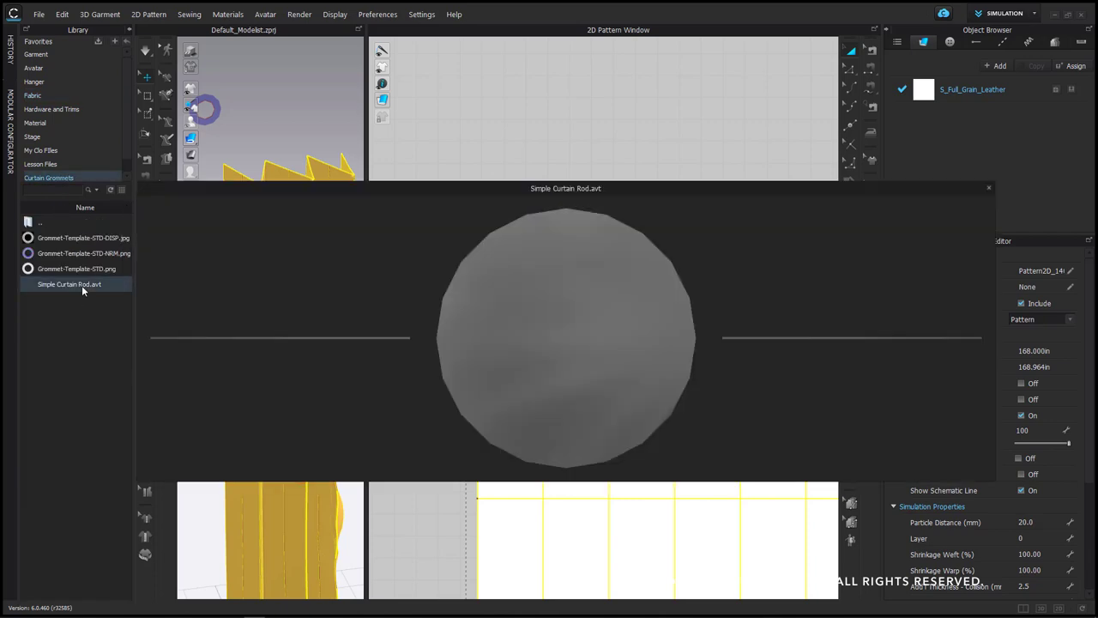
right_click(83, 288)
click(120, 295)
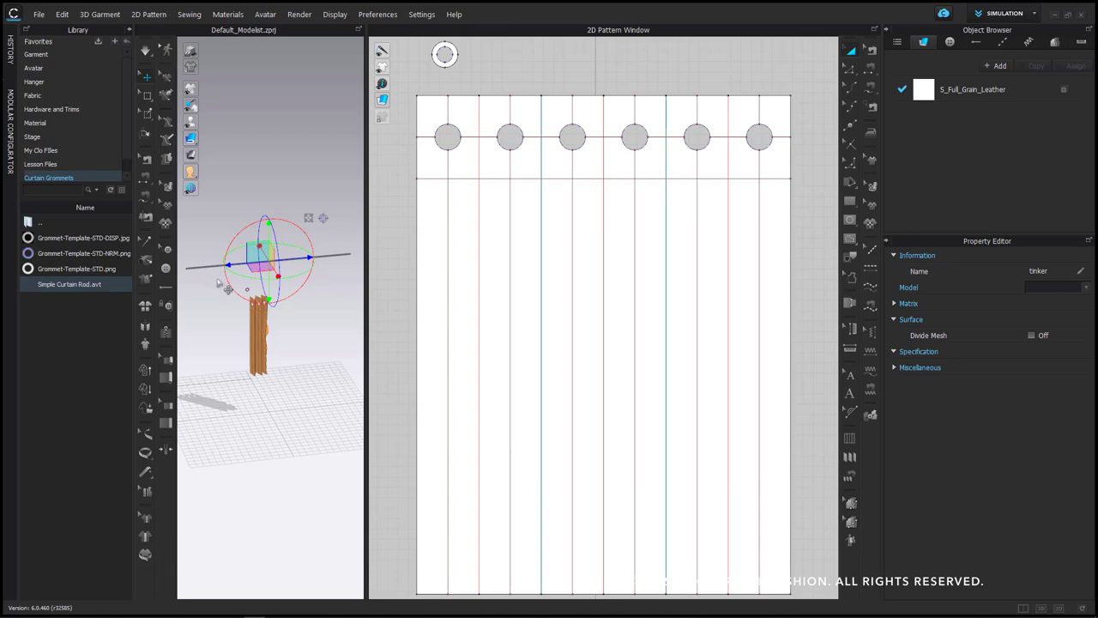
Show only the 3D window and lower the curtain rod to about the height of the curtain's grommet openings
scroll(225, 283, up, 3)
middle_drag(246, 288, 291, 223)
scroll(294, 223, up, 2)
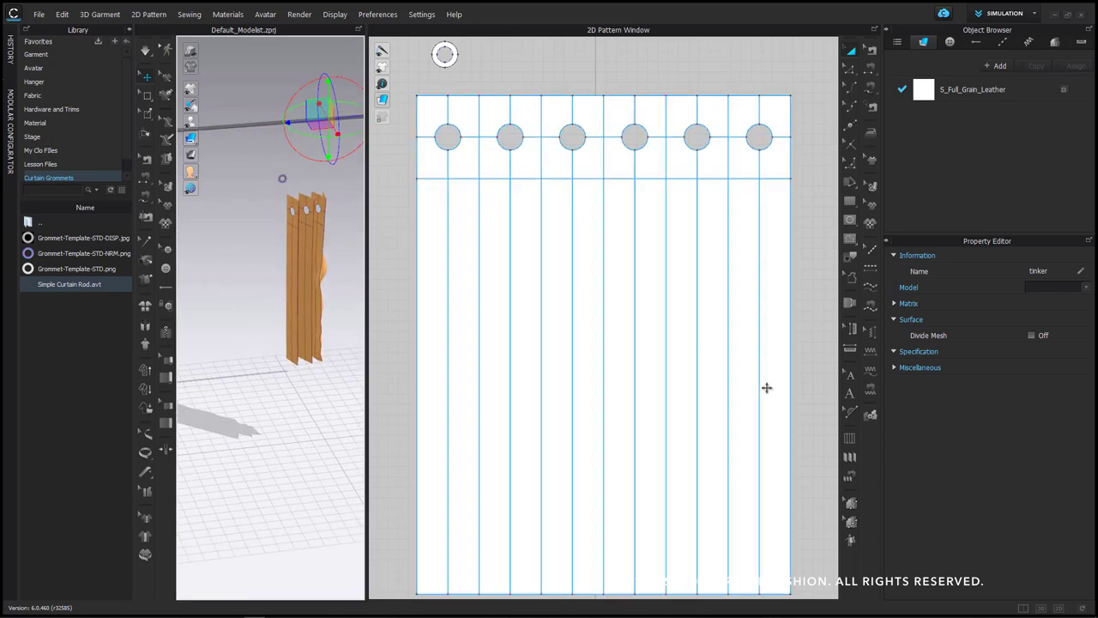
click(1042, 608)
scroll(534, 371, up, 5)
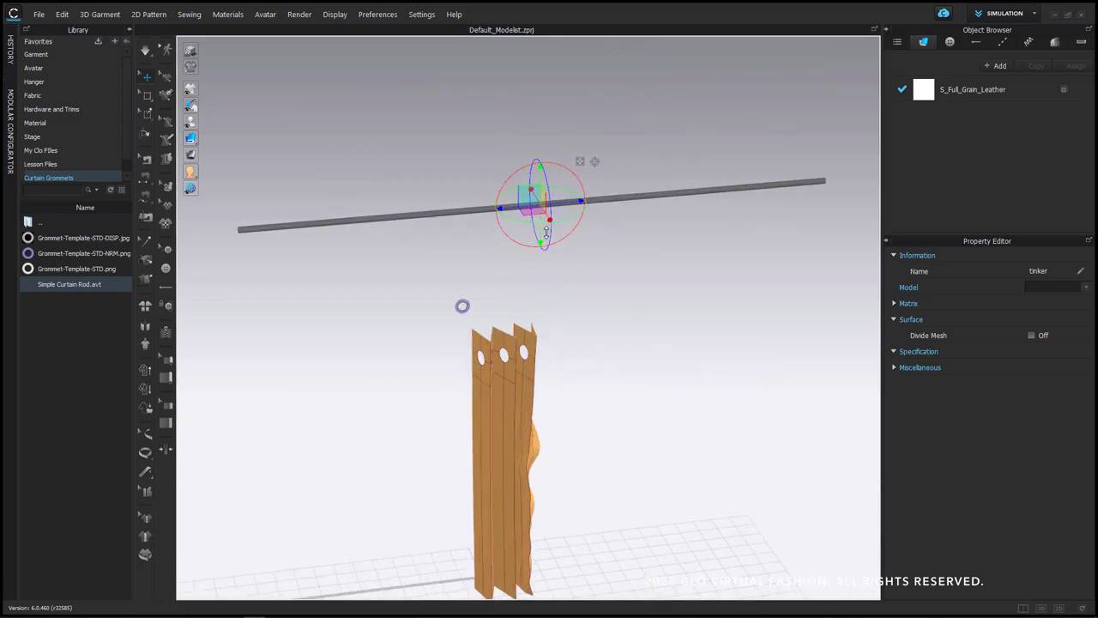
drag(542, 233, 542, 379)
Shift the curtain rod sideways from a side view so that it runs through the centre of the grommet openings
mouse_move(527, 387)
right_down()
mouse_move(547, 363)
mouse_move(470, 367)
mouse_move(522, 417)
mouse_move(544, 397)
right_up()
click(479, 390)
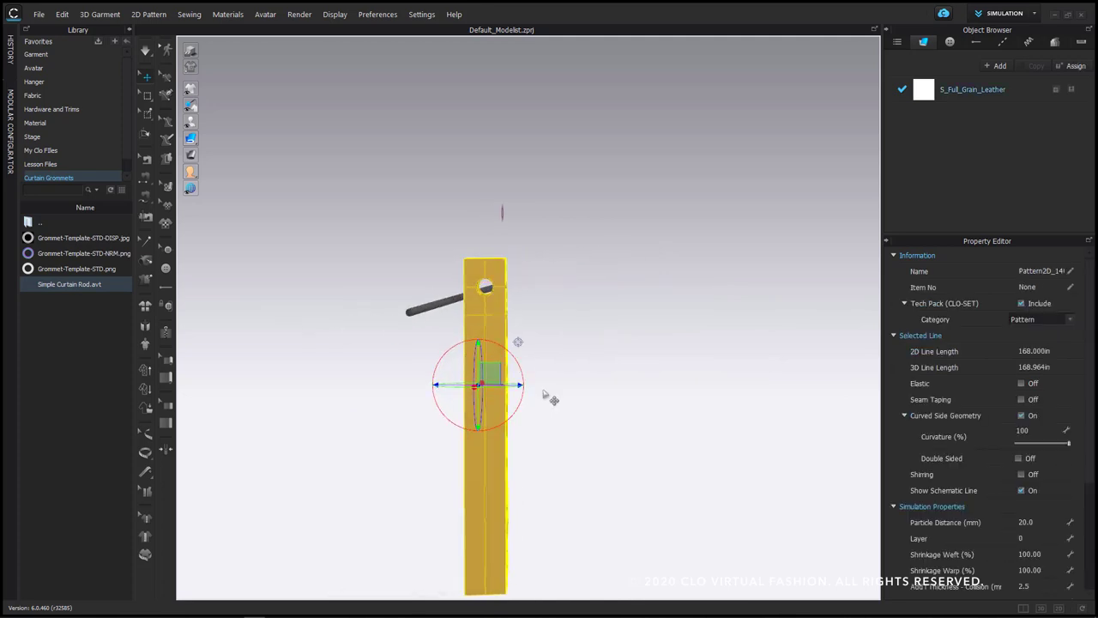
scroll(489, 310, up, 3)
click(374, 294)
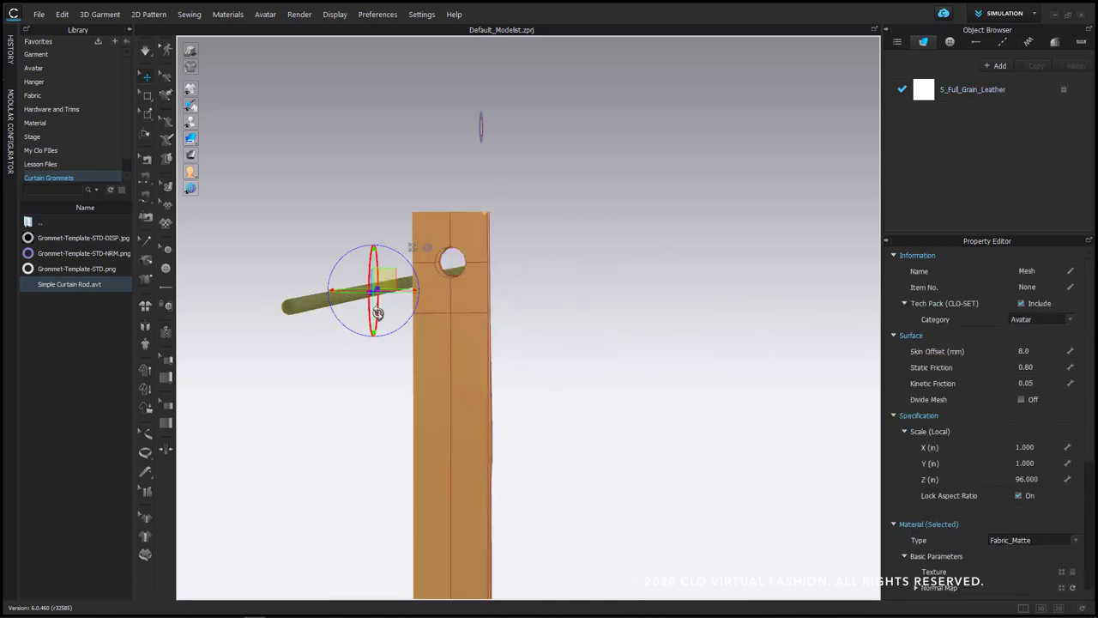
drag(372, 313, 467, 271)
right_drag(468, 271, 433, 266)
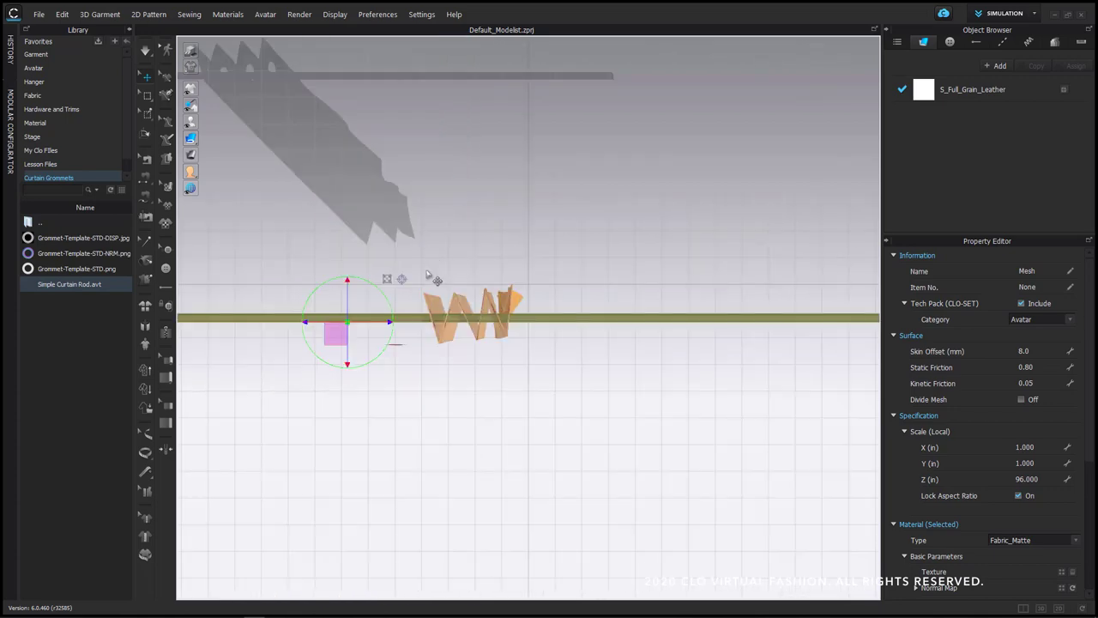
Rotate the curtain about its vertical axis in top view so its folds line up evenly along the rod
scroll(506, 351, up, 3)
right_click(513, 332)
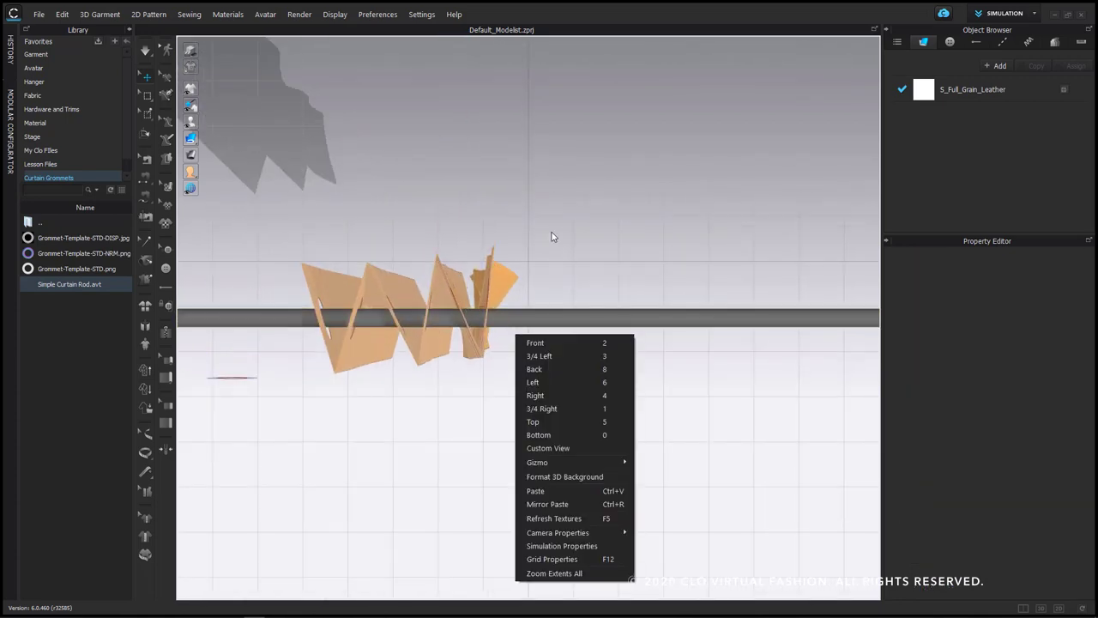
click(506, 310)
scroll(506, 314, up, 2)
middle_drag(506, 316, 620, 225)
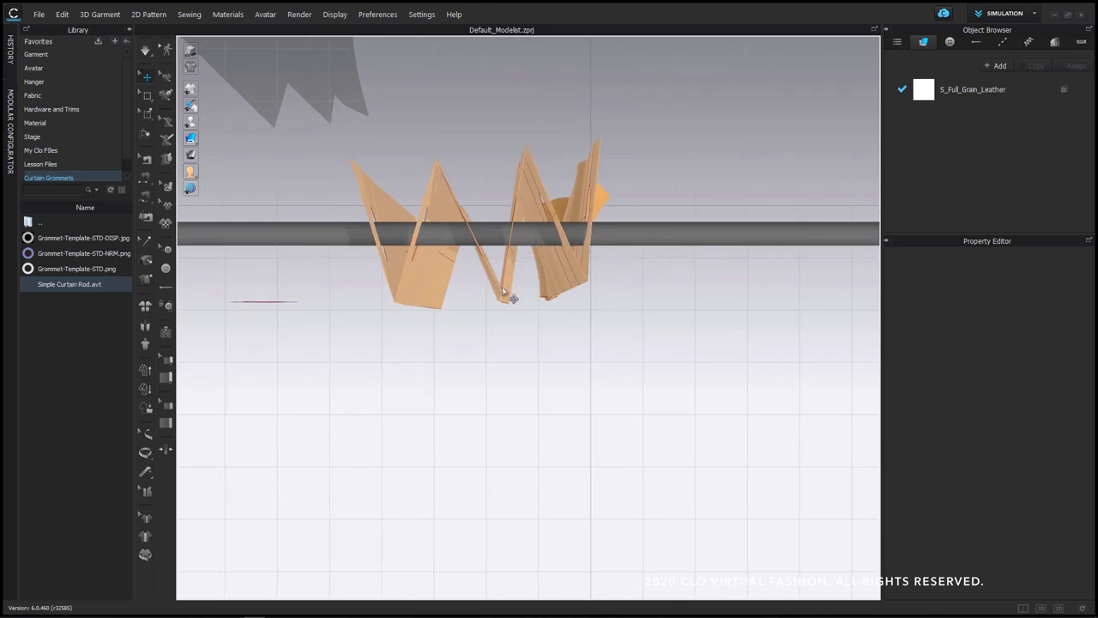
click(425, 297)
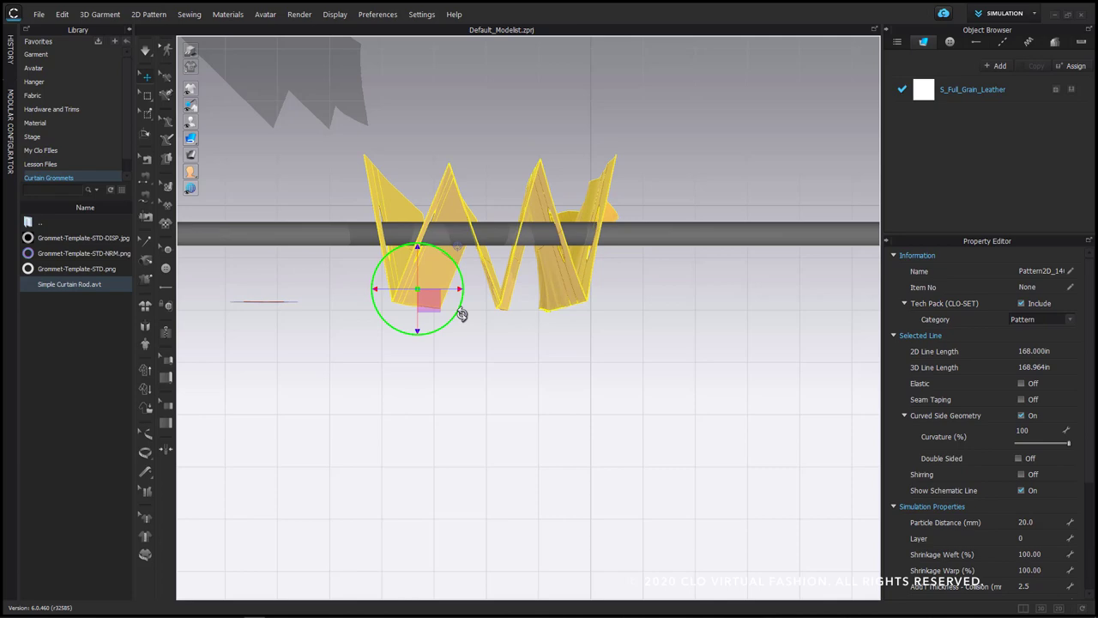
right_drag(546, 370, 666, 360)
right_click(663, 352)
click(662, 304)
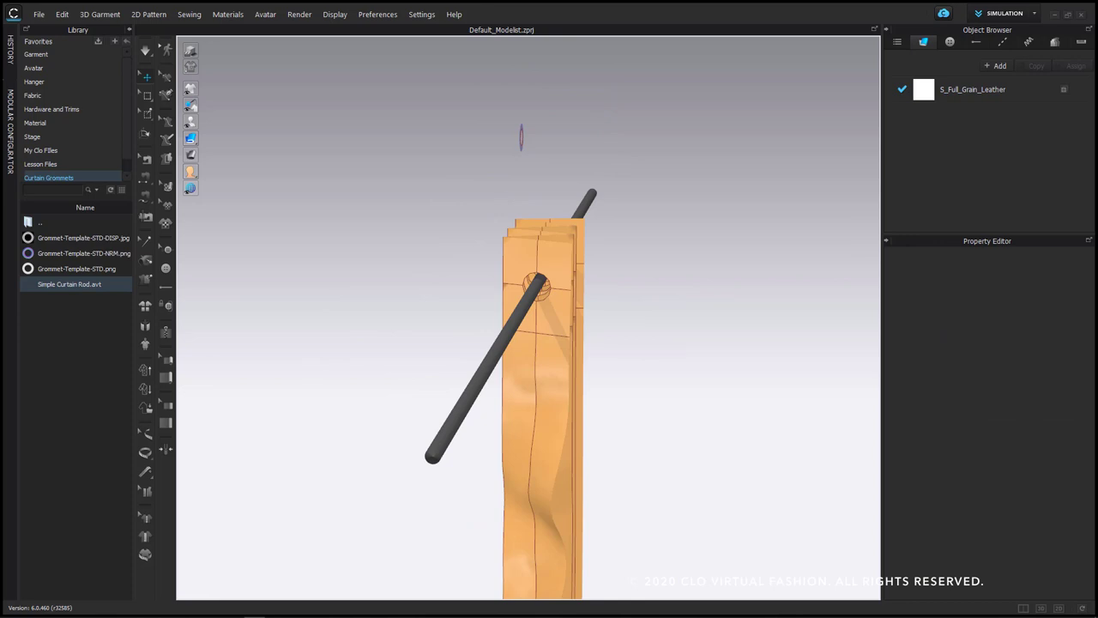
right_drag(745, 255, 649, 252)
mouse_move(695, 198)
right_down()
mouse_move(668, 180)
mouse_move(693, 194)
right_up()
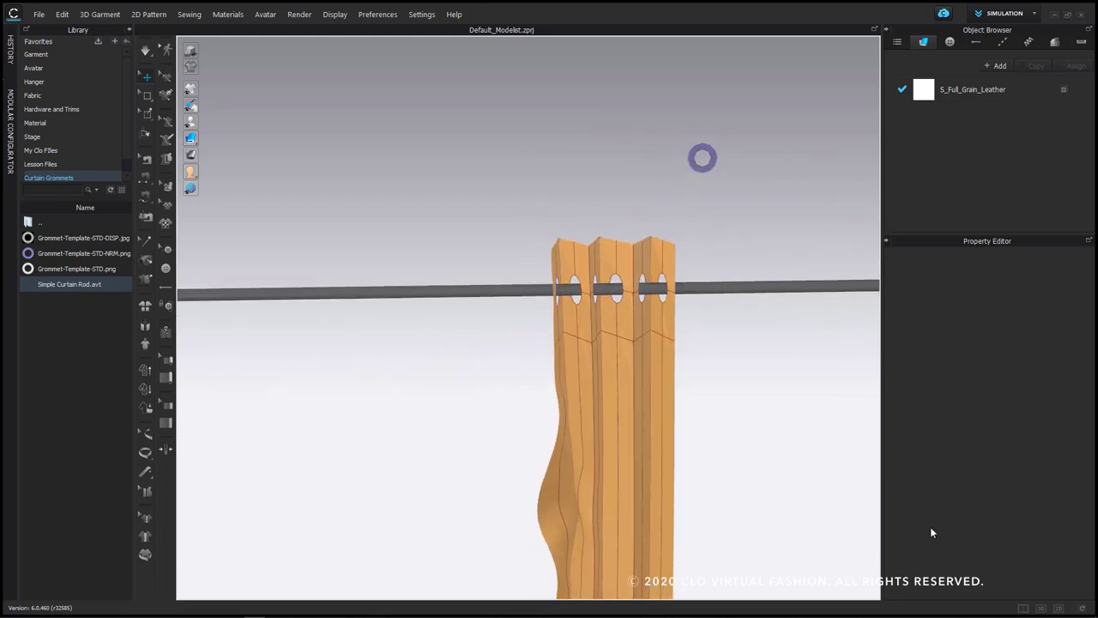
Restore the split 3D and 2D view, widen the 3D window and move the grommet ring sideways above the curtain's end fold
click(1021, 609)
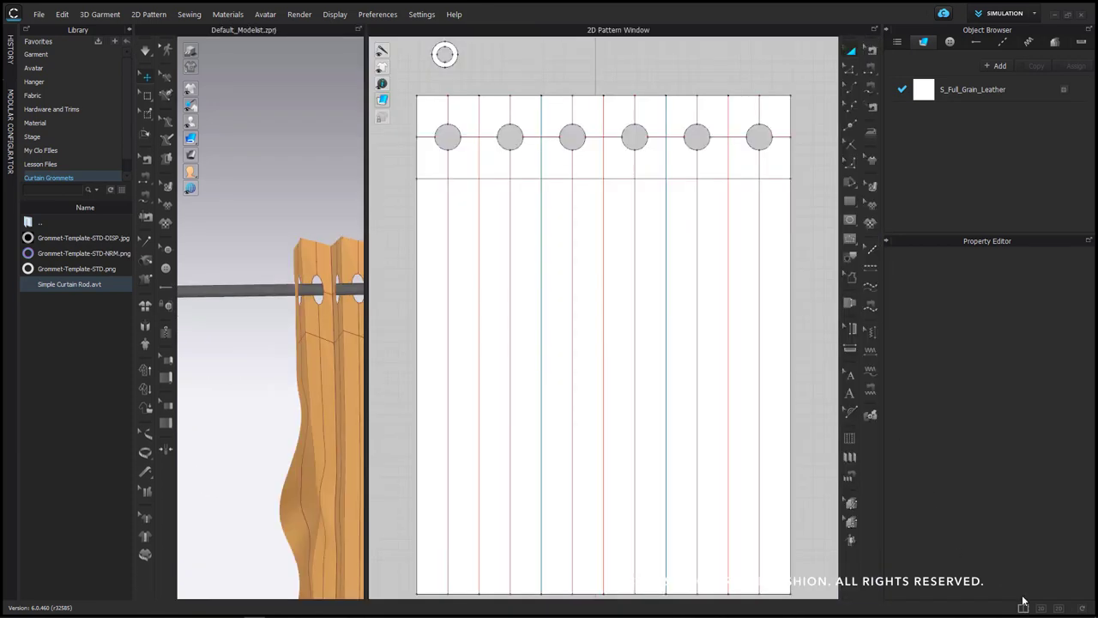
right_drag(552, 238, 664, 387)
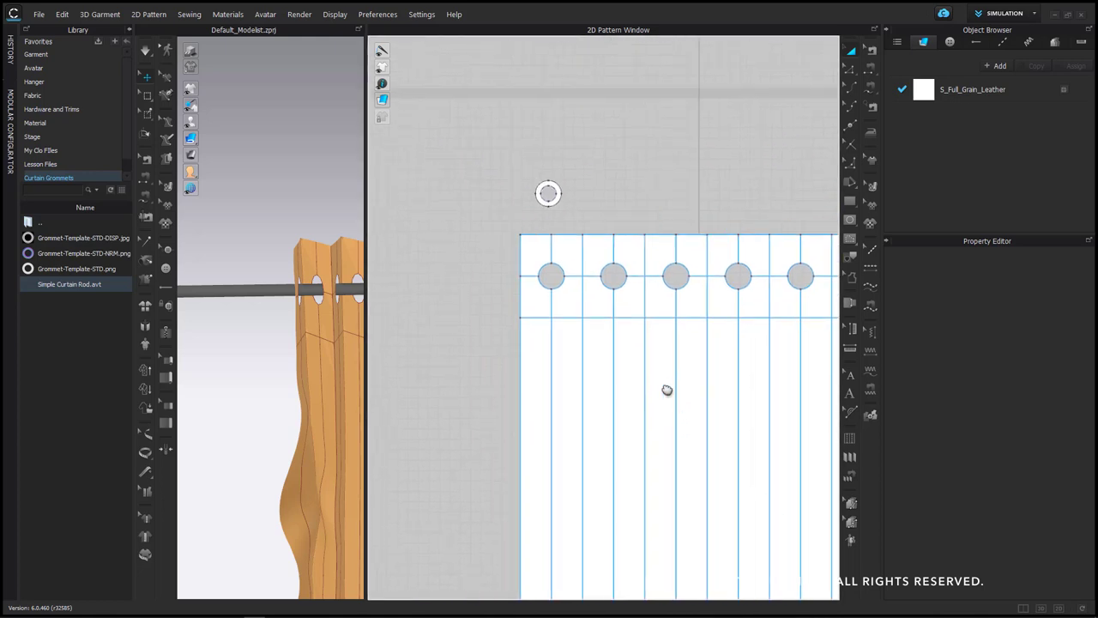
click(552, 196)
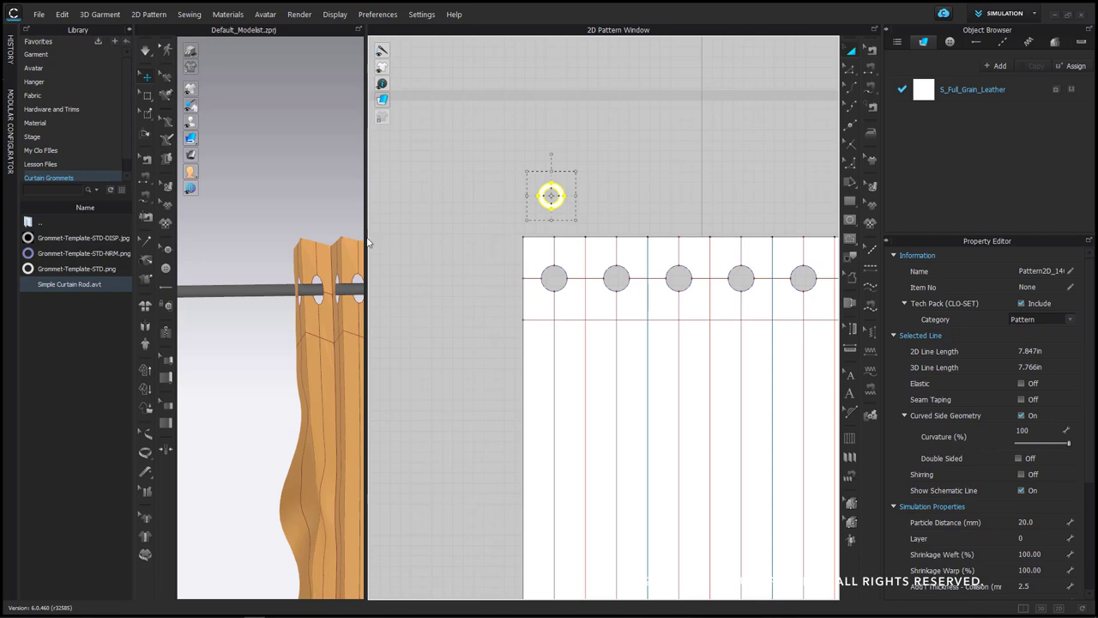
drag(366, 236, 460, 237)
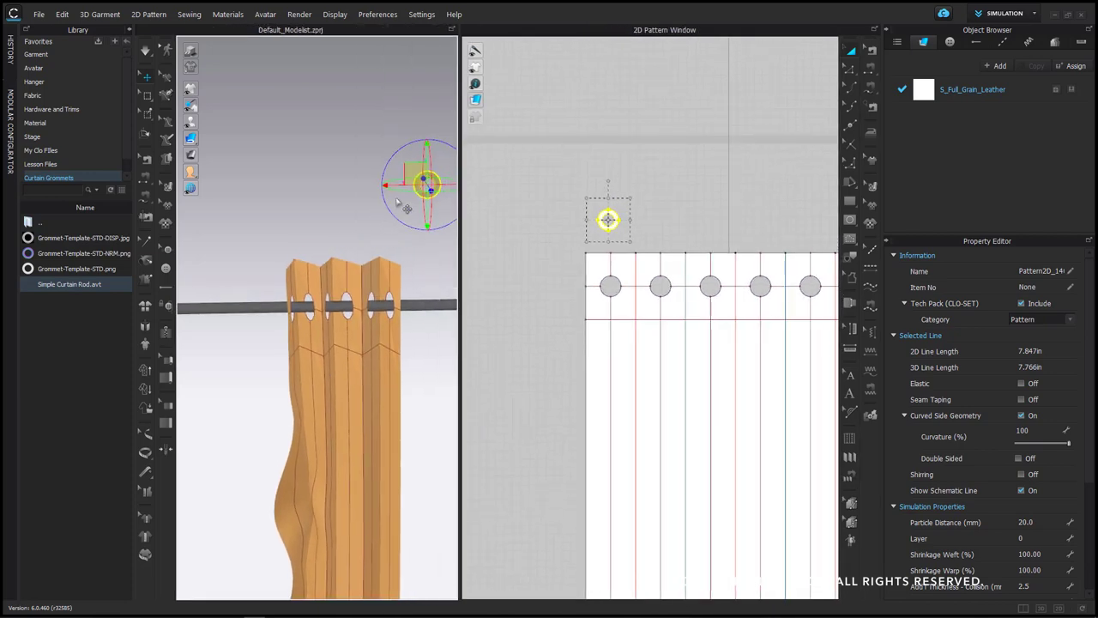
drag(394, 181, 262, 184)
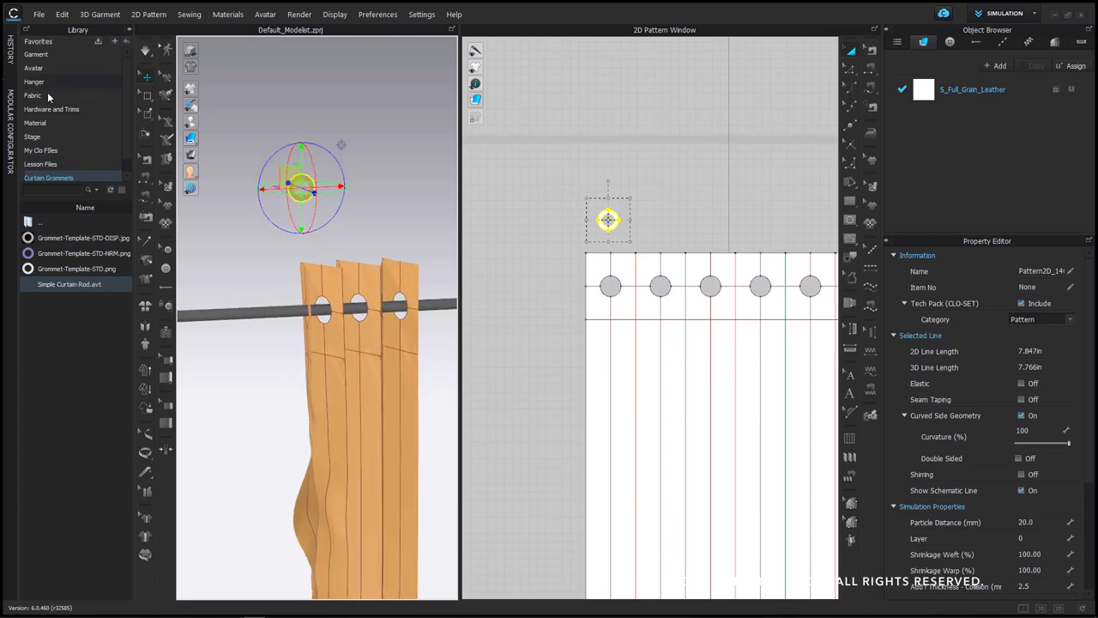
Reactivate the grommet ring pattern in the 3D window
scroll(296, 174, down, 3)
middle_drag(294, 115, 320, 225)
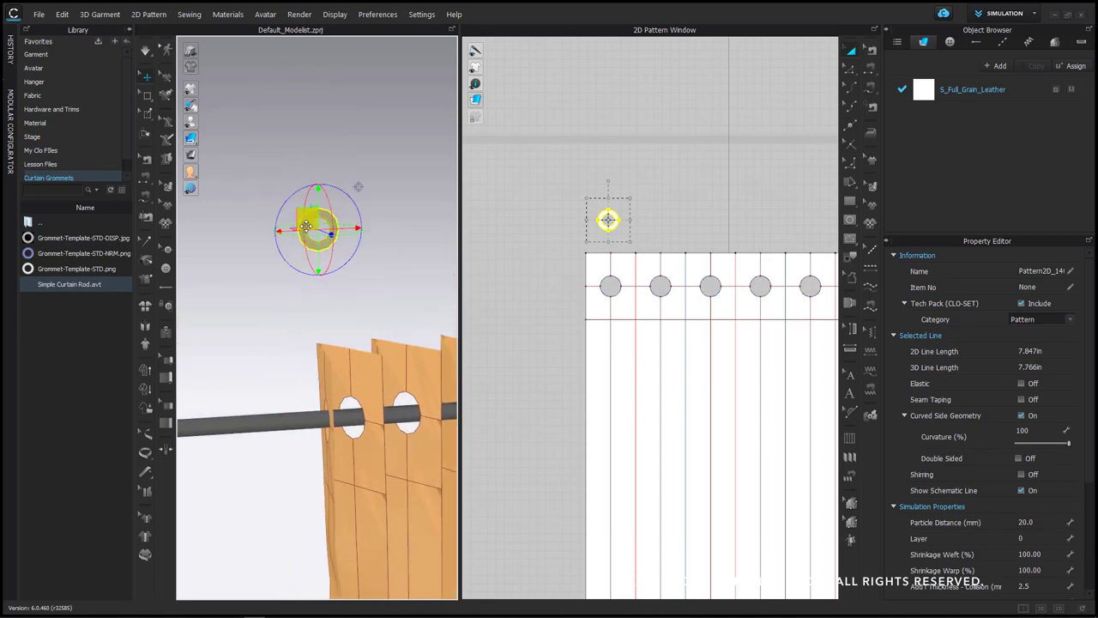
right_click(306, 225)
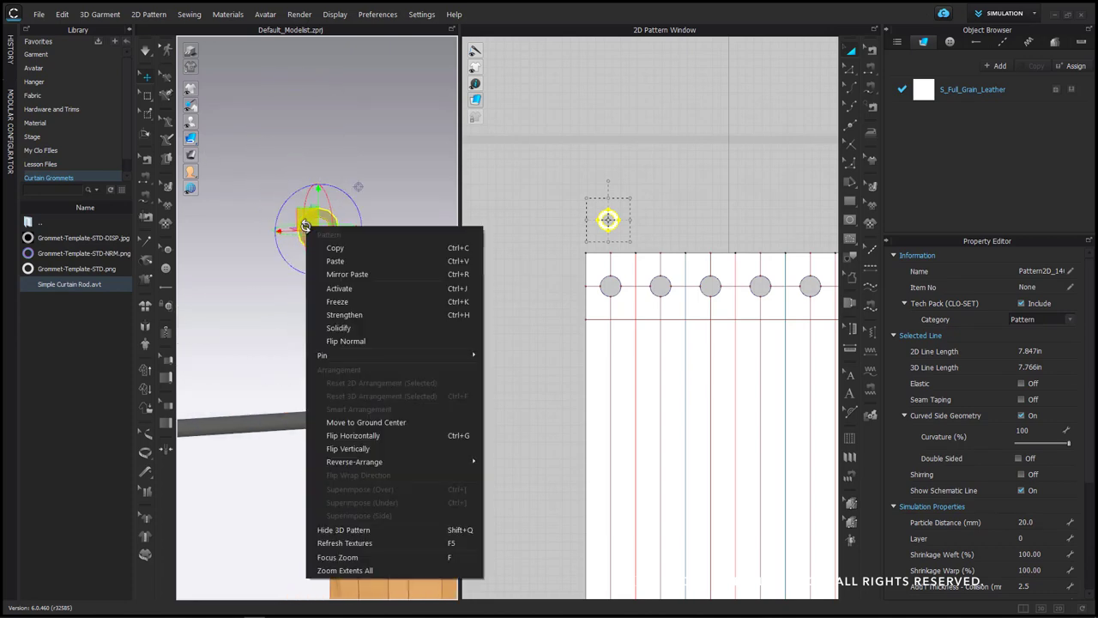
click(372, 300)
Add Grommet-Template-STD.png as a graphic on the grommet ring pattern, 2.5 in wide and 2.5 in high
scroll(580, 245, up, 3)
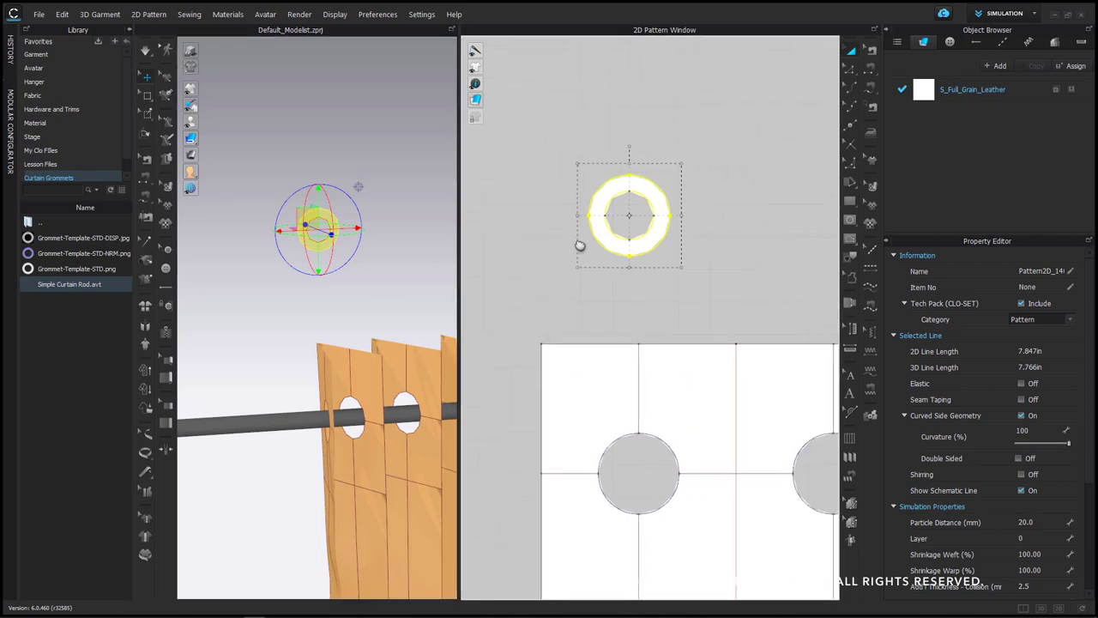
scroll(581, 246, up, 2)
mouse_move(637, 295)
middle_down()
mouse_move(558, 256)
mouse_move(654, 298)
middle_up()
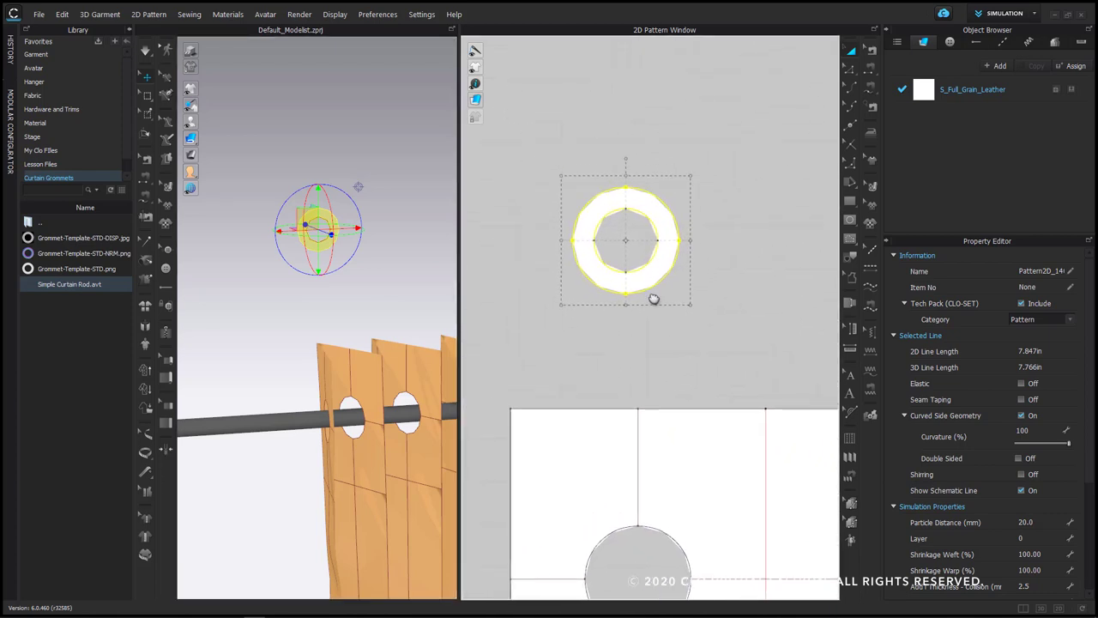
scroll(654, 299, up, 2)
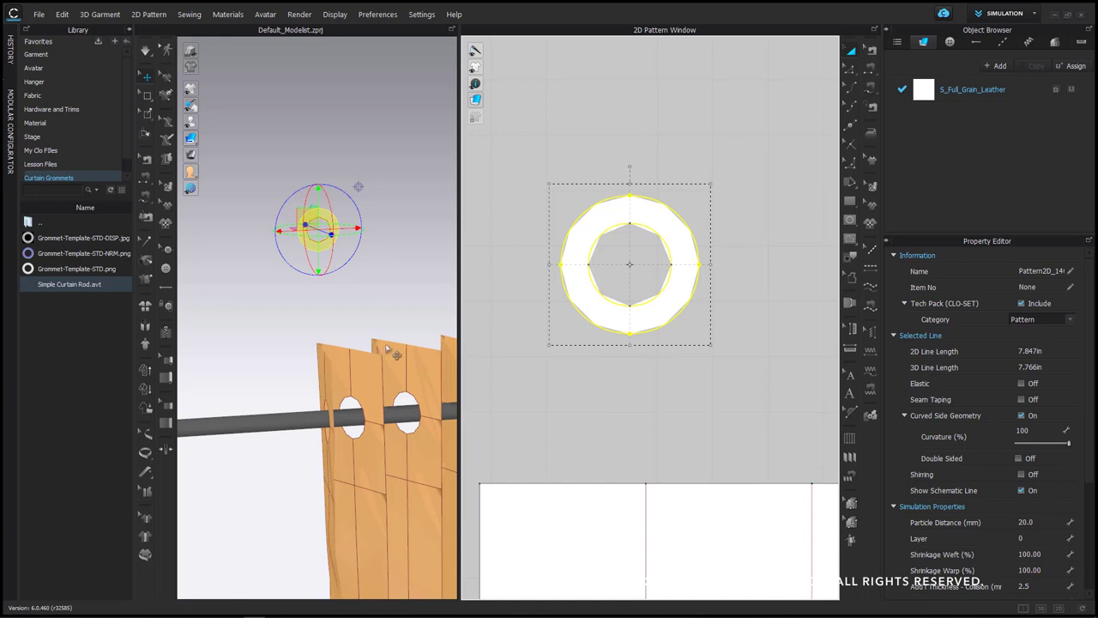
mouse_move(59, 241)
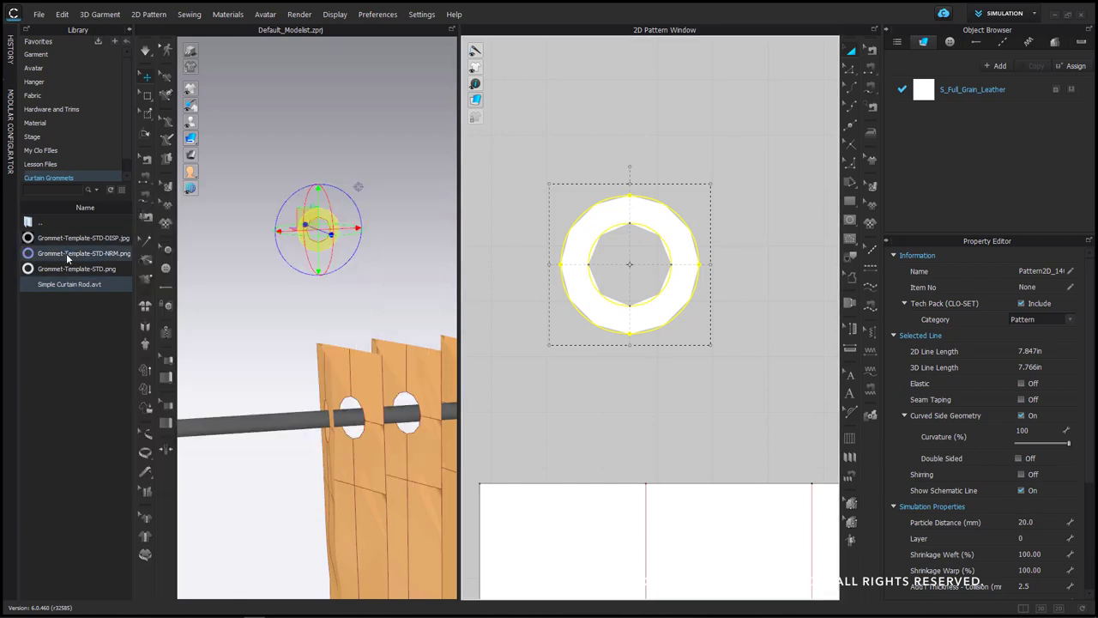
mouse_move(66, 273)
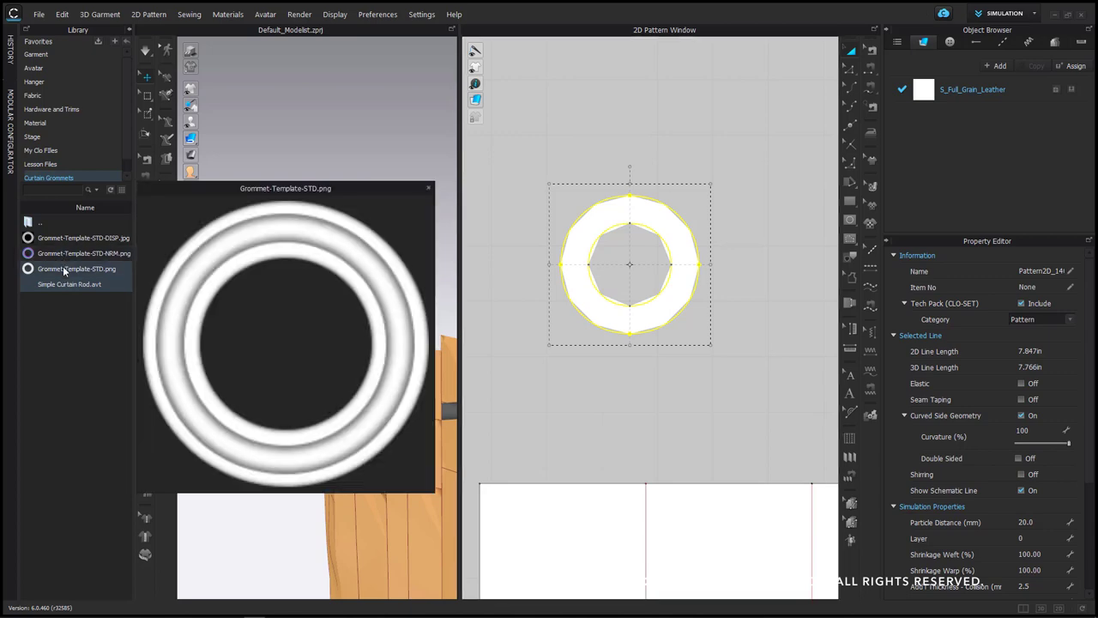
right_click(55, 266)
click(79, 279)
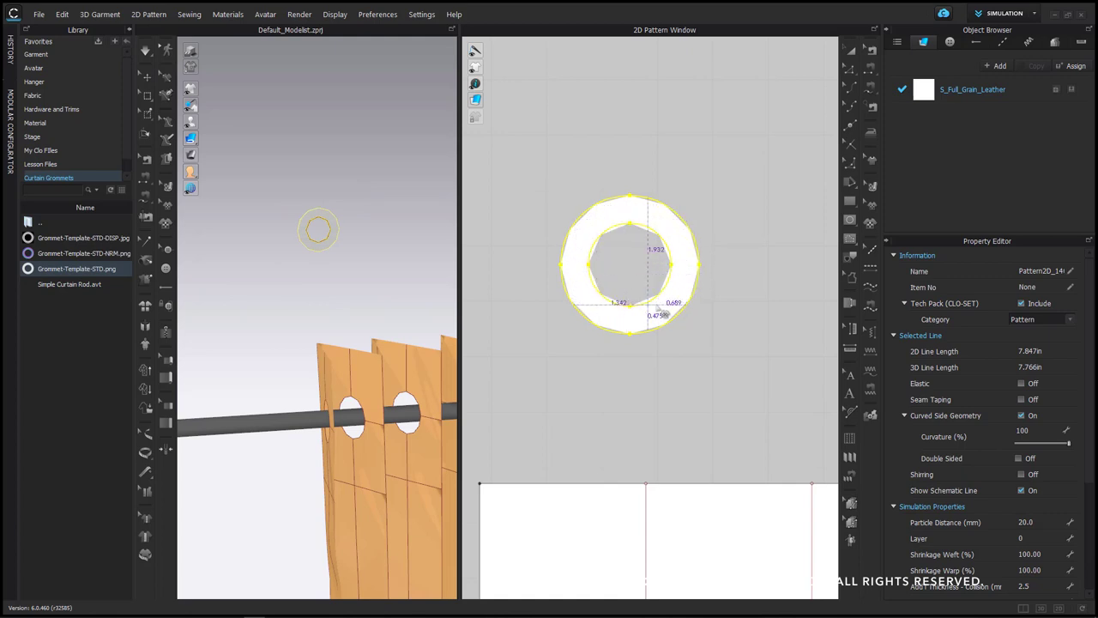
click(692, 273)
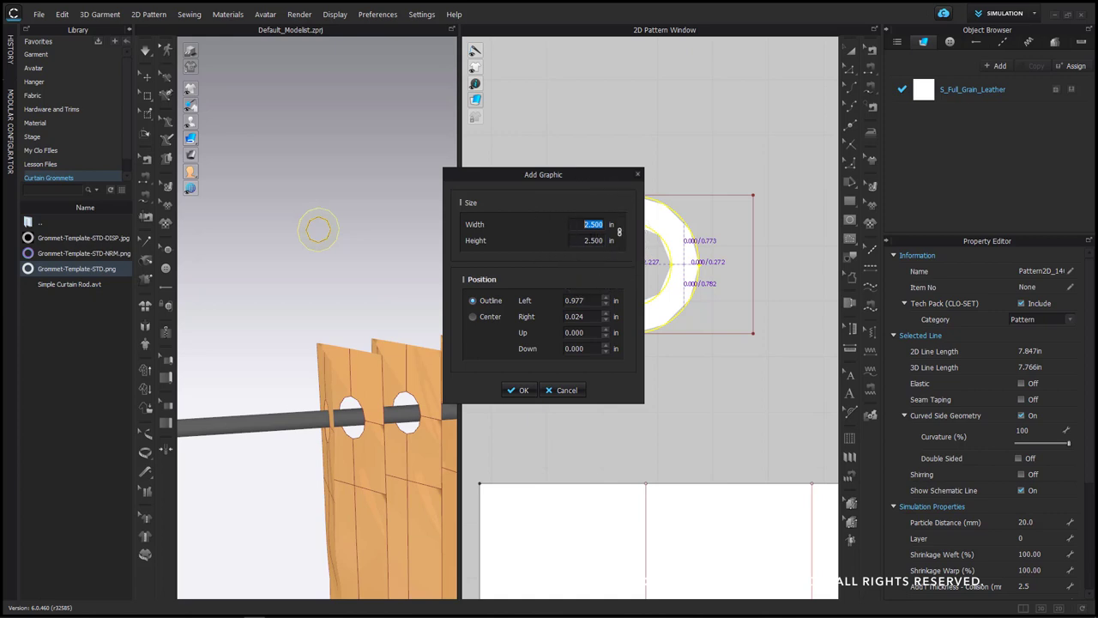
click(515, 397)
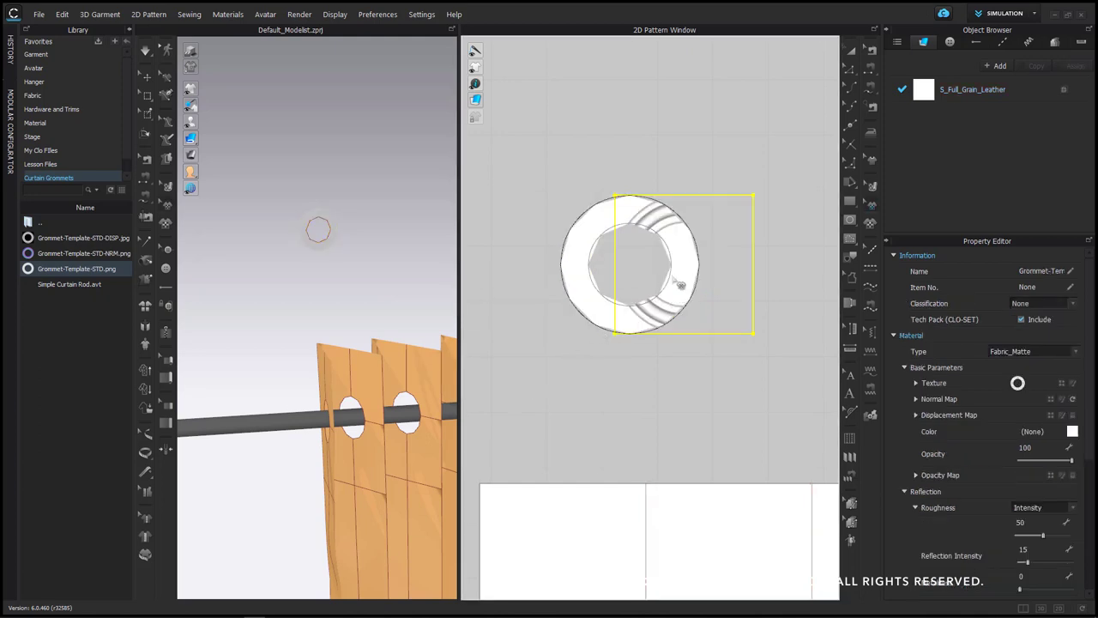
Move the grommet graphic sideways in the 2D window so that it is centred on the ring pattern
drag(680, 284, 639, 284)
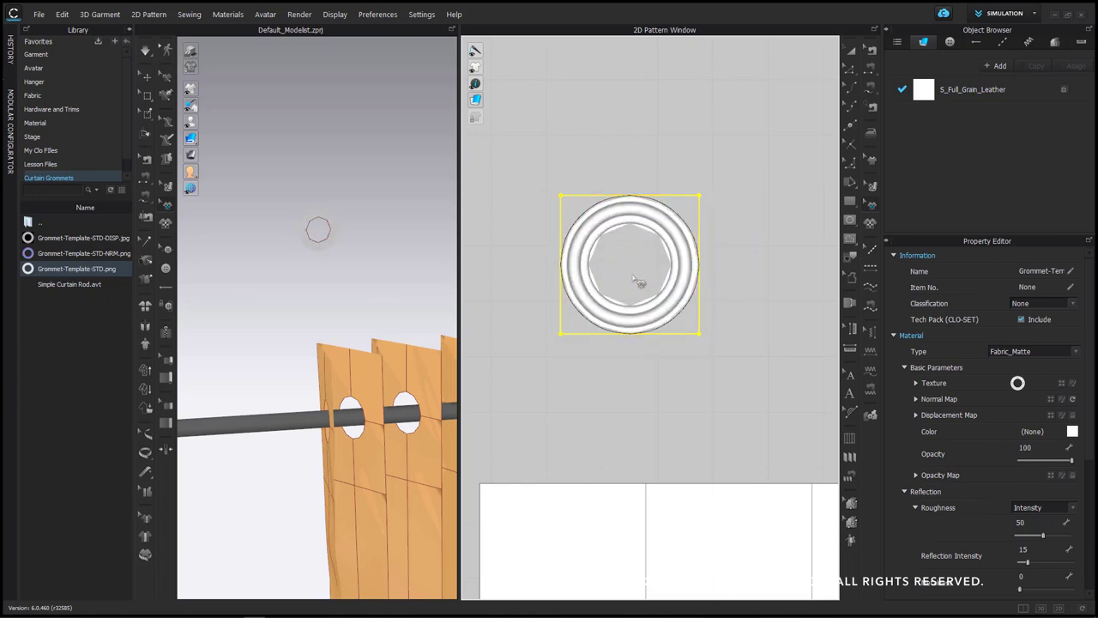
scroll(639, 281, up, 4)
scroll(639, 281, down, 1)
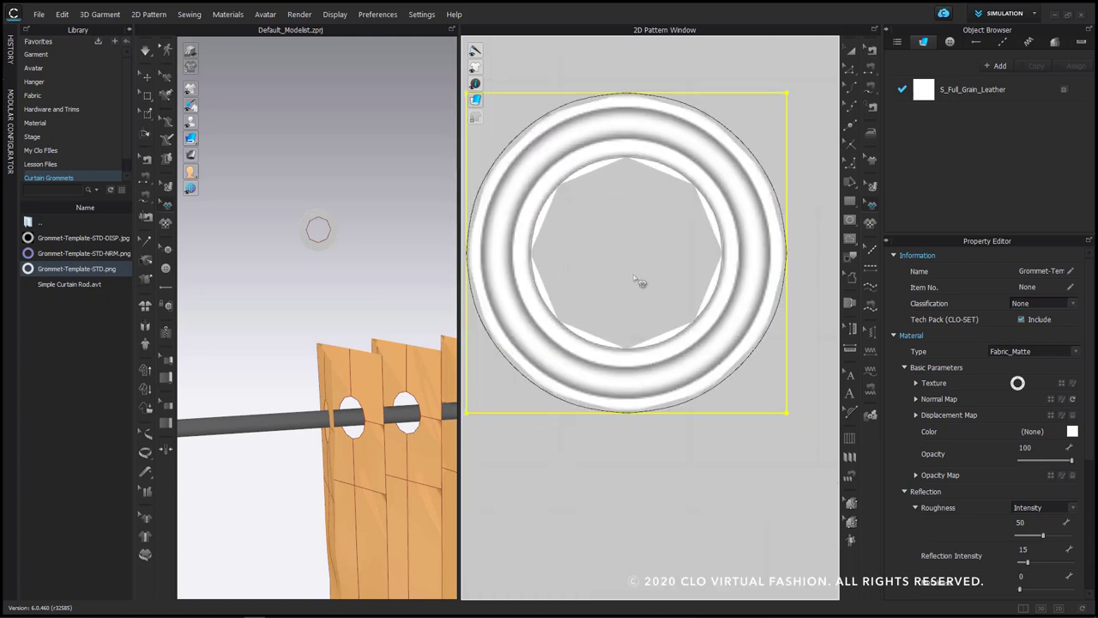
scroll(639, 282, down, 1)
key(ctrl)
key(ctrl)
key(ctrl)
key(ctrl)
key(ctrl)
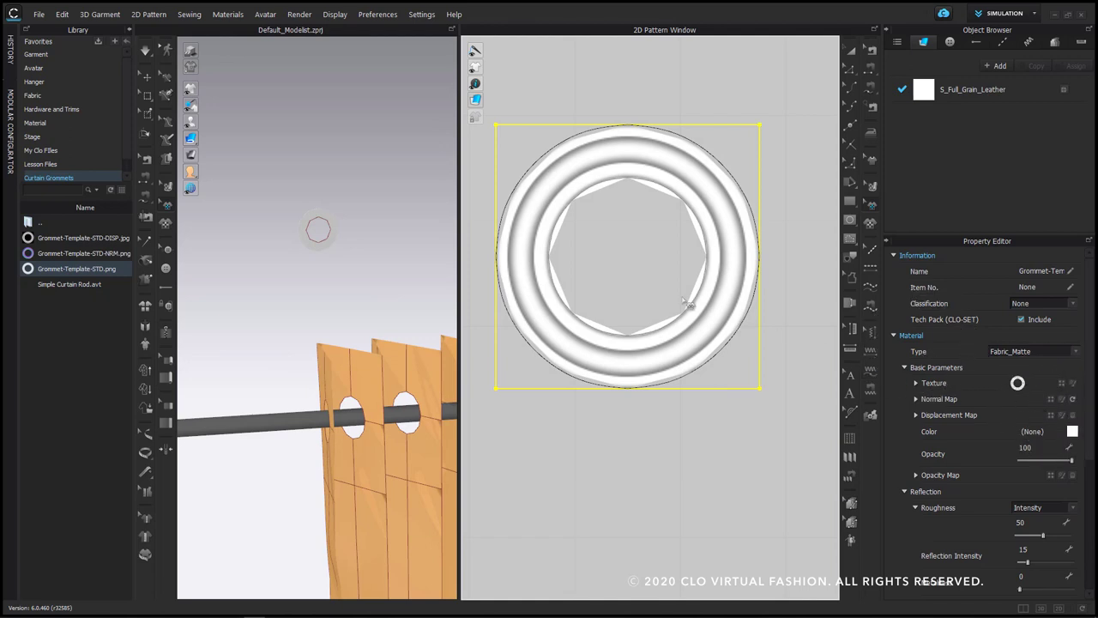
Assign Grommet-Template-STD-NRM.png as the graphic's normal map and Grommet-Template-STD-DISP.jpg as its displacement map, with a displacement amount of 3 mm
drag(28, 253, 1055, 401)
drag(28, 239, 1054, 444)
click(1036, 457)
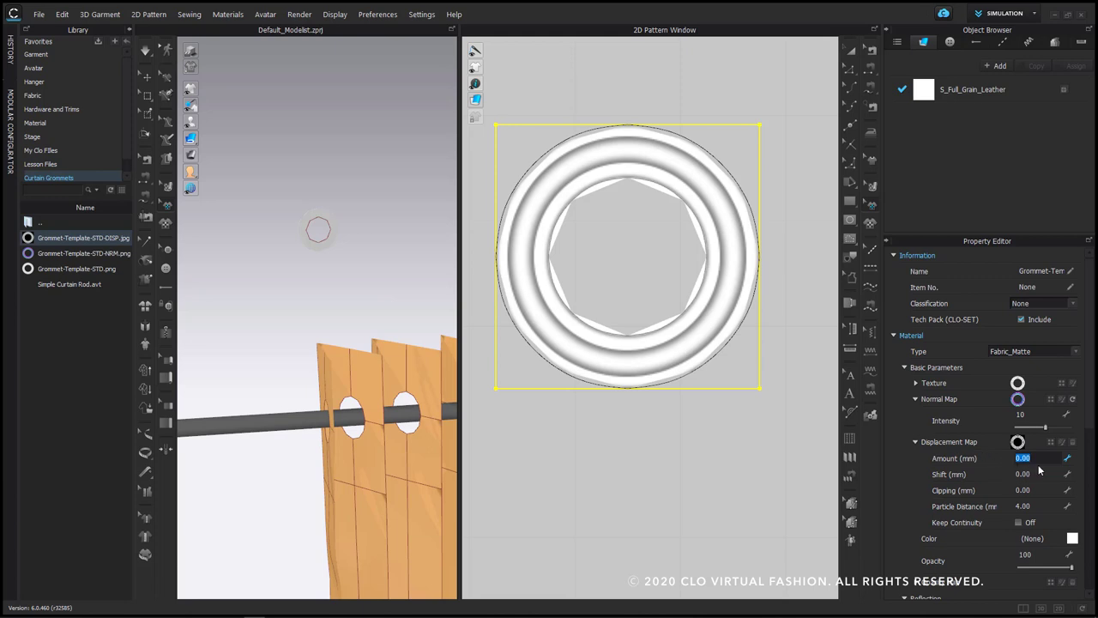
text(3)
key(Return)
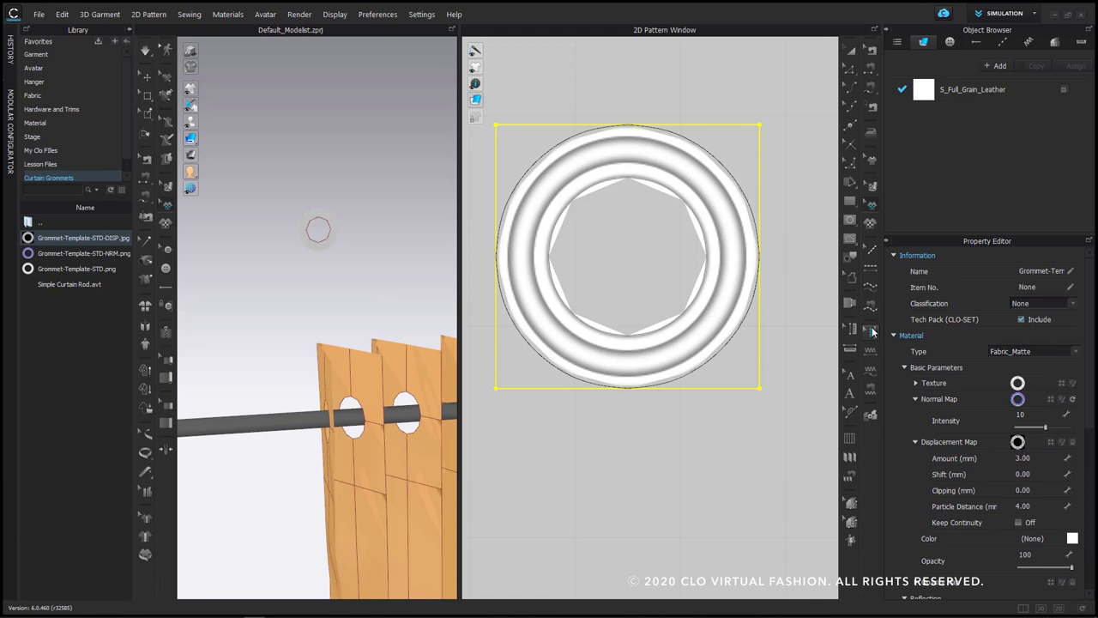
Set the particle distance of the grommet ring pattern to 3 mm and accept the slower simulation
click(852, 54)
click(709, 168)
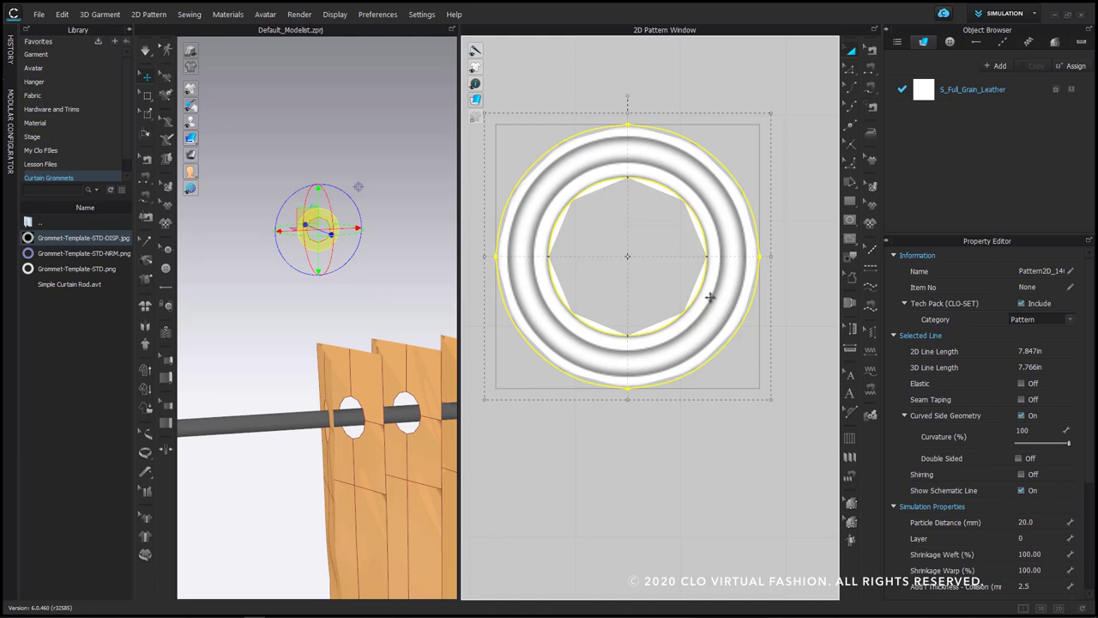
click(1048, 519)
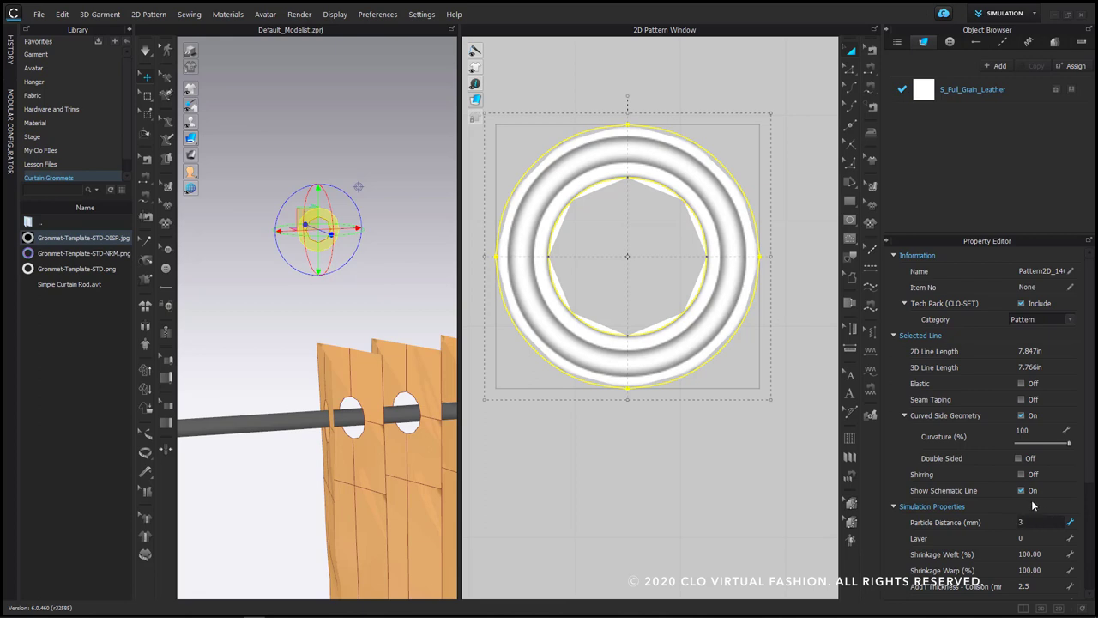
key(Return)
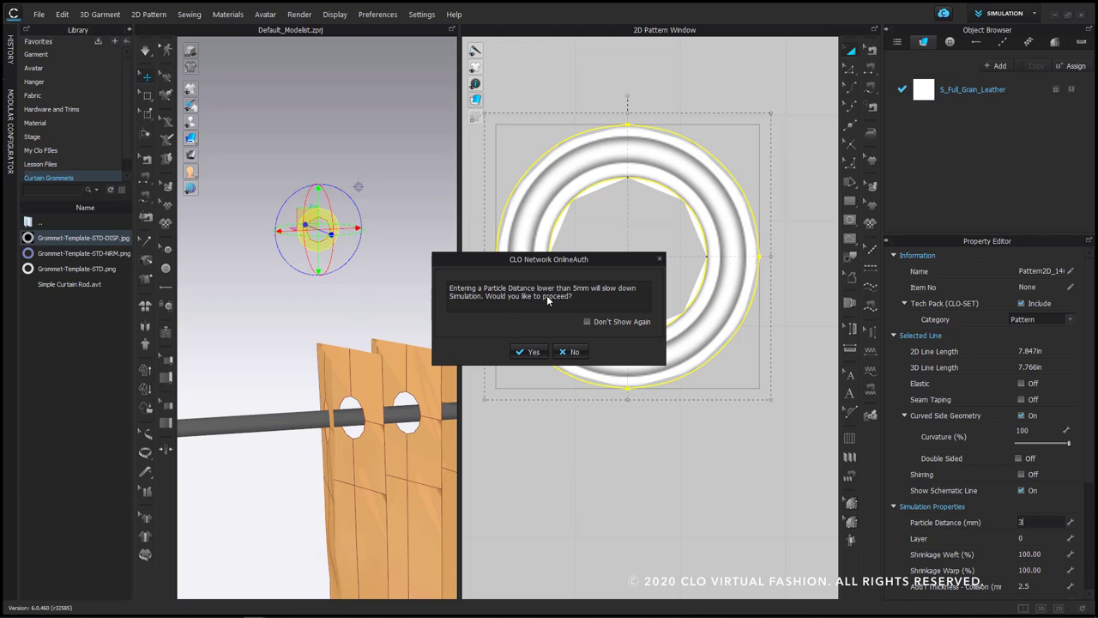
click(532, 352)
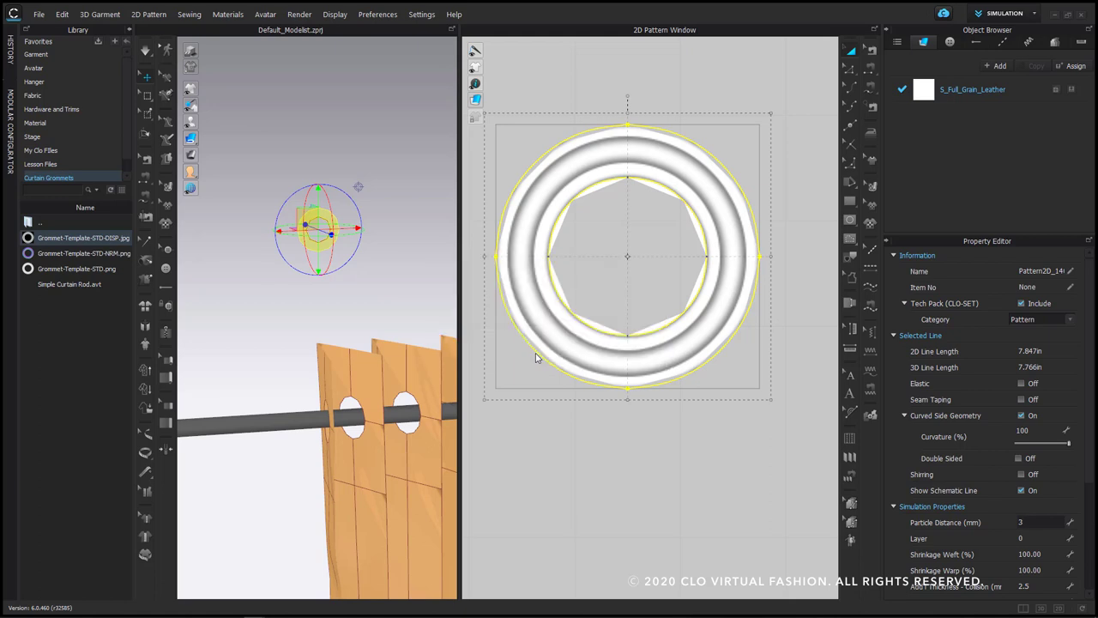
Turn on Elastic for the ring's entire outer outline with a ratio of 100
click(849, 67)
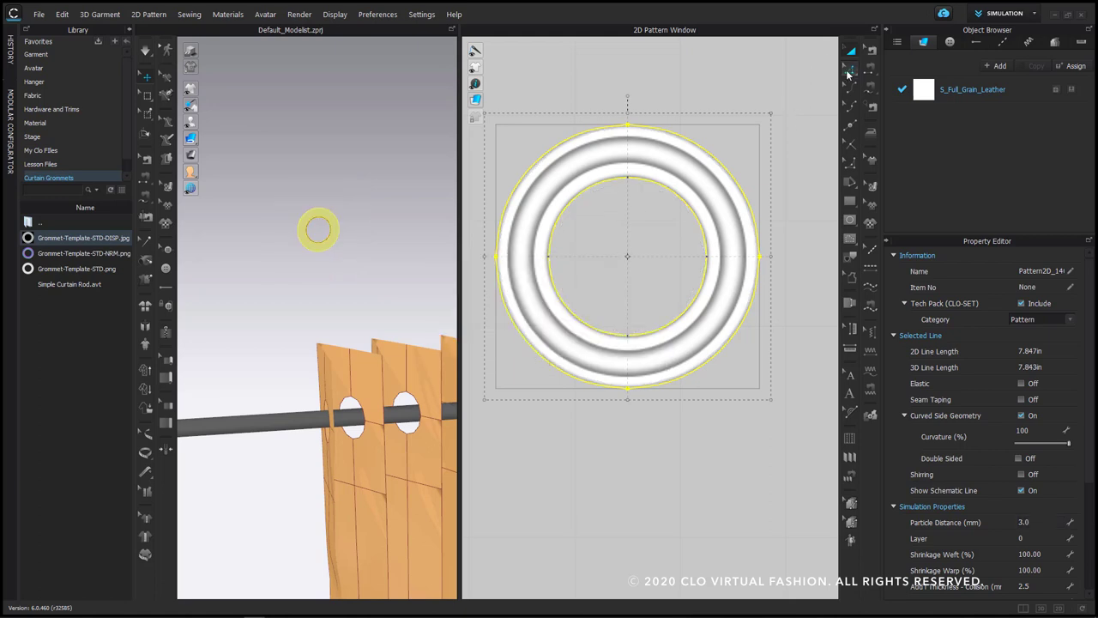
click(736, 178)
double_click(736, 178)
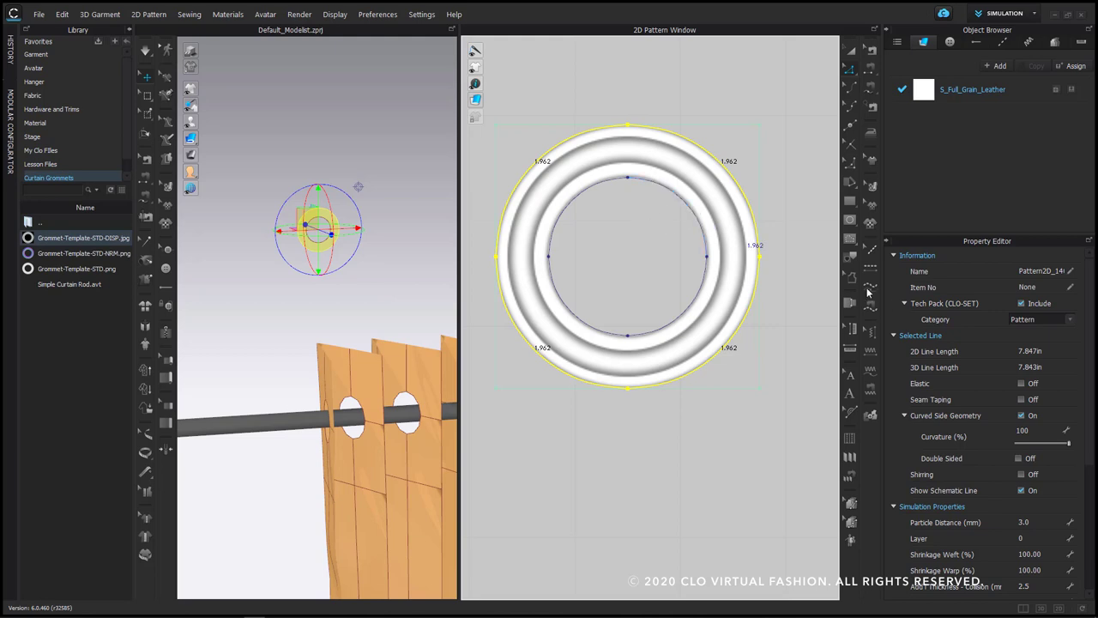
click(1020, 383)
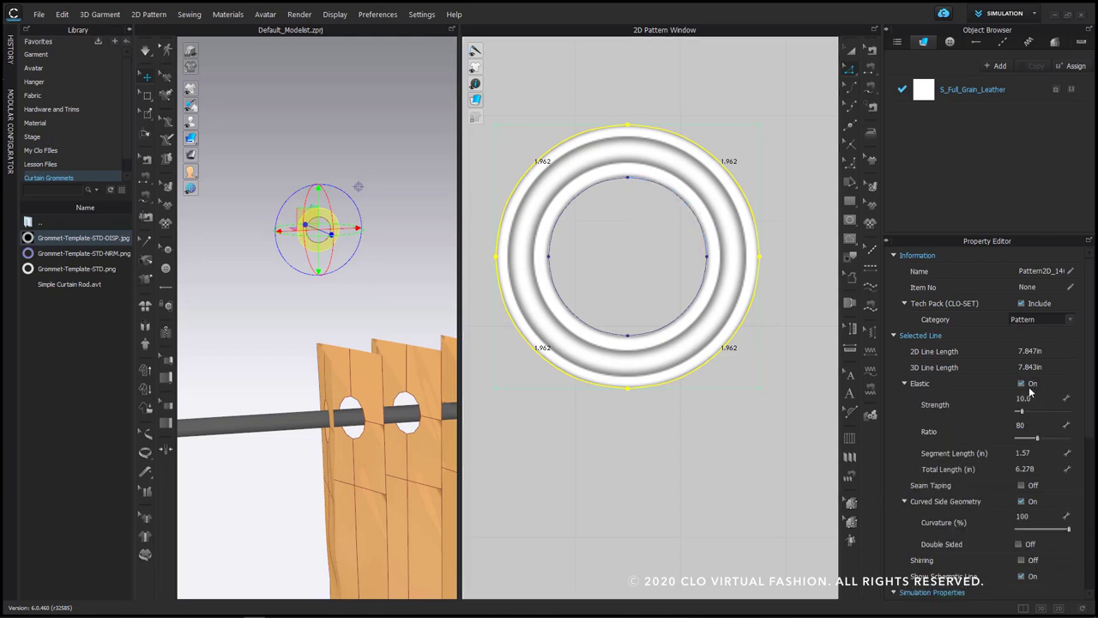
click(1034, 423)
key(Return)
Turn on Elastic for the ring's whole inner circle with a ratio of 100
click(674, 323)
click(680, 330)
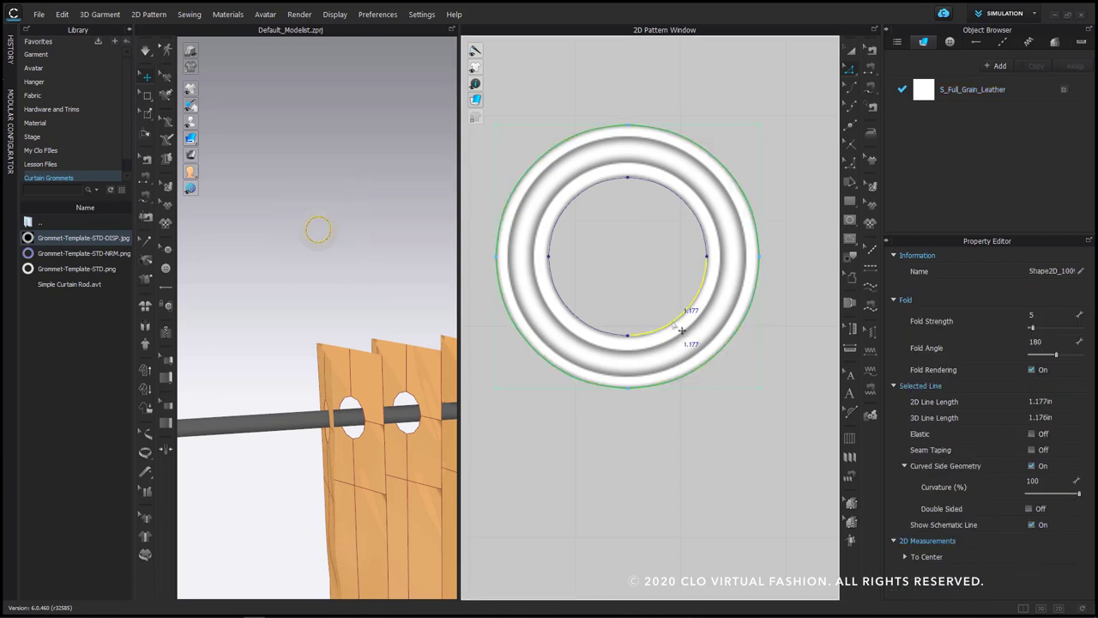
key(ctrl)
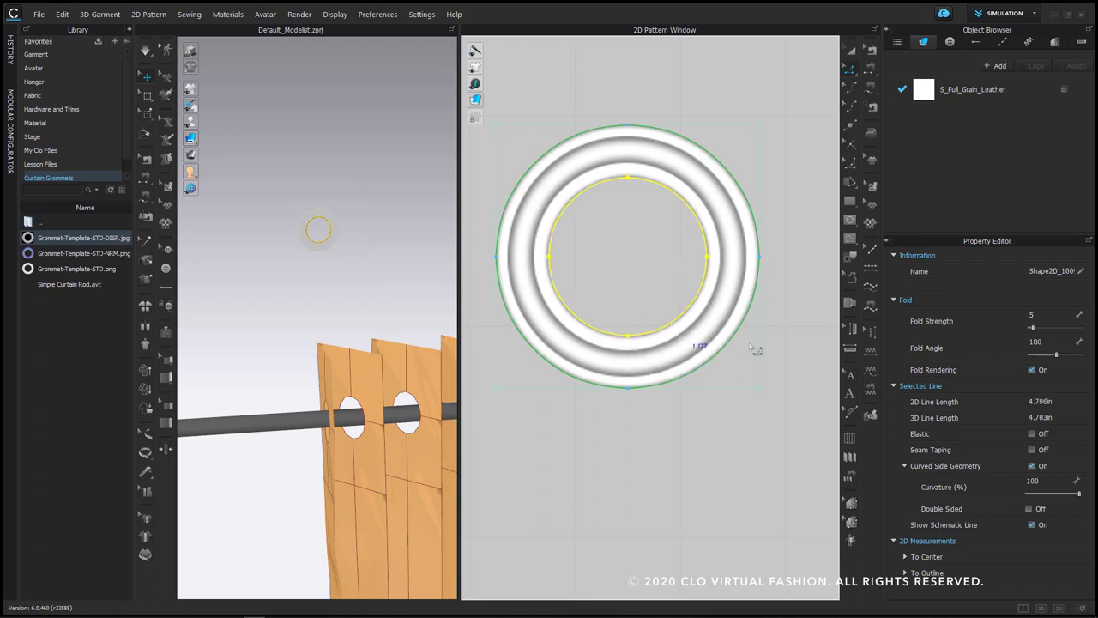
click(1031, 434)
double_click(1033, 476)
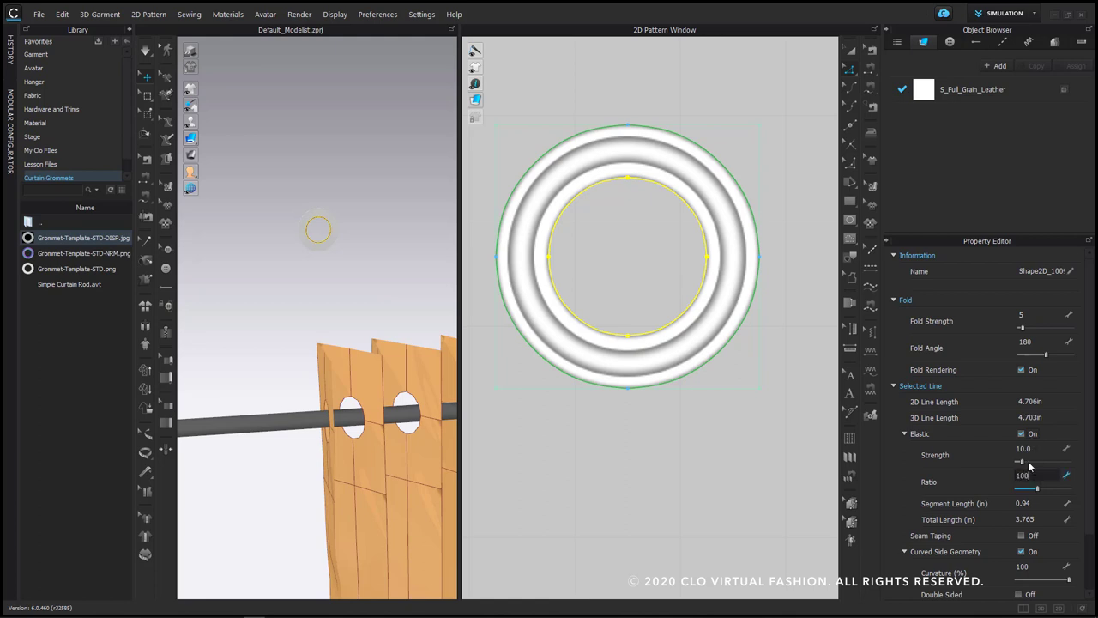
text(100)
key(Return)
scroll(1030, 465, down, 1)
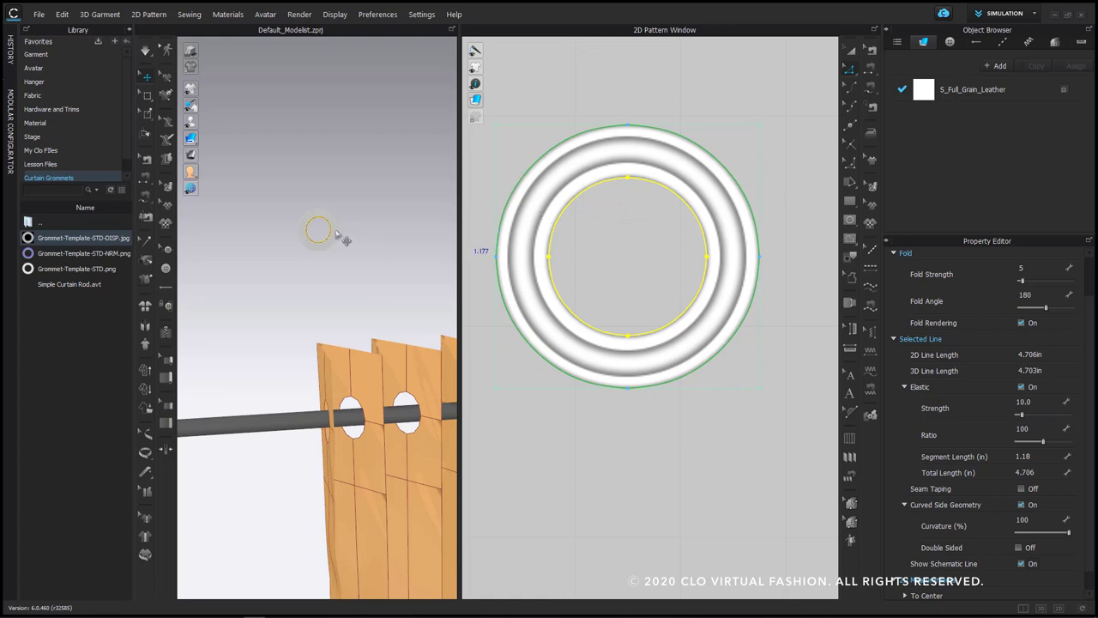
Select the grommet ring and examine both of its sides up close in the 3D window
scroll(343, 237, up, 3)
middle_drag(343, 235, 364, 356)
scroll(364, 356, up, 5)
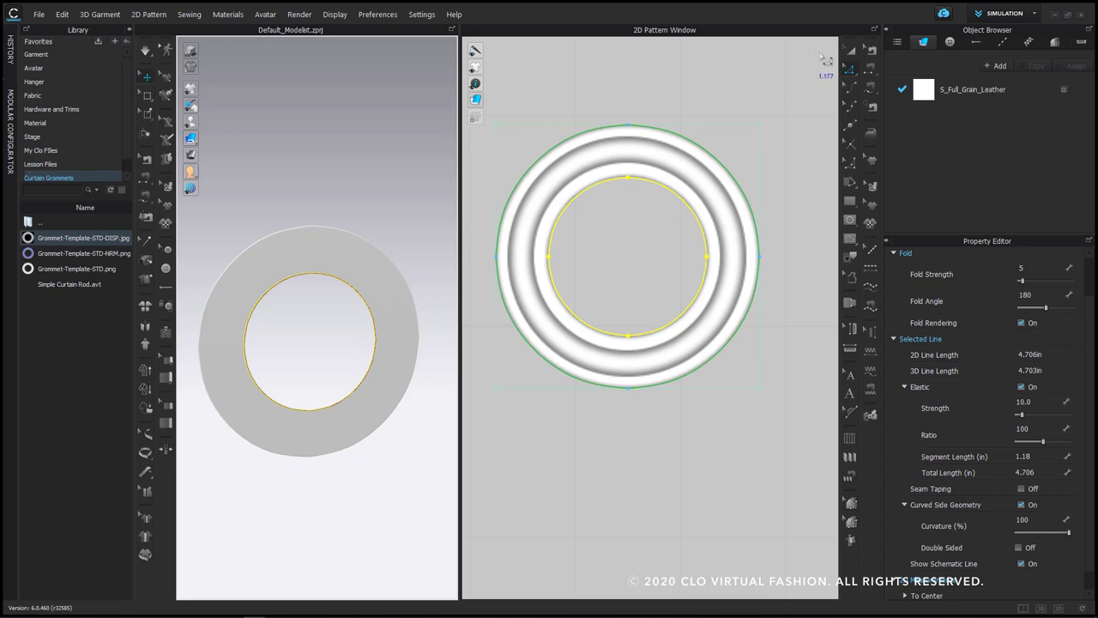
click(845, 51)
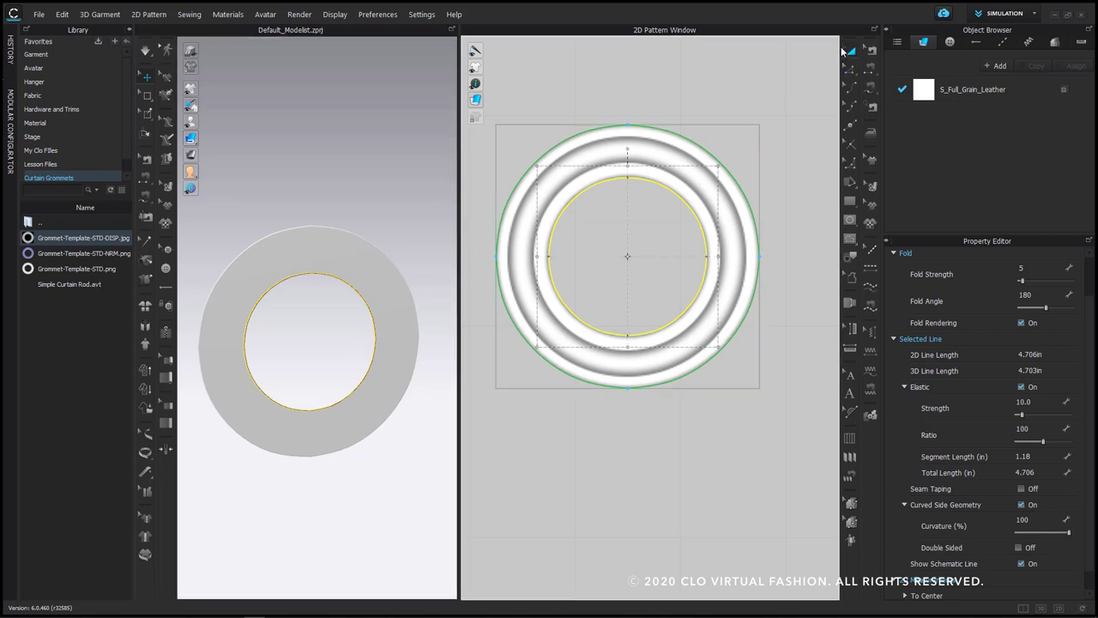
click(337, 263)
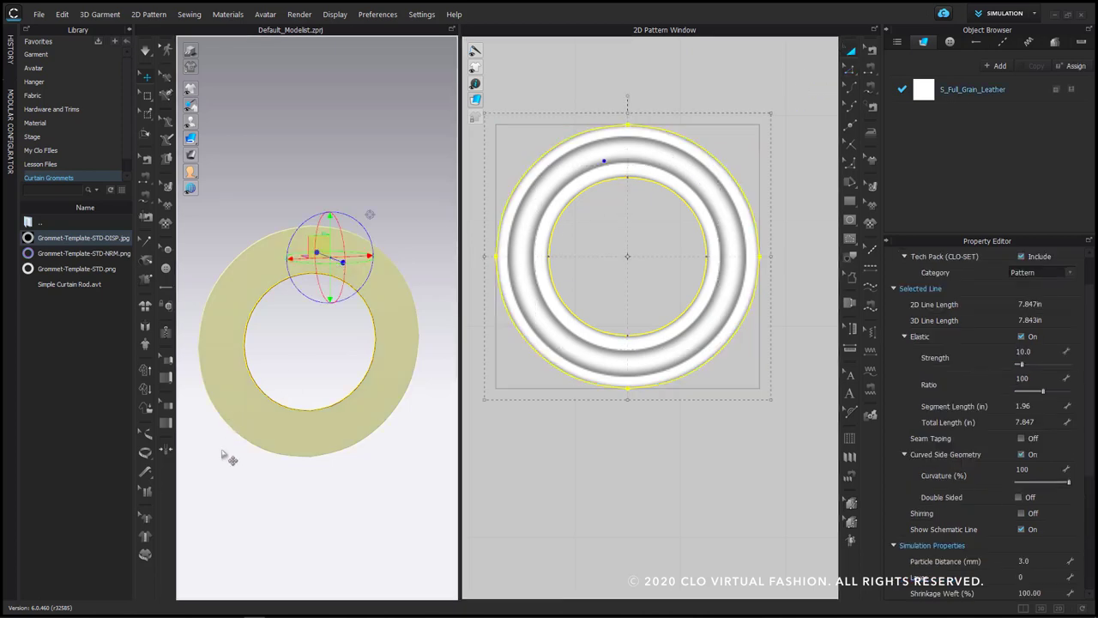
right_drag(226, 448, 429, 454)
middle_drag(429, 456, 365, 424)
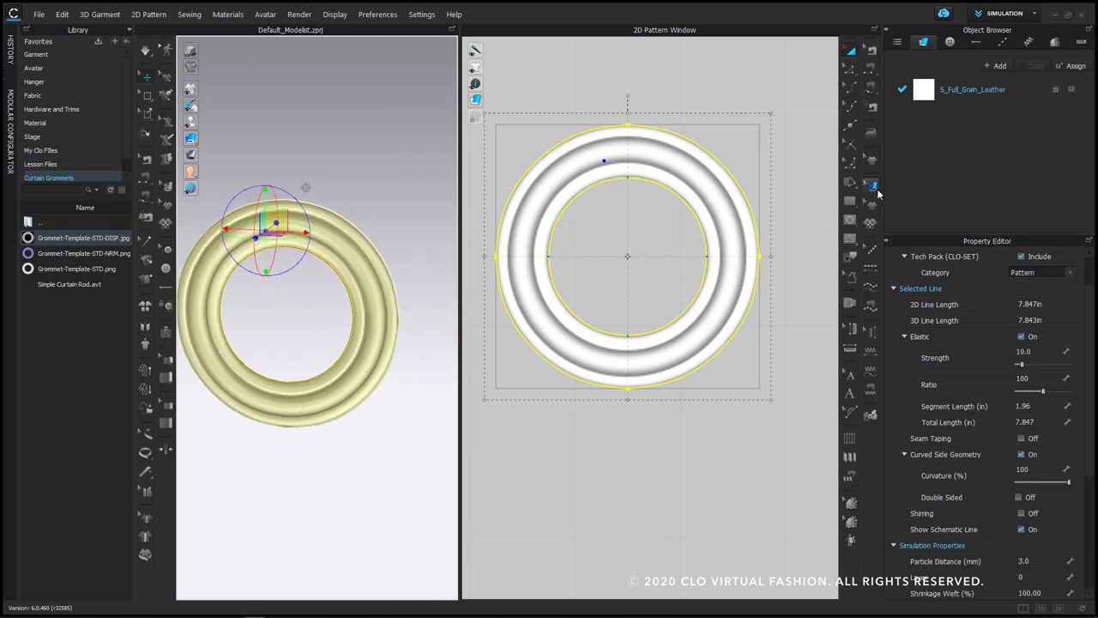
Set the face of the grommet graphic to Both and check the ring's other side in 3D
click(873, 209)
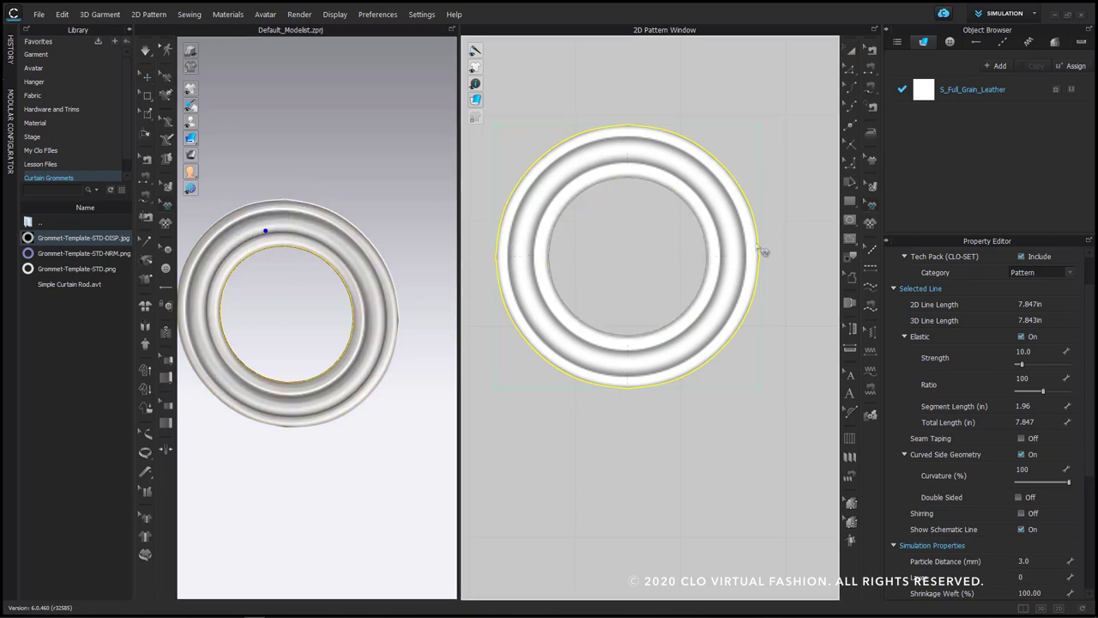
click(730, 288)
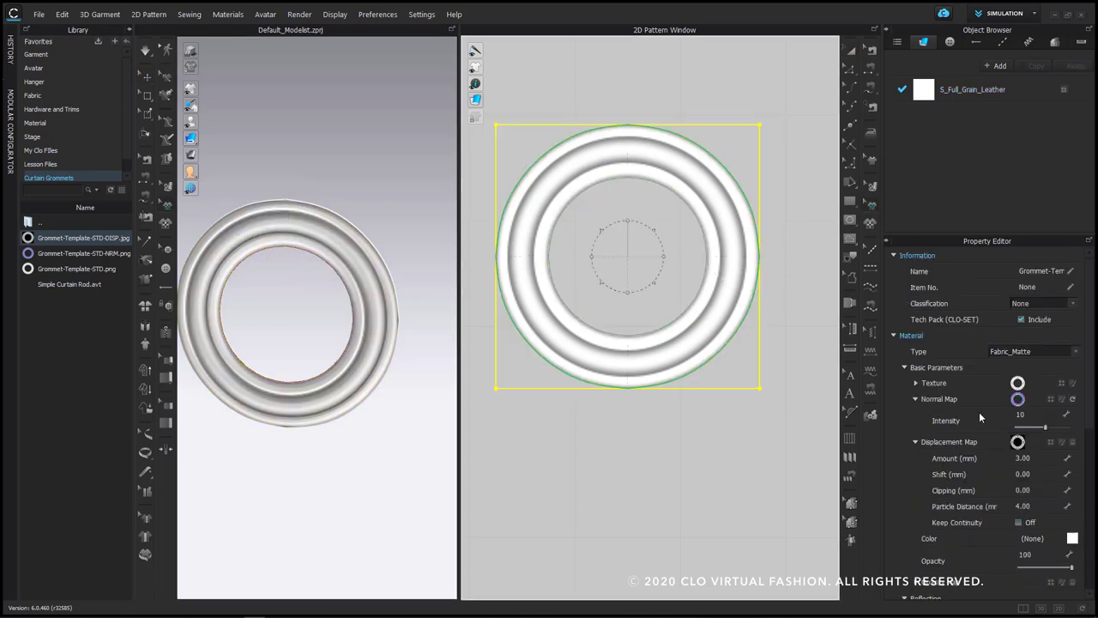
scroll(979, 412, down, 5)
click(1039, 467)
click(1038, 467)
click(1038, 468)
click(1038, 468)
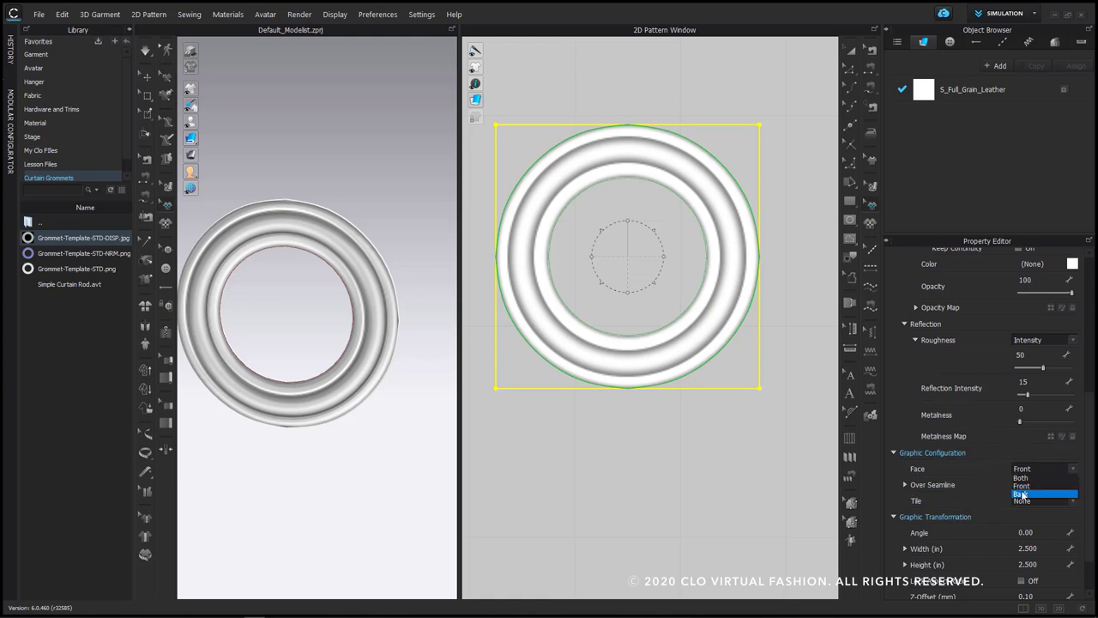
click(1034, 478)
mouse_move(426, 429)
right_down()
mouse_move(252, 441)
mouse_move(404, 436)
mouse_move(261, 432)
mouse_move(410, 430)
right_up()
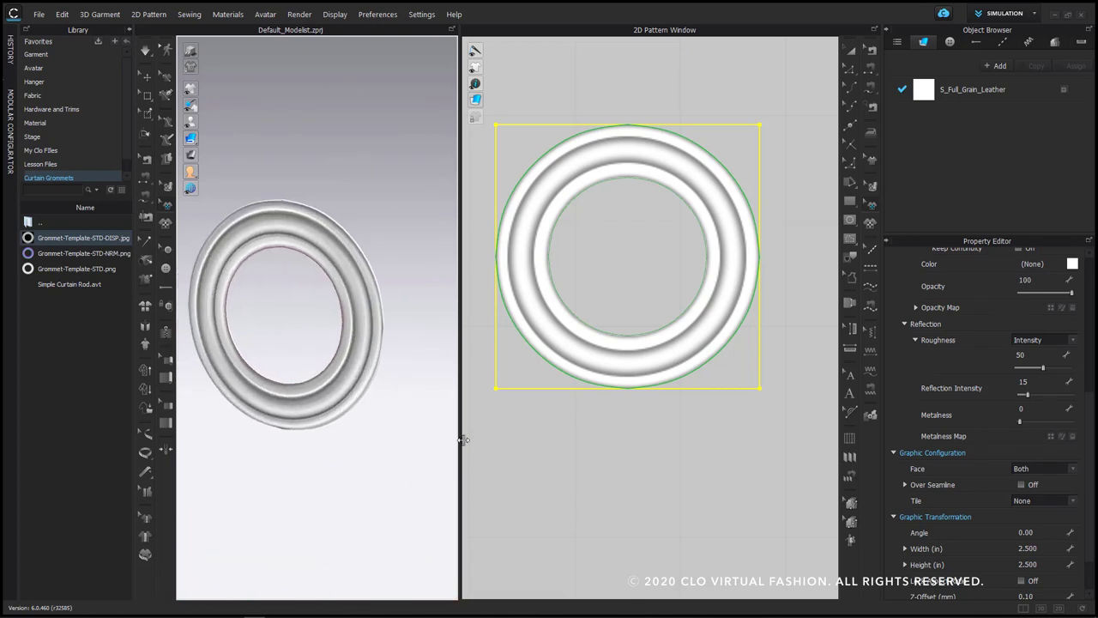
Change the material type of the grommet graphic to Metal
scroll(1001, 421, up, 5)
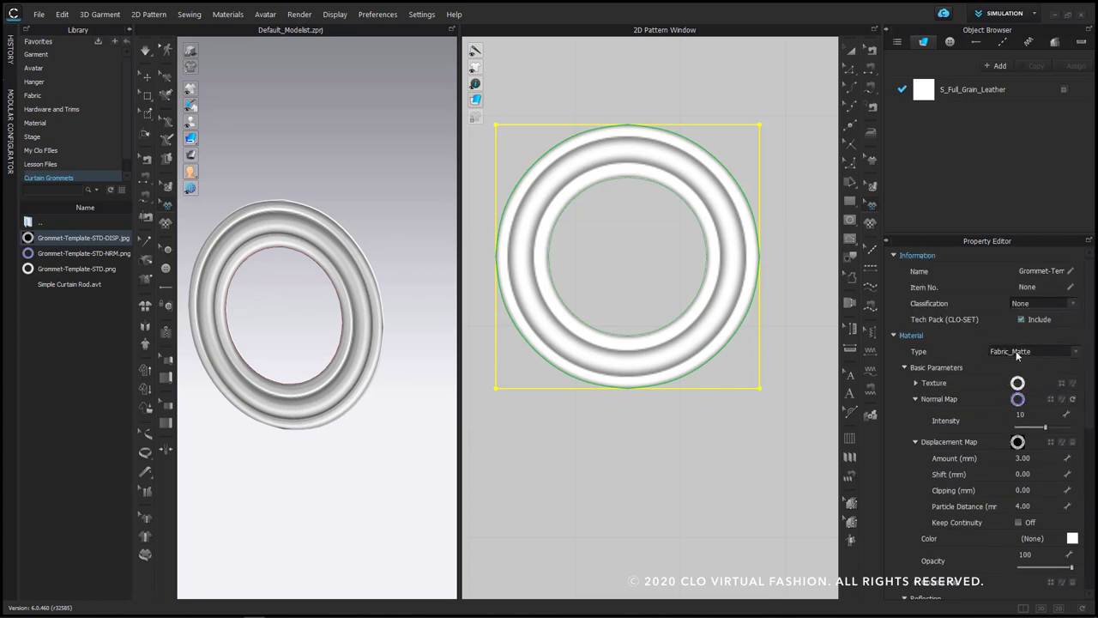
click(1017, 353)
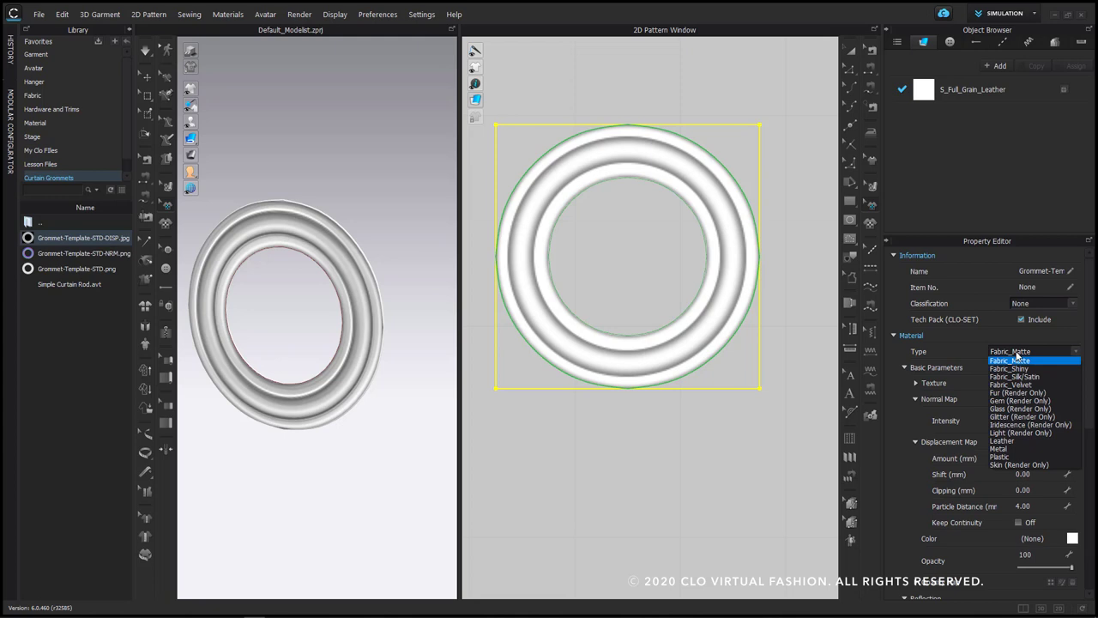
click(1017, 447)
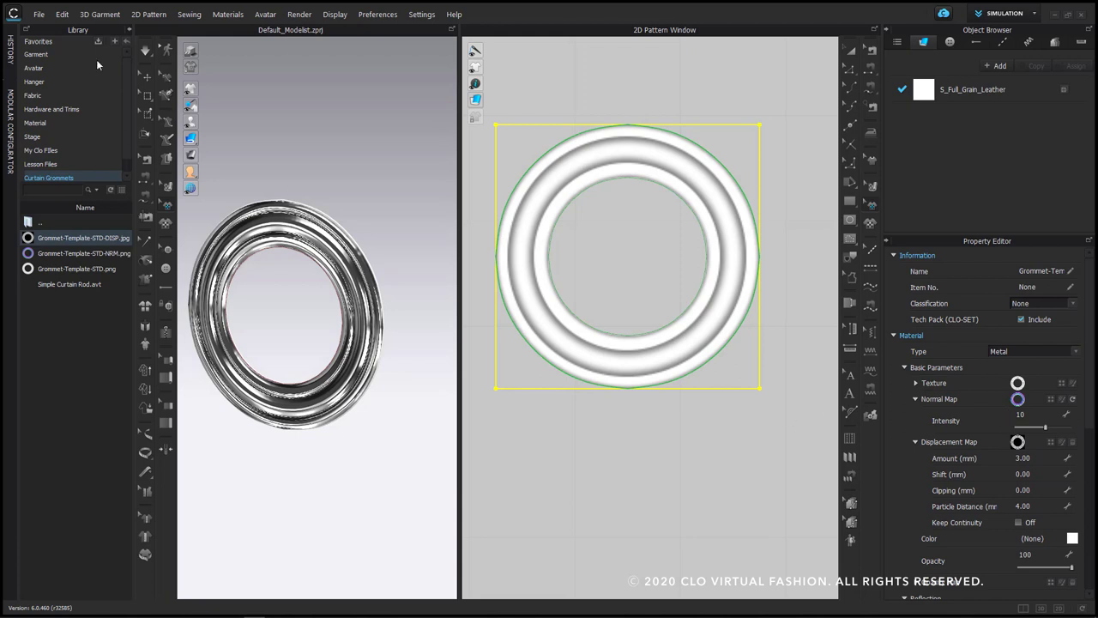
Add the Trim_Hardware fabric from the Fabric library and assign it to the grommet ring pattern
click(59, 97)
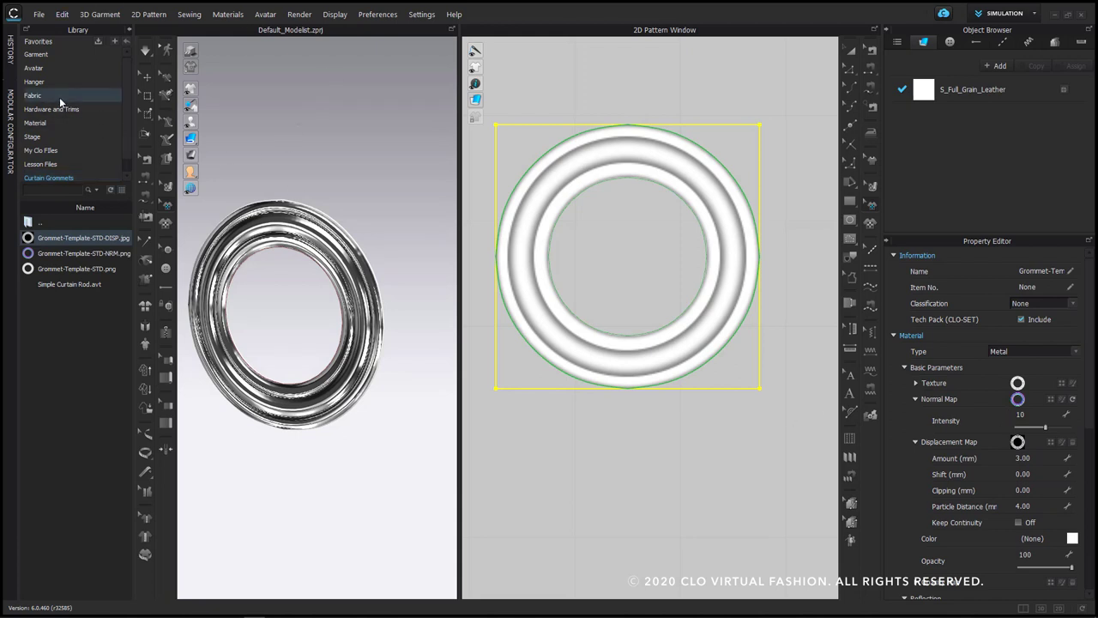
scroll(80, 359, down, 10)
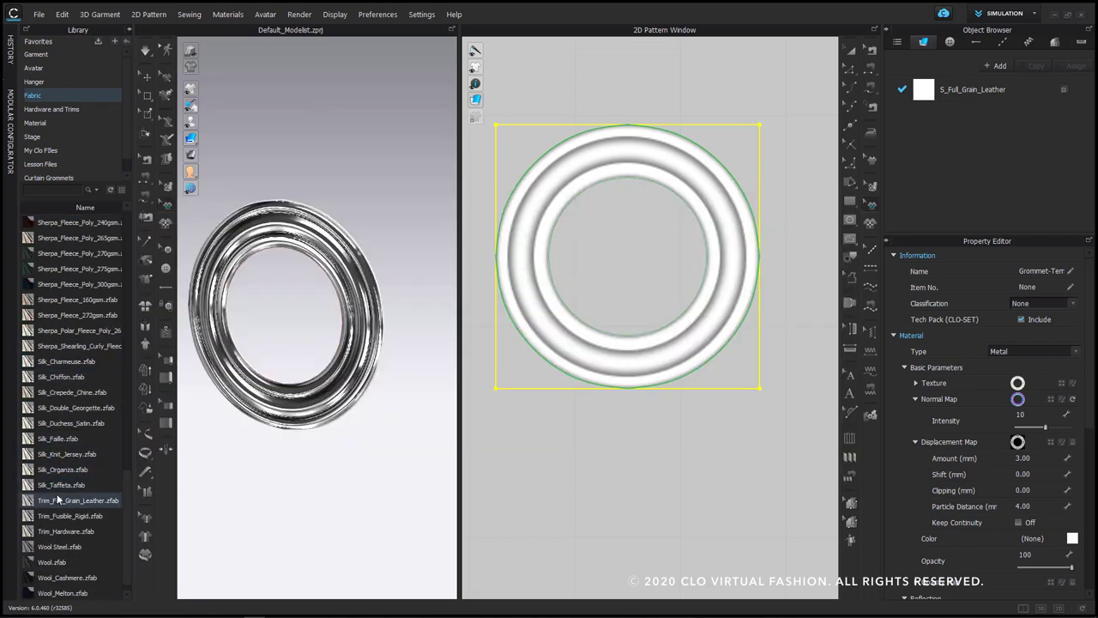
click(28, 535)
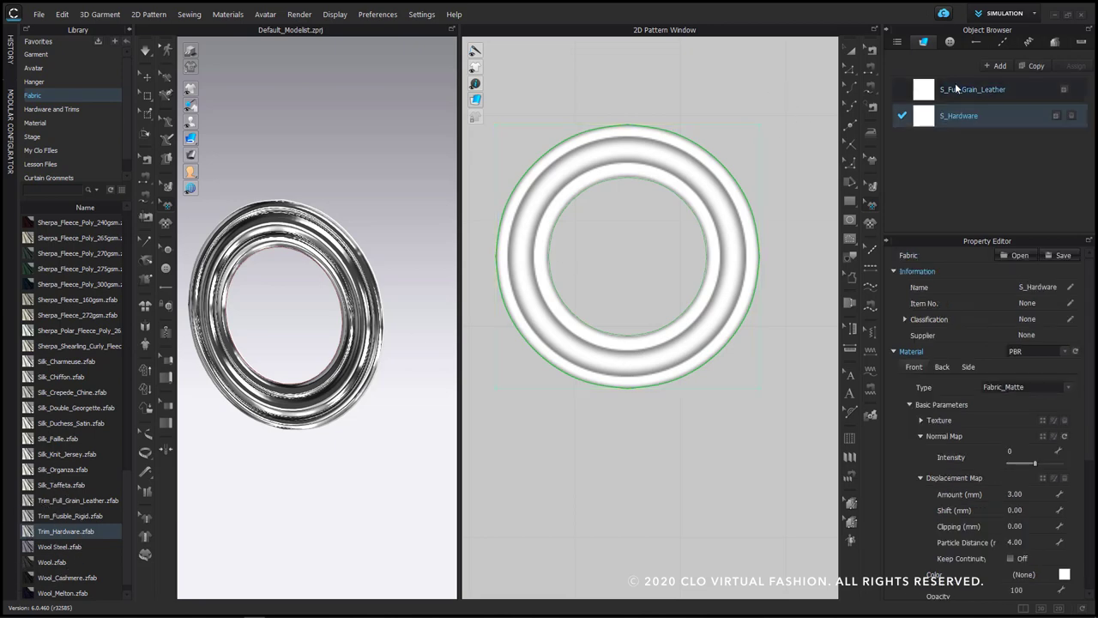
click(848, 50)
click(711, 171)
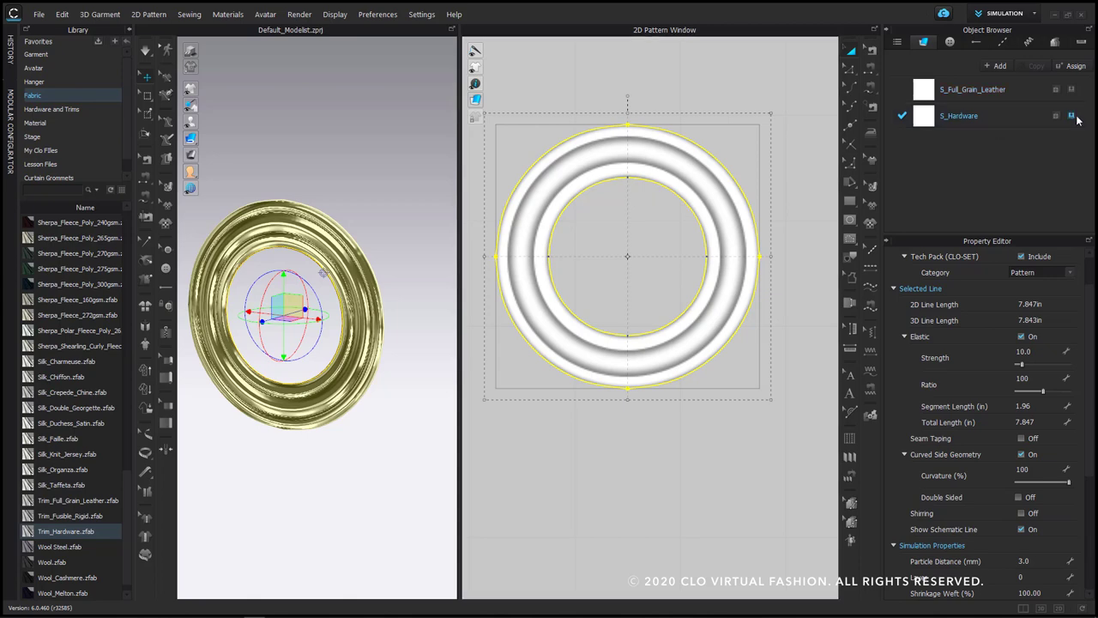
Set the front material type of the S_Hardware fabric to Metal and check the ring from the side in 3D
click(984, 116)
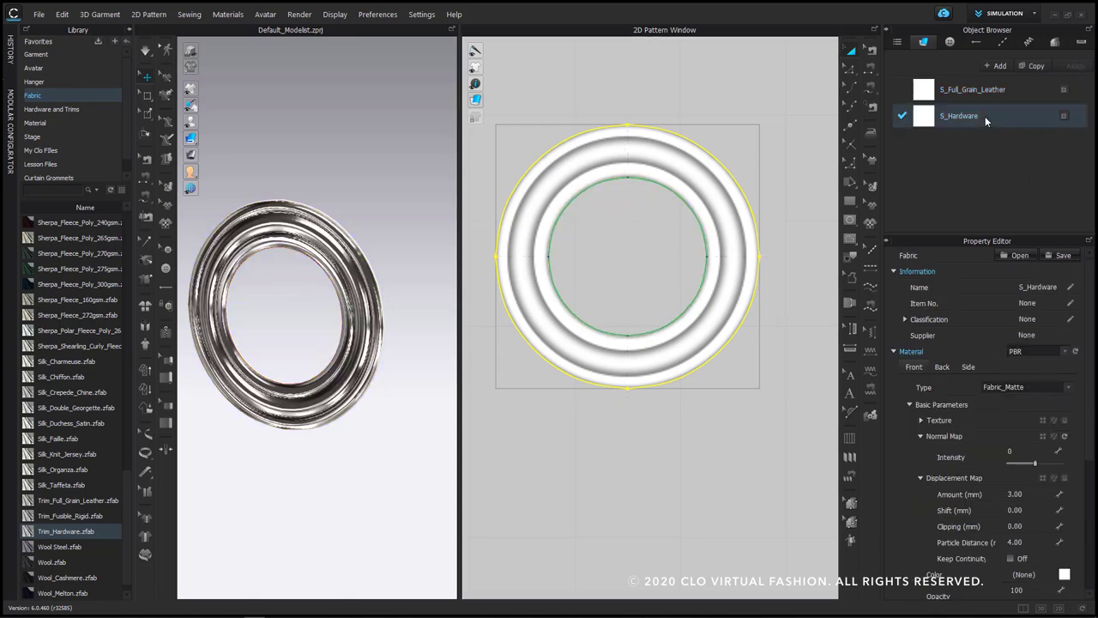
click(1014, 390)
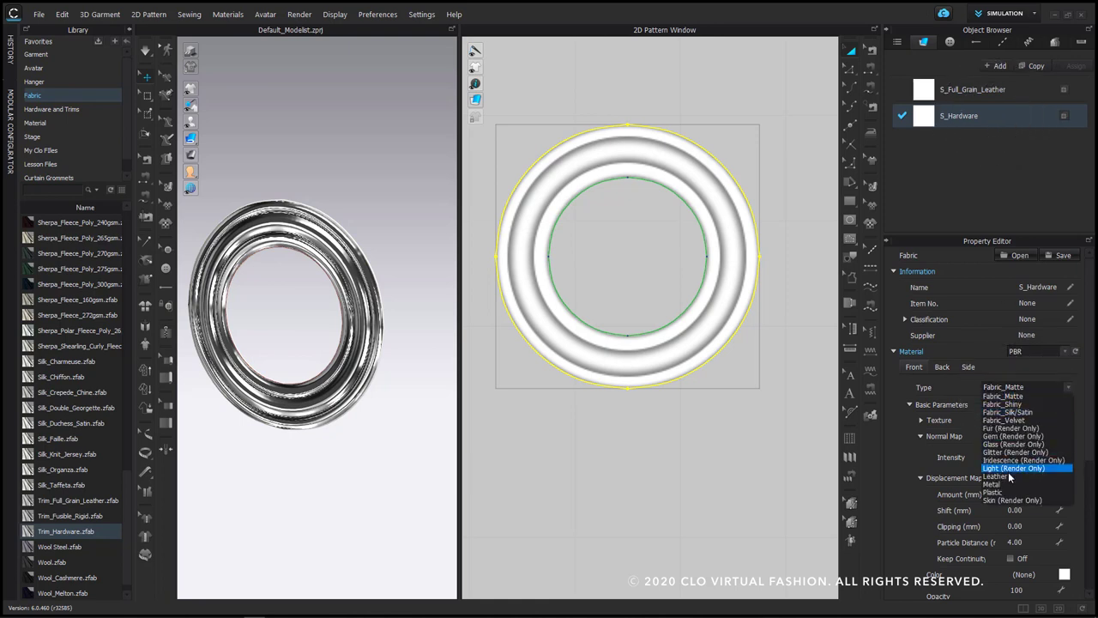
click(1009, 485)
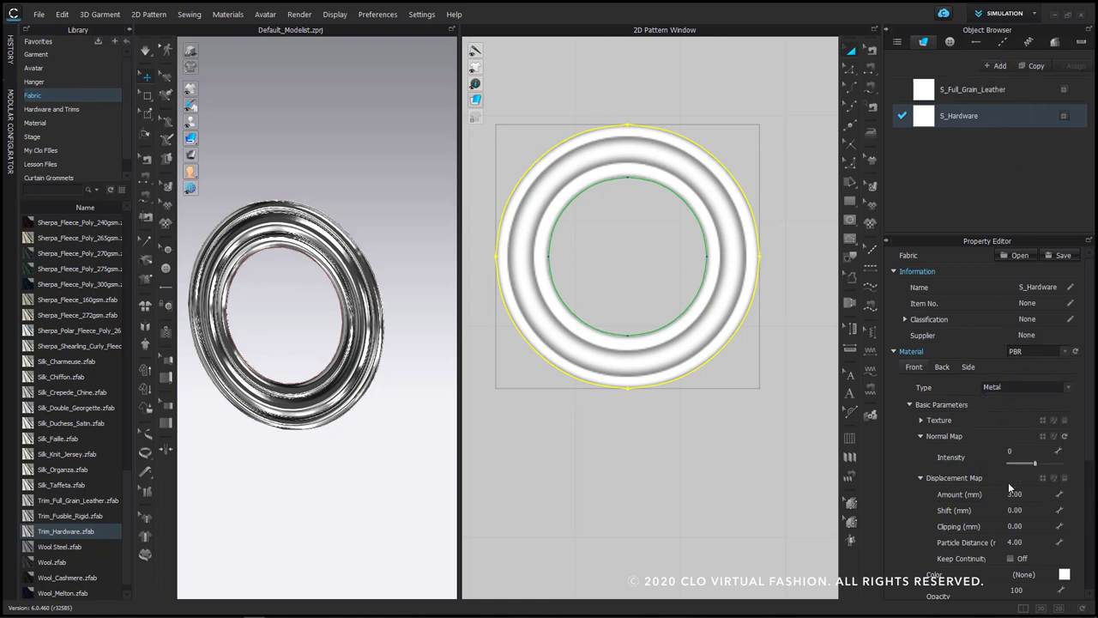
right_drag(419, 385, 446, 412)
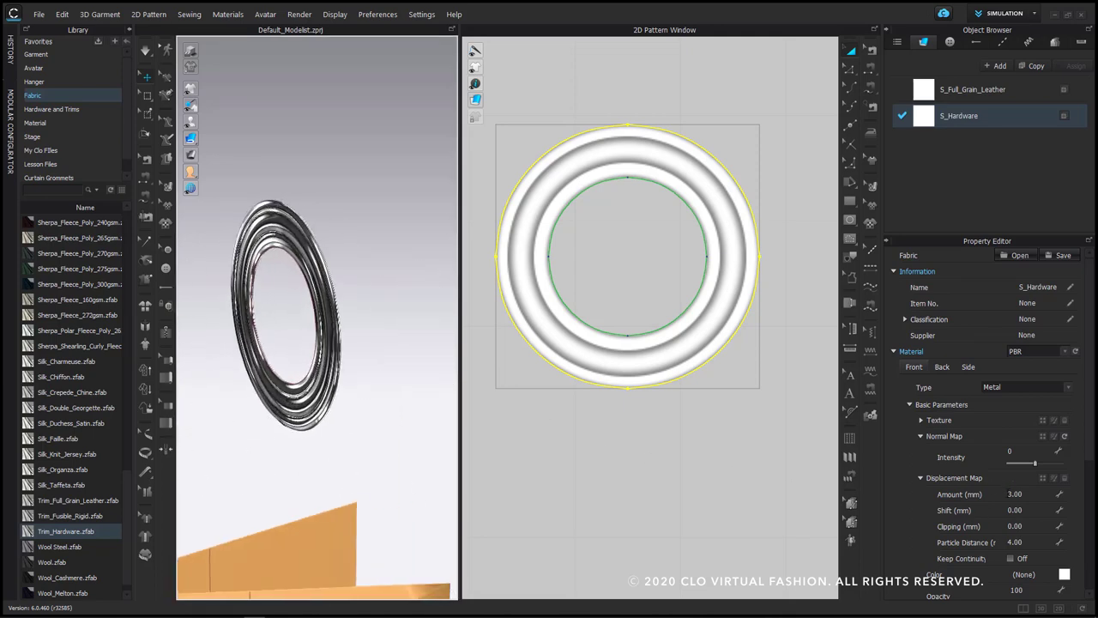
scroll(1002, 467, down, 3)
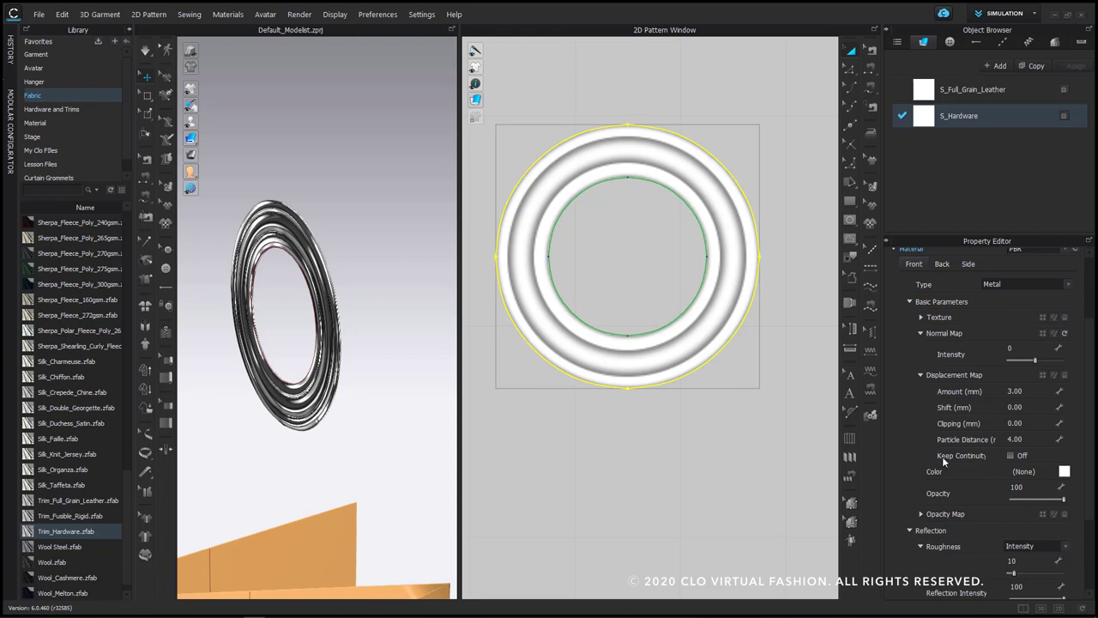
scroll(941, 456, down, 3)
Turn on Solidify for the grommet ring pattern with a strength of 100
click(657, 413)
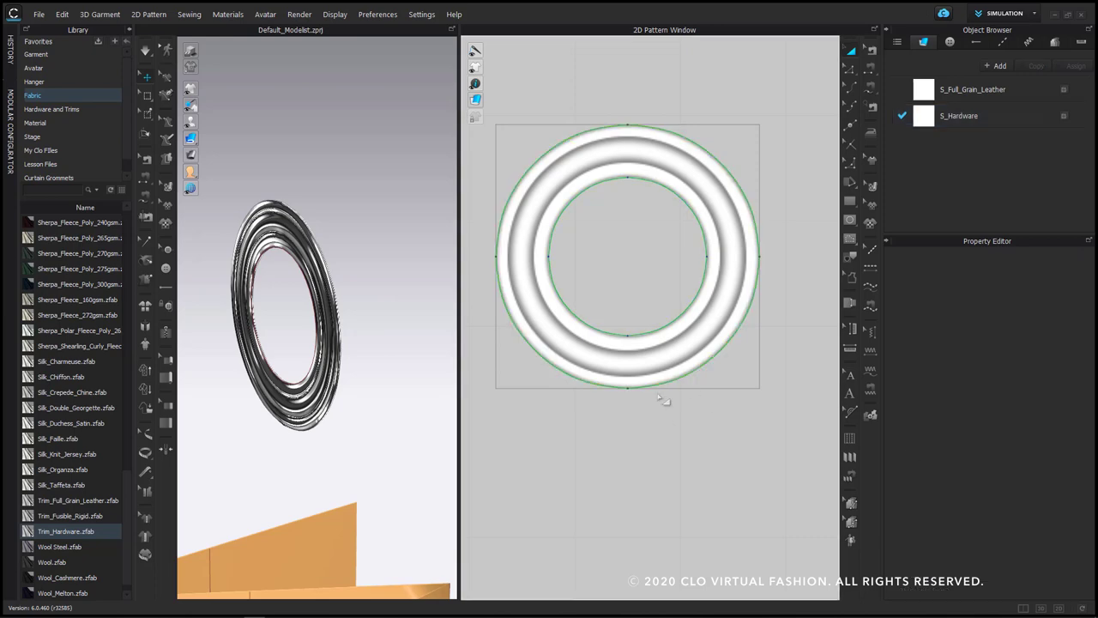
click(668, 361)
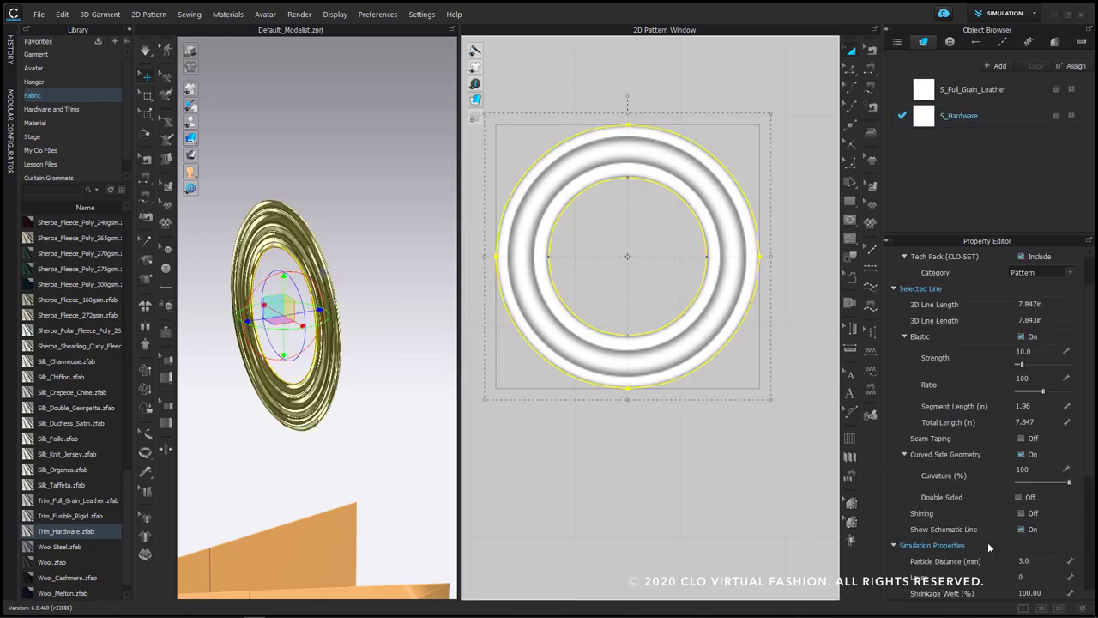
scroll(986, 540, down, 5)
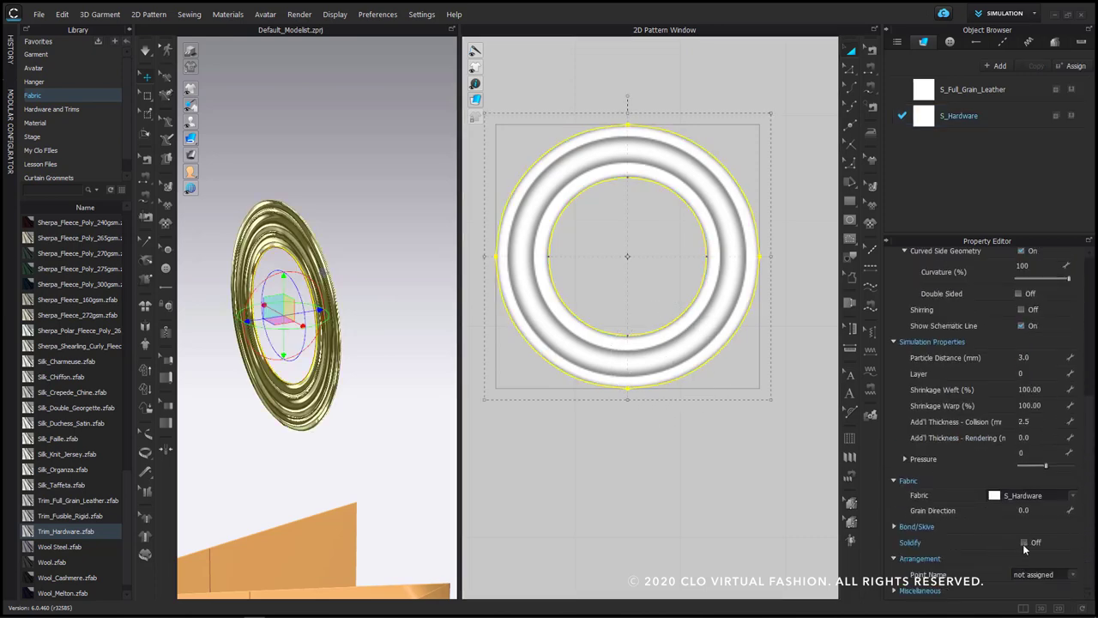
click(1023, 543)
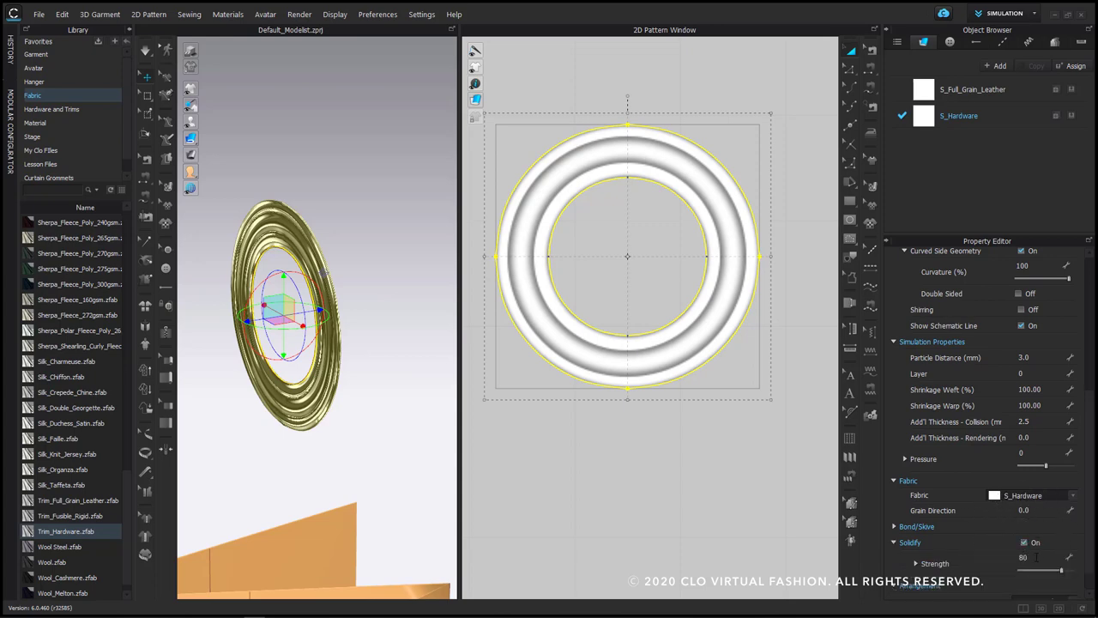
drag(1060, 574, 1089, 575)
Set the ring's additional rendering thickness to 1 mm
click(1029, 442)
click(1032, 440)
click(1030, 437)
text(1)
key(Return)
click(311, 335)
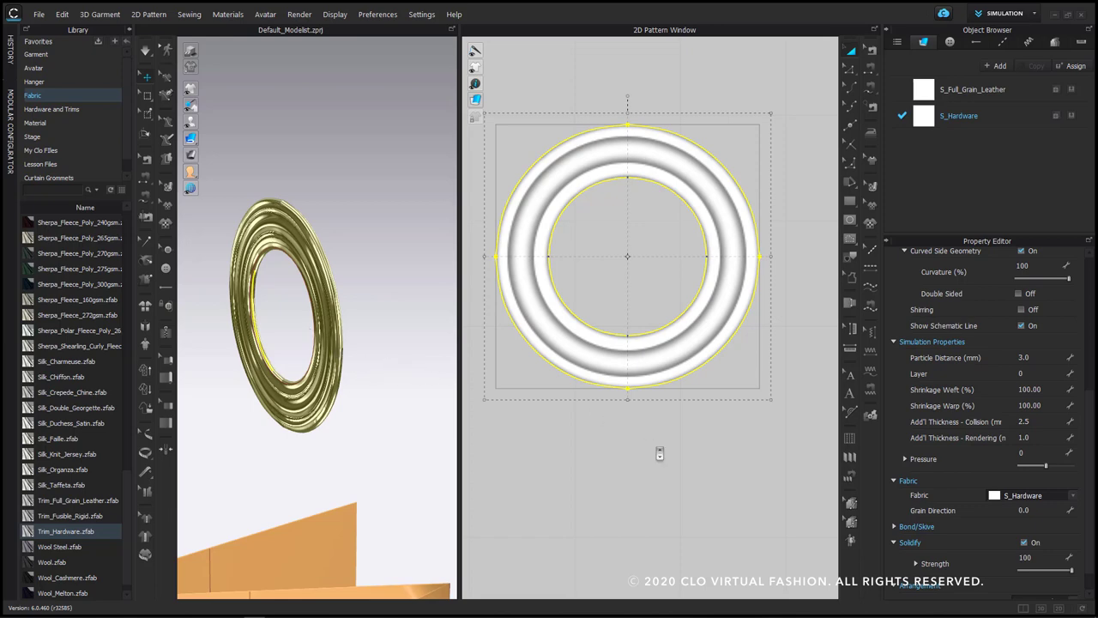
Turn on Elastic with a ratio of 100 for the full outlines of all six grommet openings in the curtain
scroll(659, 454, up, 5)
scroll(674, 466, down, 10)
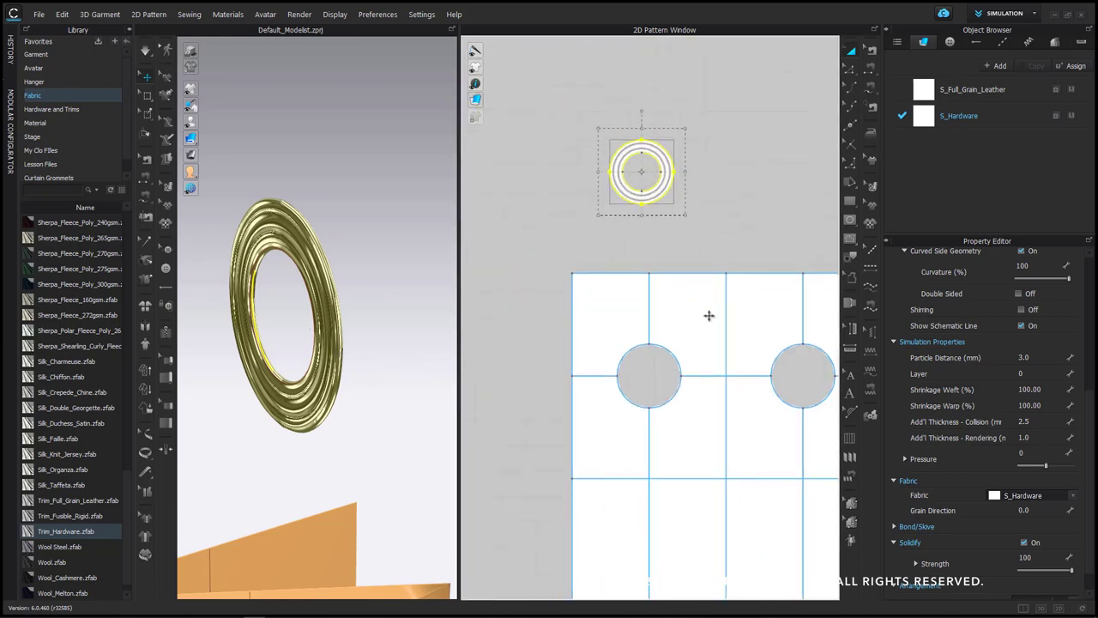
middle_drag(643, 281, 623, 274)
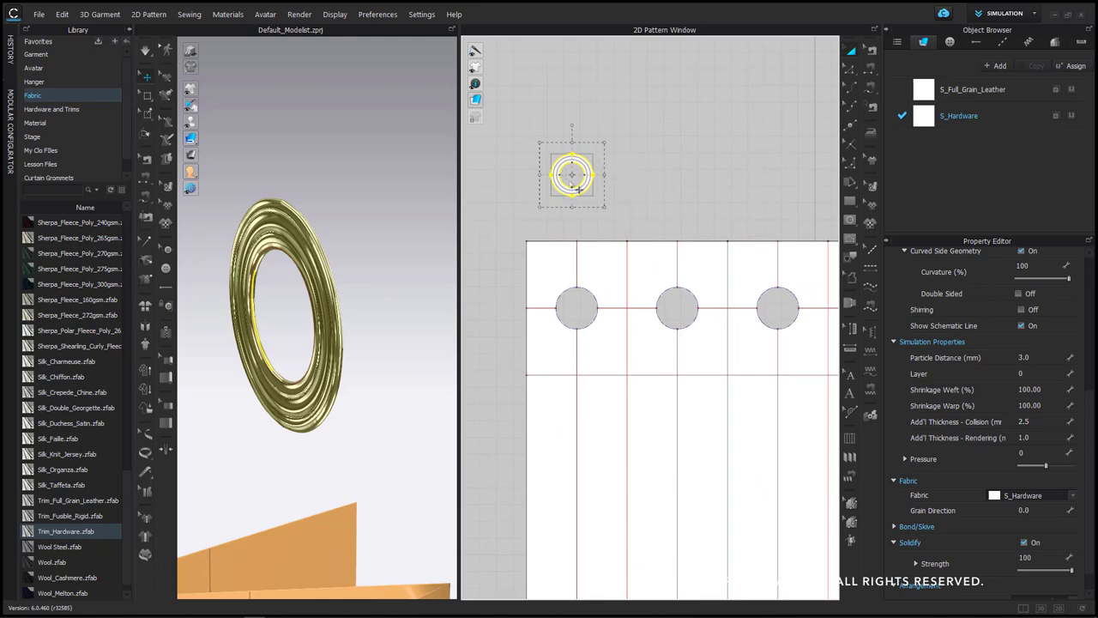
key(z)
click(594, 295)
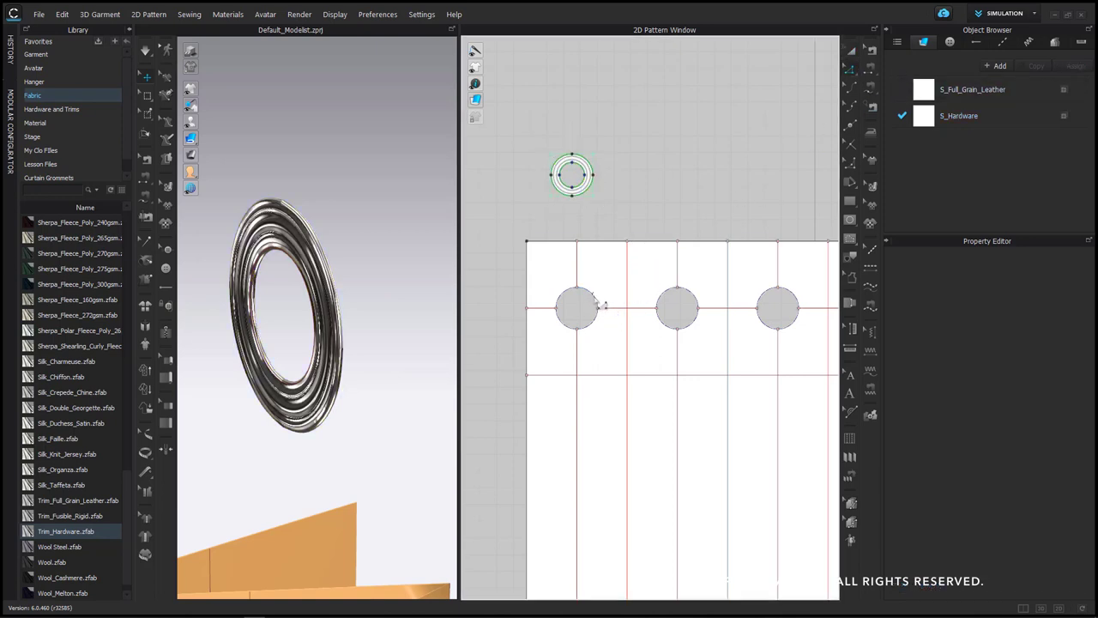
scroll(603, 306, up, 5)
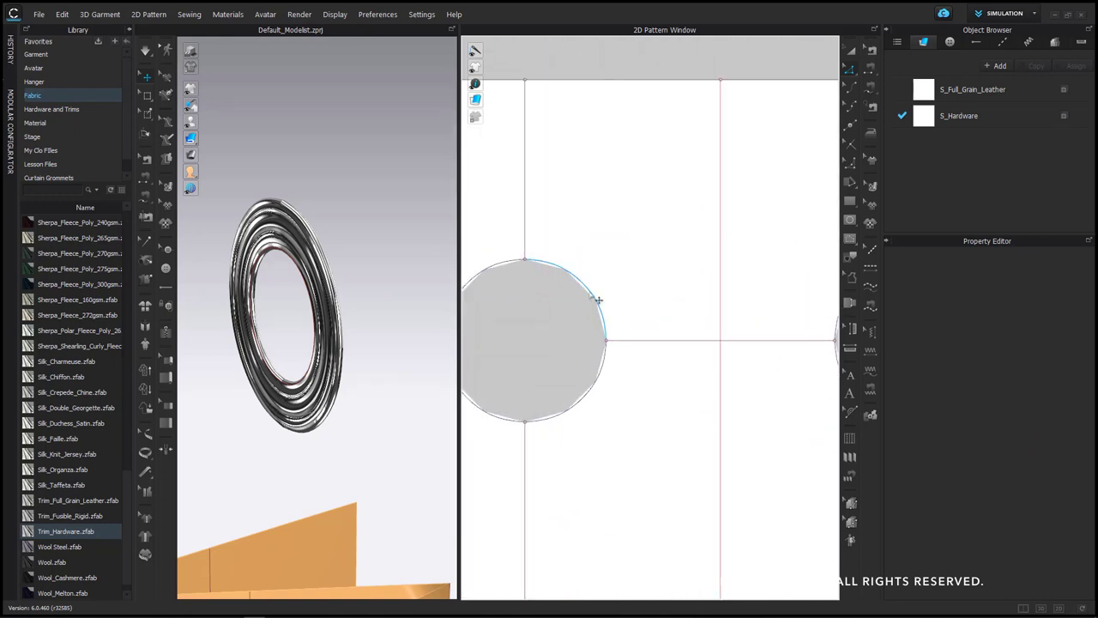
click(603, 302)
scroll(616, 309, down, 4)
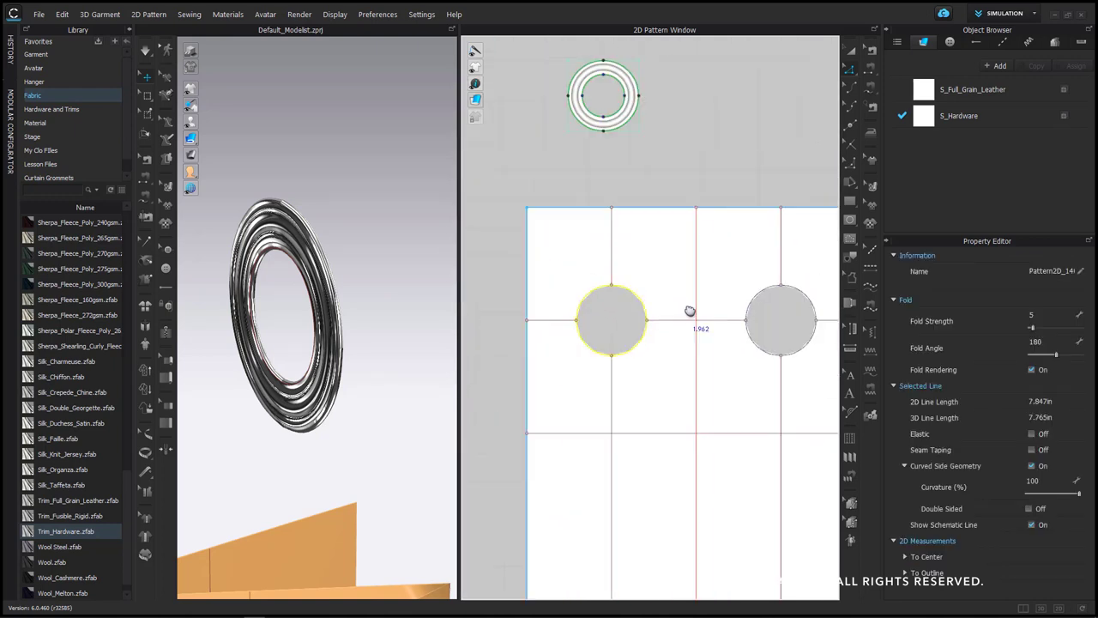
shift+click(624, 297)
shift+click(783, 280)
middle_drag(784, 280, 463, 302)
shift+double_click(575, 290)
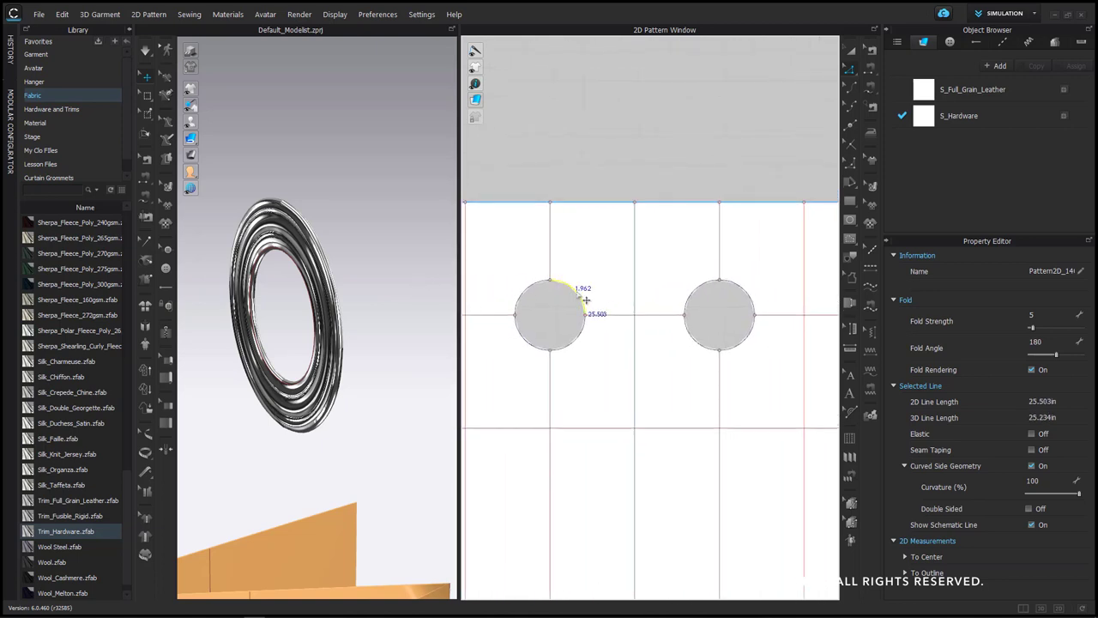
shift+click(744, 292)
shift+double_click(743, 293)
middle_drag(787, 294, 510, 292)
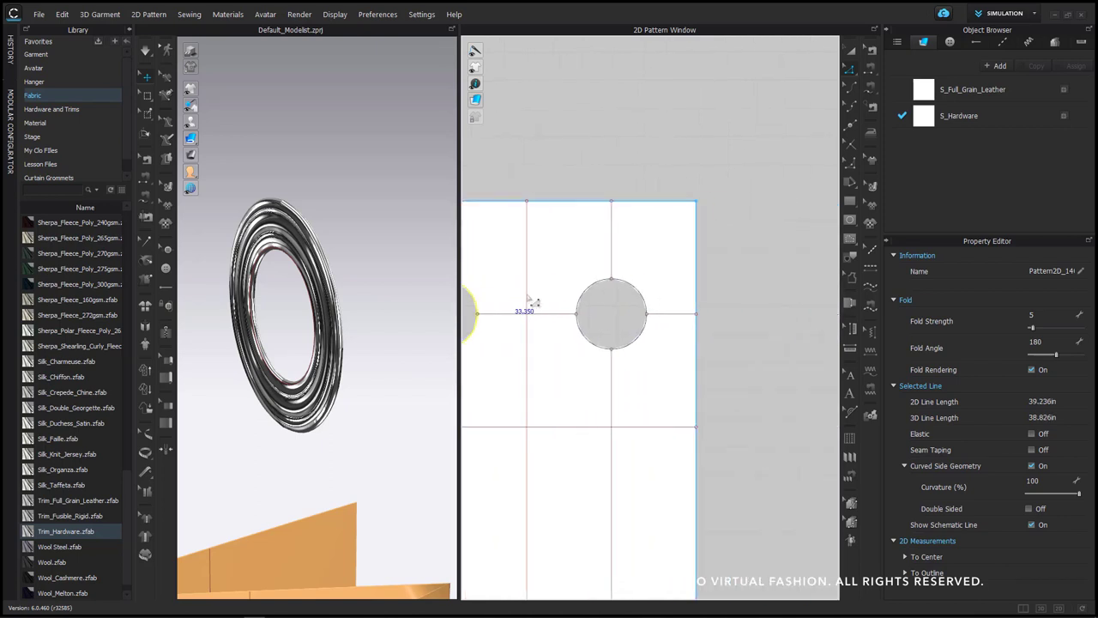
shift+click(649, 306)
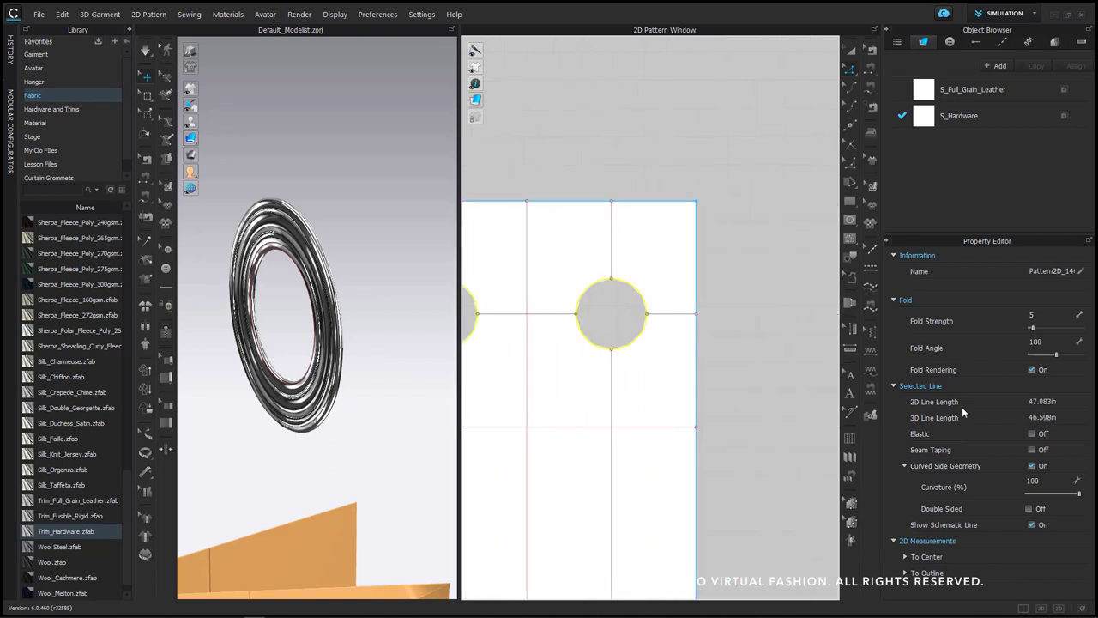
click(1036, 434)
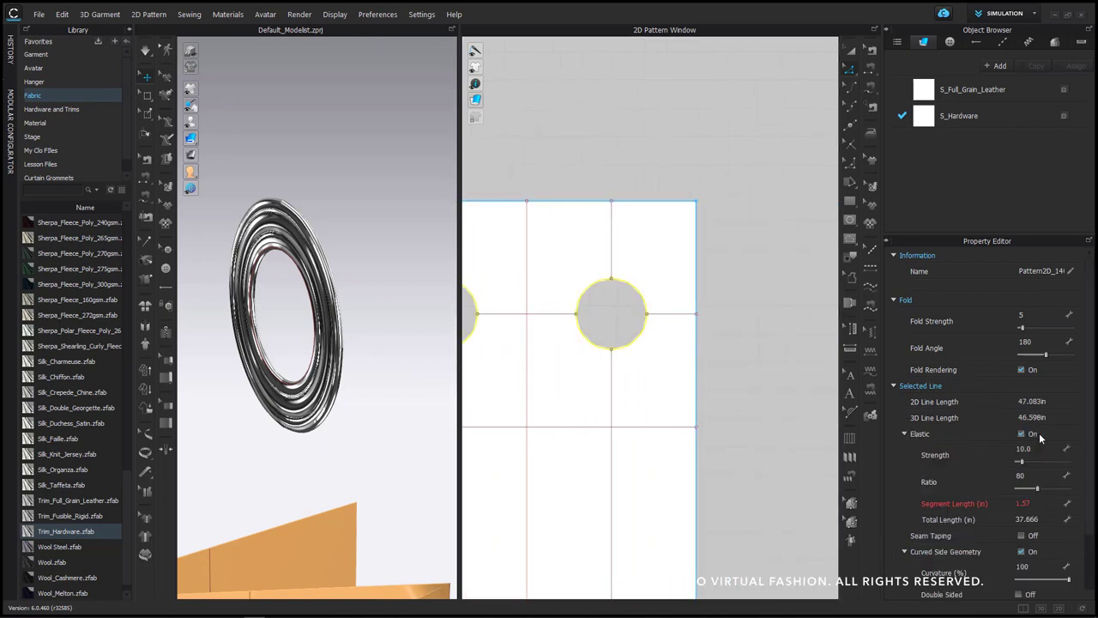
click(1029, 475)
text(100)
key(Return)
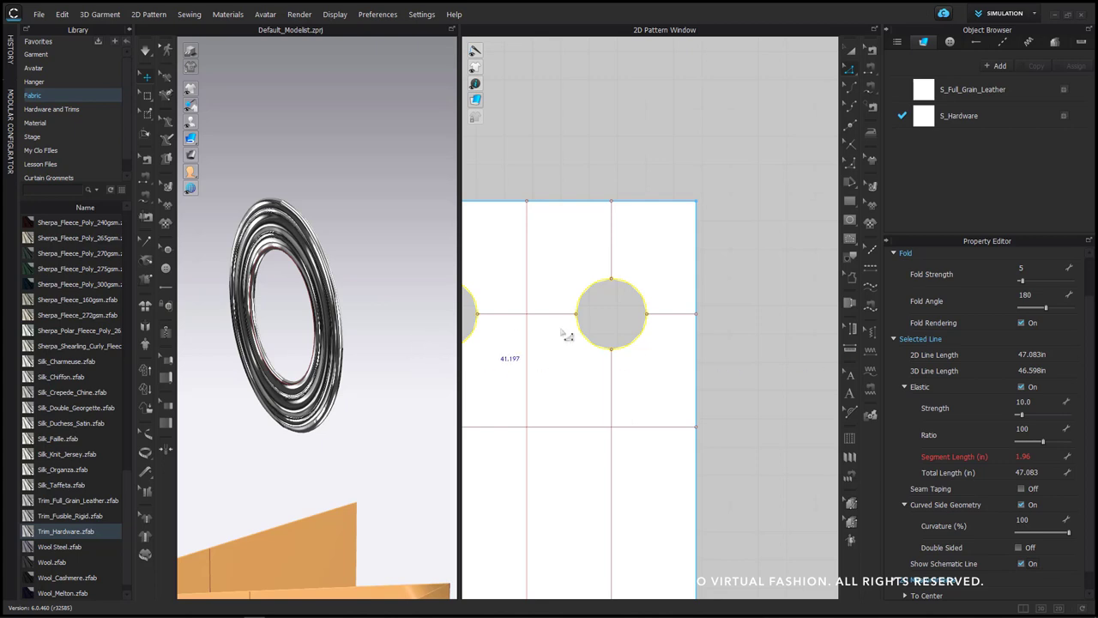
Examine the row of curtain openings in the 2D pattern and their fit around the rod in 3D
scroll(693, 309, down, 4)
scroll(656, 307, up, 8)
scroll(629, 315, up, 5)
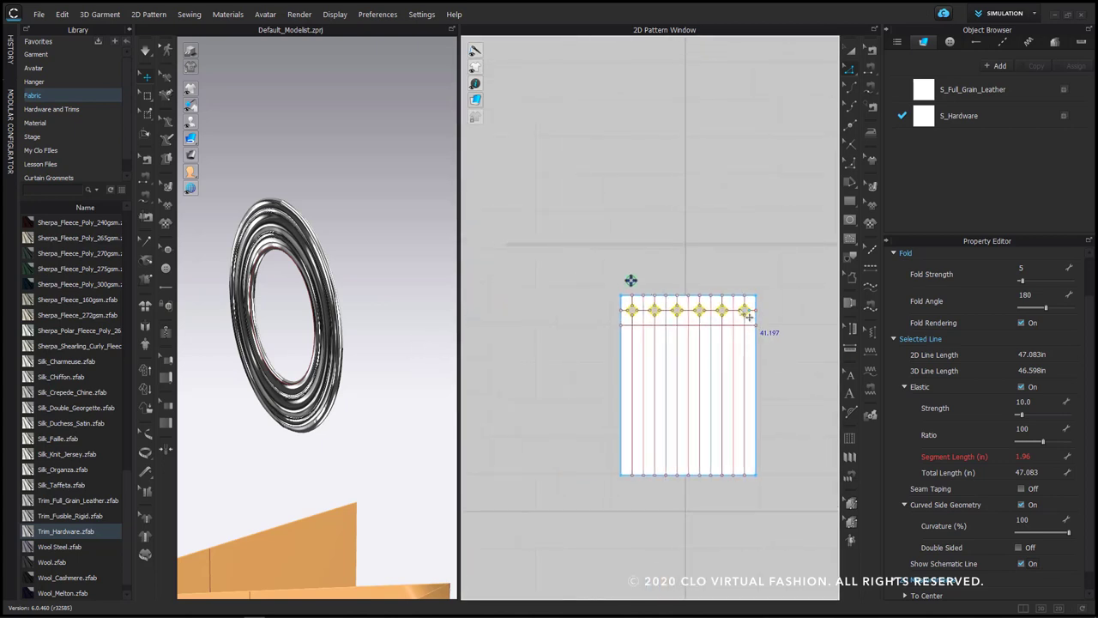
middle_drag(619, 280, 520, 277)
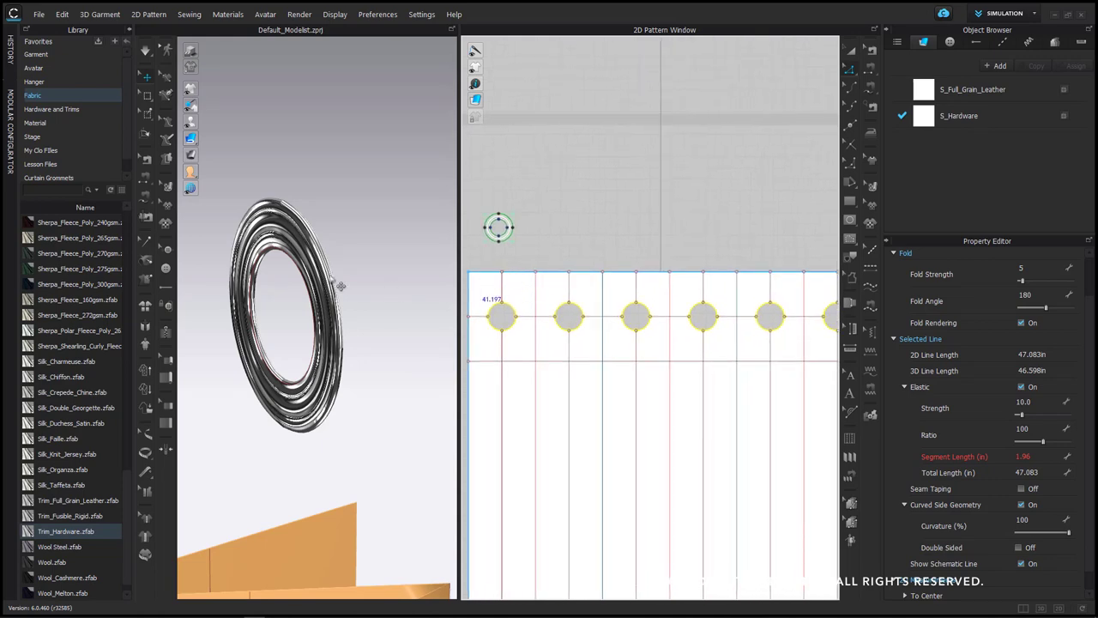
scroll(598, 250, down, 2)
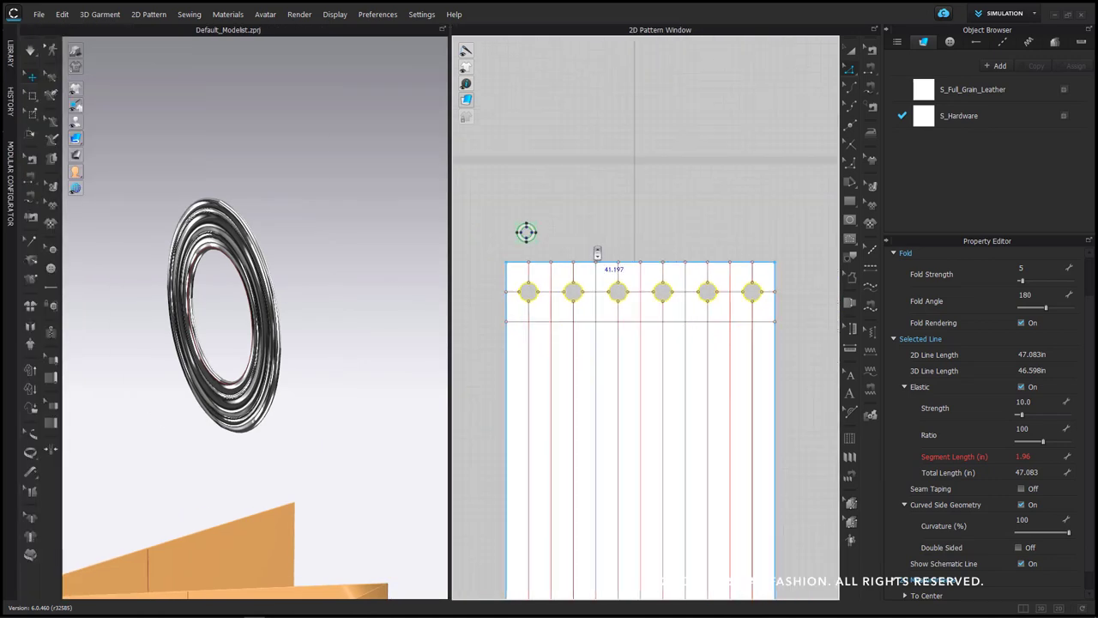
click(850, 50)
scroll(371, 342, down, 3)
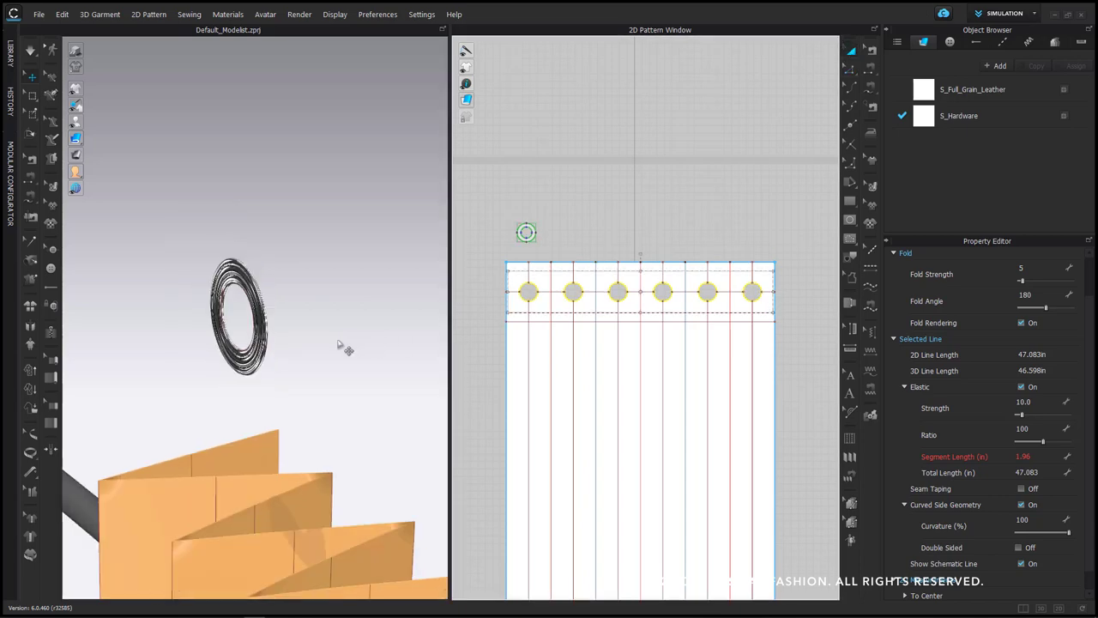
right_drag(296, 377, 313, 249)
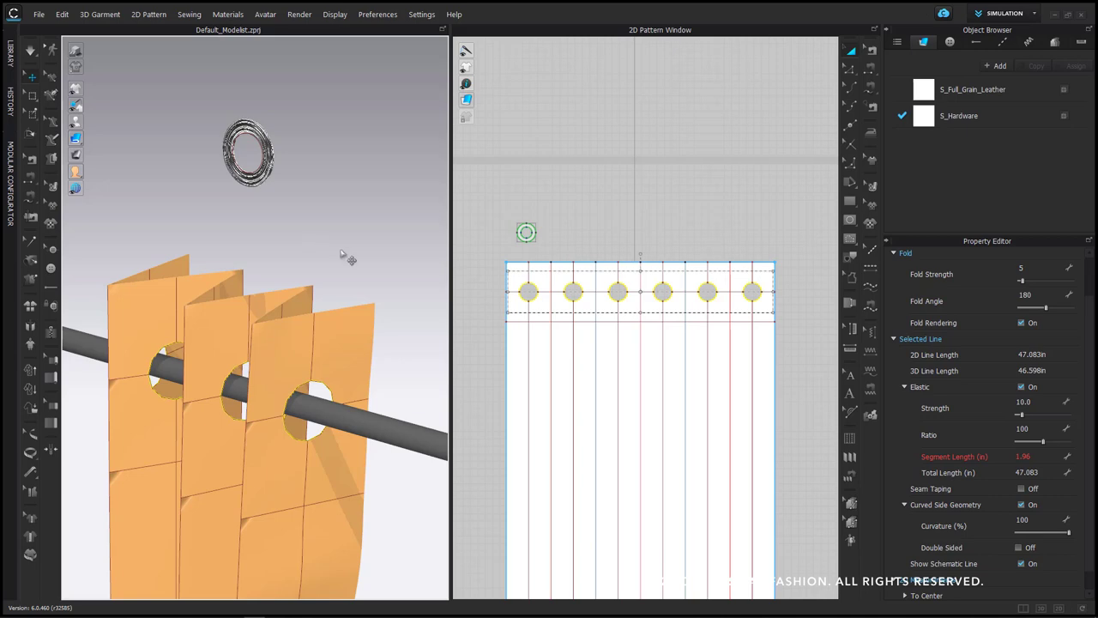
scroll(536, 267, up, 1)
Copy the grommet ring pattern above the curtain's first opening
middle_drag(535, 258, 514, 267)
drag(482, 208, 529, 266)
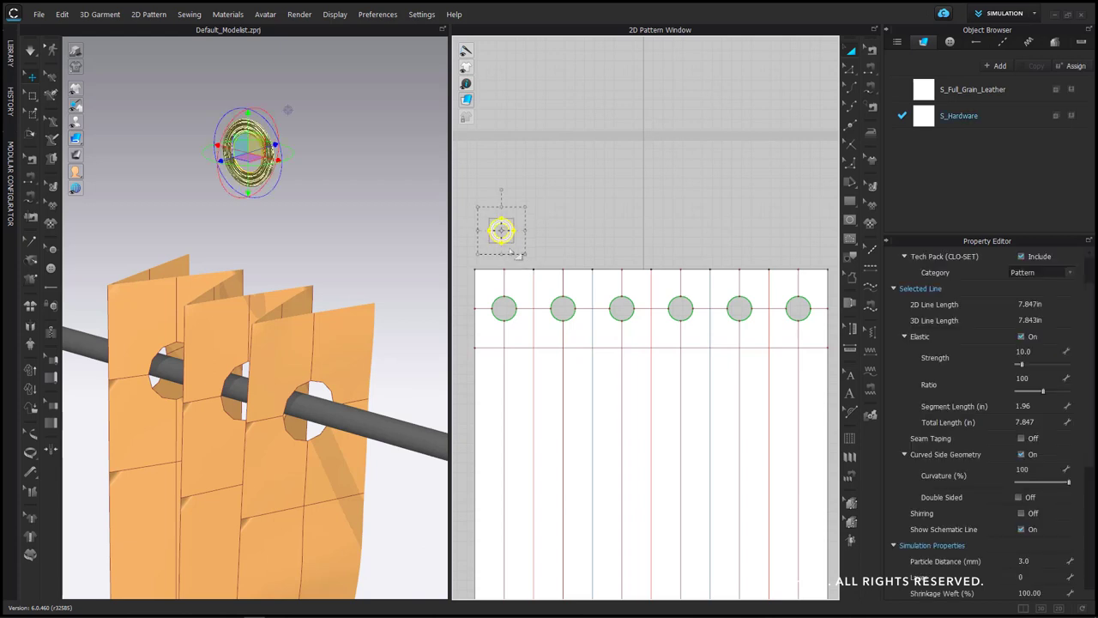
right_click(508, 241)
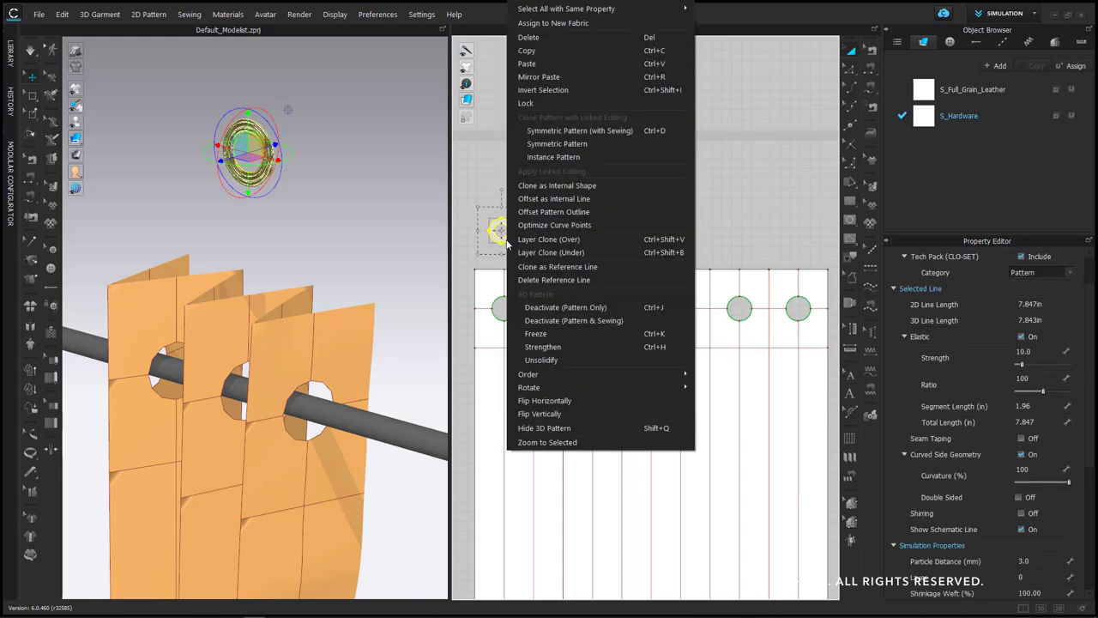
click(573, 51)
Paste five copies of the grommet ring in a horizontal row at 6 in intervals, in line with the original
click(562, 232)
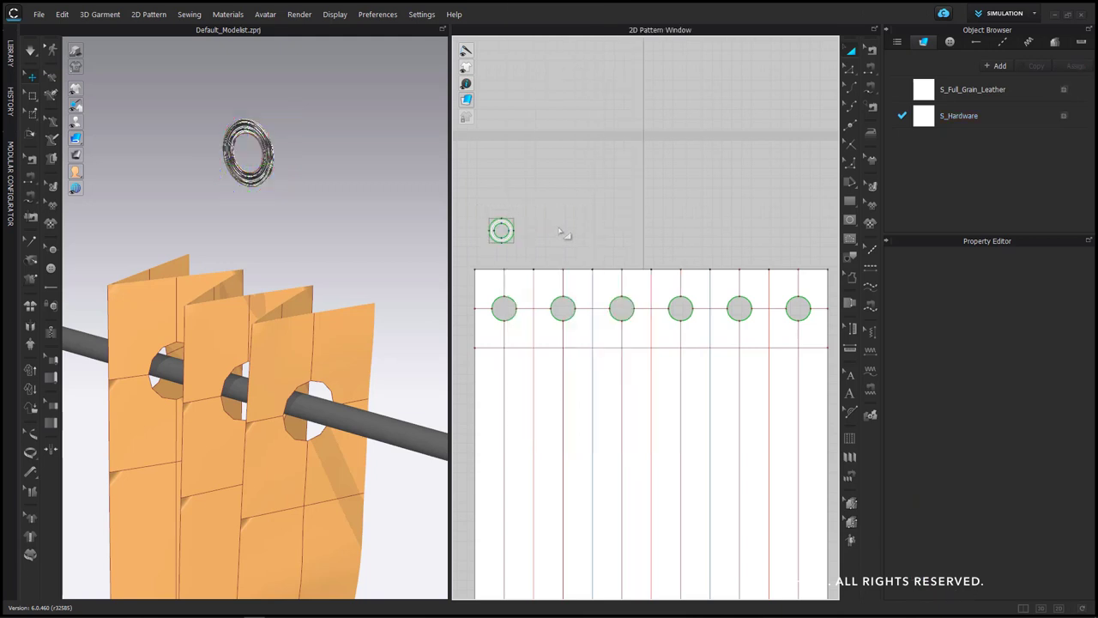
right_click(559, 229)
click(582, 238)
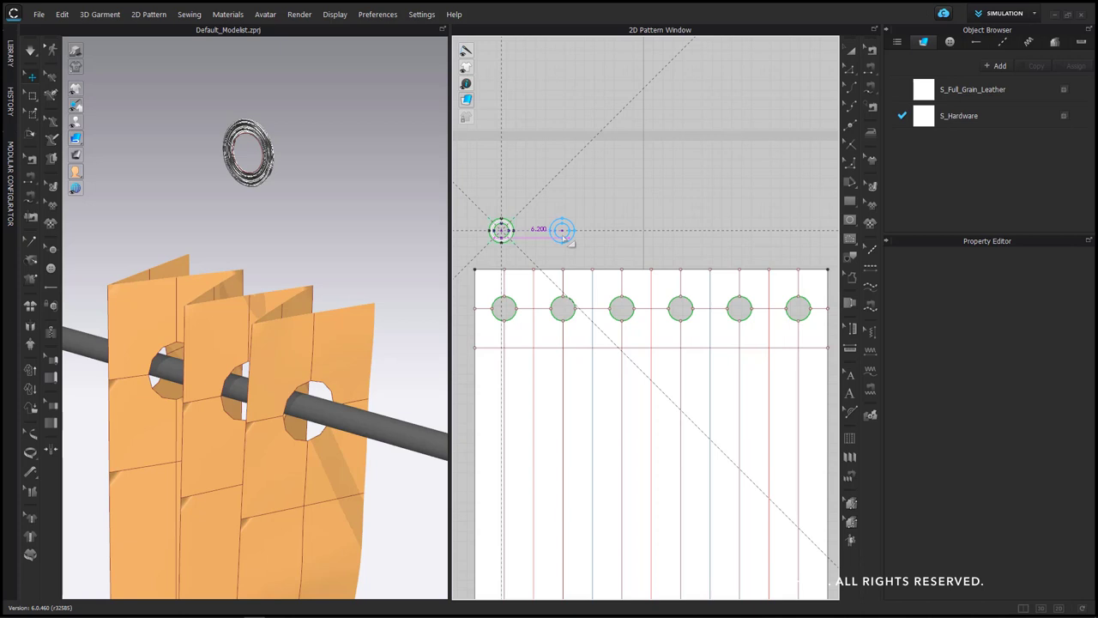
right_click(562, 231)
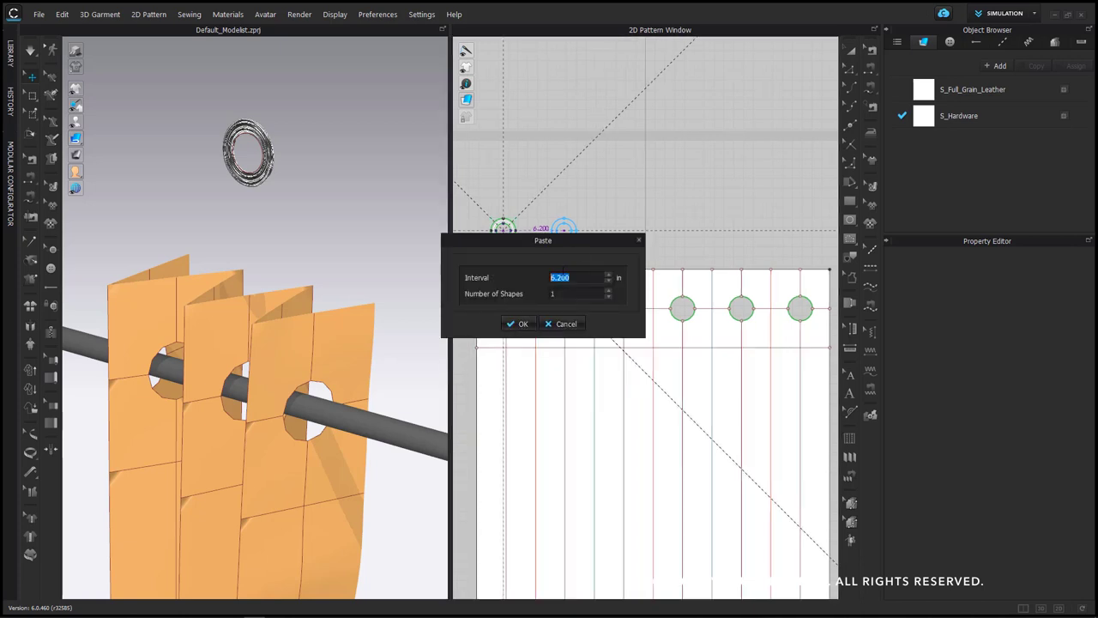
drag(575, 240, 643, 71)
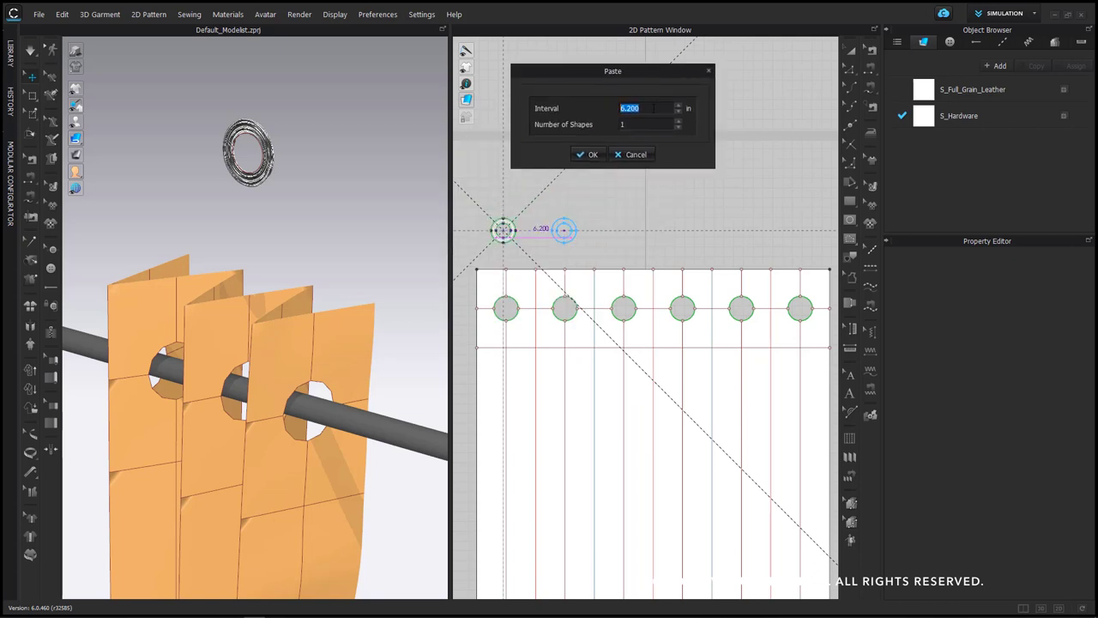
text(6)
click(679, 121)
click(678, 121)
click(678, 121)
click(678, 121)
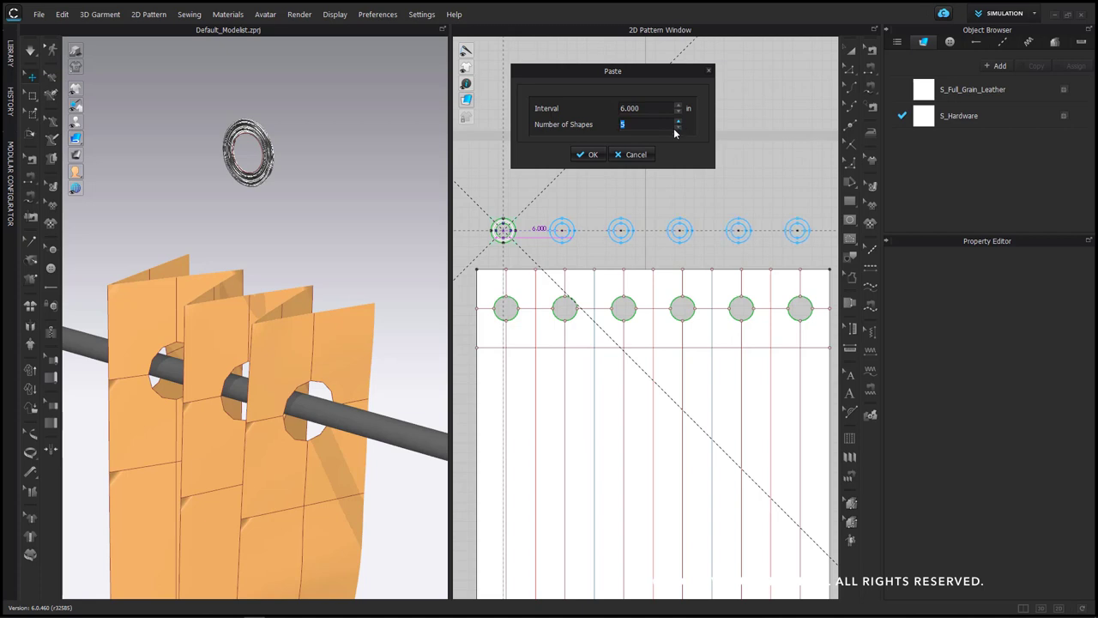
click(585, 154)
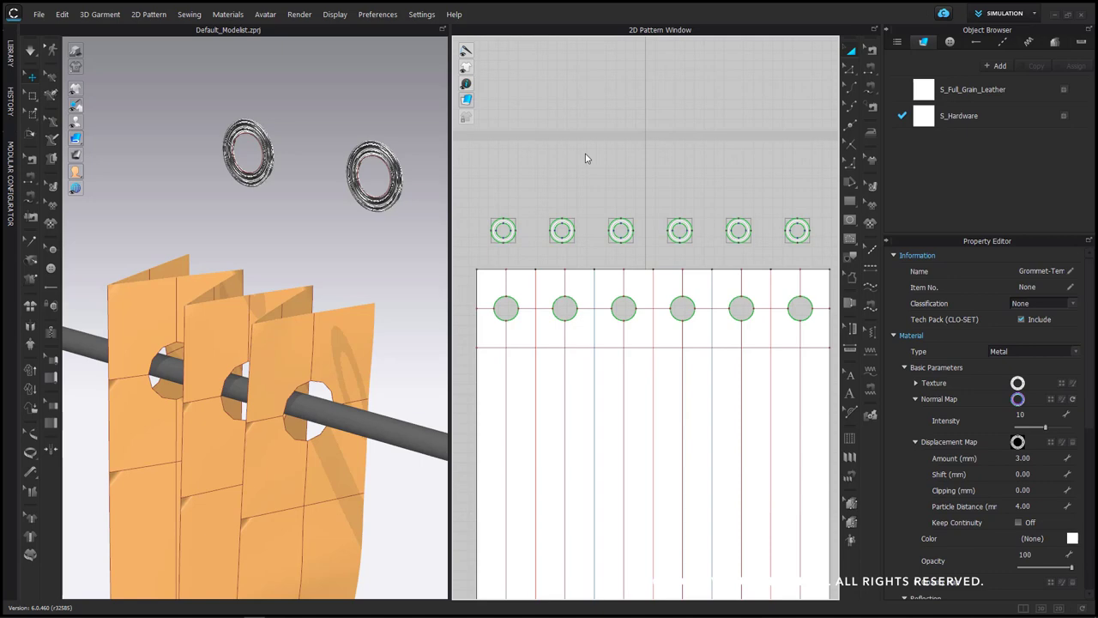
Set the additional collision thickness of all six grommet ring patterns to 0 mm
scroll(327, 266, down, 3)
middle_drag(326, 265, 306, 185)
right_drag(305, 184, 305, 236)
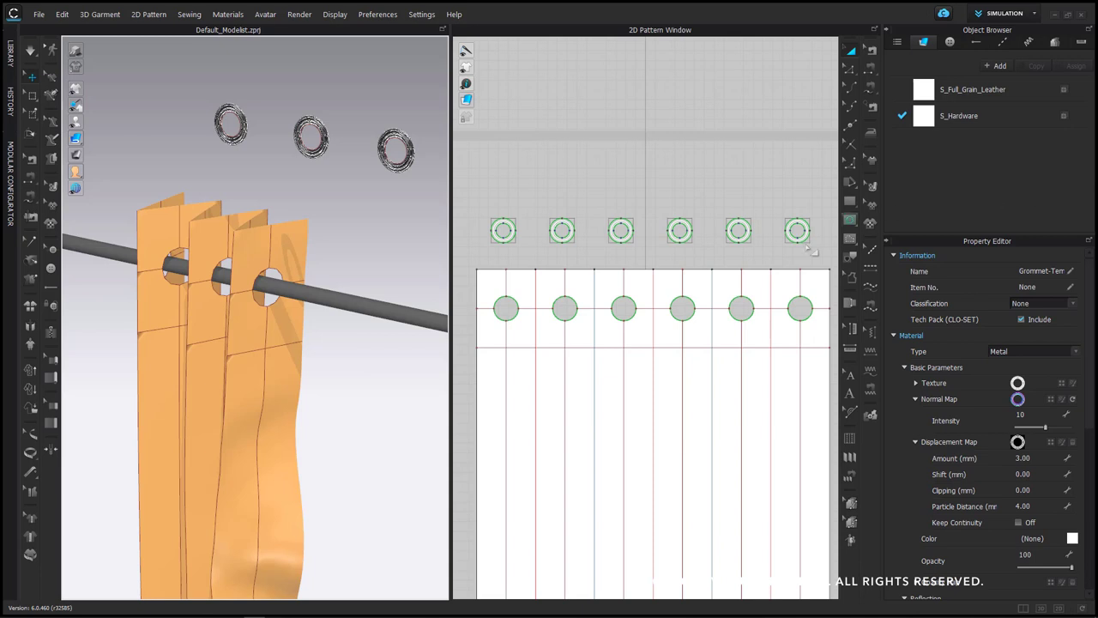
drag(479, 195, 829, 257)
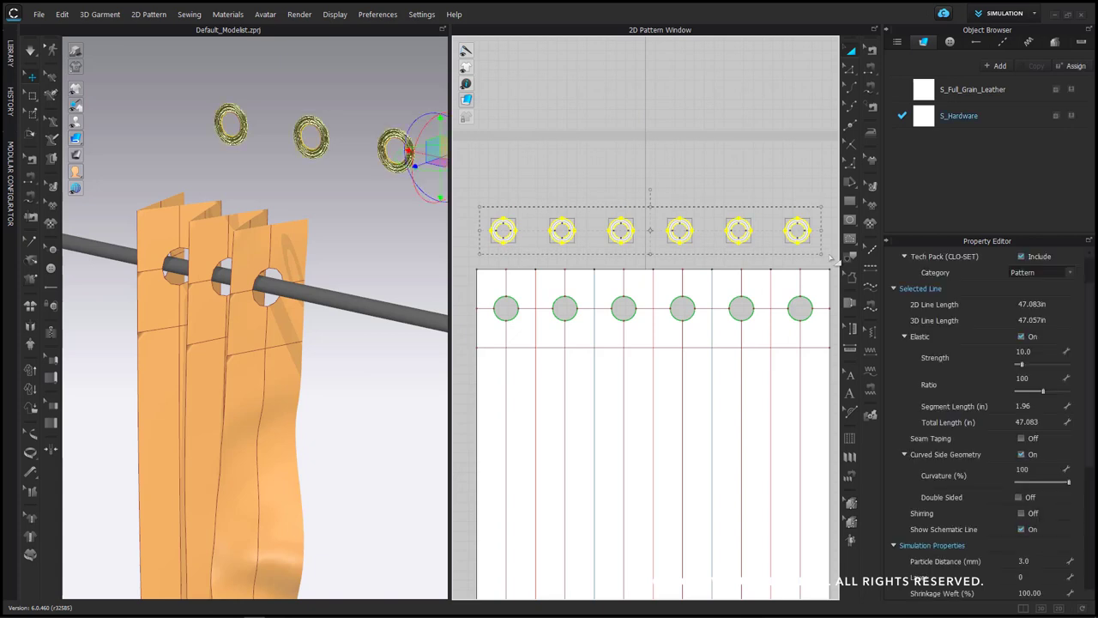
scroll(947, 391, down, 3)
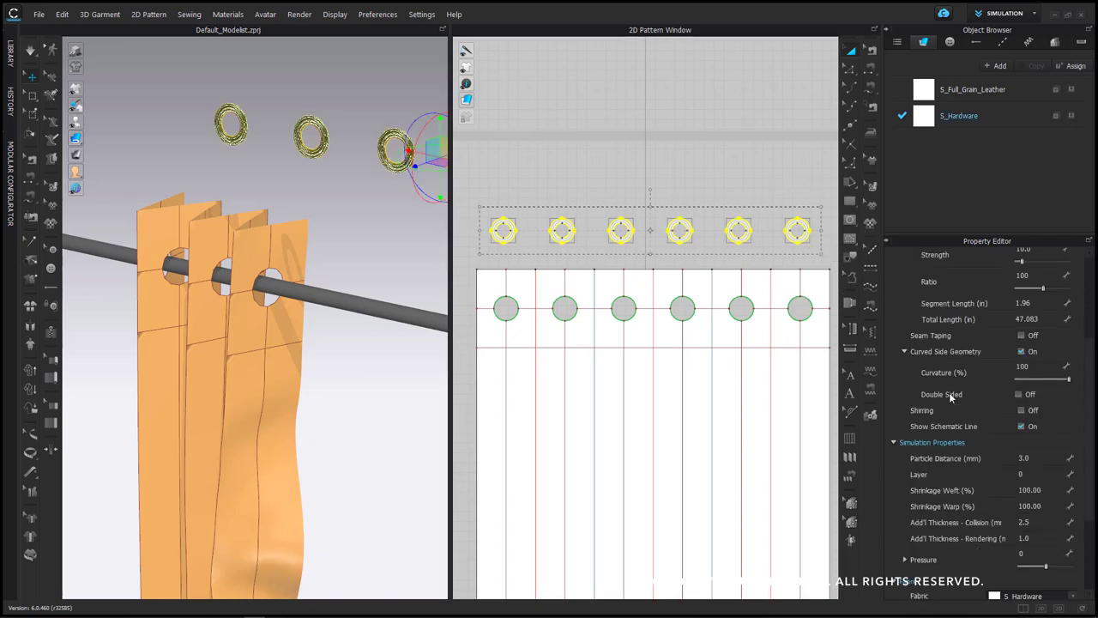
click(1028, 458)
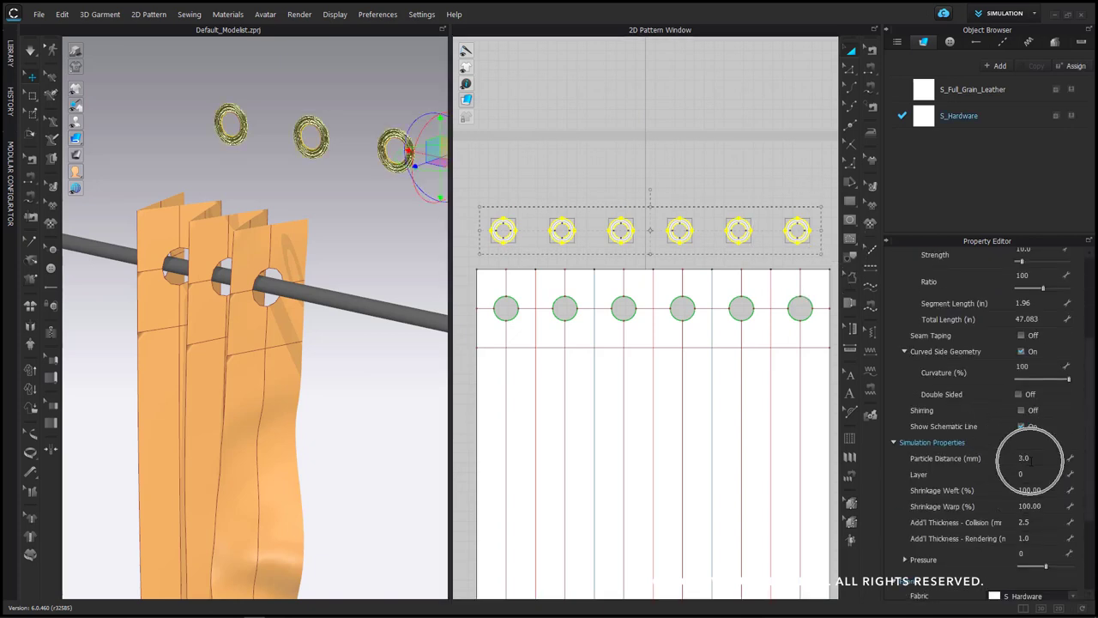
click(1028, 458)
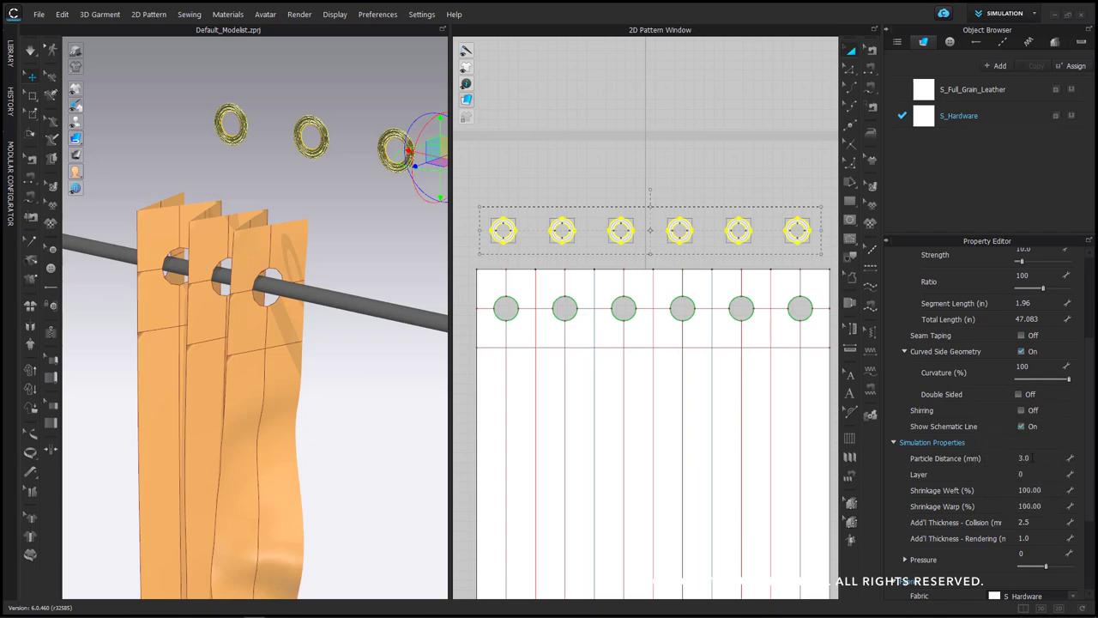
click(1028, 458)
click(1031, 543)
click(1032, 541)
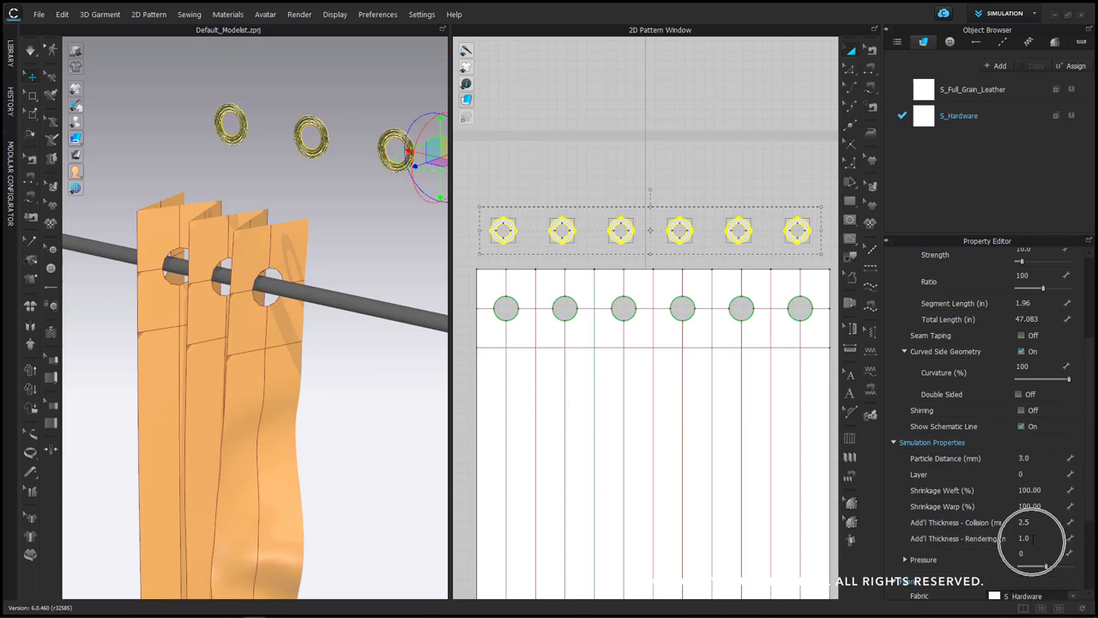
click(1032, 526)
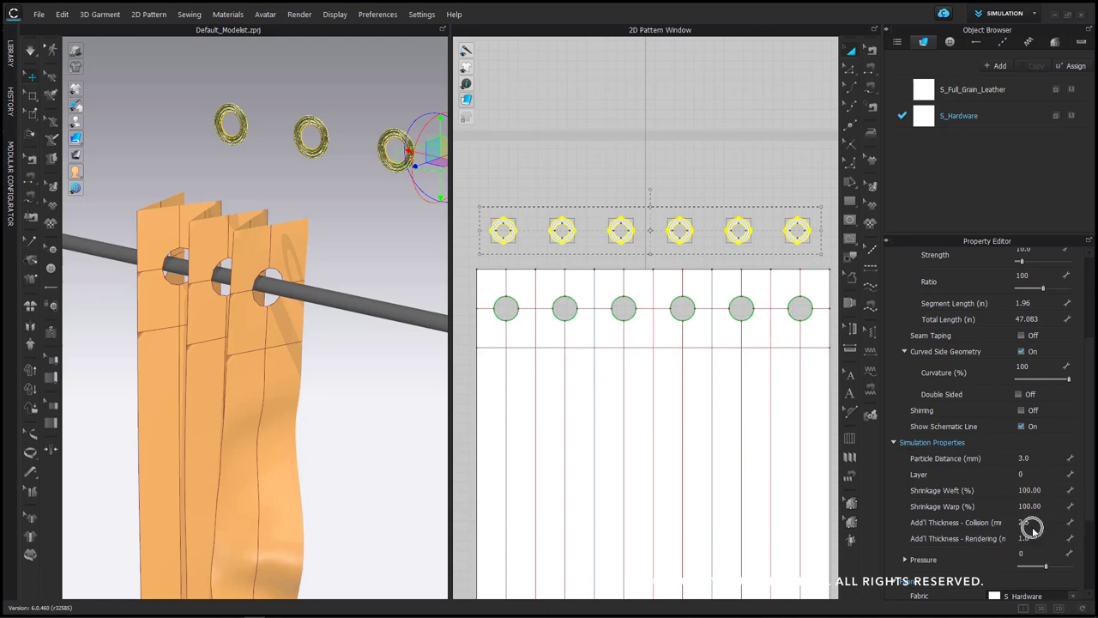
click(1032, 523)
text(0)
key(Return)
scroll(1031, 518, down, 1)
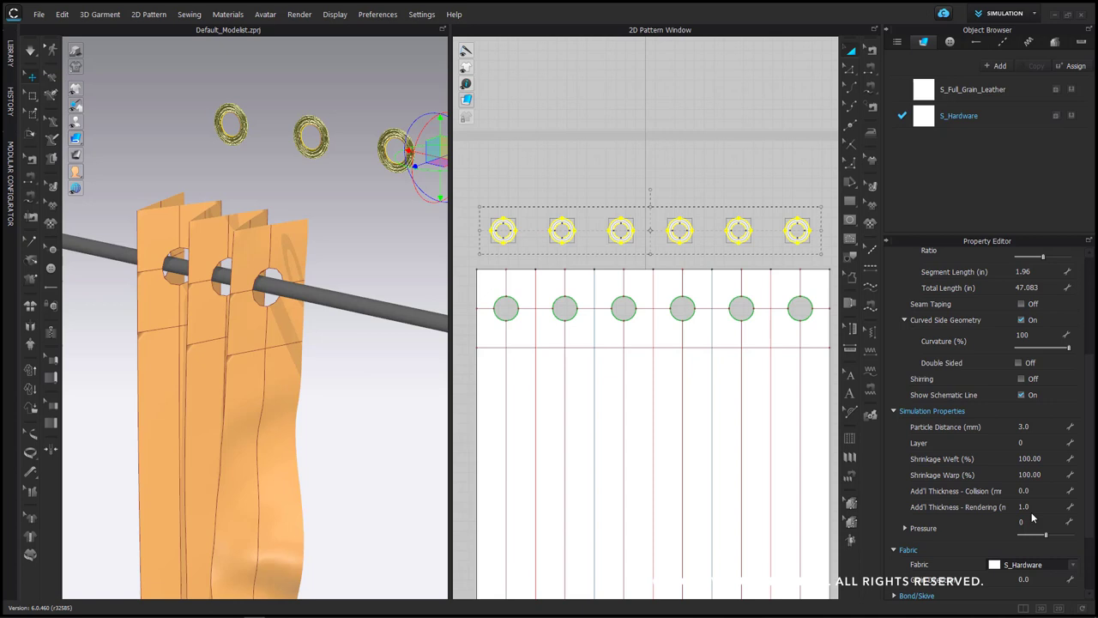
Freeze the curtain pattern with its pleats in their current 3D shape
click(708, 345)
middle_drag(693, 377, 702, 294)
click(668, 298)
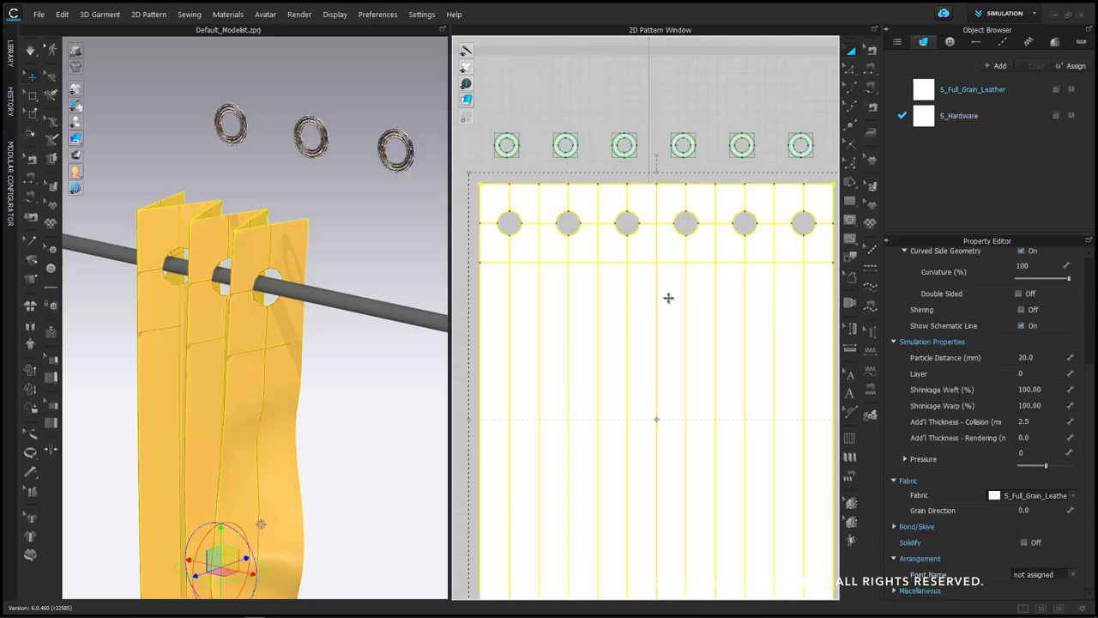
right_click(668, 298)
right_click(293, 378)
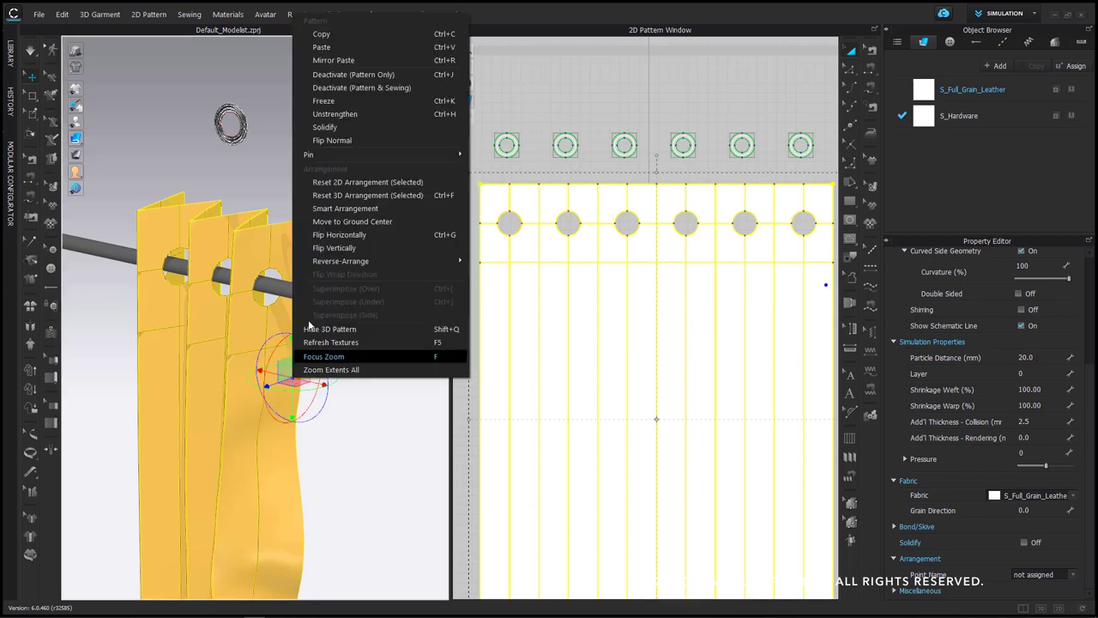
click(353, 102)
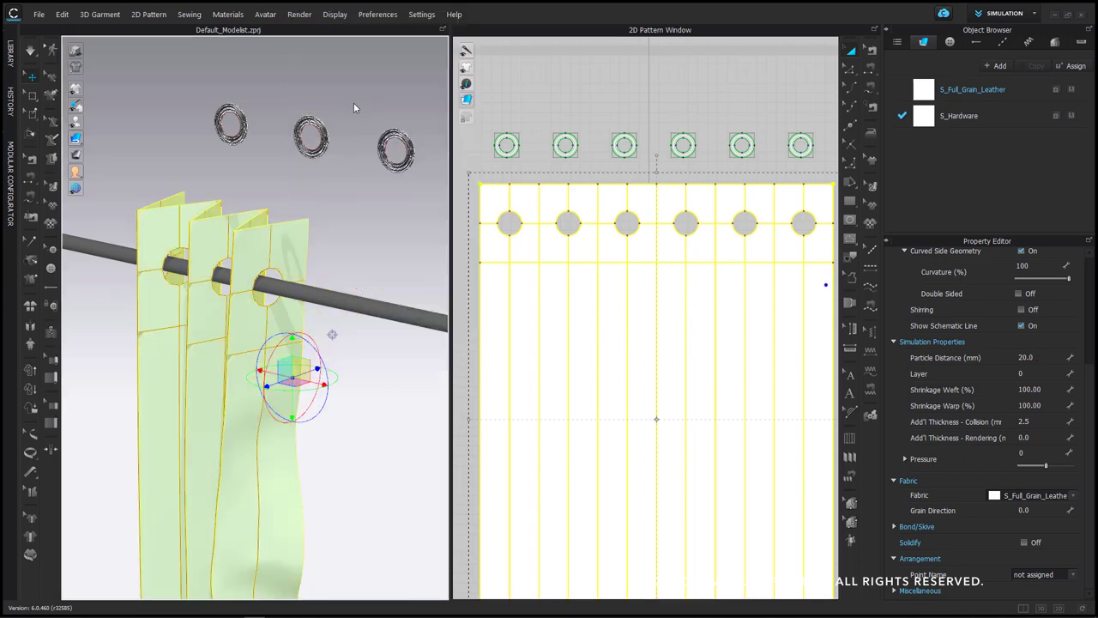
click(545, 105)
Sew the full outlines of the first three curtain openings to the outer edges of the grommet rings above them
right_drag(548, 103, 624, 156)
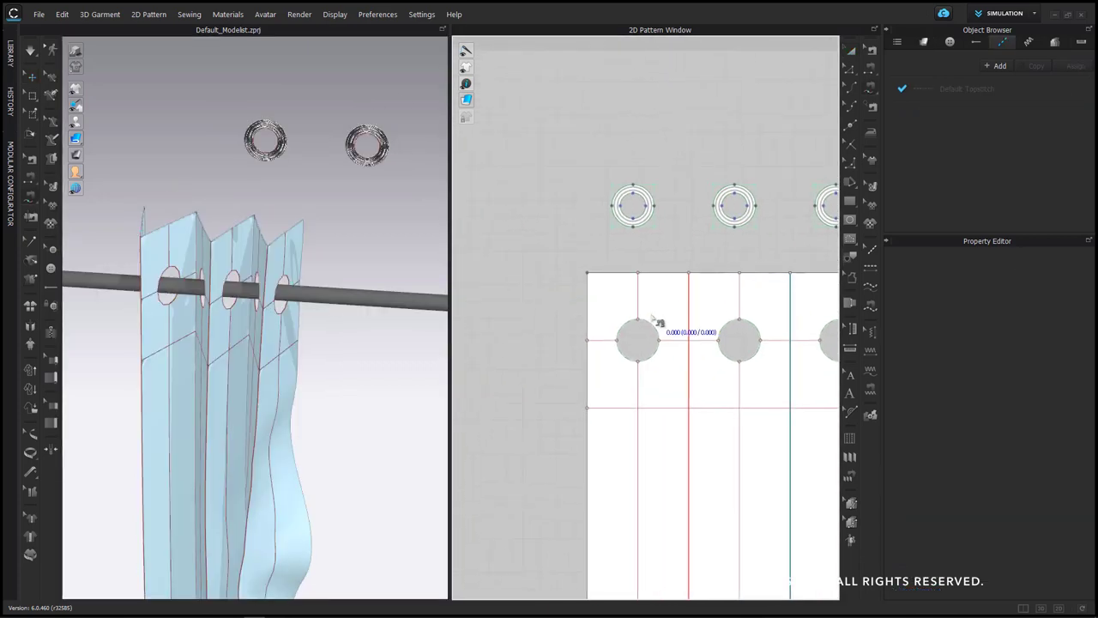
middle_drag(662, 318, 615, 306)
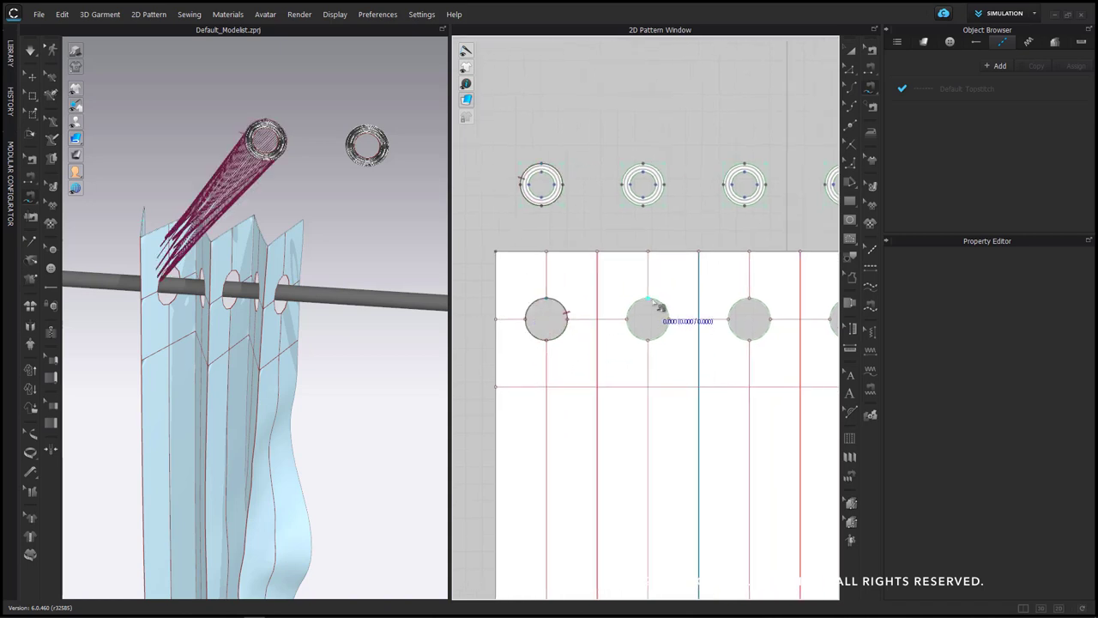
click(648, 299)
click(645, 165)
middle_drag(737, 225, 603, 249)
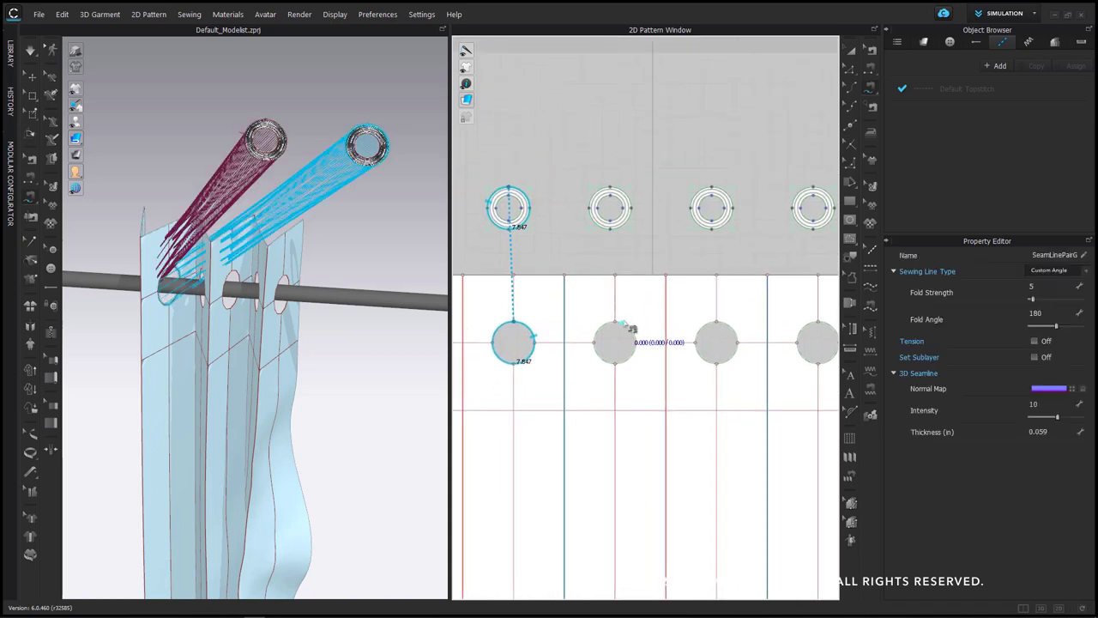
click(616, 323)
click(614, 193)
Sew the fourth, fifth and sixth curtain openings around their full outlines to the outer edges of their matching grommet rings
middle_drag(717, 233, 566, 234)
click(569, 324)
click(566, 193)
click(680, 339)
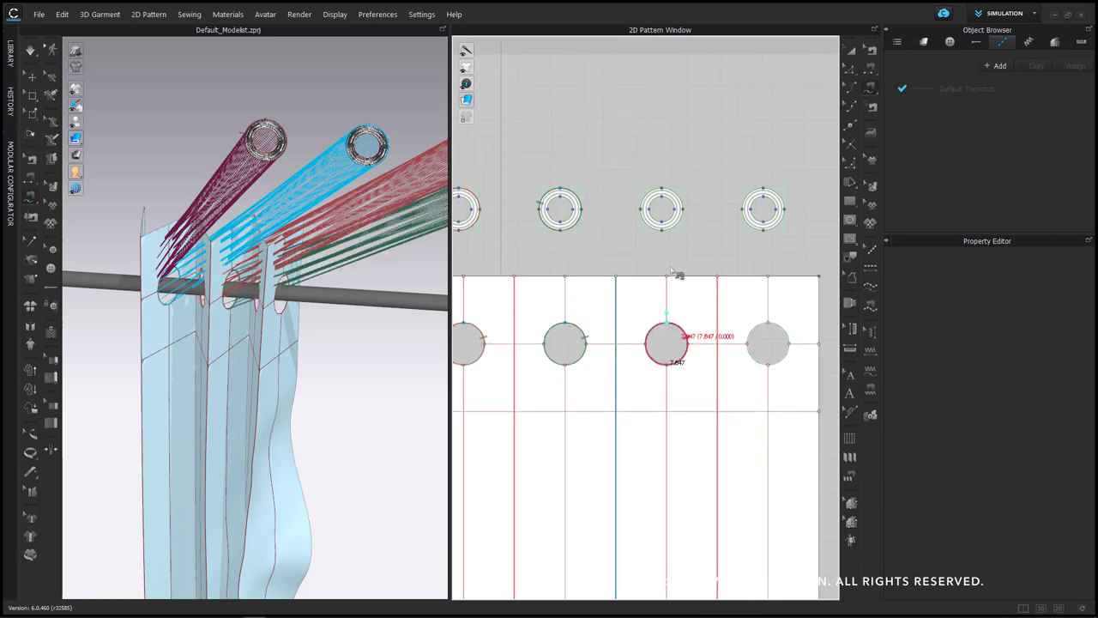
click(674, 206)
click(776, 340)
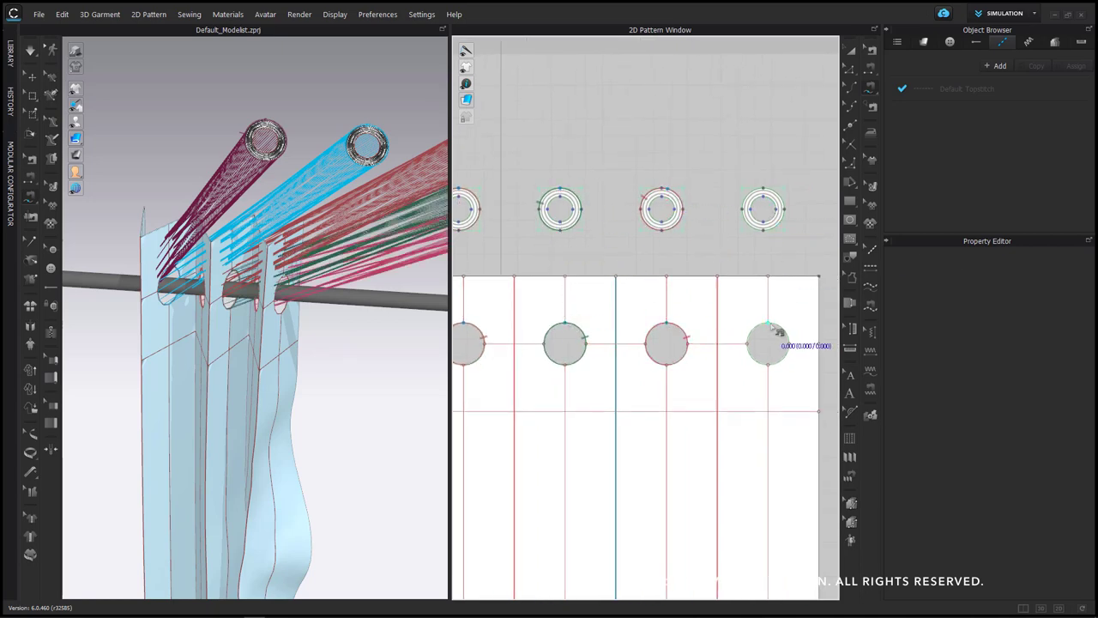
click(775, 199)
Superimpose all six sewn grommet rings onto the curtain openings with the Side option
scroll(704, 256, down, 4)
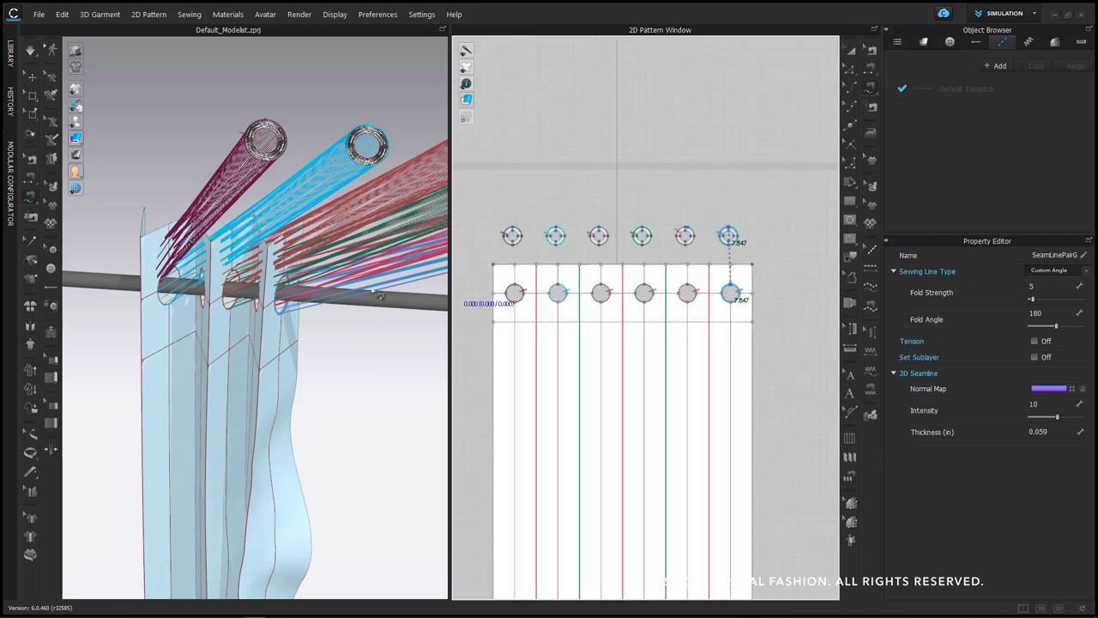
scroll(211, 287, down, 4)
right_drag(216, 288, 243, 301)
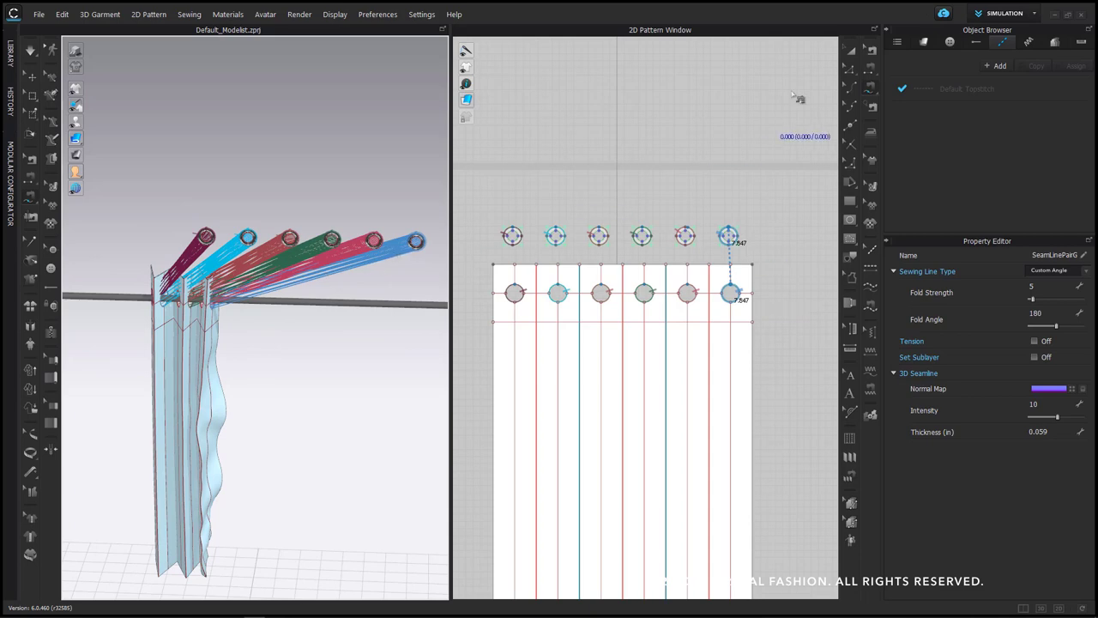
click(854, 52)
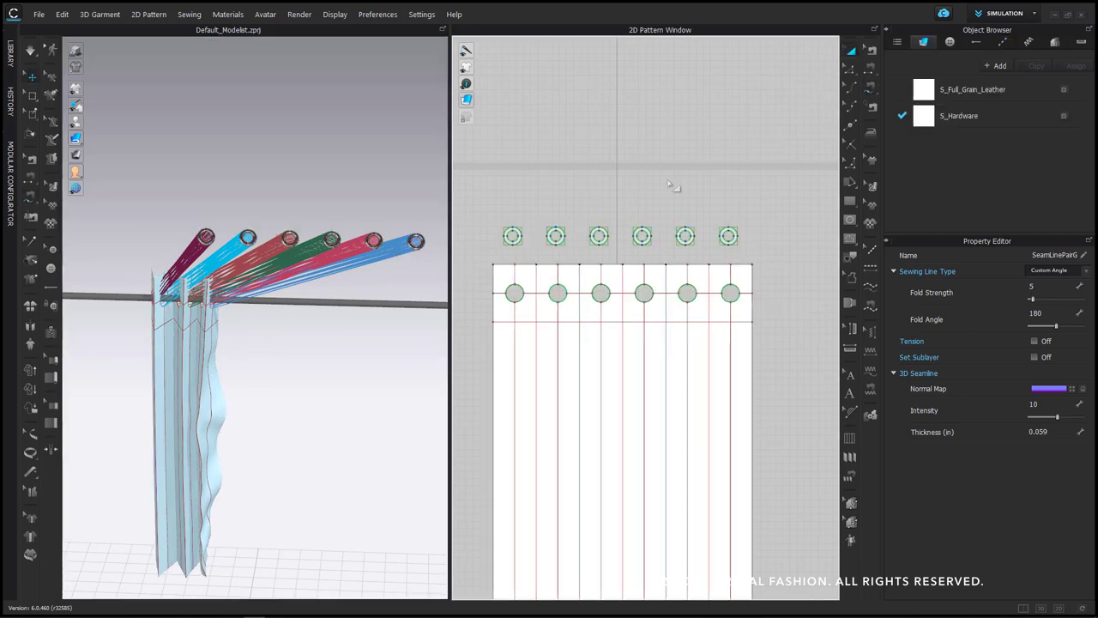
click(506, 317)
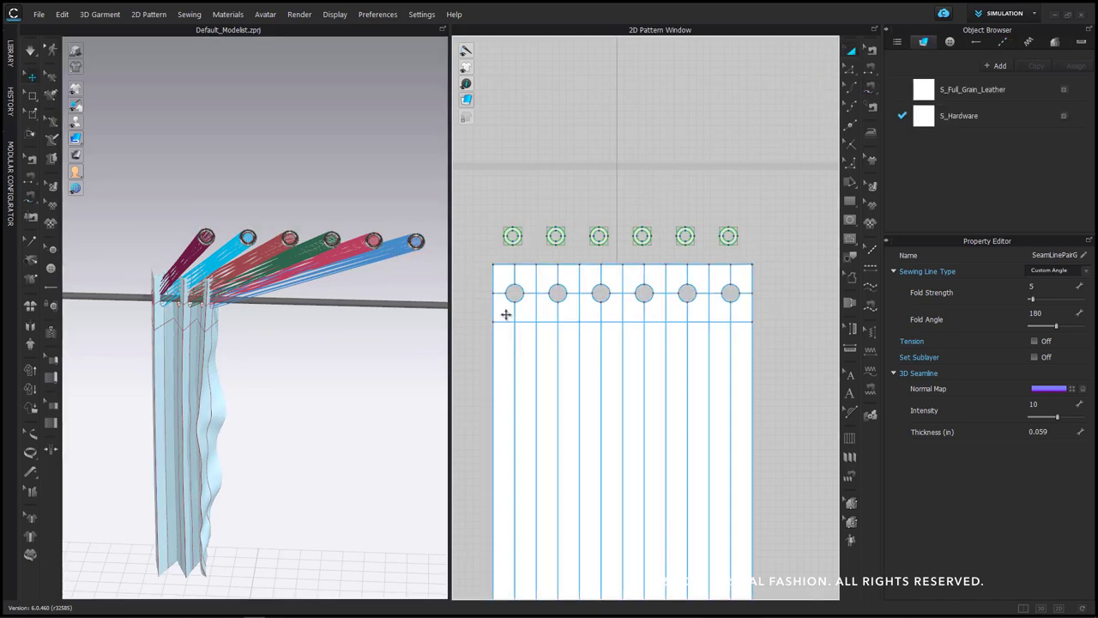
drag(488, 206, 753, 255)
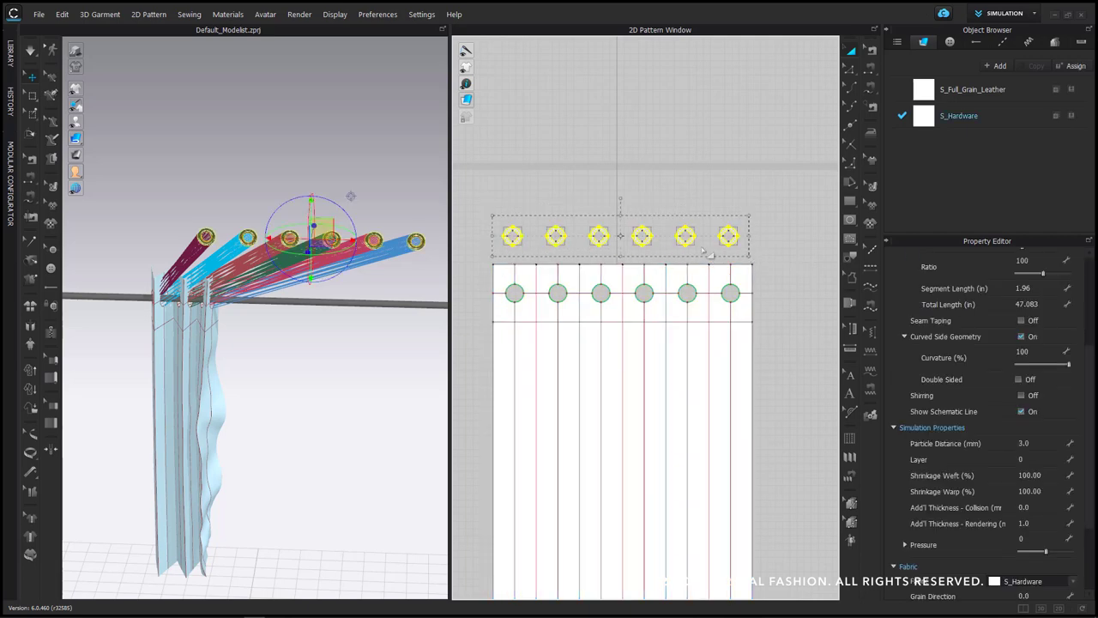
scroll(310, 279, down, 1)
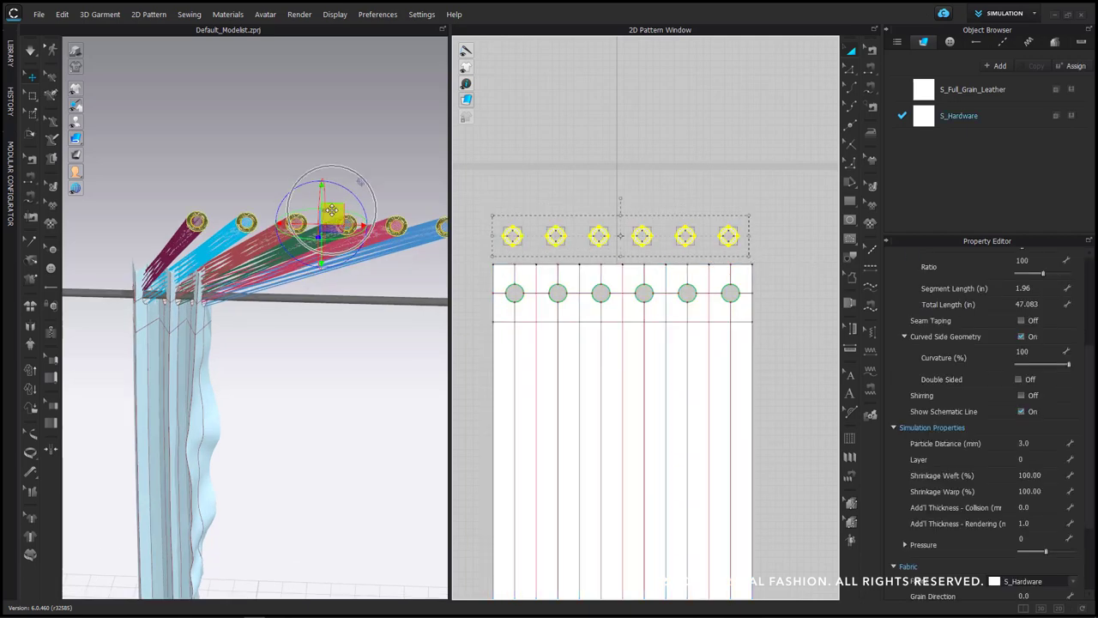
right_click(331, 210)
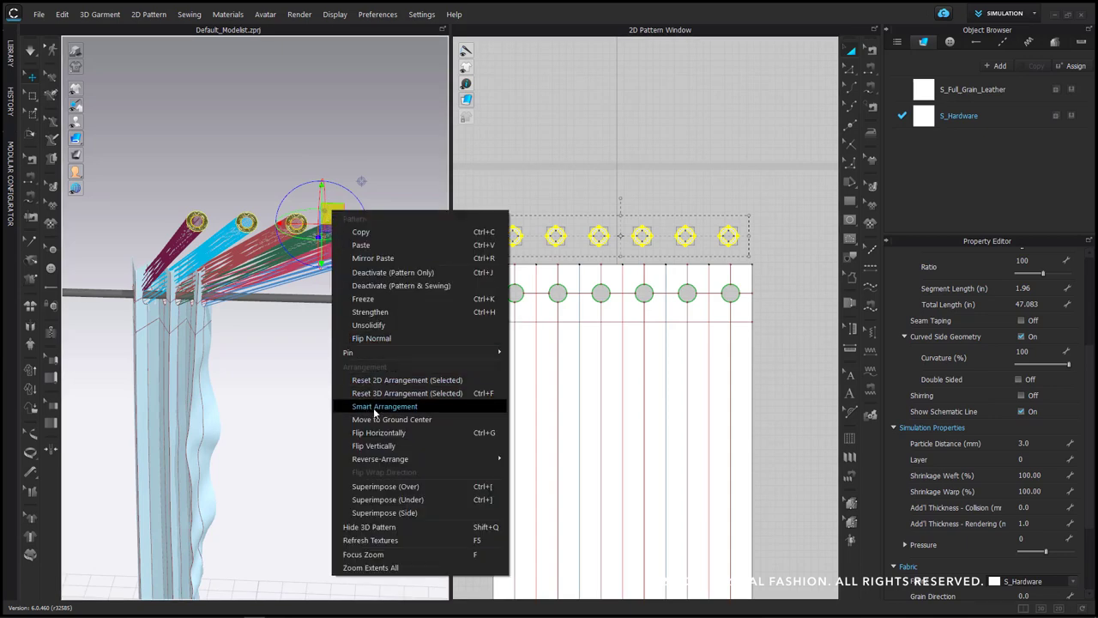
click(397, 512)
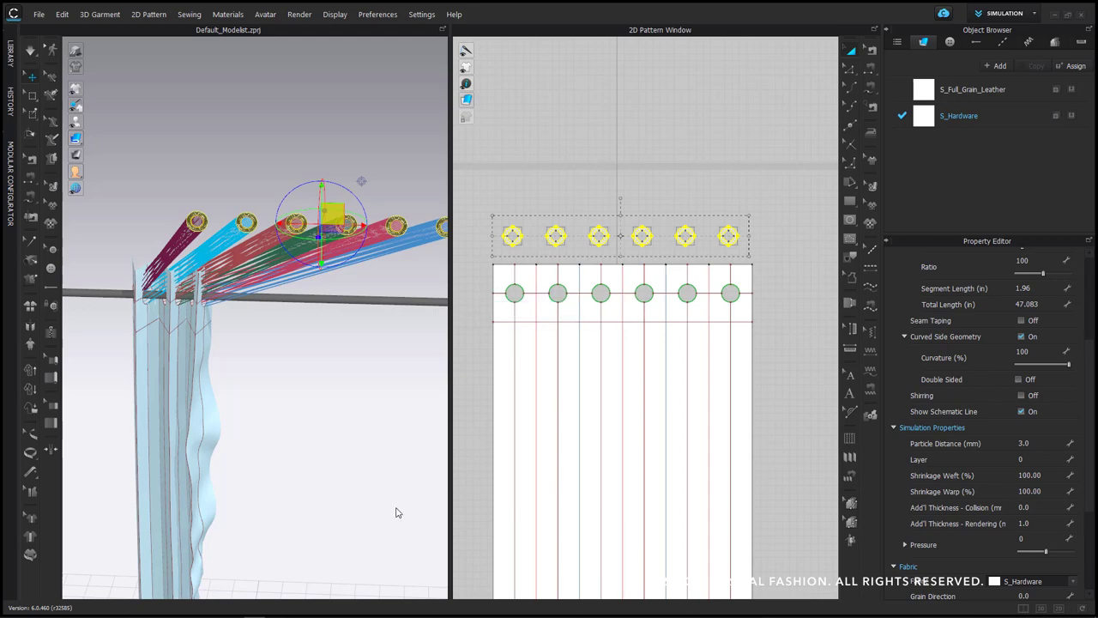
Examine from several angles how the grommet rings sit in the curtain openings around the rod in 3D
scroll(214, 376, down, 3)
middle_drag(154, 349, 289, 334)
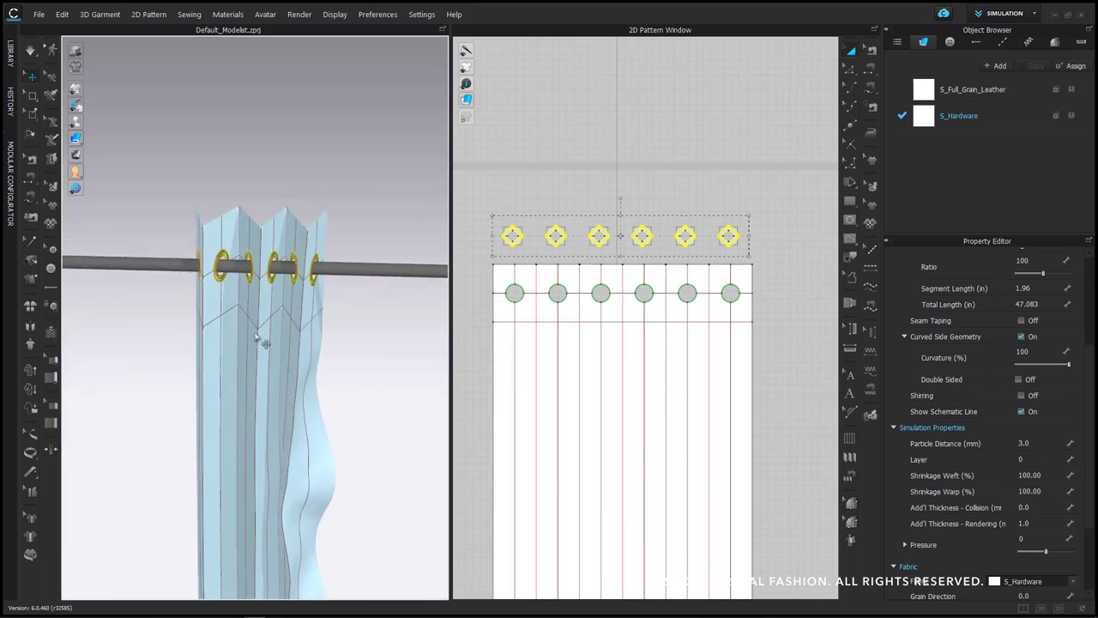
right_drag(289, 333, 334, 331)
scroll(227, 341, down, 1)
scroll(227, 341, down, 3)
middle_drag(265, 318, 272, 304)
right_drag(272, 303, 301, 312)
click(153, 309)
scroll(302, 310, up, 5)
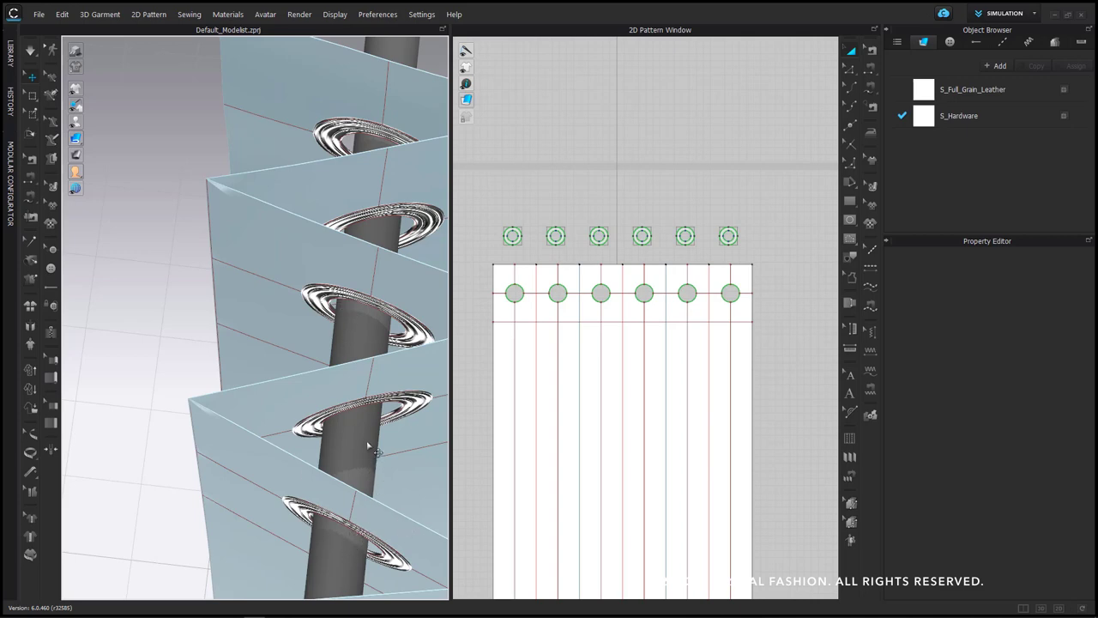
scroll(371, 429, down, 5)
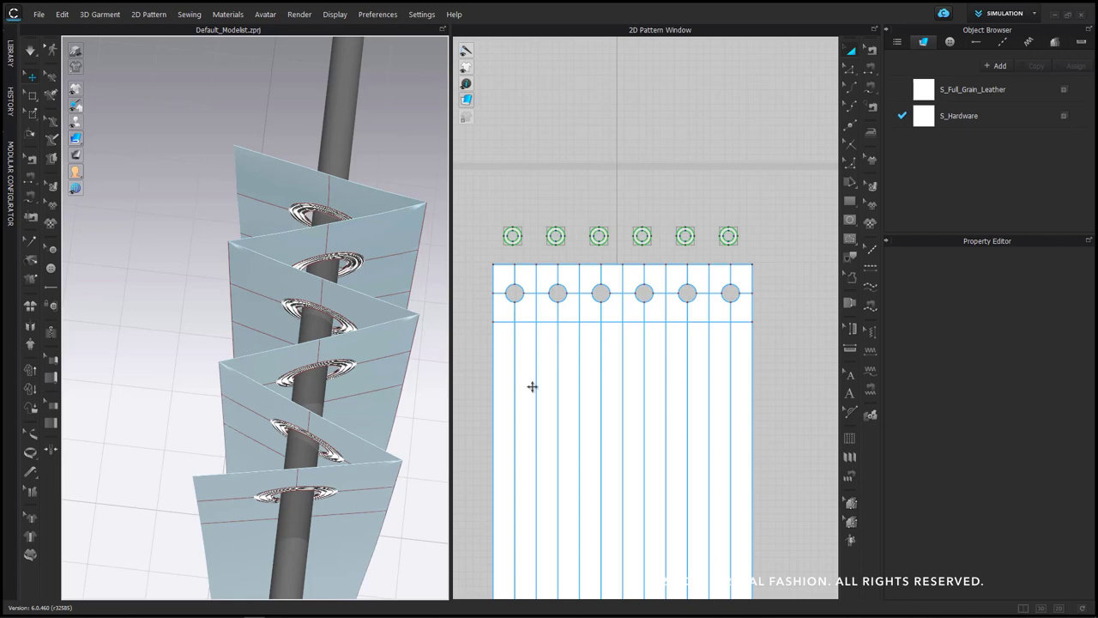
click(652, 383)
click(334, 388)
right_drag(377, 403, 403, 437)
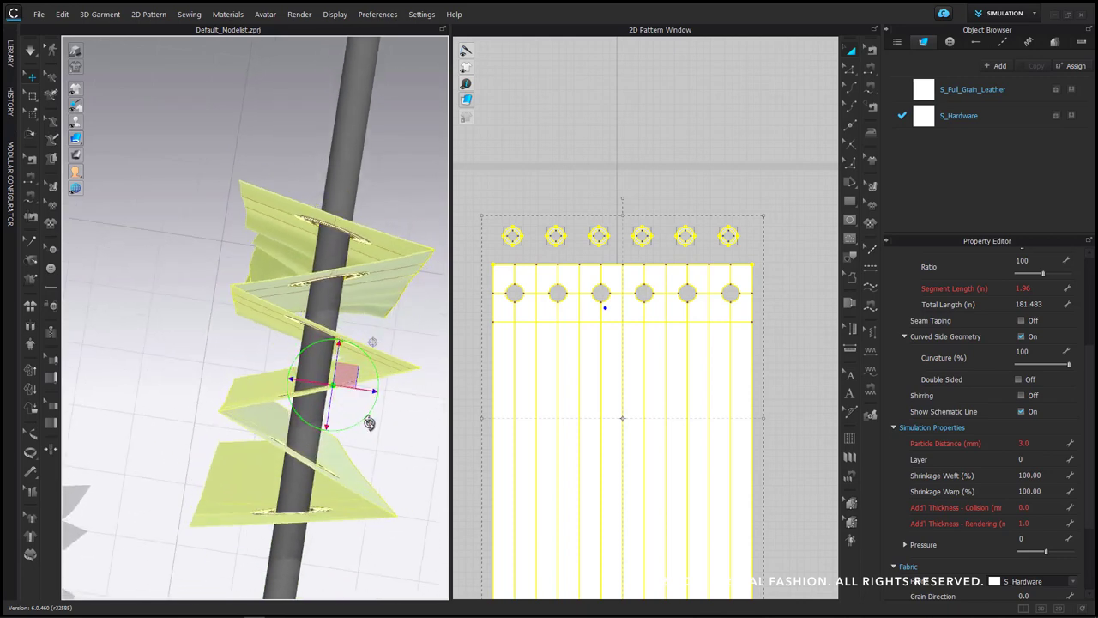
key(ctrl+z)
right_drag(367, 401, 351, 314)
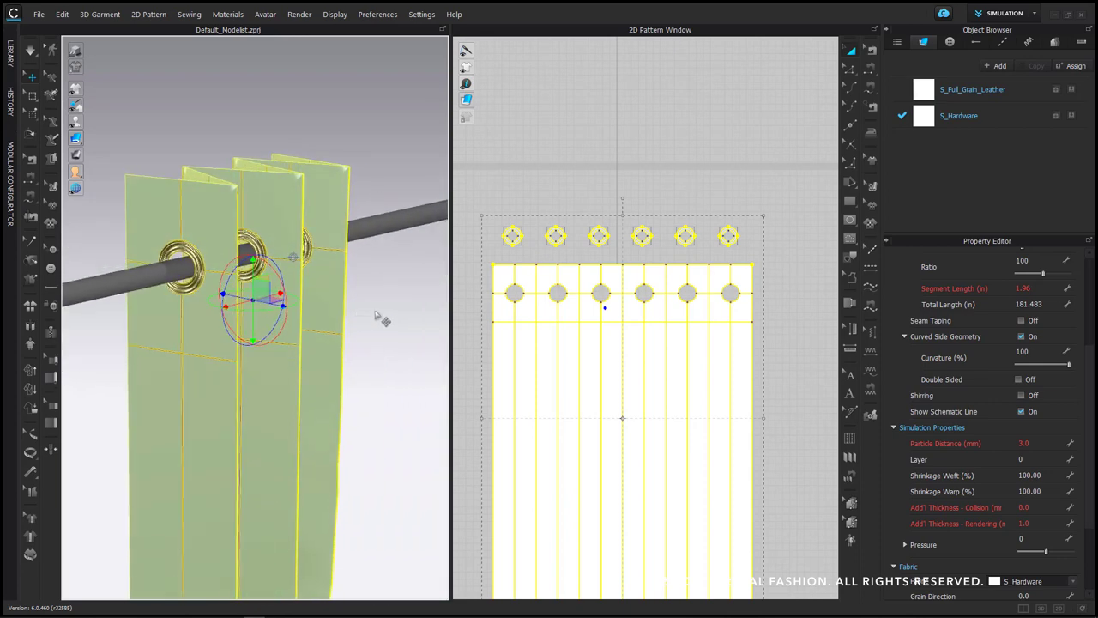
click(377, 317)
Unfreeze the curtain pattern so it can be simulated together with its sewn grommet rings
click(333, 331)
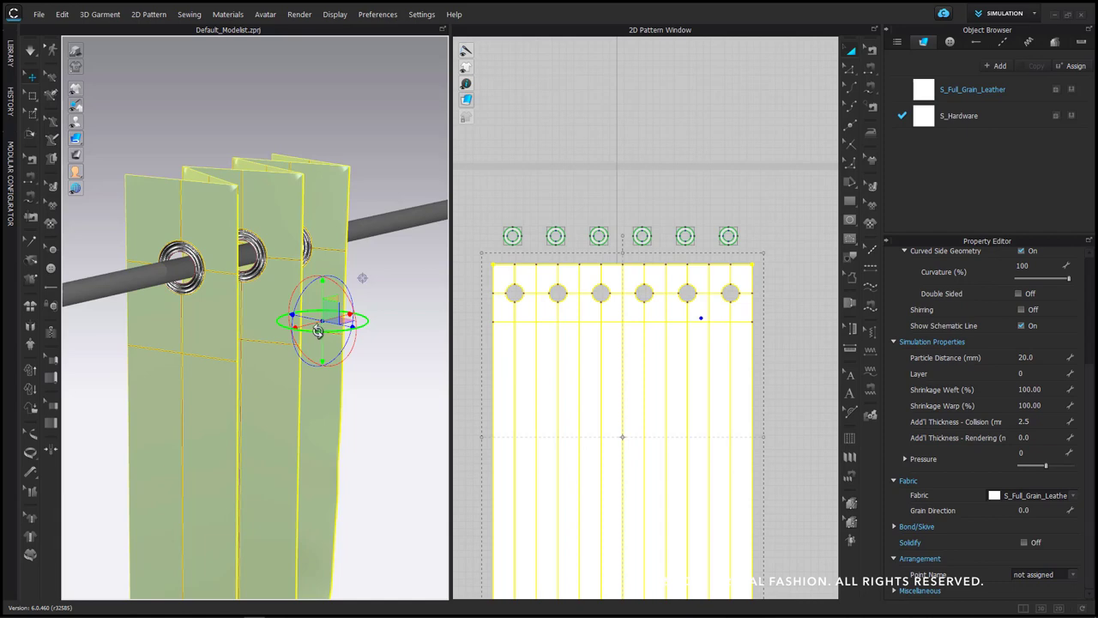
right_click(324, 266)
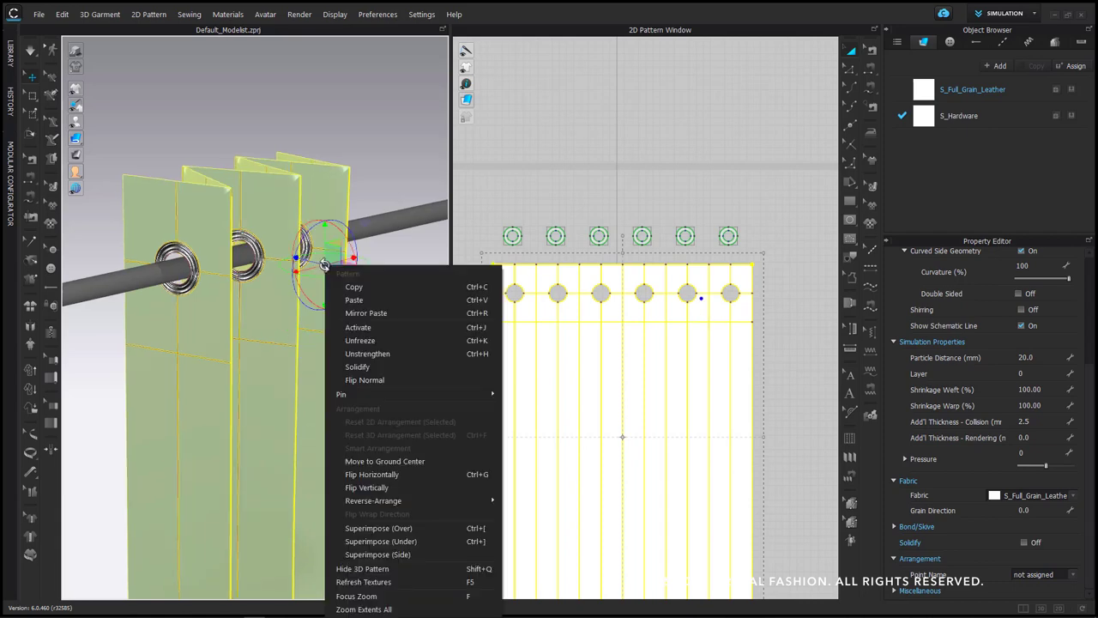
click(380, 338)
middle_drag(388, 338, 412, 369)
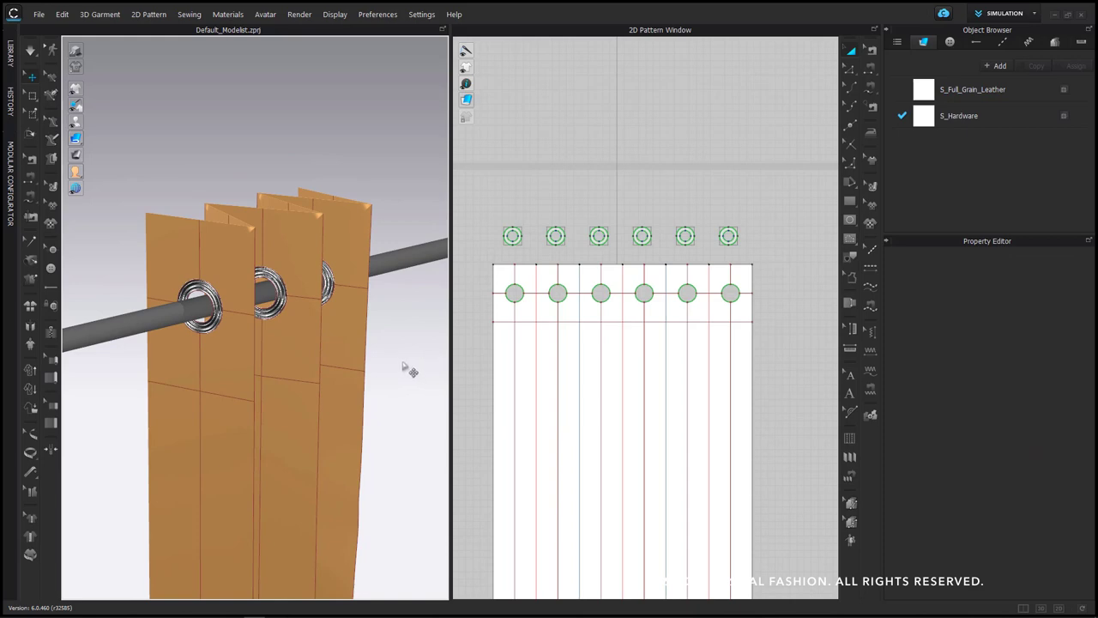
Try a brief simulation of the unfrozen curtain on the rod, and undo it
key(space)
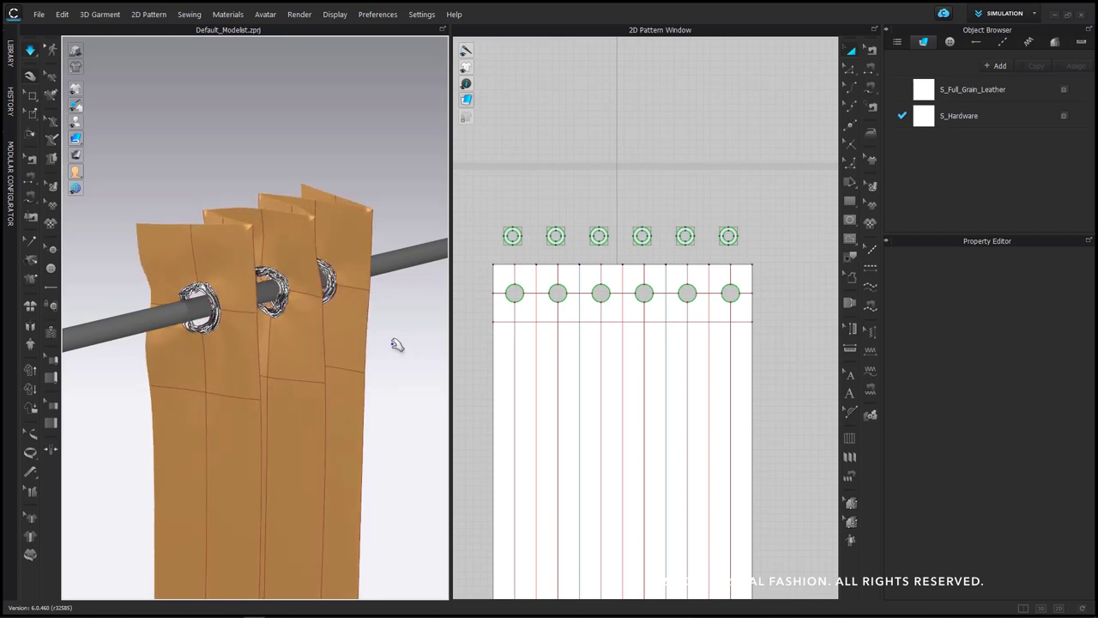
key(space)
key(ctrl+z)
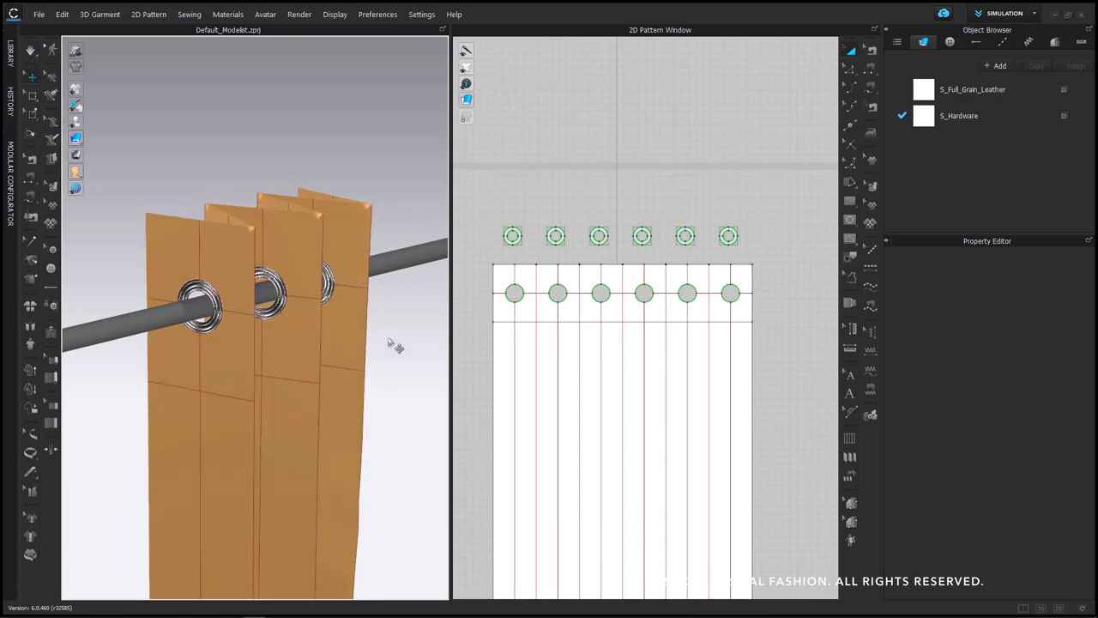
Set the curtain rod's Skin Offset to 3 mm
click(160, 328)
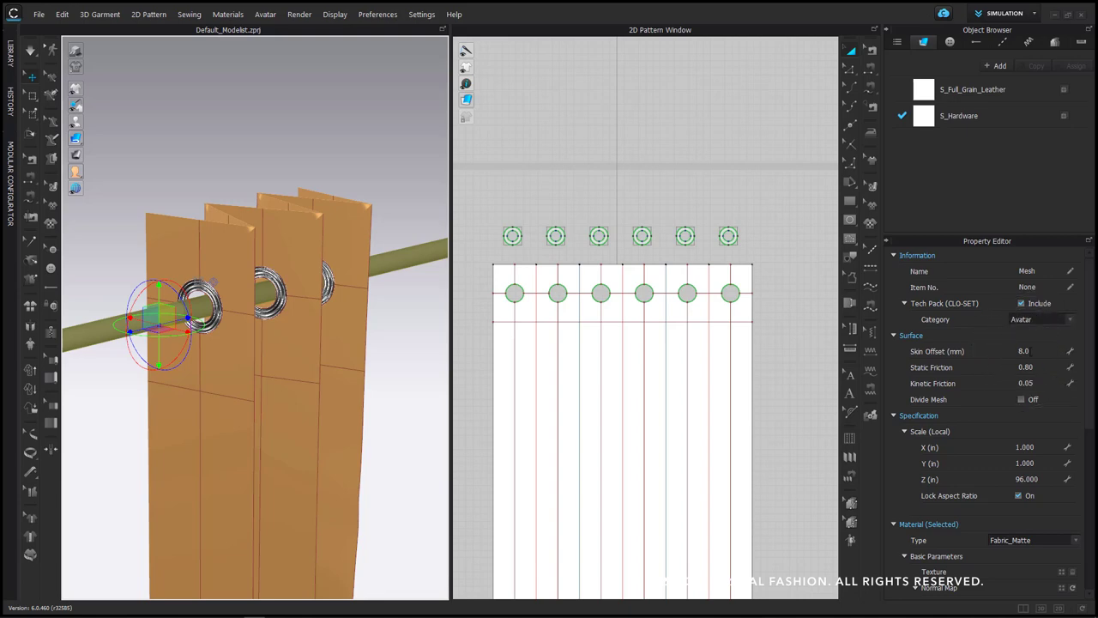
click(1030, 351)
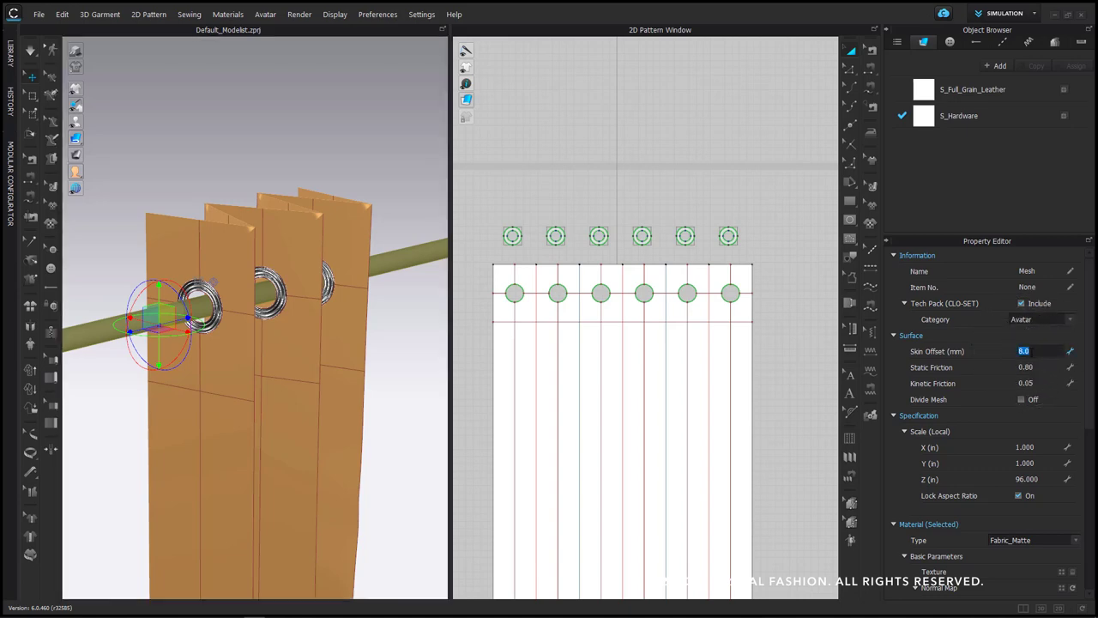
text(3)
key(Return)
Change the rod's material type to Metal and give it a near-white colour from the palette
click(1022, 541)
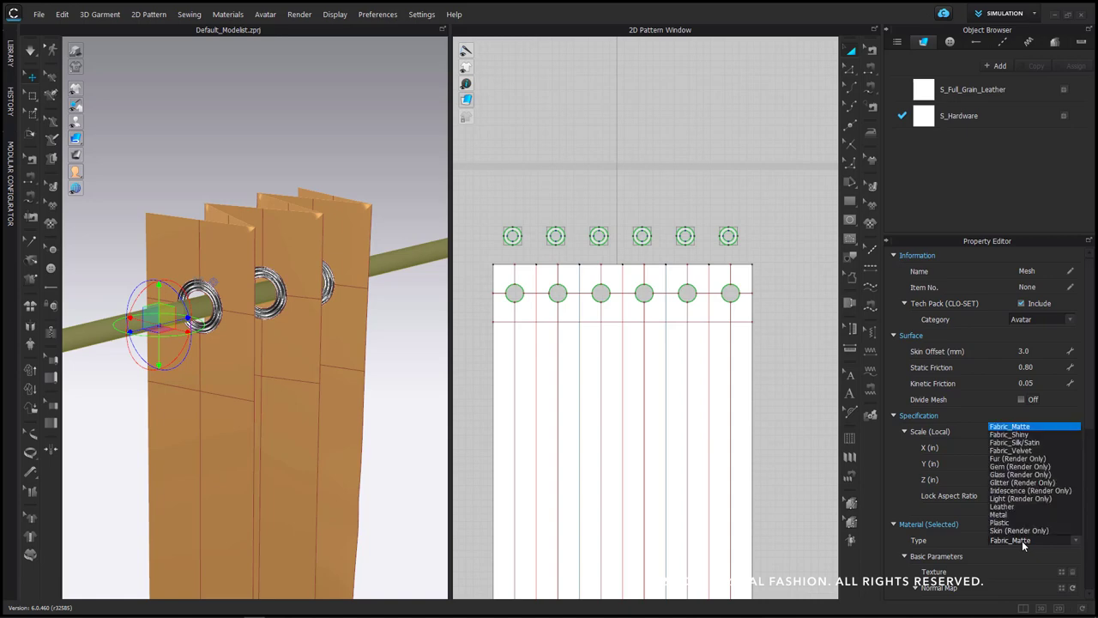
click(1022, 515)
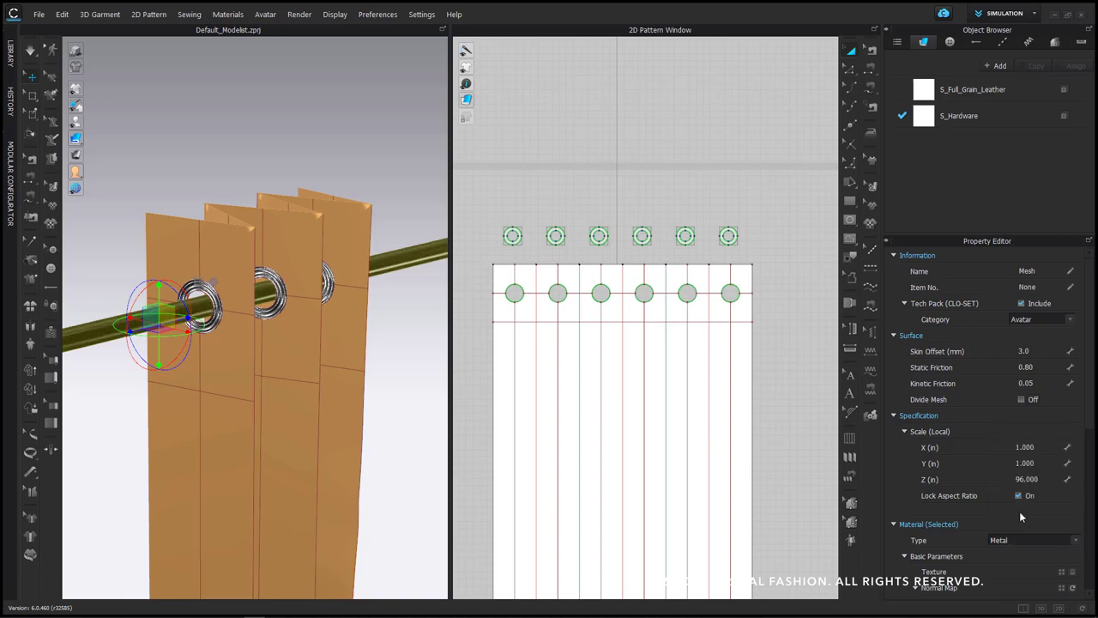
scroll(999, 462, down, 2)
scroll(1000, 459, down, 5)
click(1073, 487)
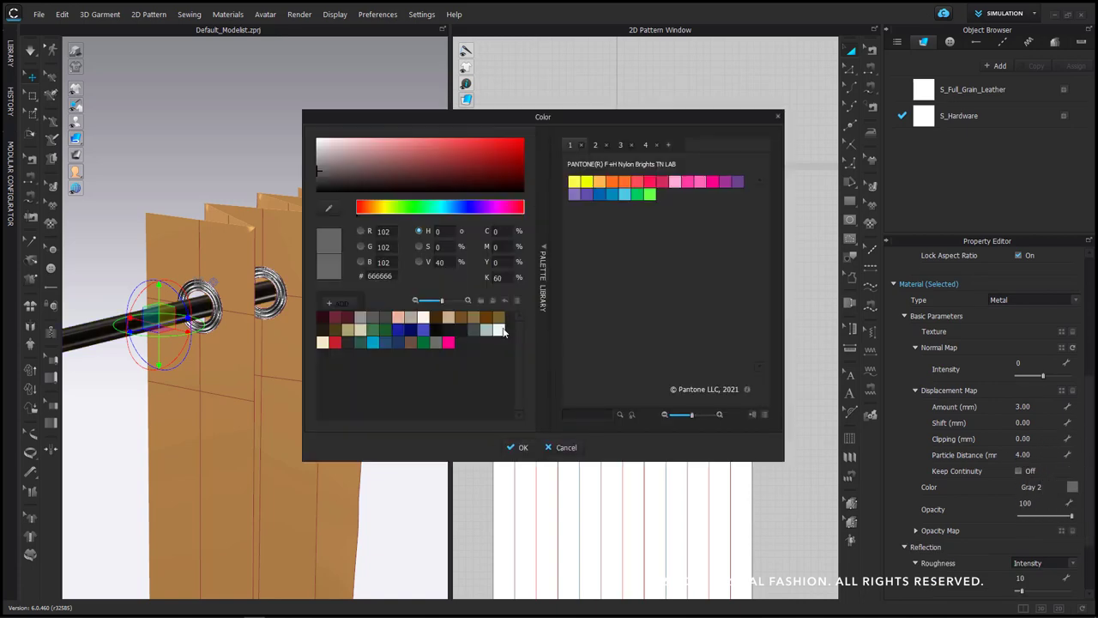
click(500, 330)
click(517, 447)
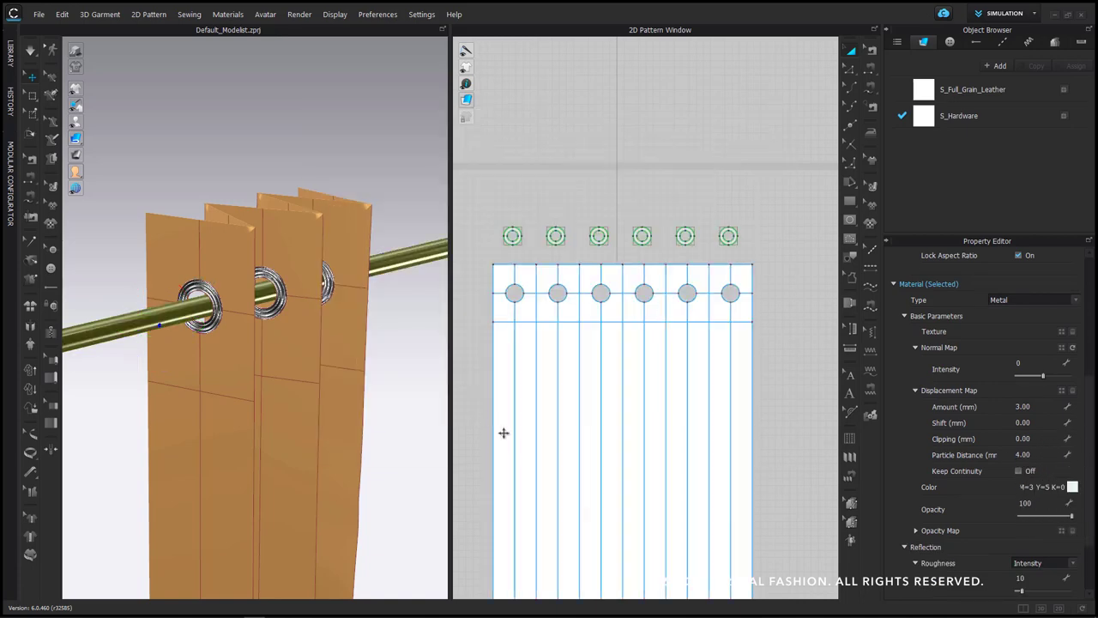
click(412, 412)
Simulate the strengthened curtain so it settles with its grommet rings on the metal rod
mouse_move(400, 404)
right_down()
mouse_move(375, 395)
mouse_move(507, 385)
mouse_move(392, 400)
right_up()
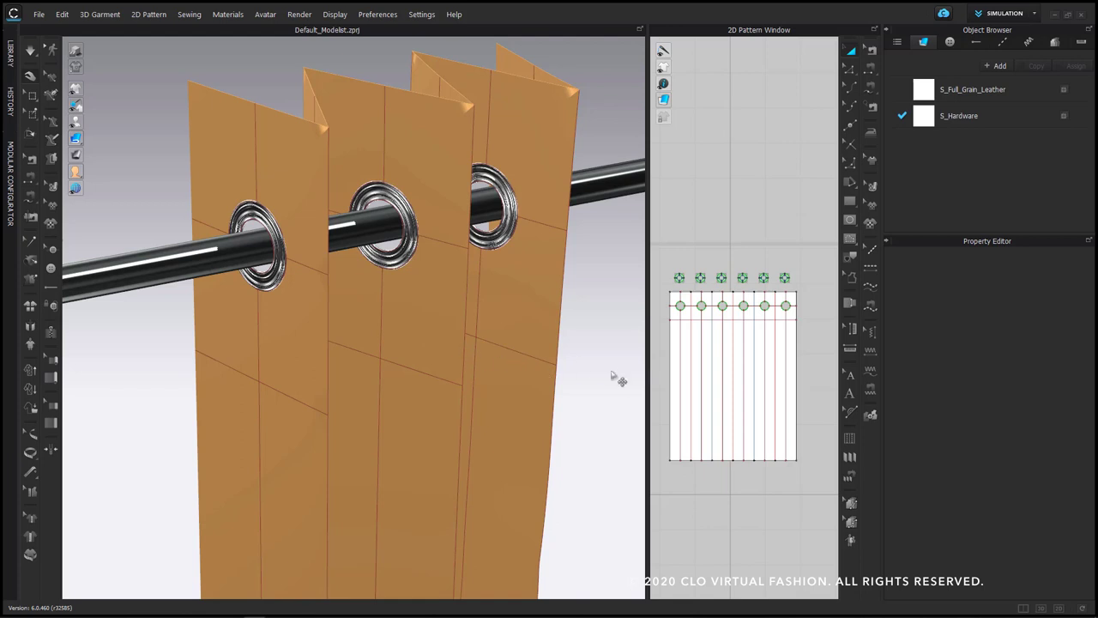
key(space)
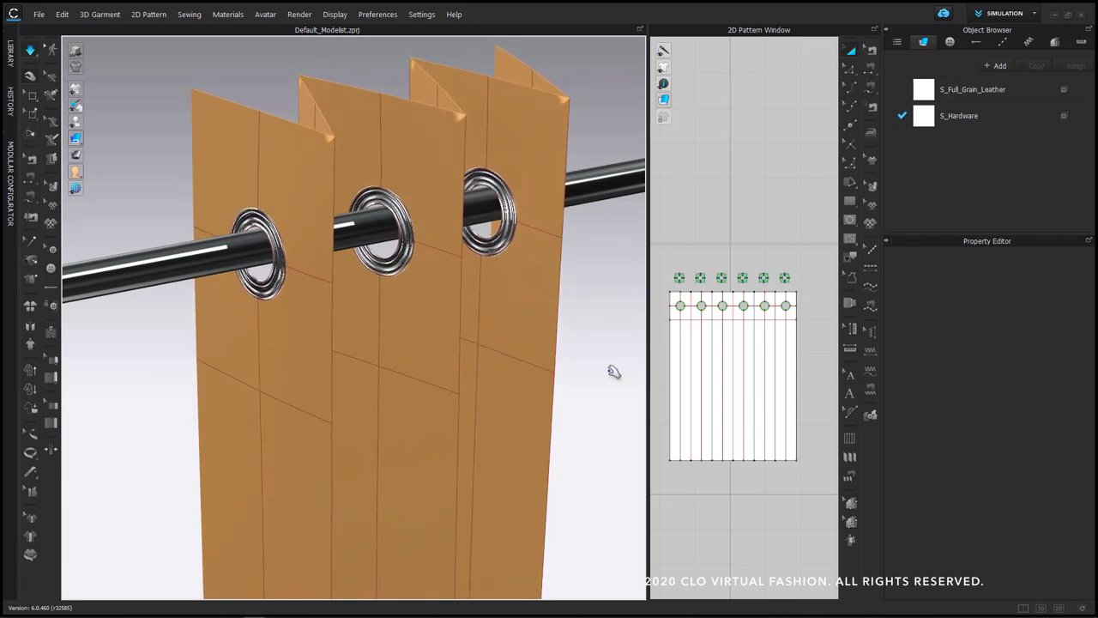
mouse_move(618, 361)
right_down()
mouse_move(561, 343)
mouse_move(629, 343)
mouse_move(483, 358)
mouse_move(635, 363)
mouse_move(544, 363)
mouse_move(612, 360)
mouse_move(606, 368)
right_up()
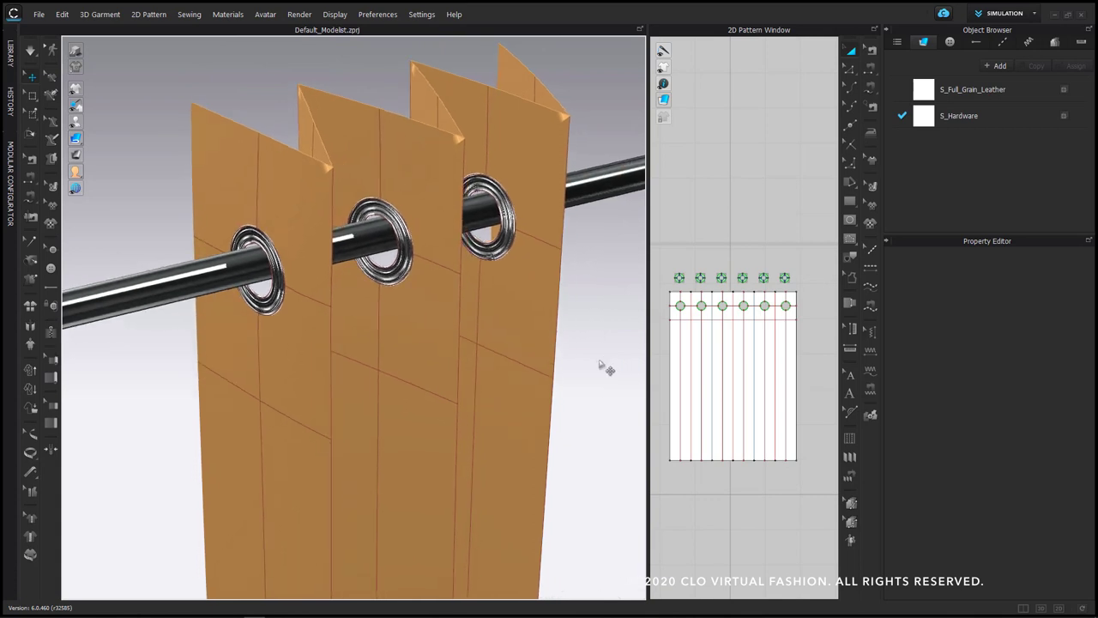
Unstrengthen the curtain pattern
click(538, 347)
right_click(535, 343)
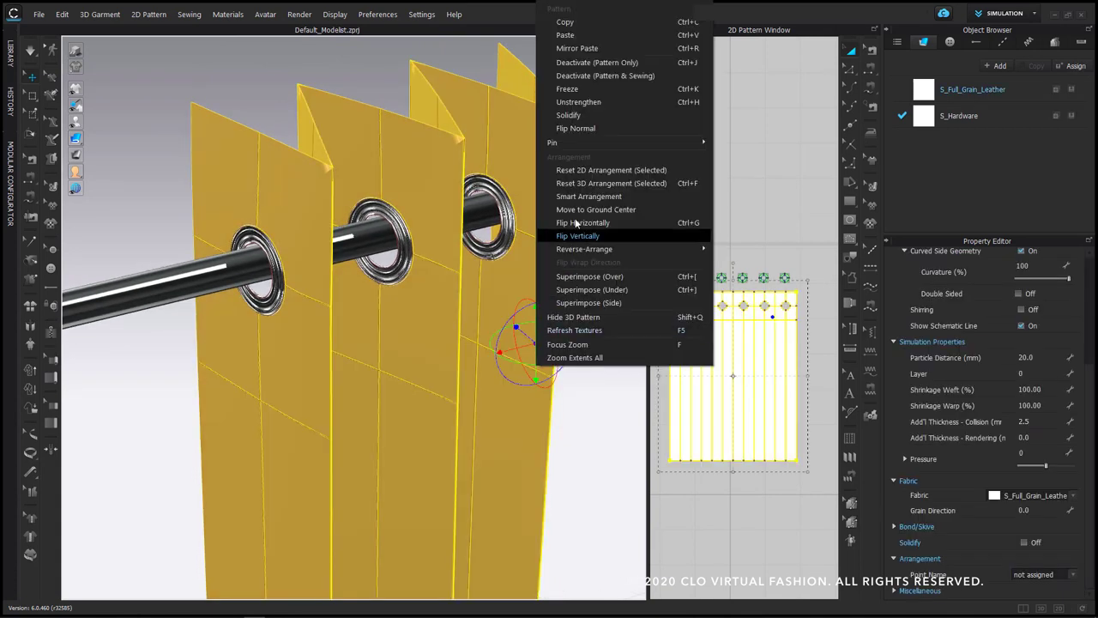
click(590, 102)
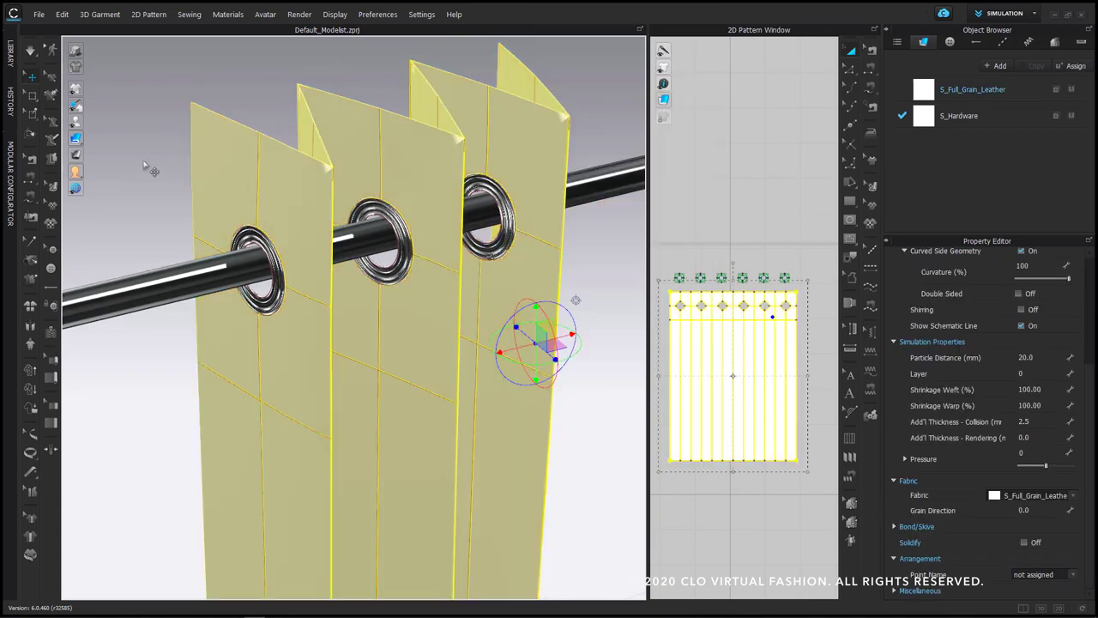
Replace the curtain's S_Full_Grain_Leather fabric with Cotton_Heavy_Twill from the library's Fabric folder
click(10, 53)
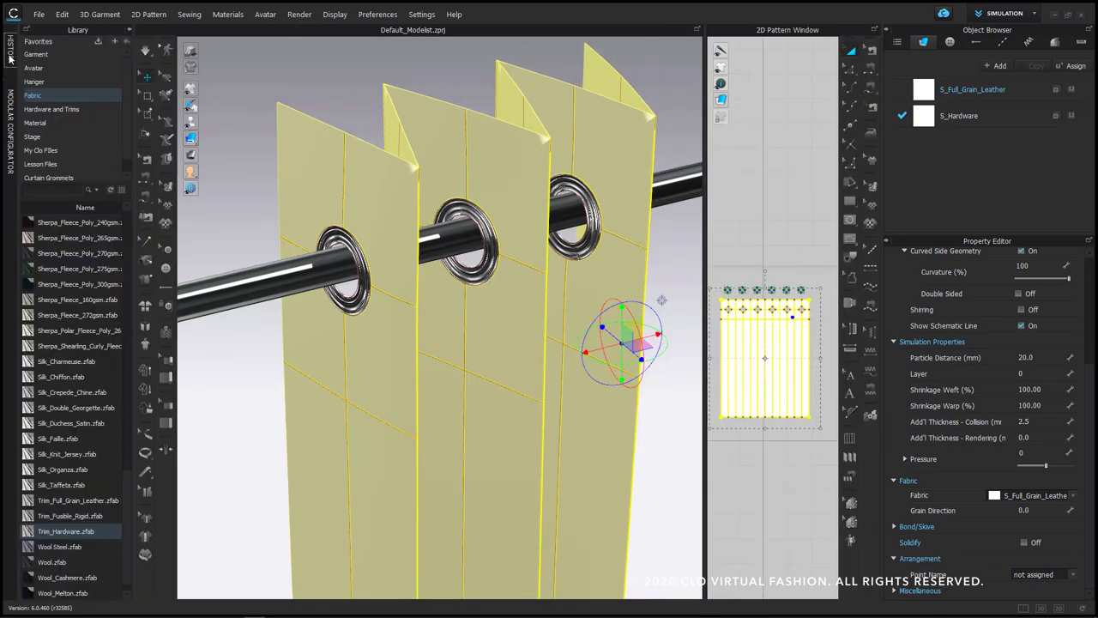
scroll(61, 260, up, 20)
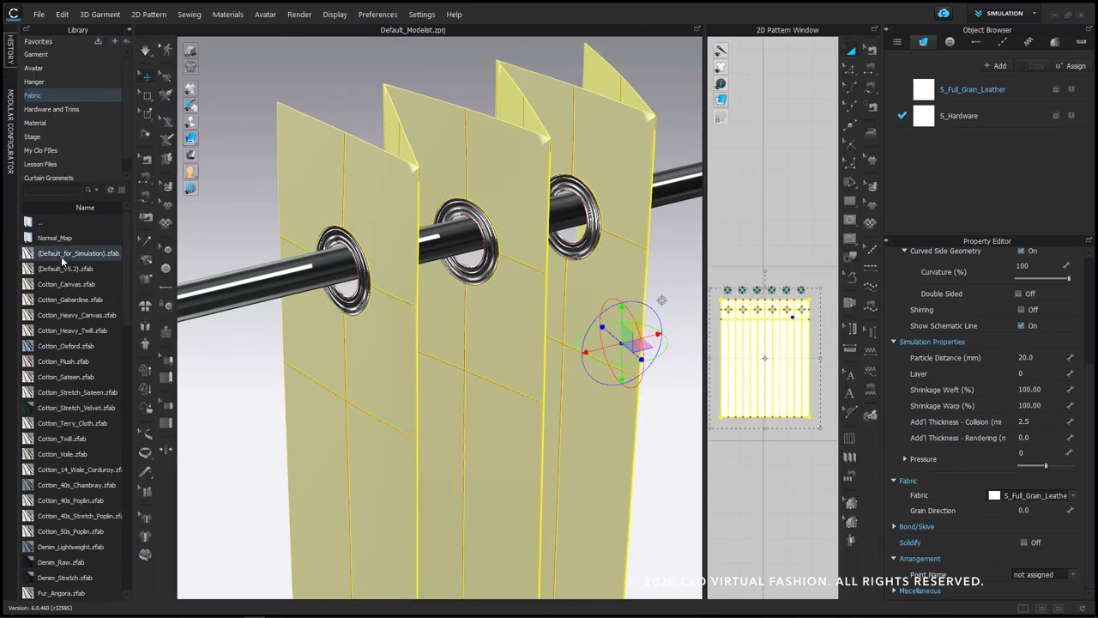
mouse_move(80, 336)
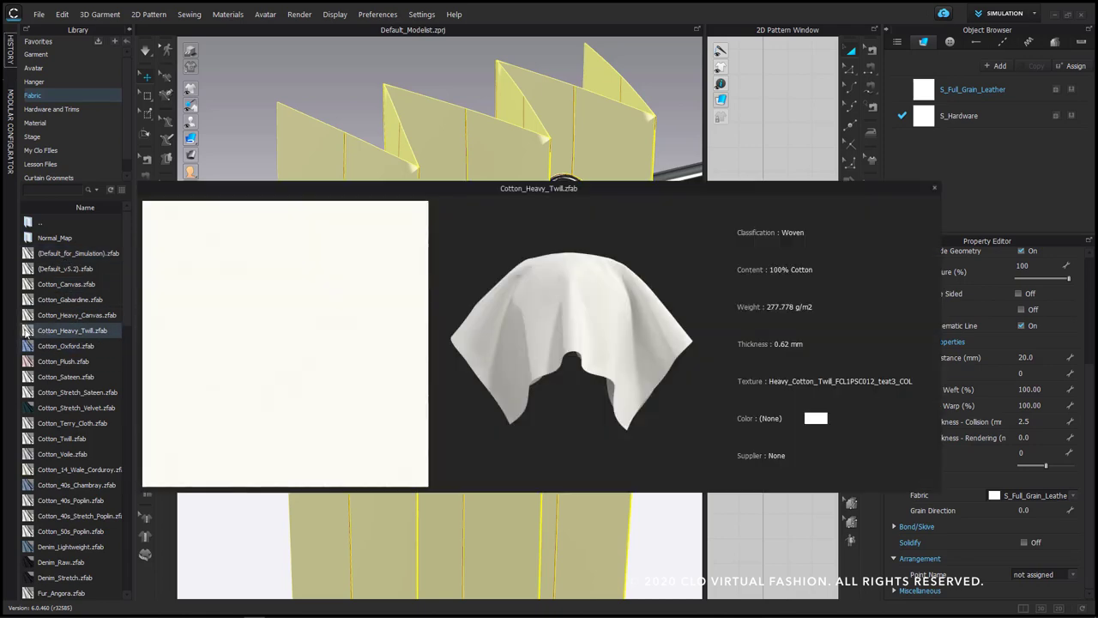
drag(52, 331, 623, 166)
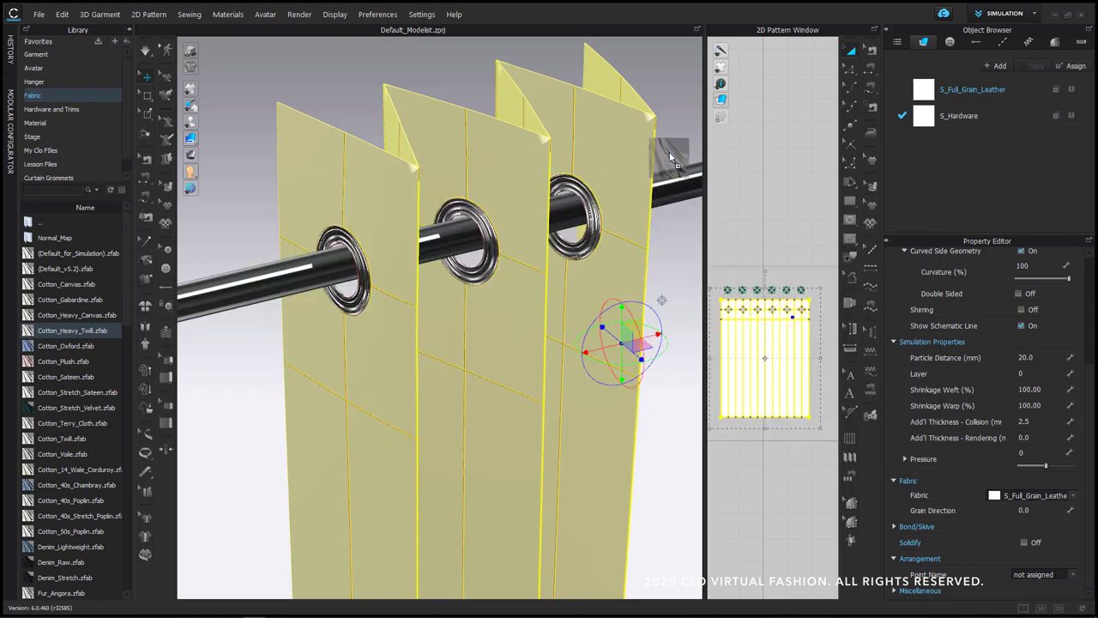
drag(788, 149, 913, 92)
click(775, 147)
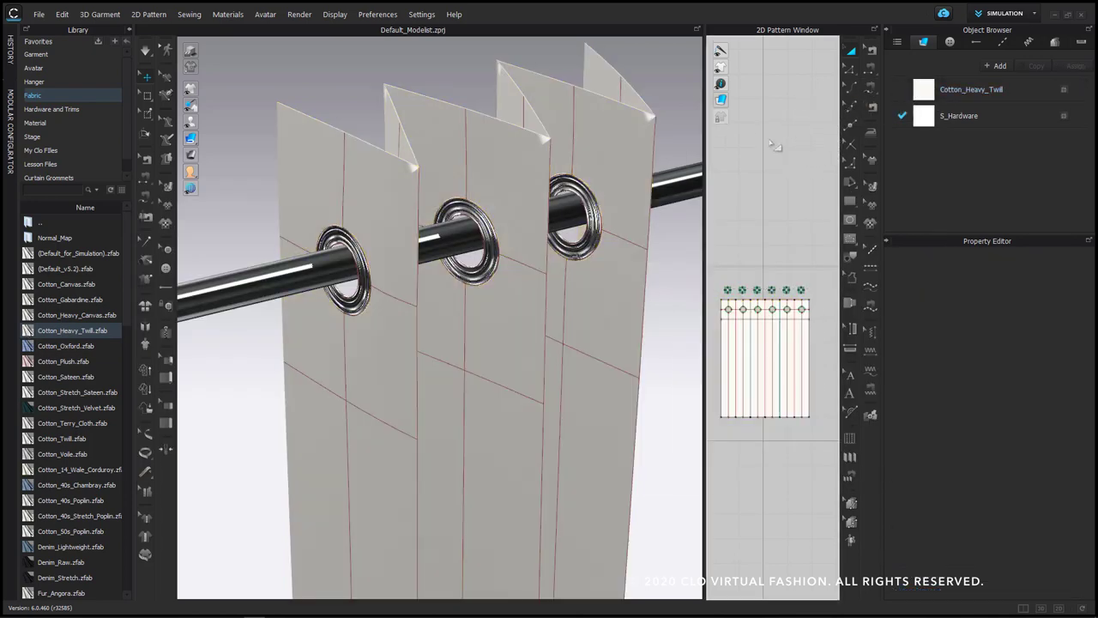
Hide the curtain's internal lines in the 3D view and display it with high-quality rendering
right_drag(548, 340, 549, 319)
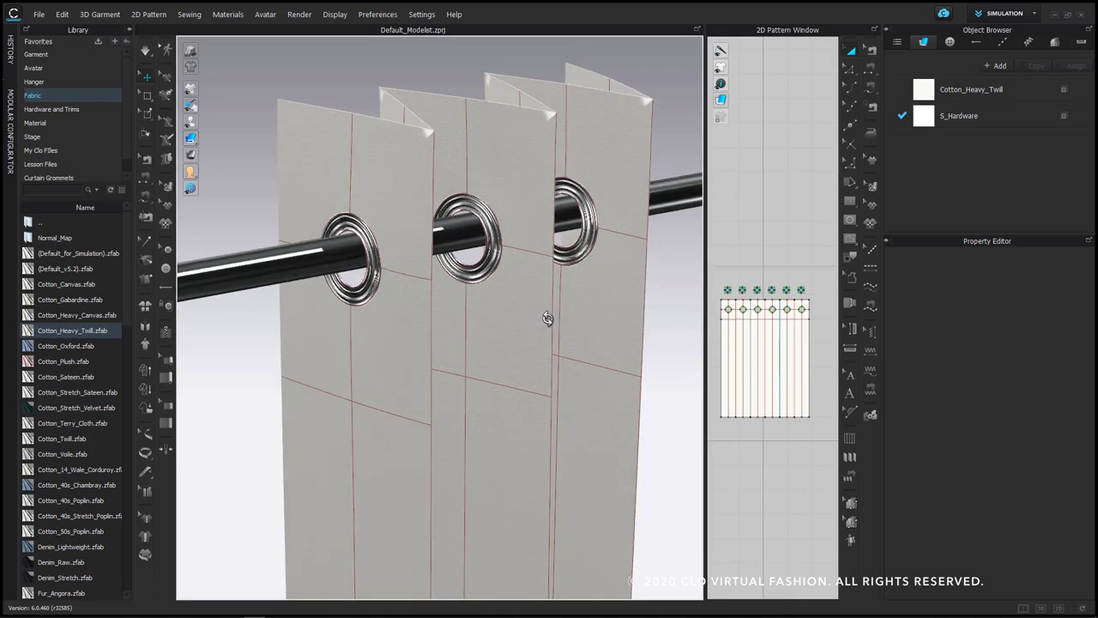
scroll(549, 320, down, 2)
mouse_move(190, 139)
mouse_move(194, 96)
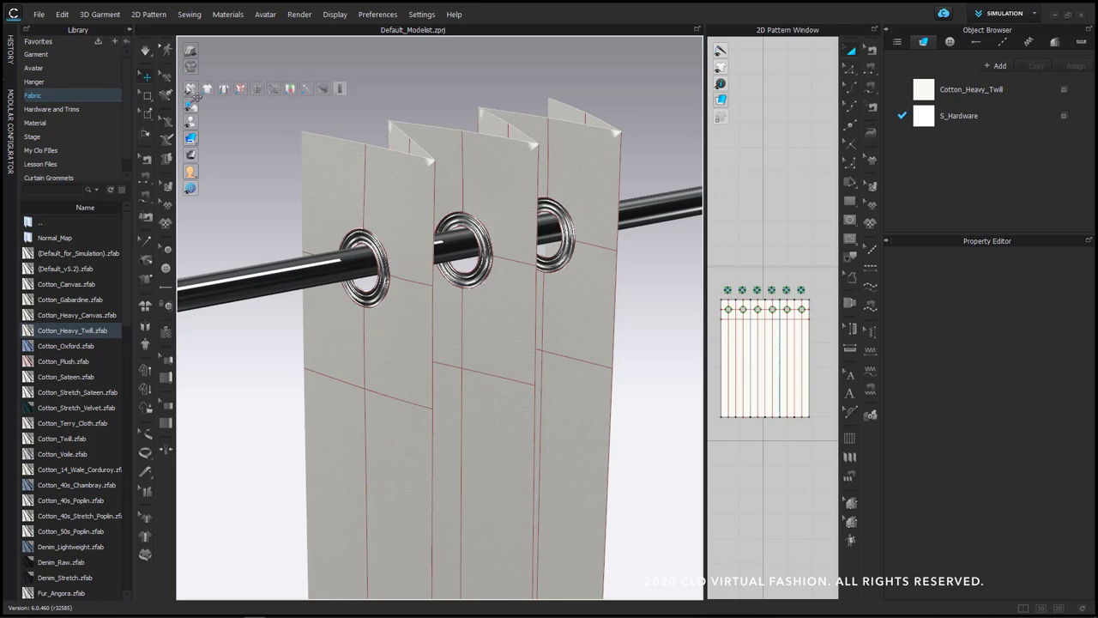
click(241, 89)
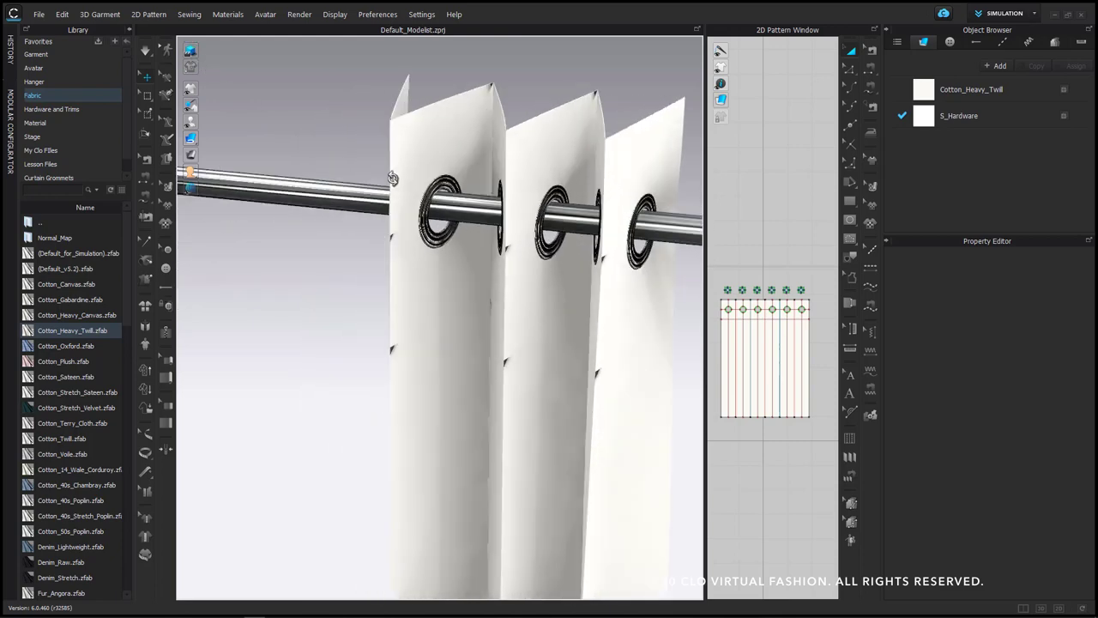
Simulate the curtain in the heavy twill fabric so its pleats drape from the rod
right_drag(392, 179, 487, 176)
key(space)
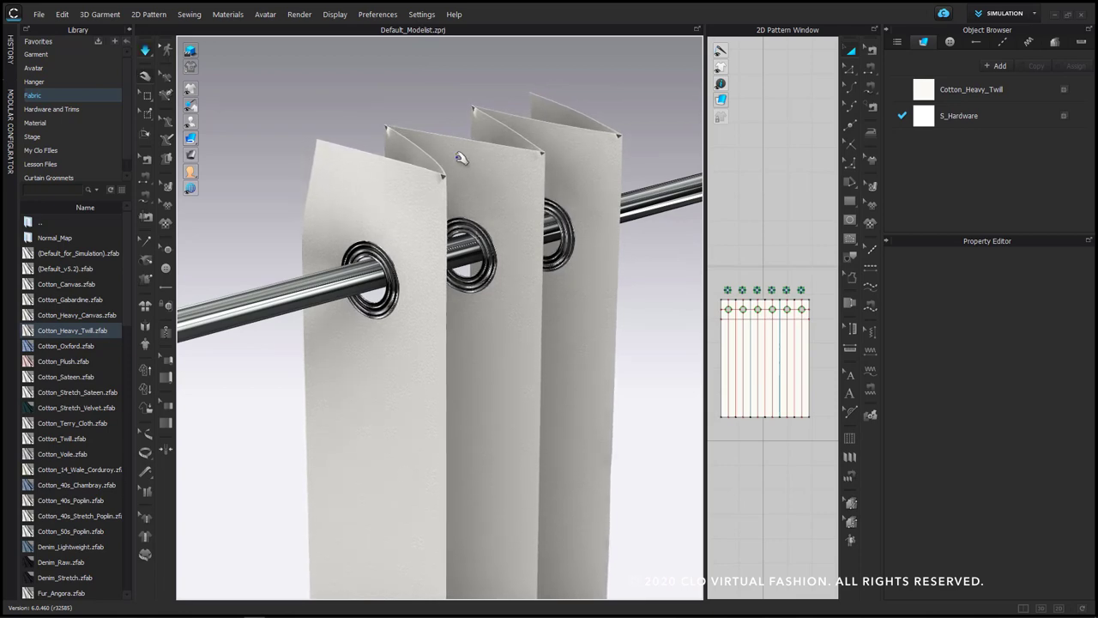
right_drag(460, 158, 520, 340)
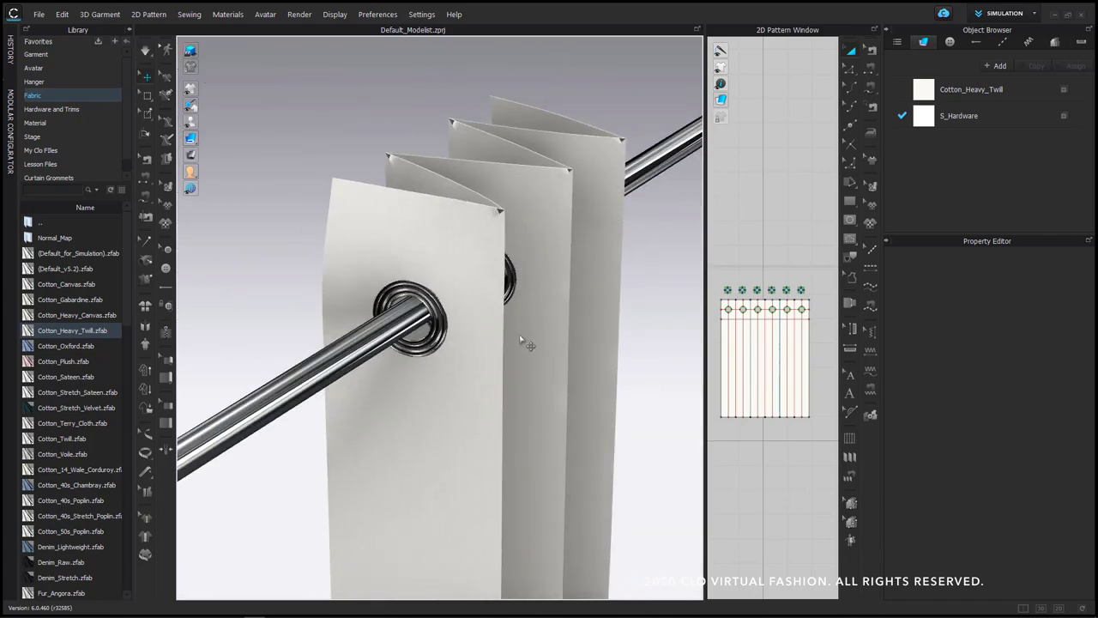
Set the curtain's particle distance to 5 mm and its additional collision thickness to 1 mm
click(470, 385)
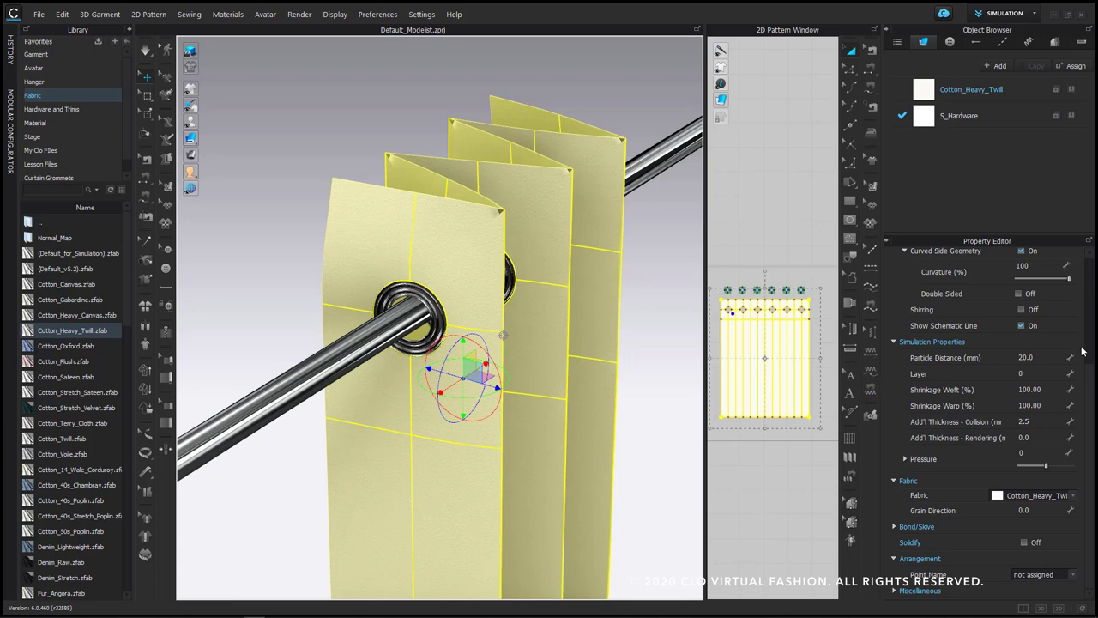
click(1043, 357)
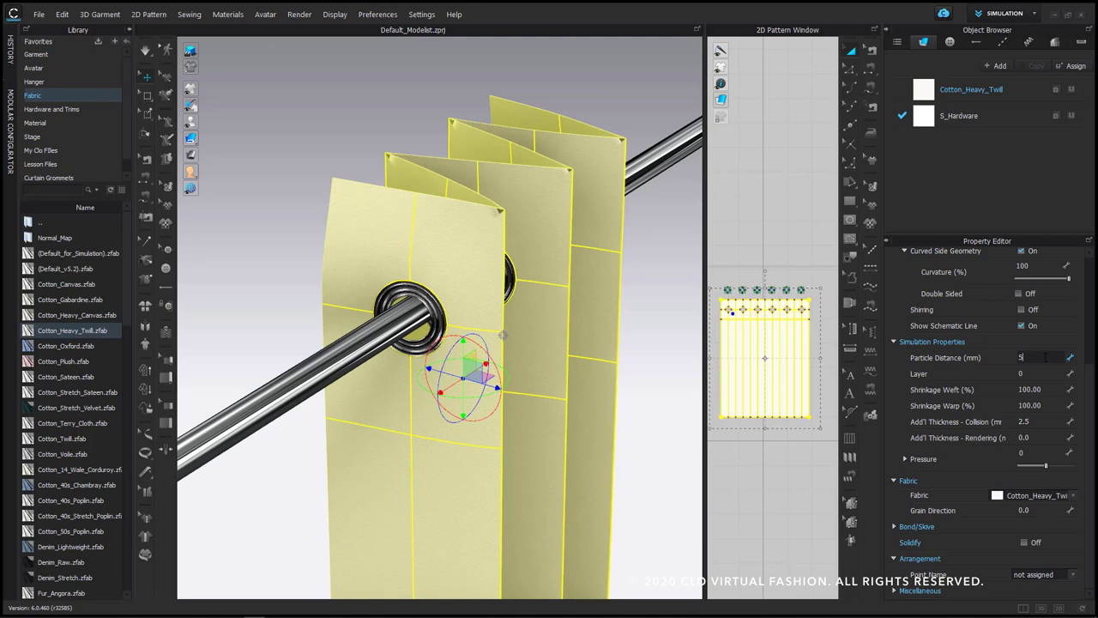
text(5)
key(Return)
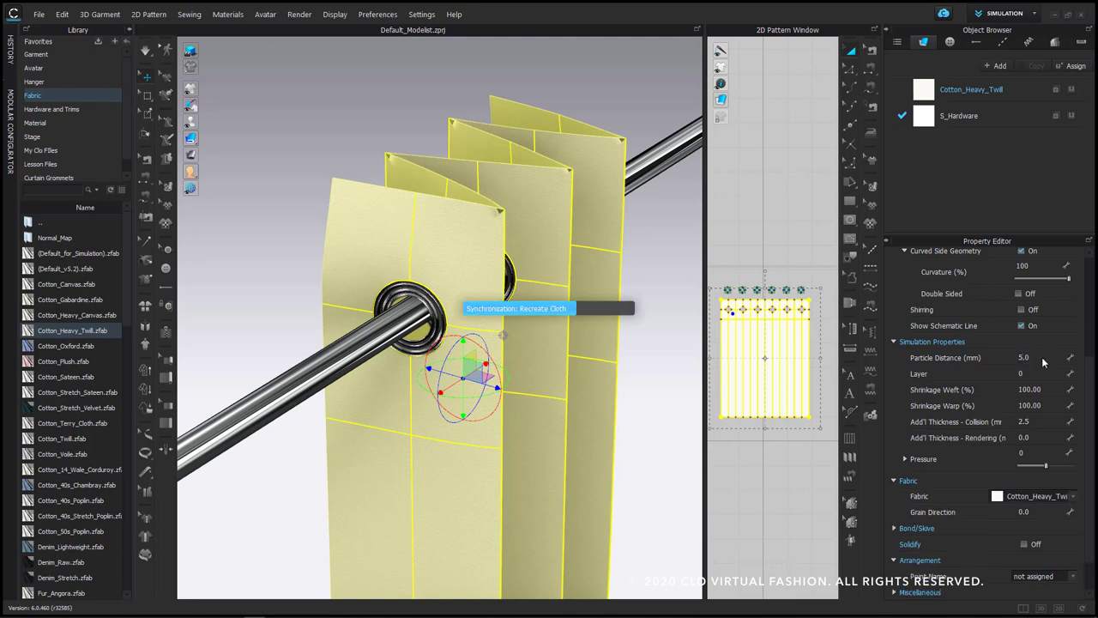
double_click(1024, 422)
text(1)
key(Return)
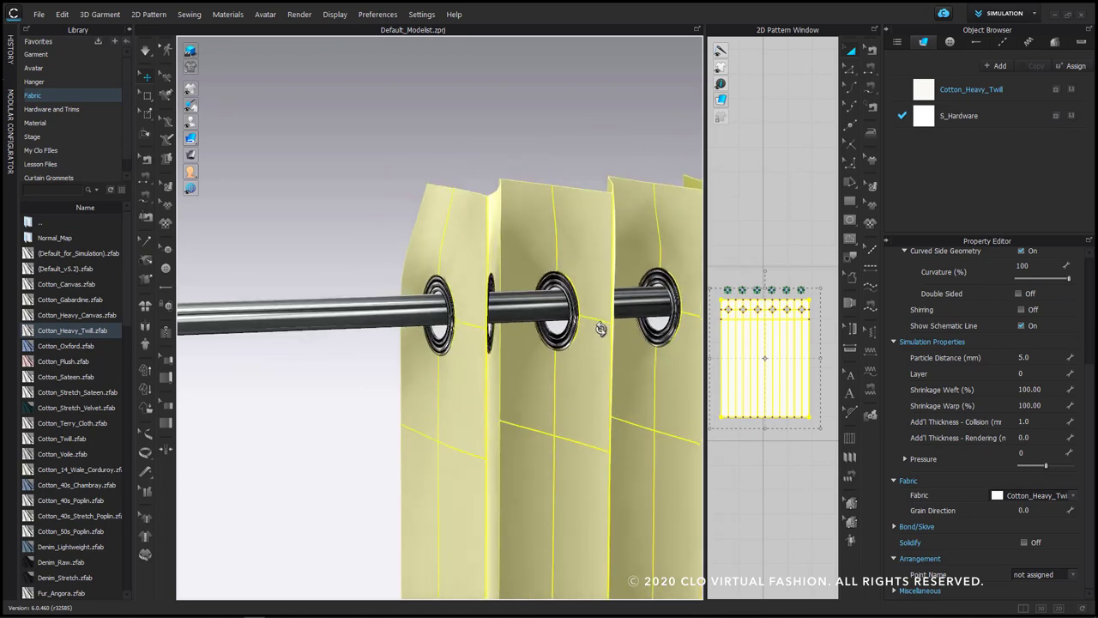
Simulate the curtain with the finer mesh, deselect it and check the drape around the grommets from several angles
key(q)
middle_drag(580, 335, 458, 310)
right_drag(562, 364, 576, 352)
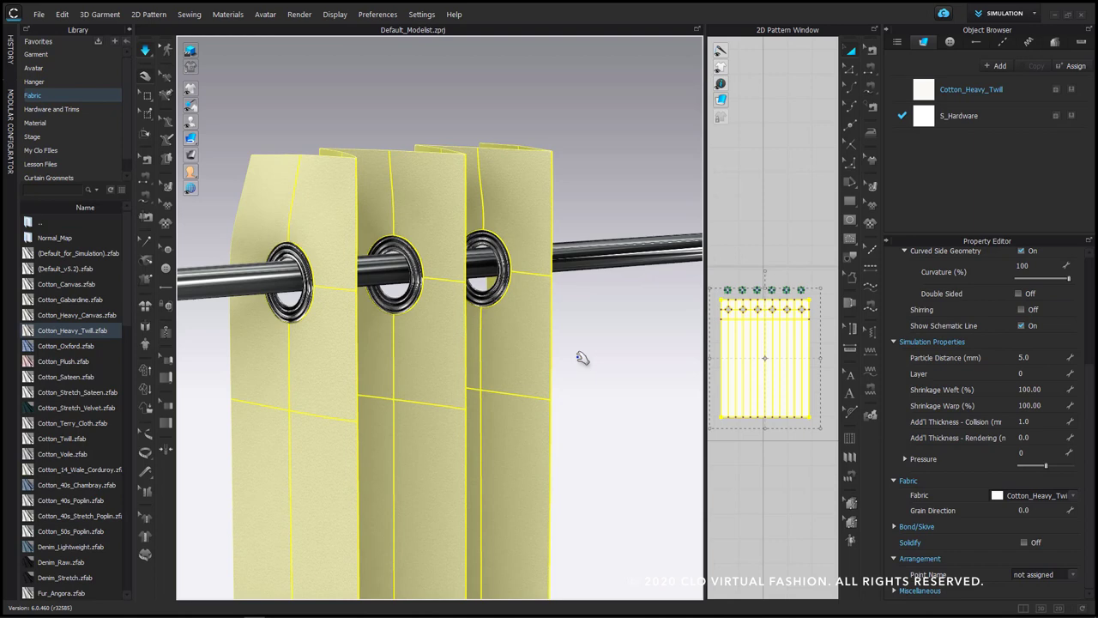
key(w)
right_drag(616, 355, 537, 378)
click(674, 279)
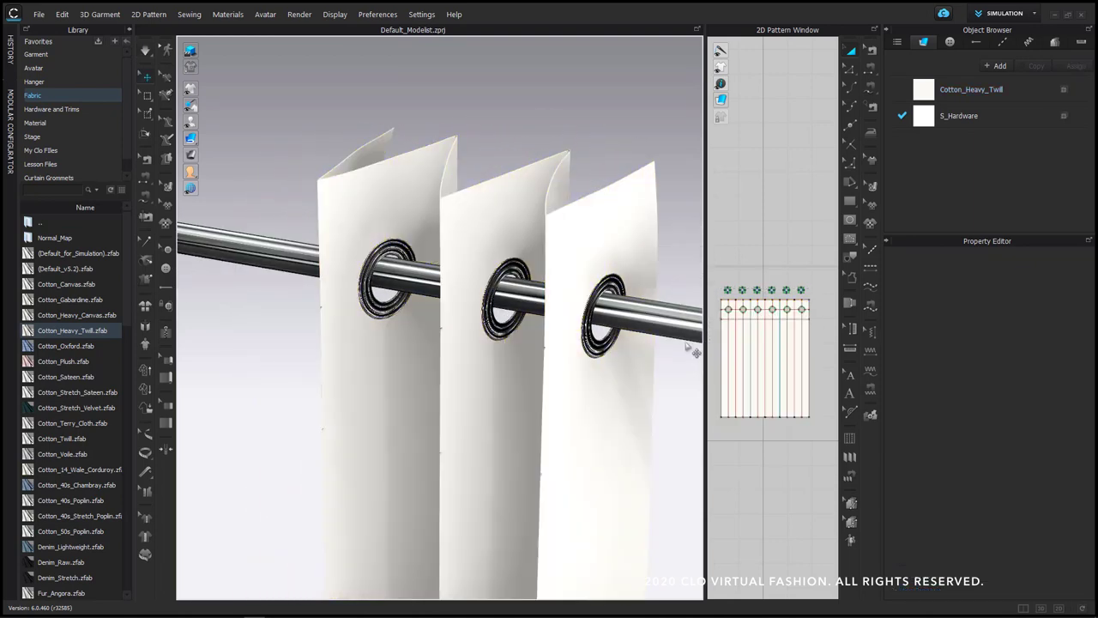
middle_drag(687, 345, 647, 319)
right_drag(647, 319, 647, 314)
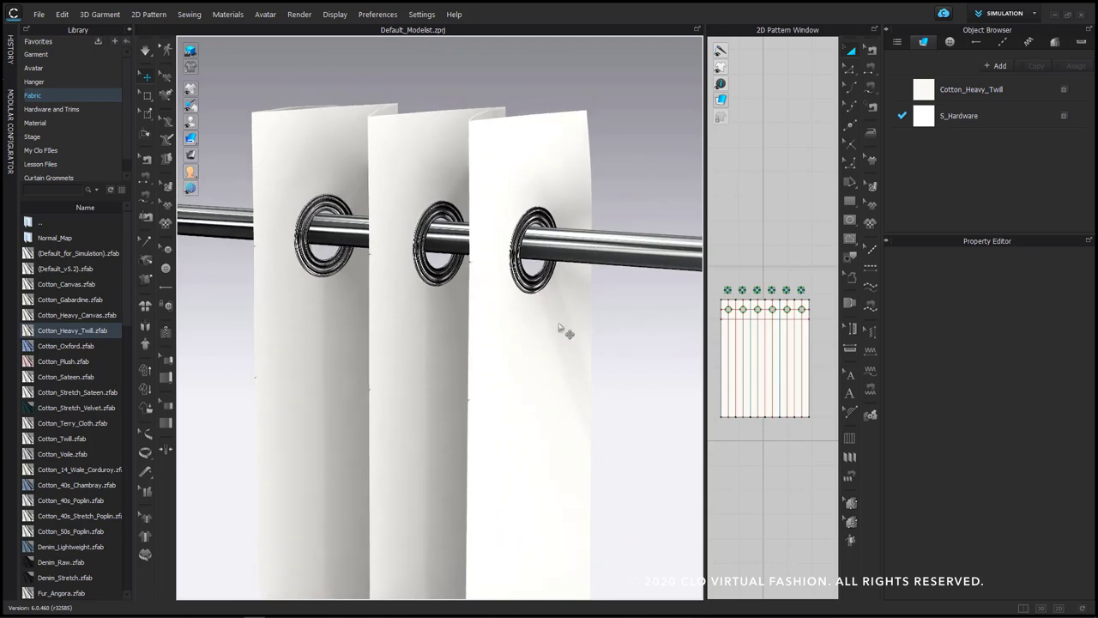
Simulate the curtain again, tug the upper corner of its end pleat to adjust the folds, and deselect it
mouse_move(549, 329)
right_down()
mouse_move(617, 340)
mouse_move(525, 345)
mouse_move(553, 337)
mouse_move(539, 334)
right_up()
key(space)
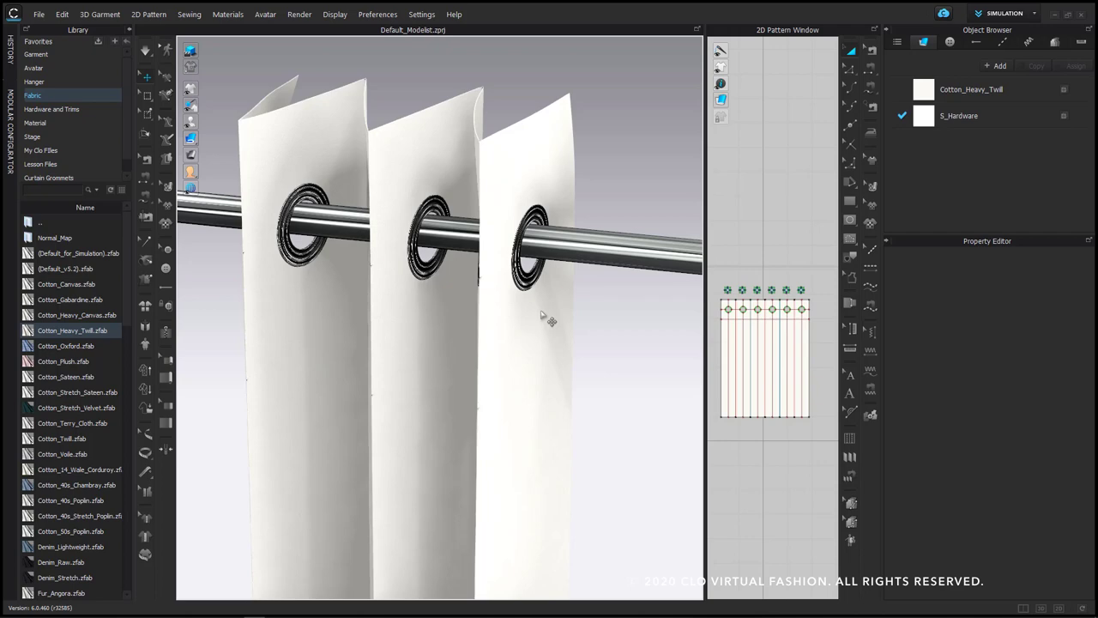
mouse_move(541, 315)
right_down()
mouse_move(578, 310)
mouse_move(554, 317)
right_up()
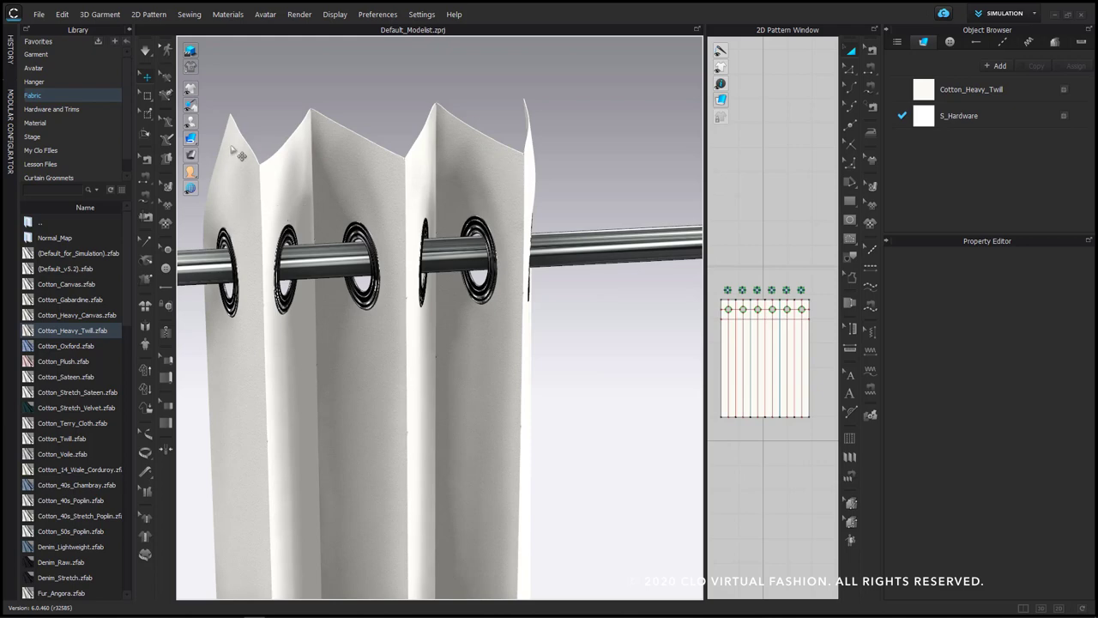
key(q)
click(217, 135)
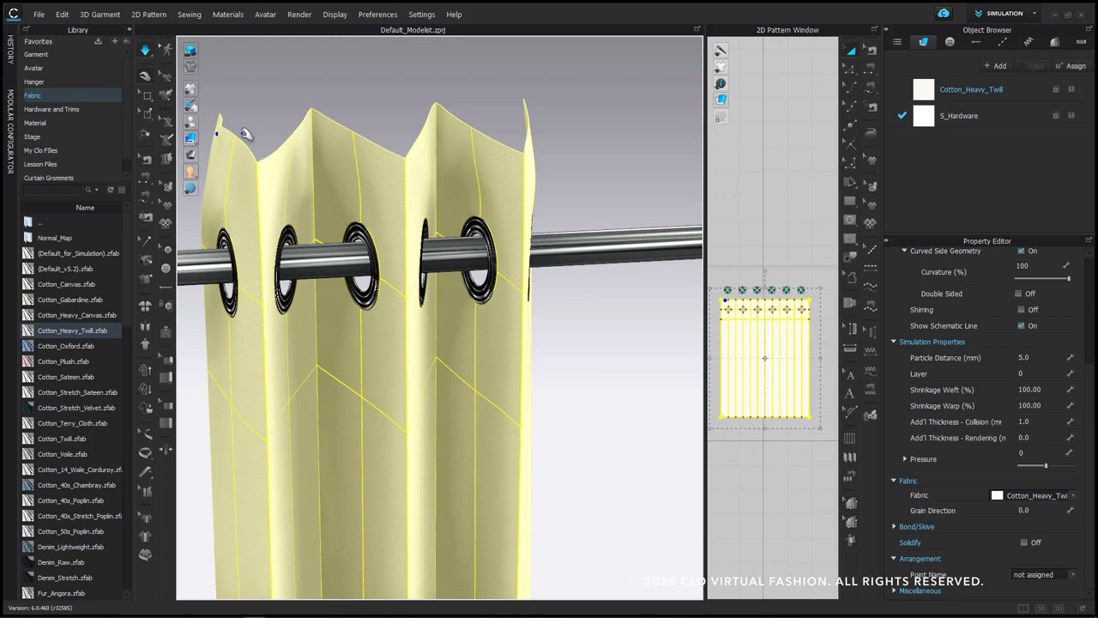
click(558, 358)
Examine the grommet rings and the twill surface around them up close from several angles
right_drag(559, 357, 608, 331)
scroll(619, 335, up, 2)
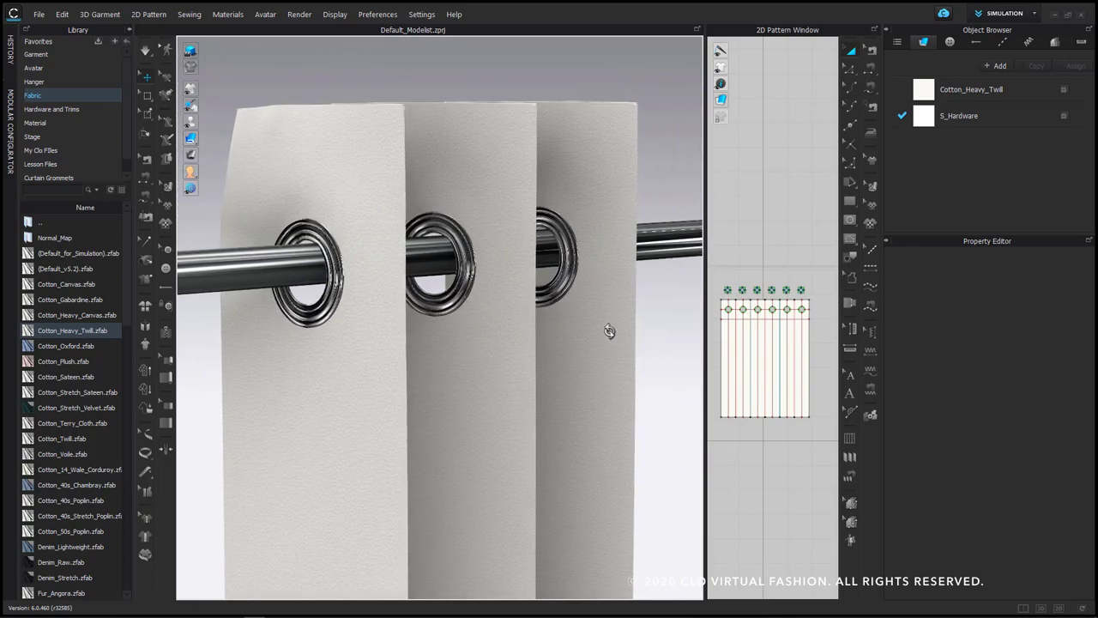
scroll(346, 309, up, 5)
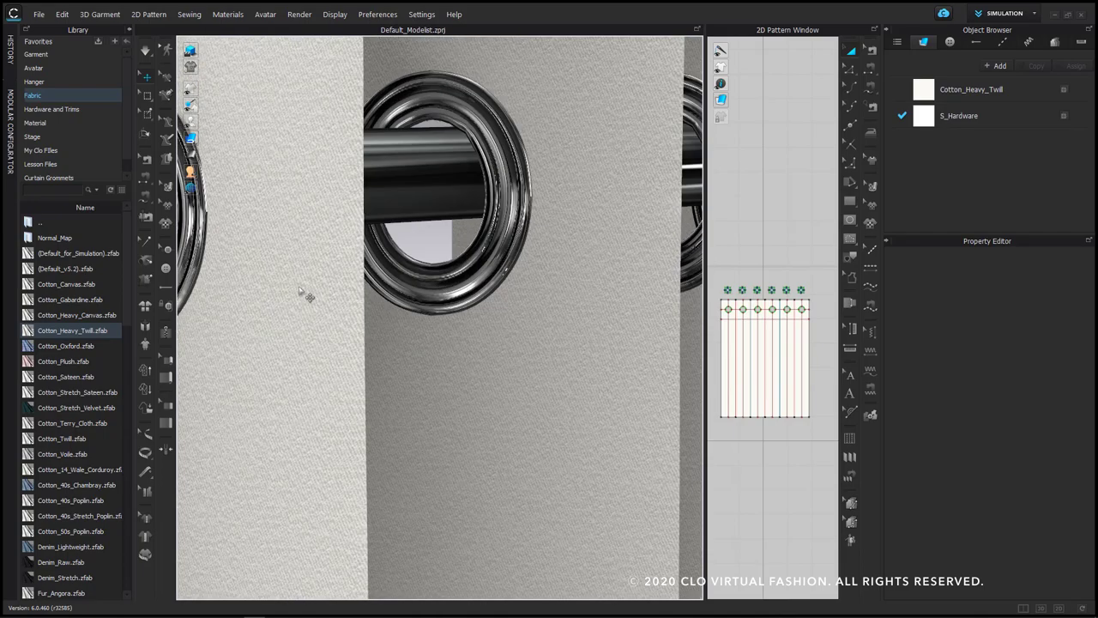
right_drag(300, 294, 520, 304)
scroll(503, 292, up, 3)
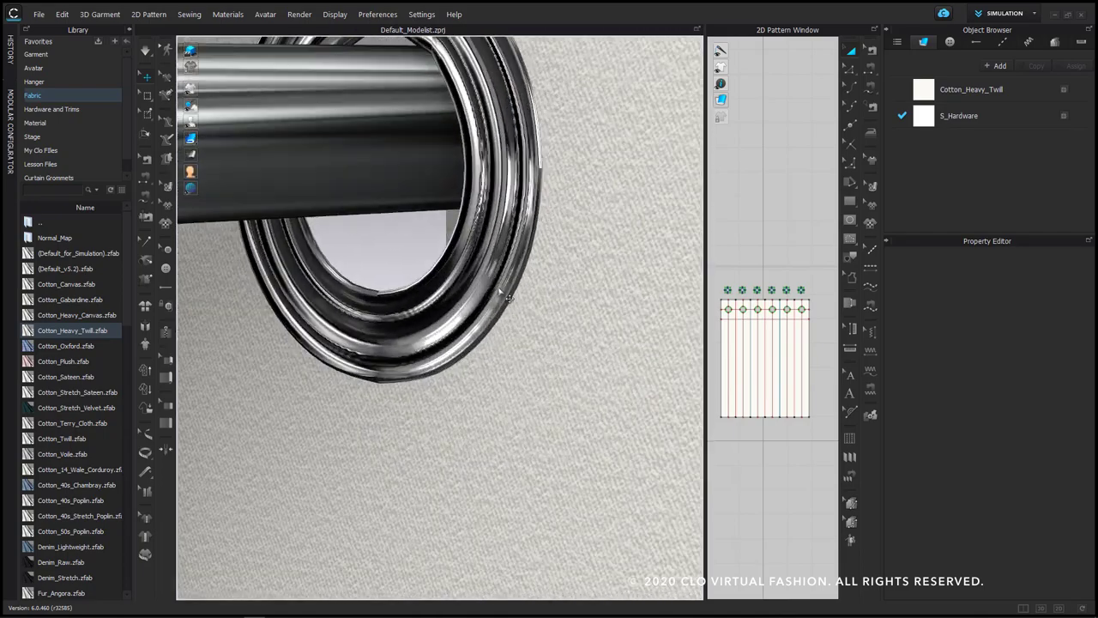
click(566, 287)
right_drag(573, 257, 604, 237)
right_drag(511, 300, 592, 288)
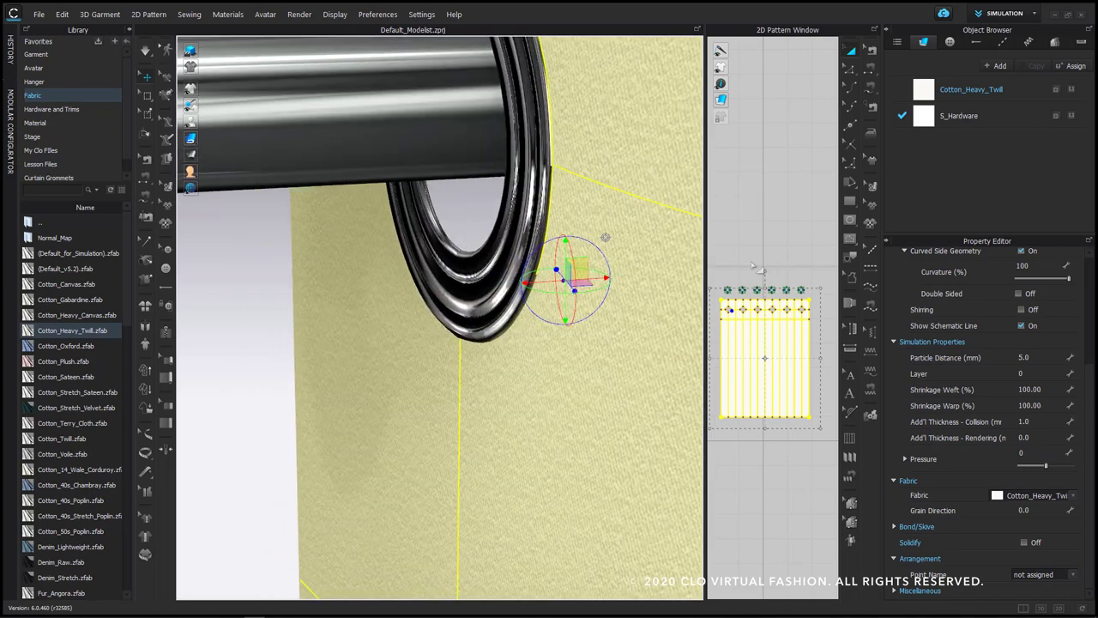
Select all the grommet ring patterns above the curtain and set their additional rendering thickness to 4 mm
click(722, 268)
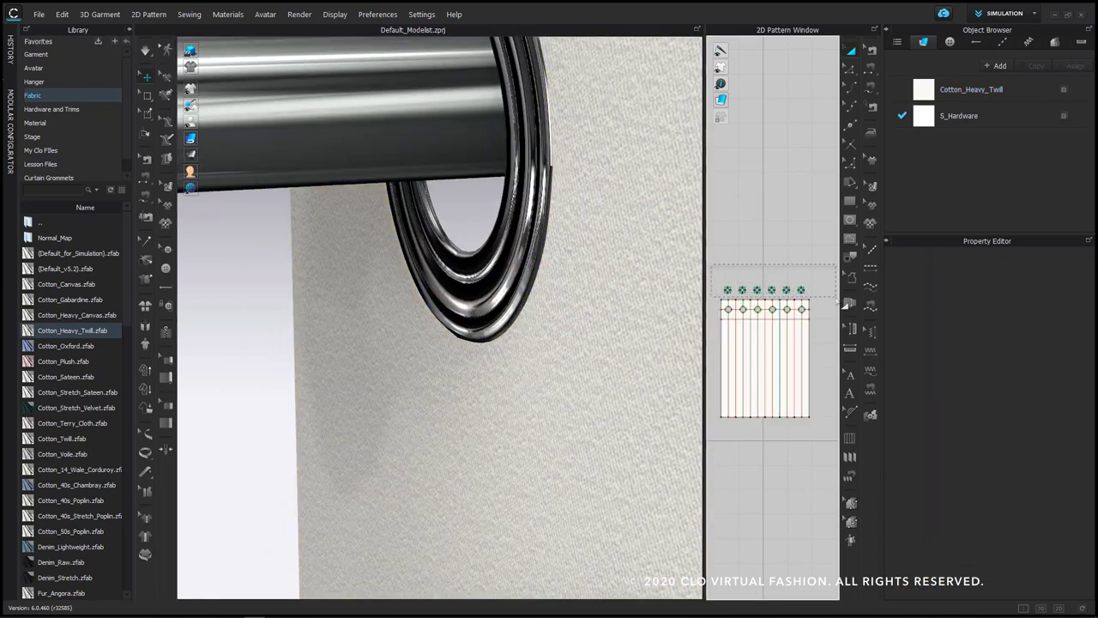
drag(836, 300, 834, 300)
click(1024, 522)
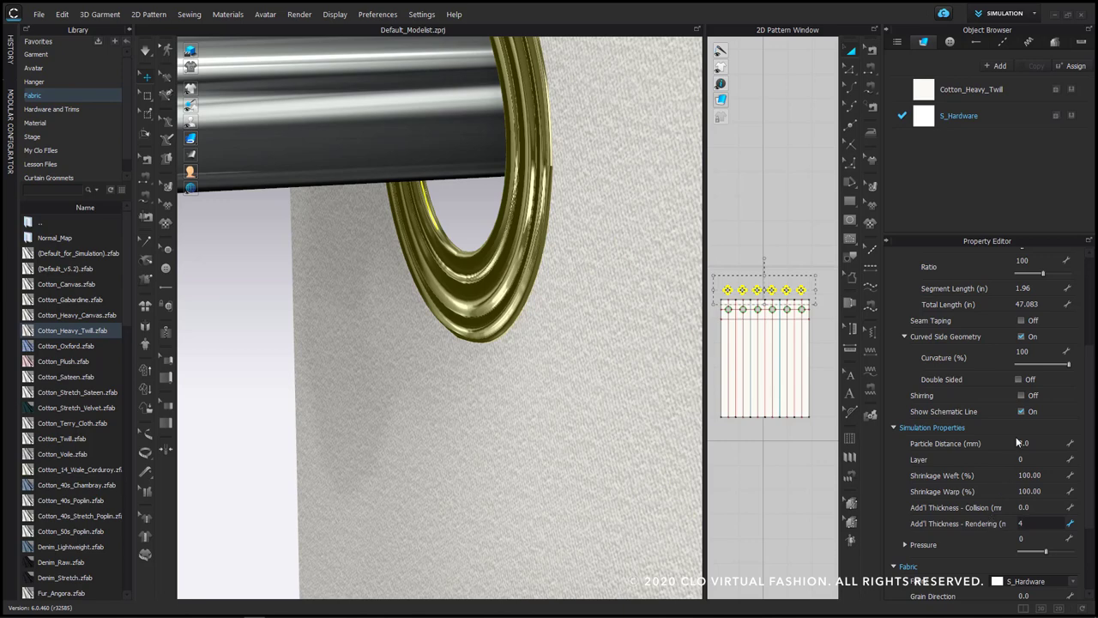
key(Return)
Turn off Curved Side Geometry for the grommet rings, deselect them and check their edges around the rod
click(973, 336)
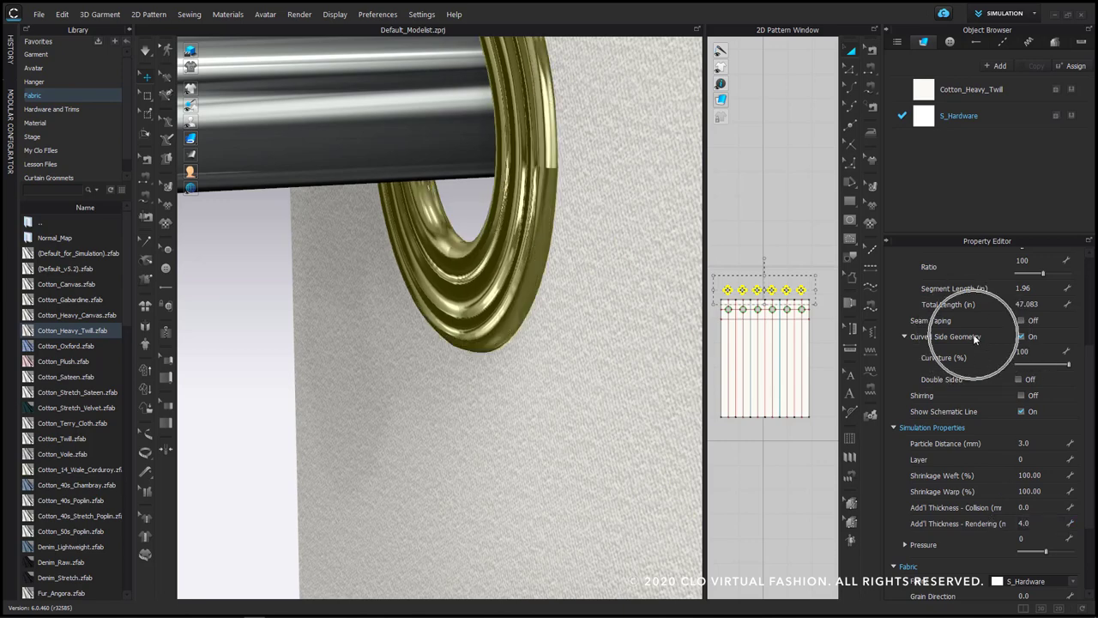
click(943, 339)
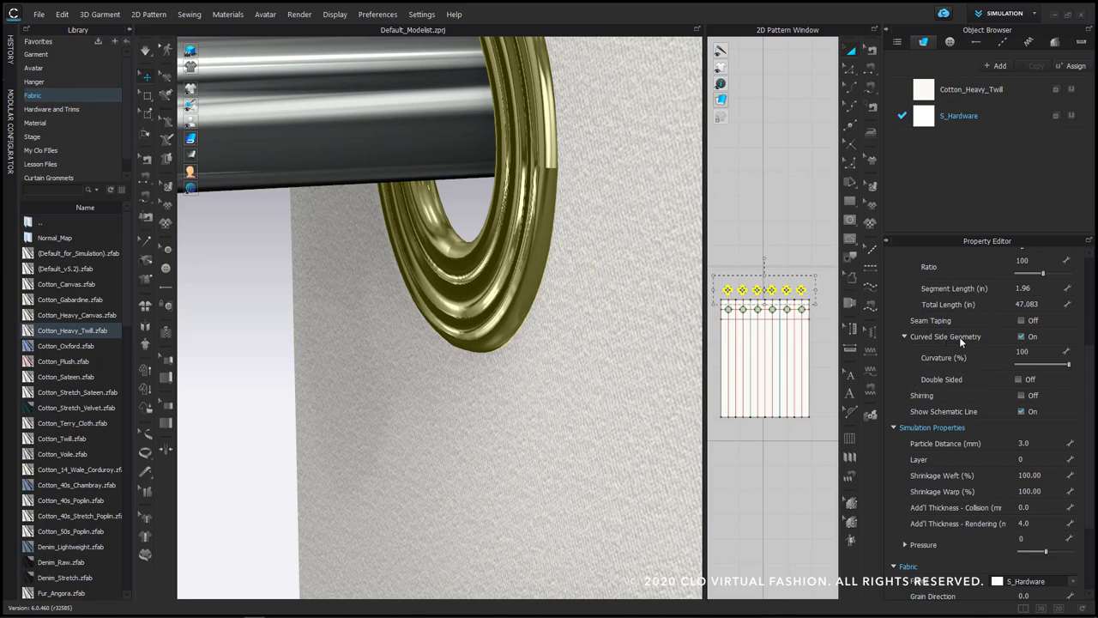
click(1021, 336)
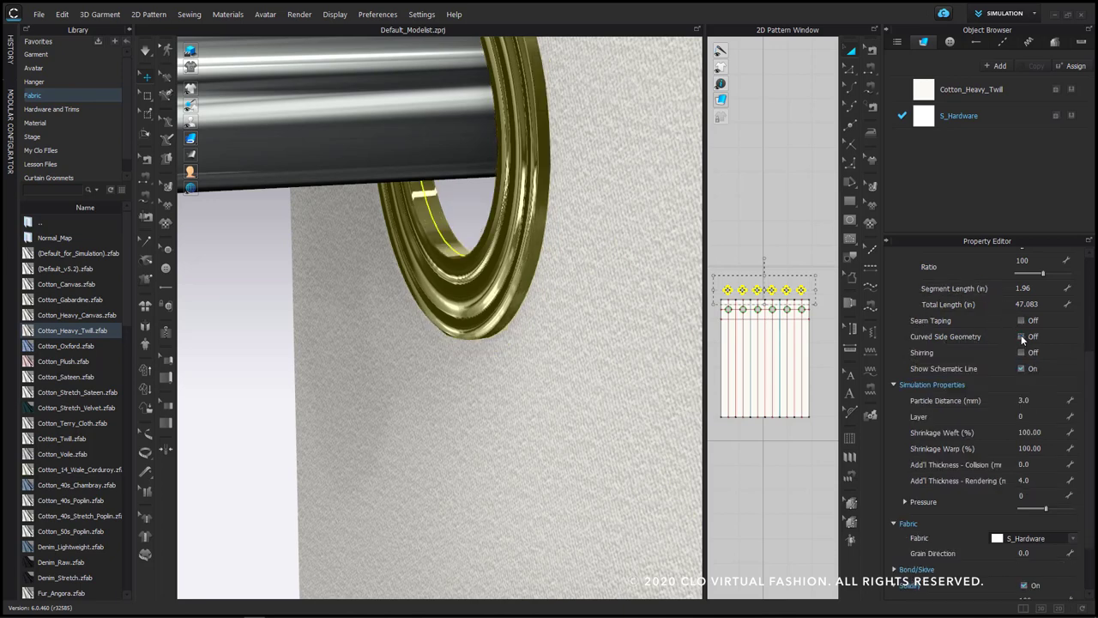
right_drag(607, 289, 377, 177)
click(424, 187)
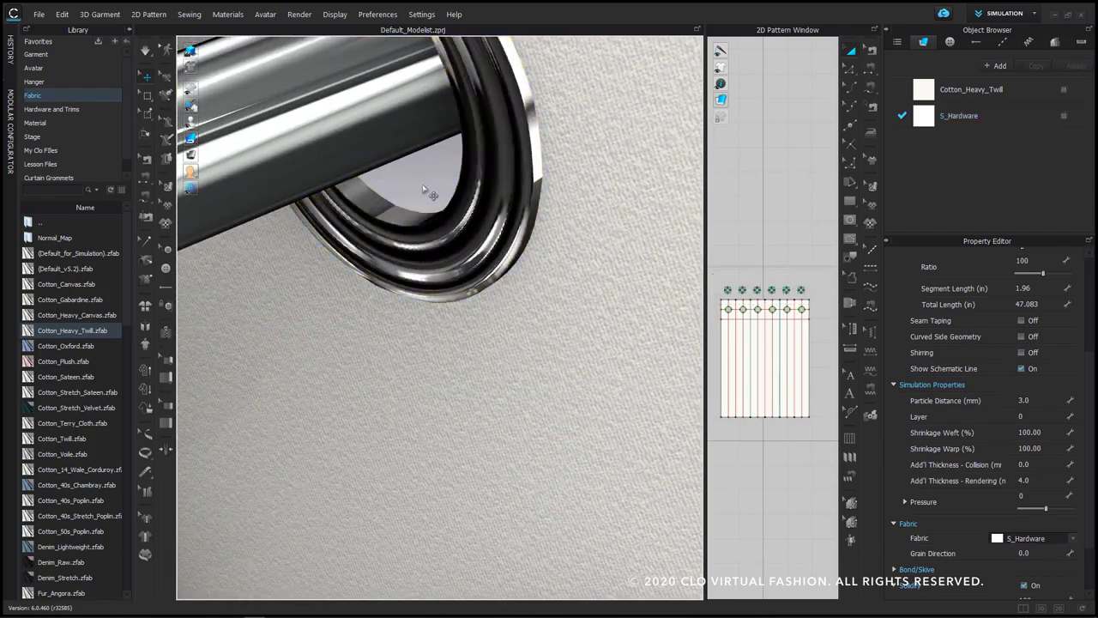
scroll(566, 326, up, 5)
right_drag(590, 328, 582, 315)
scroll(583, 314, down, 2)
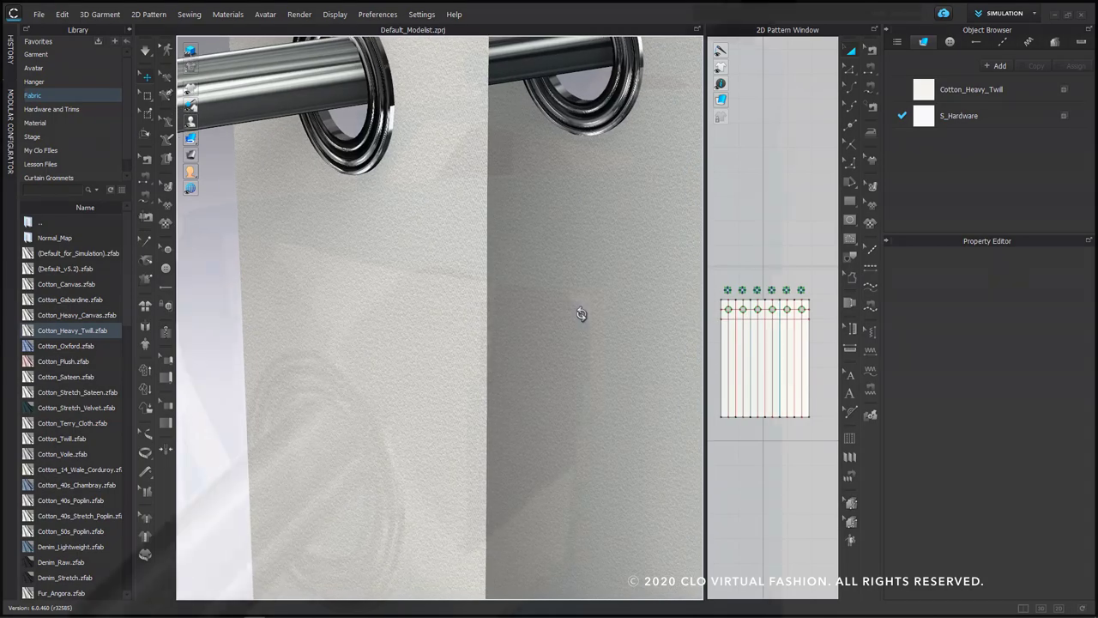